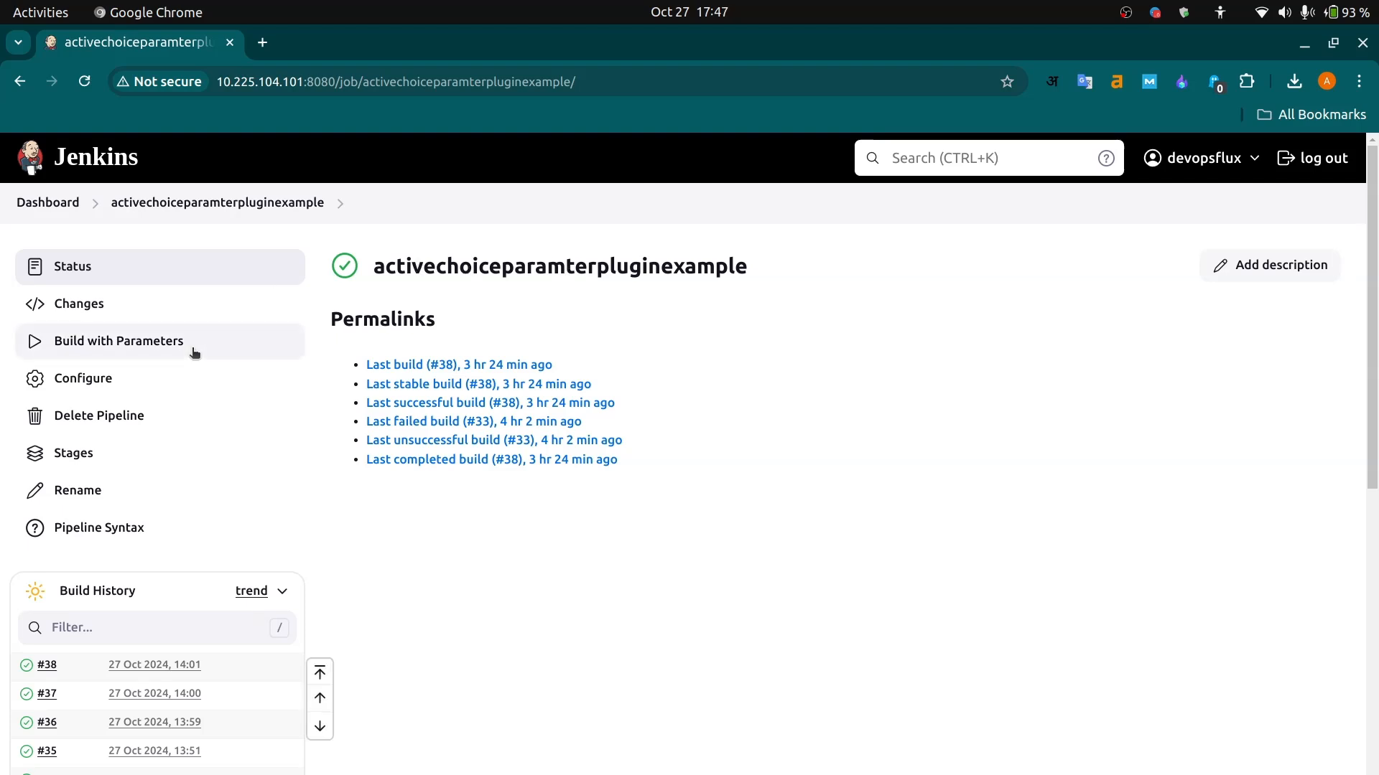
- Open the pipeline's parameterised build form and examine the Environment and Projects choices
left_click(165, 343)
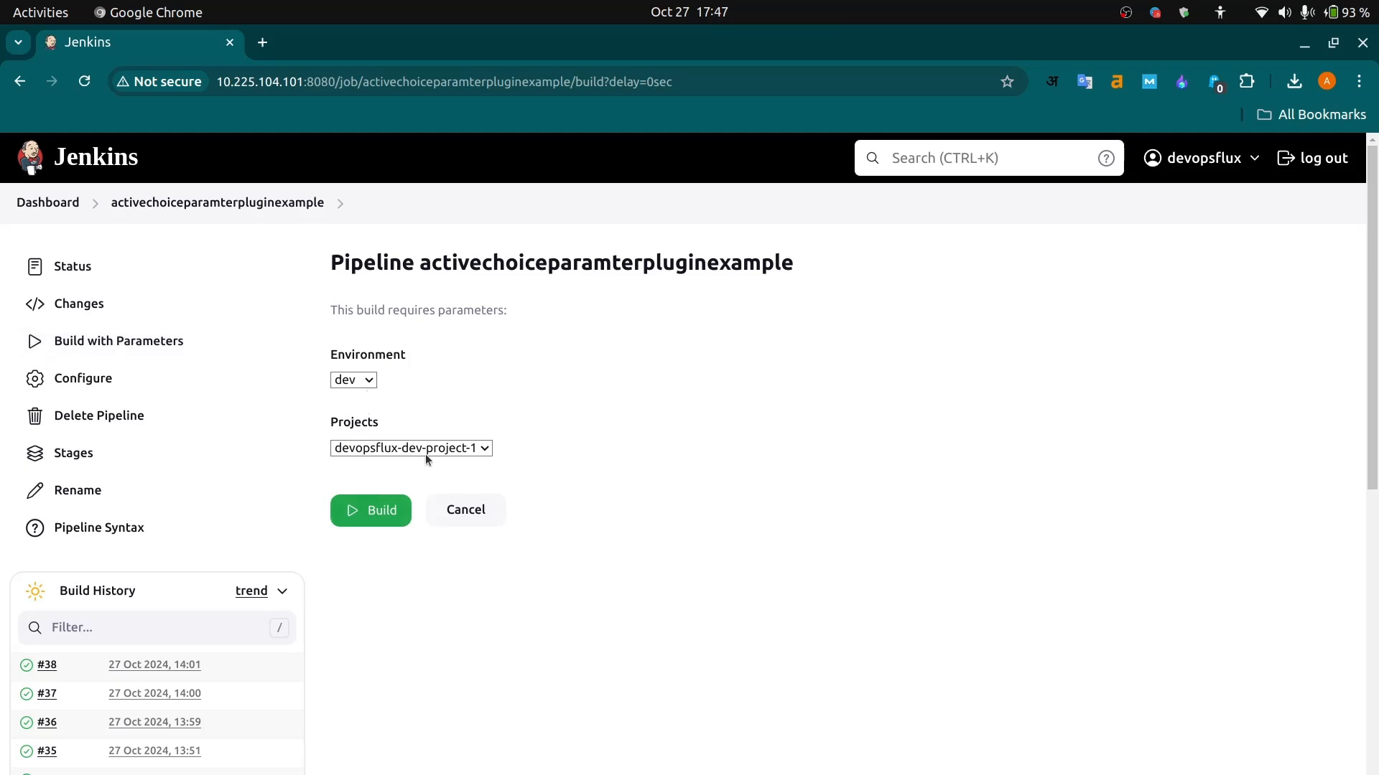
left_click(439, 450)
left_click(364, 383)
left_click(364, 383)
left_click(359, 394)
left_click(368, 382)
left_click(430, 392)
left_click(409, 450)
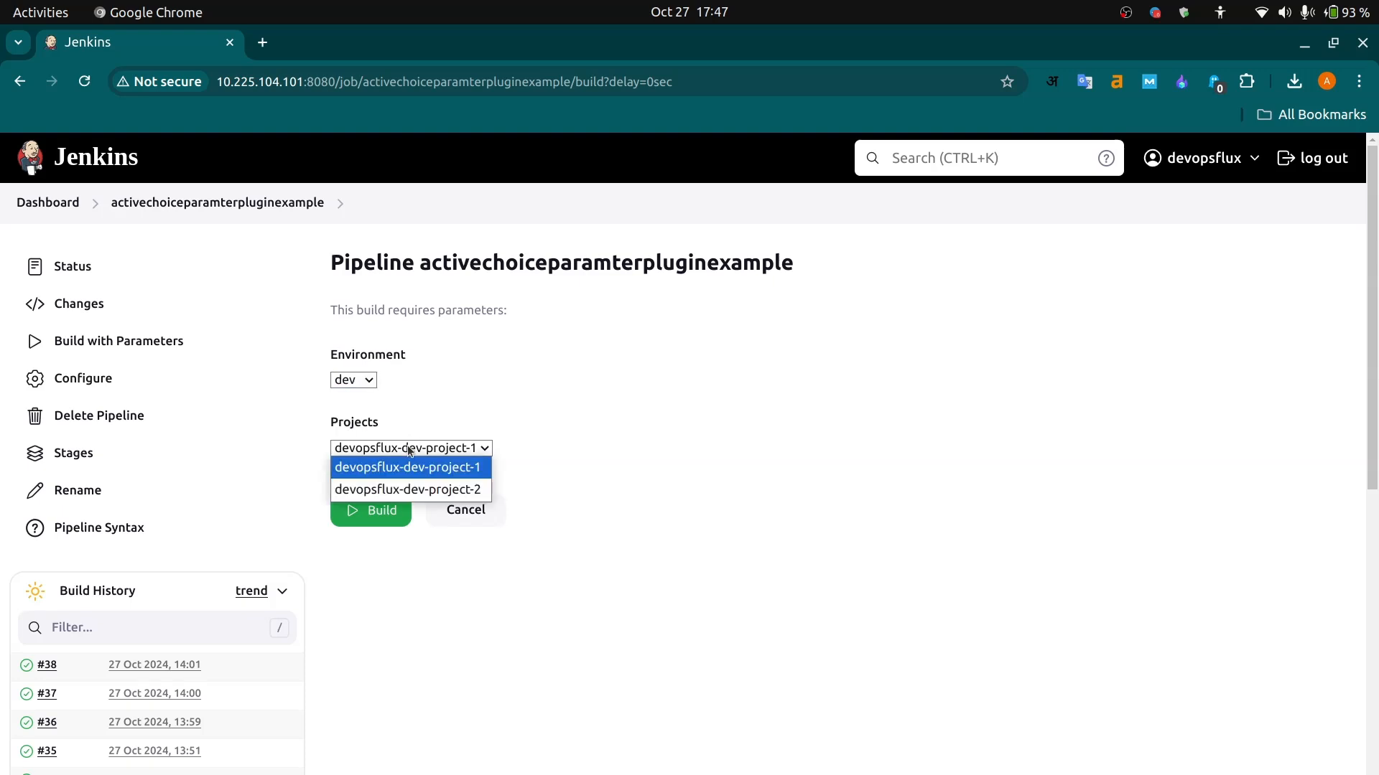
- Try devopsflux-dev-project-2 as the project for the dev environment, and set Projects back to devopsflux-dev-project-1
left_click(393, 491)
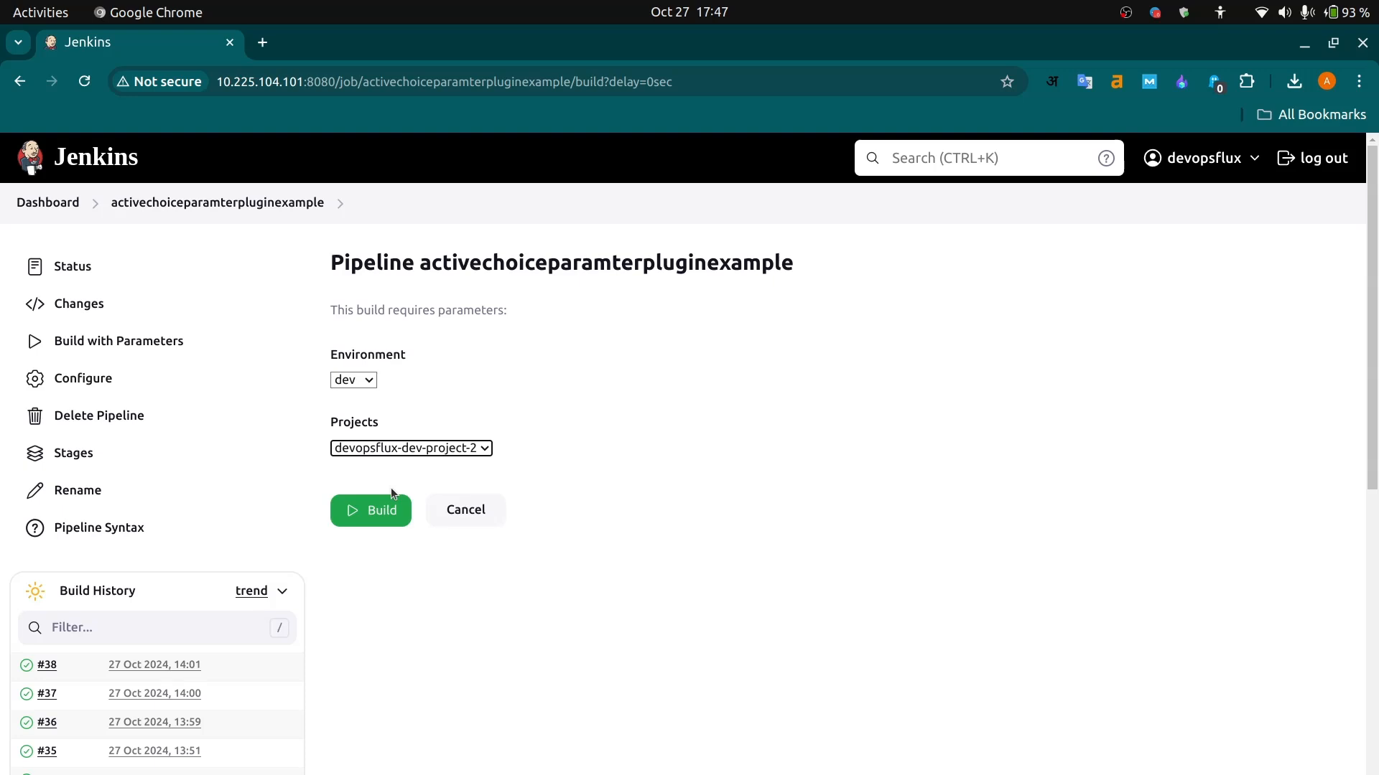
left_click(420, 450)
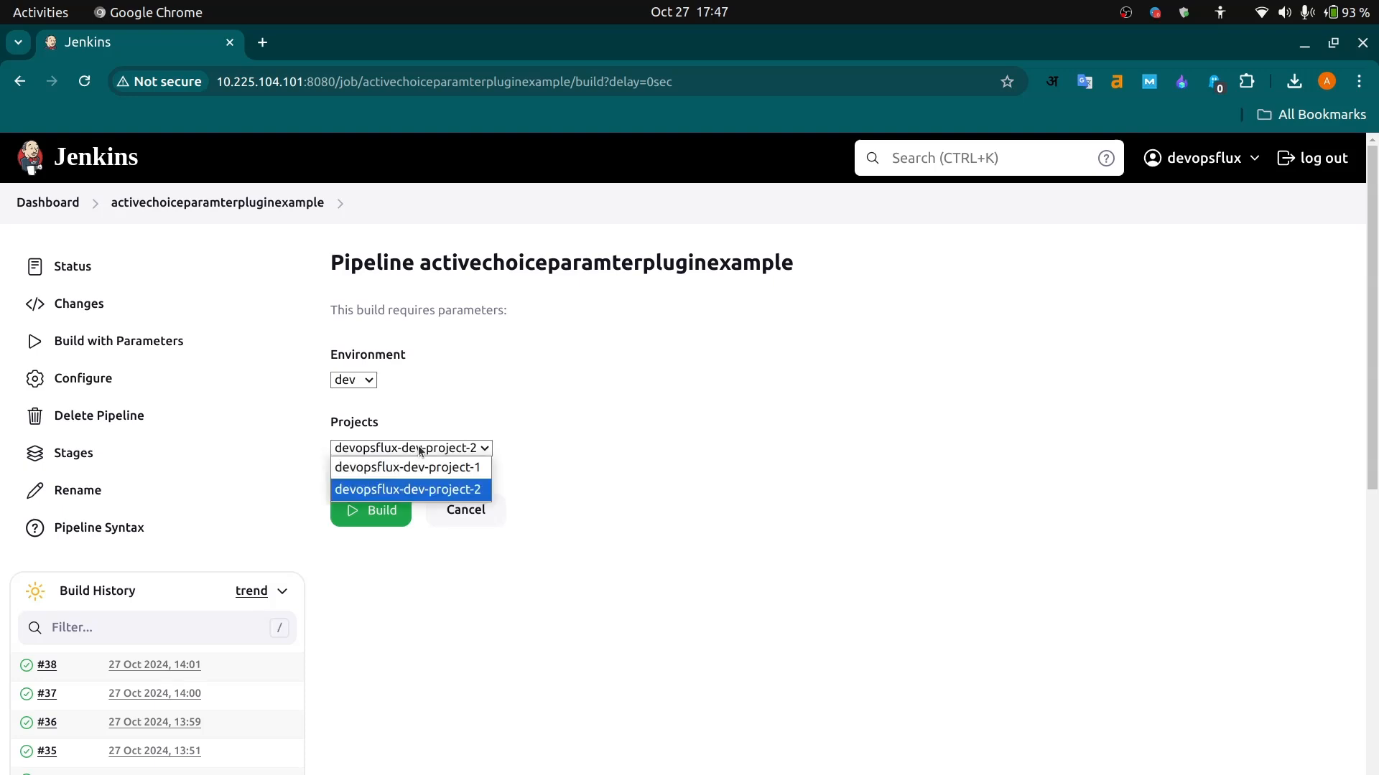
left_click(367, 385)
left_click(425, 381)
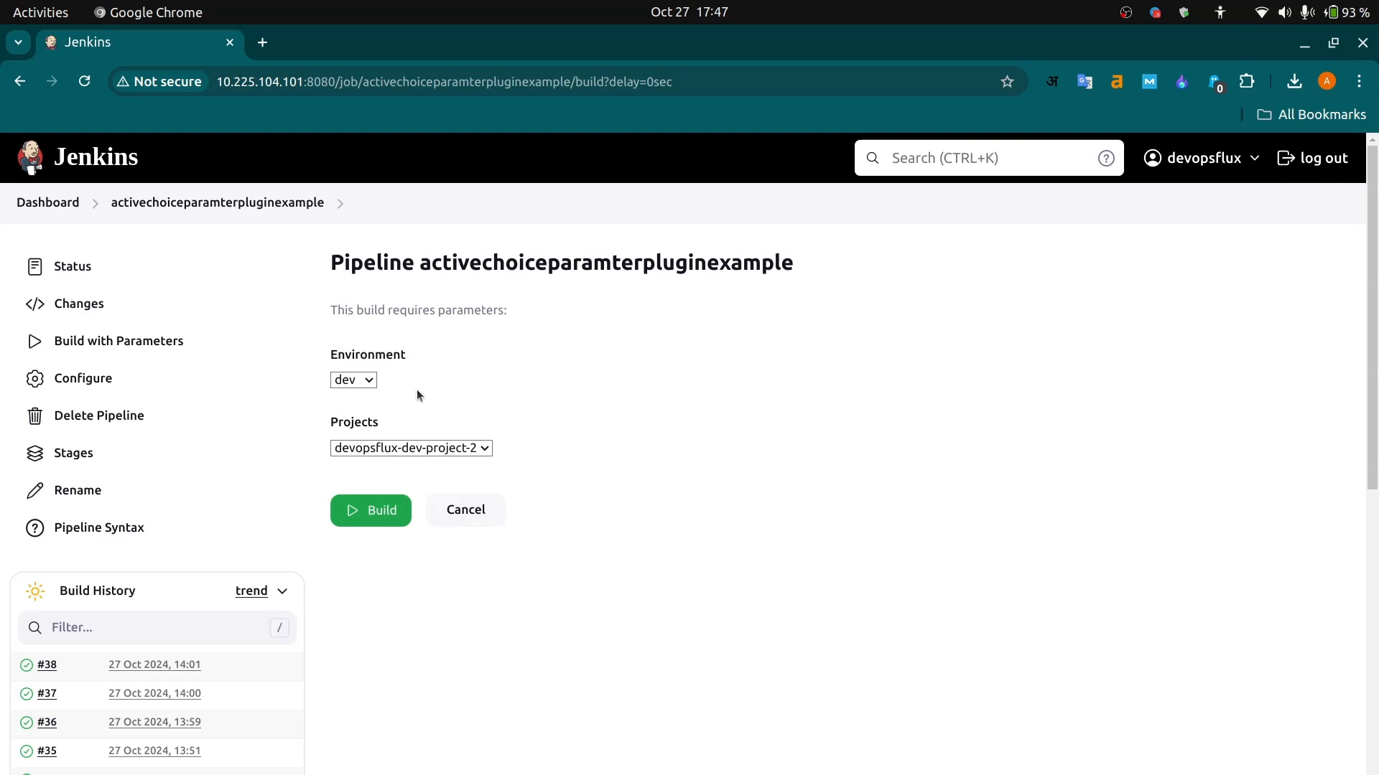
left_click(368, 450)
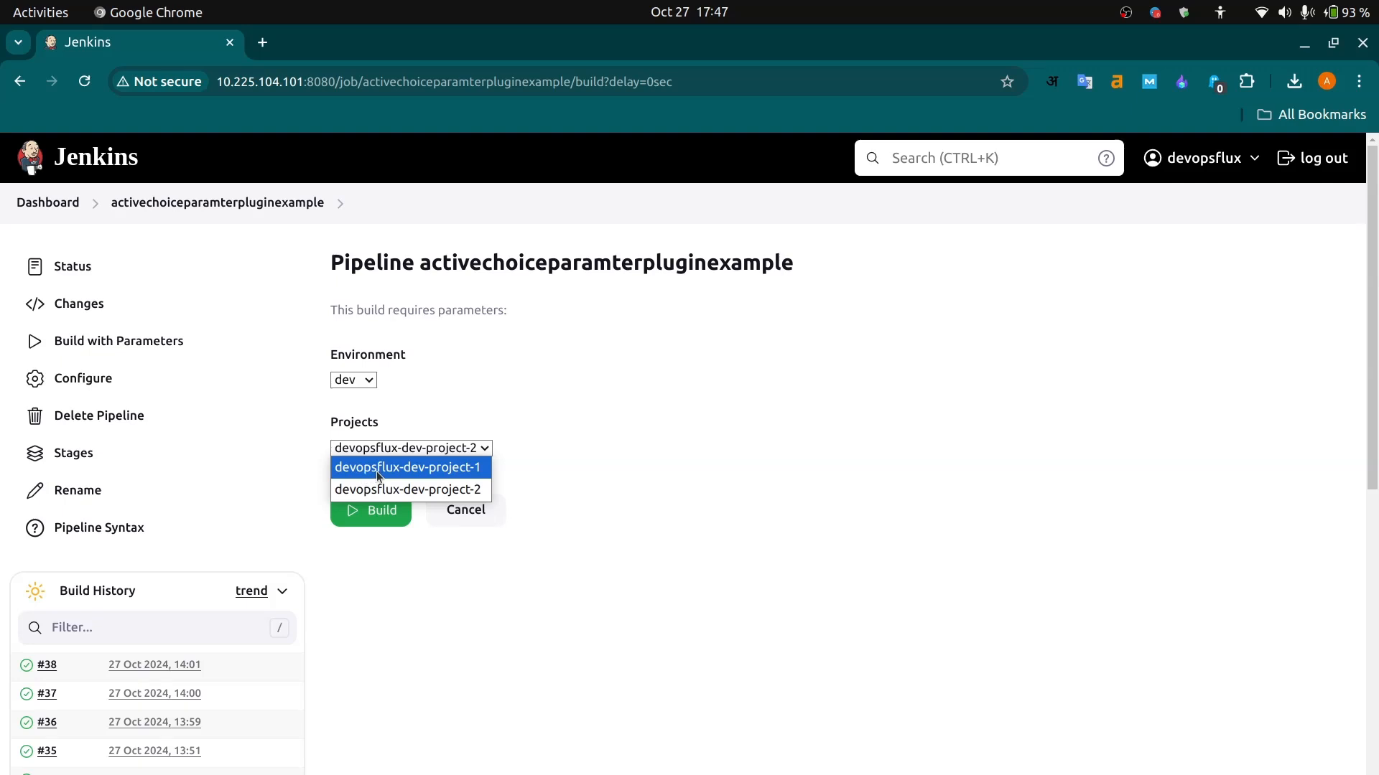
left_click(376, 471)
left_click(400, 450)
left_click(387, 471)
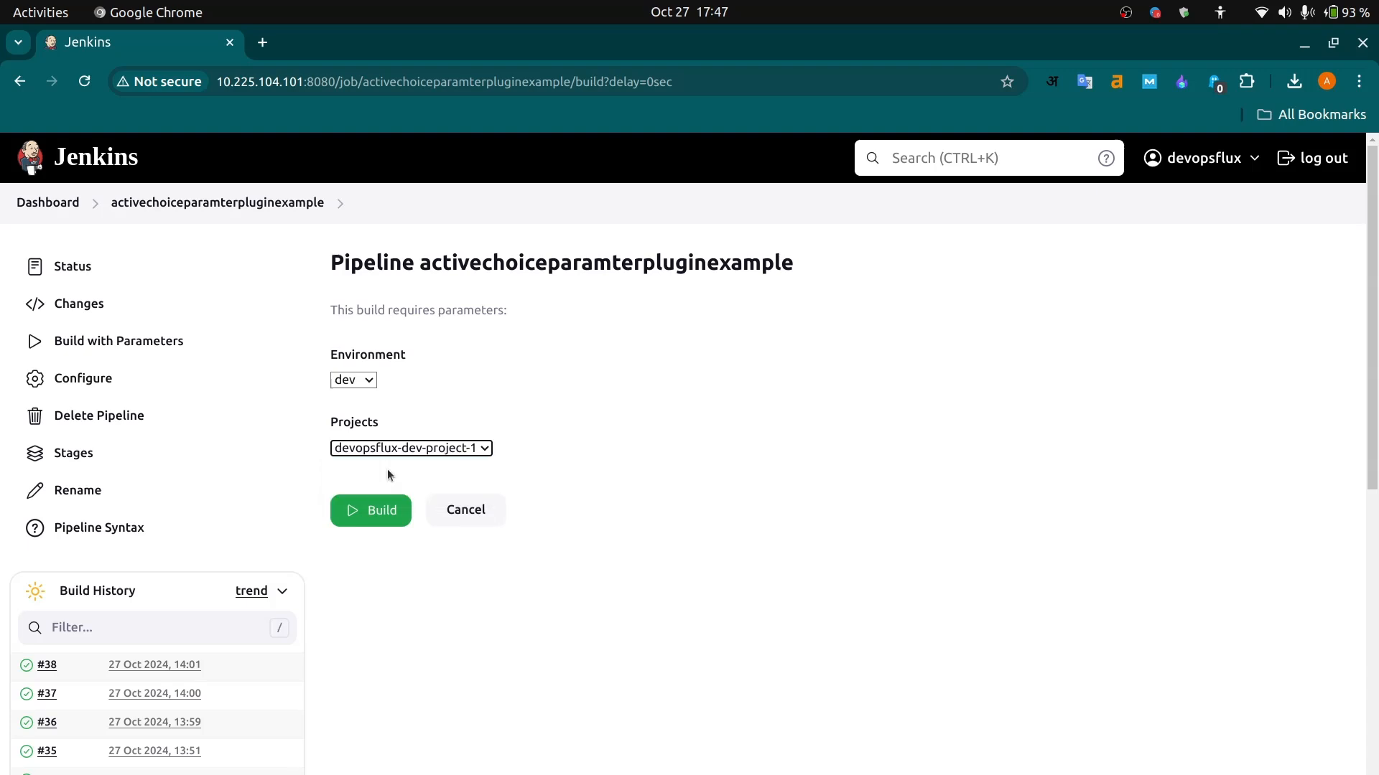
left_click(432, 449)
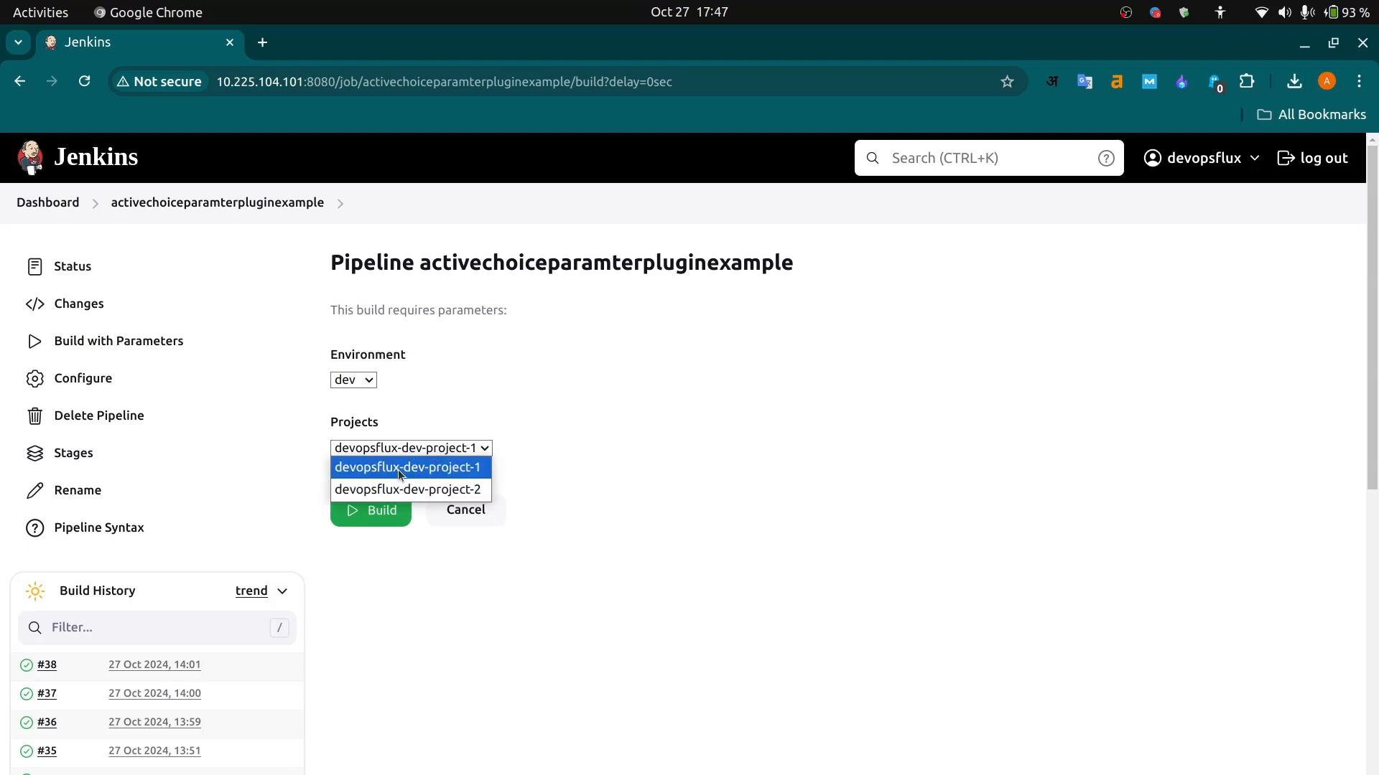
left_click(400, 472)
left_click(436, 449)
left_click(412, 471)
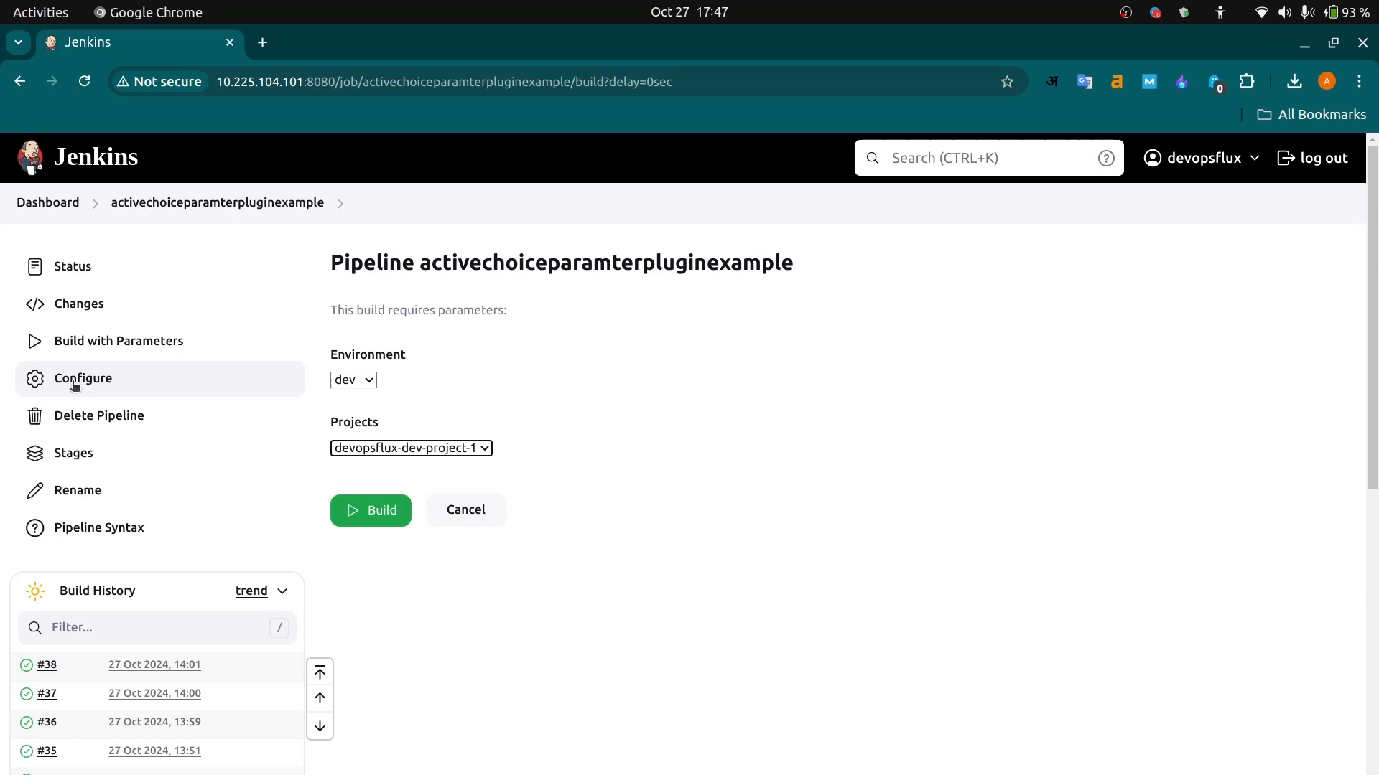
- Open the pipeline's configuration and add an Active Choices Reactive Parameter after the existing parameters
left_click(87, 386)
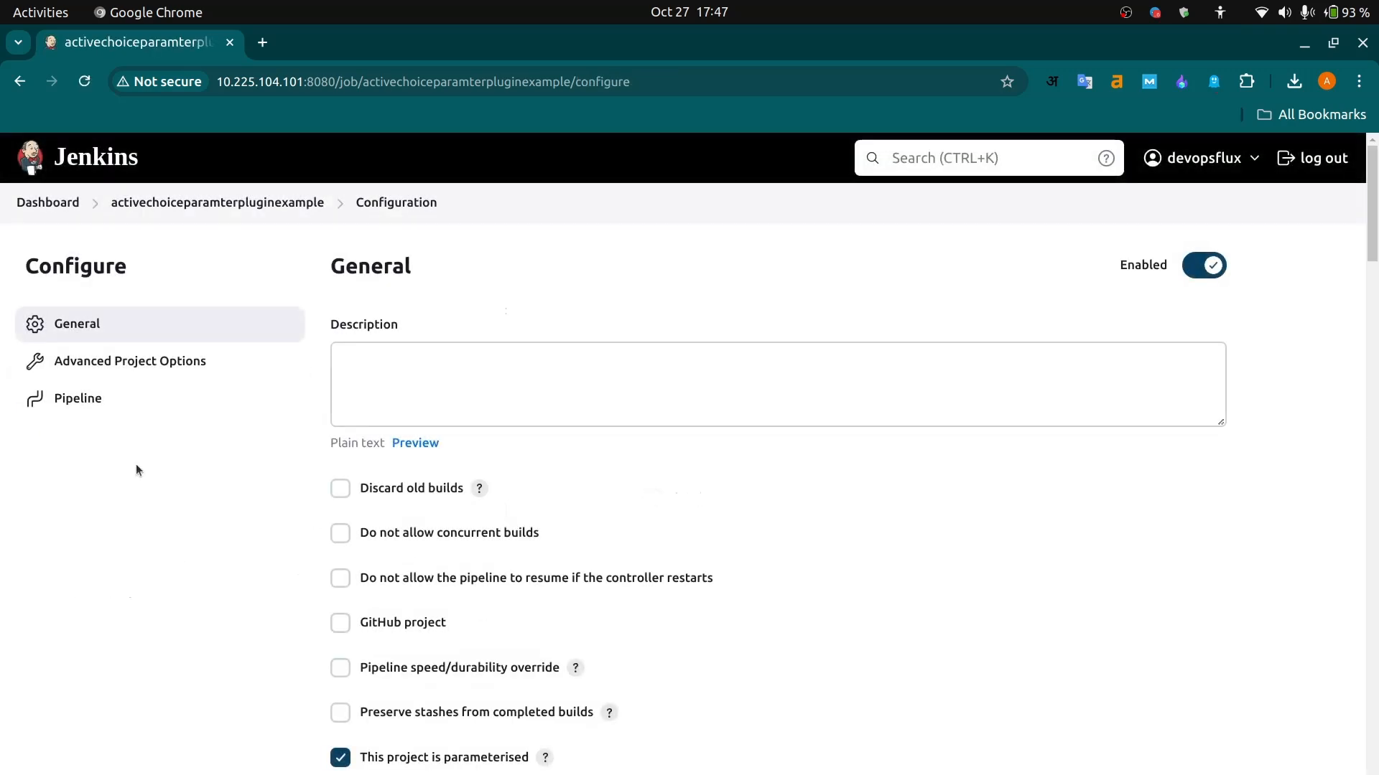
scroll(197, 593, "down", 10)
scroll(199, 598, "down", 15)
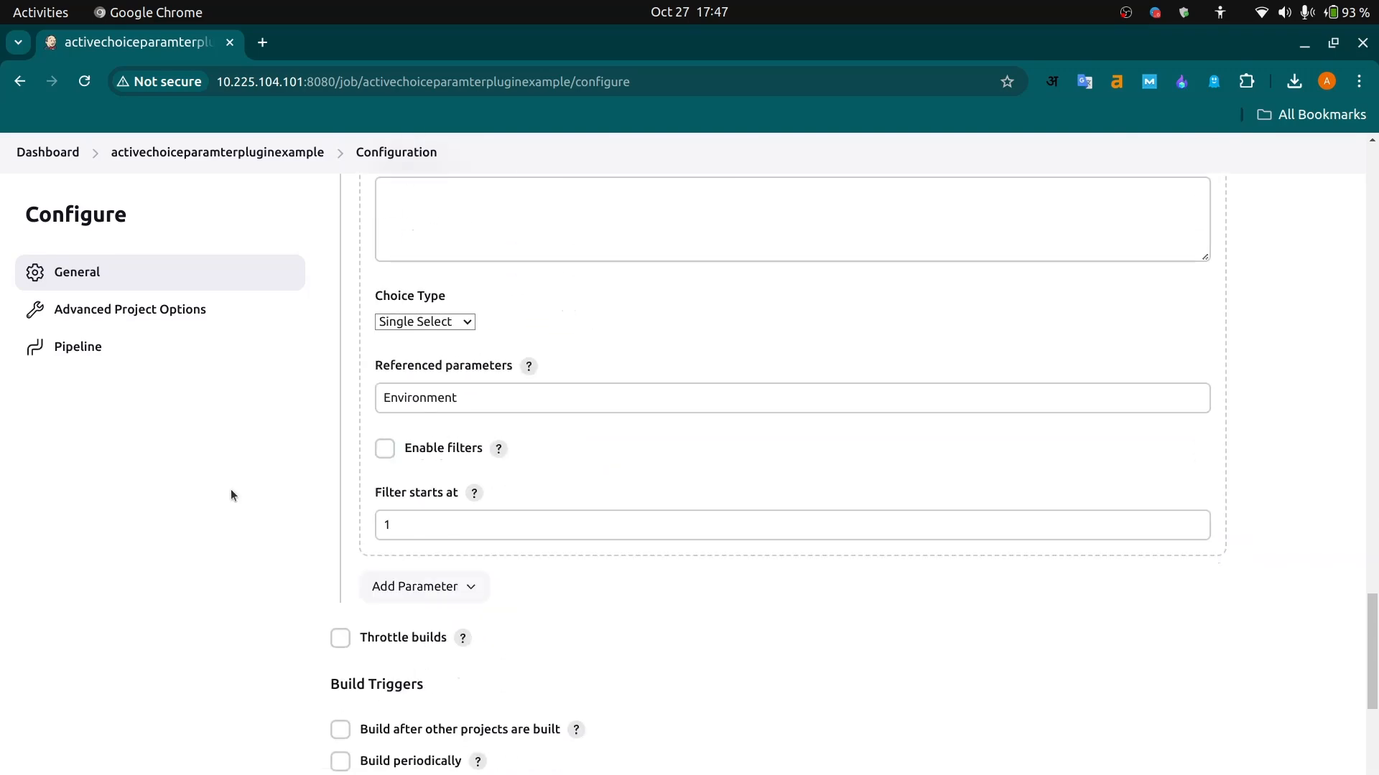
scroll(231, 494, "up", 10)
scroll(231, 494, "down", 10)
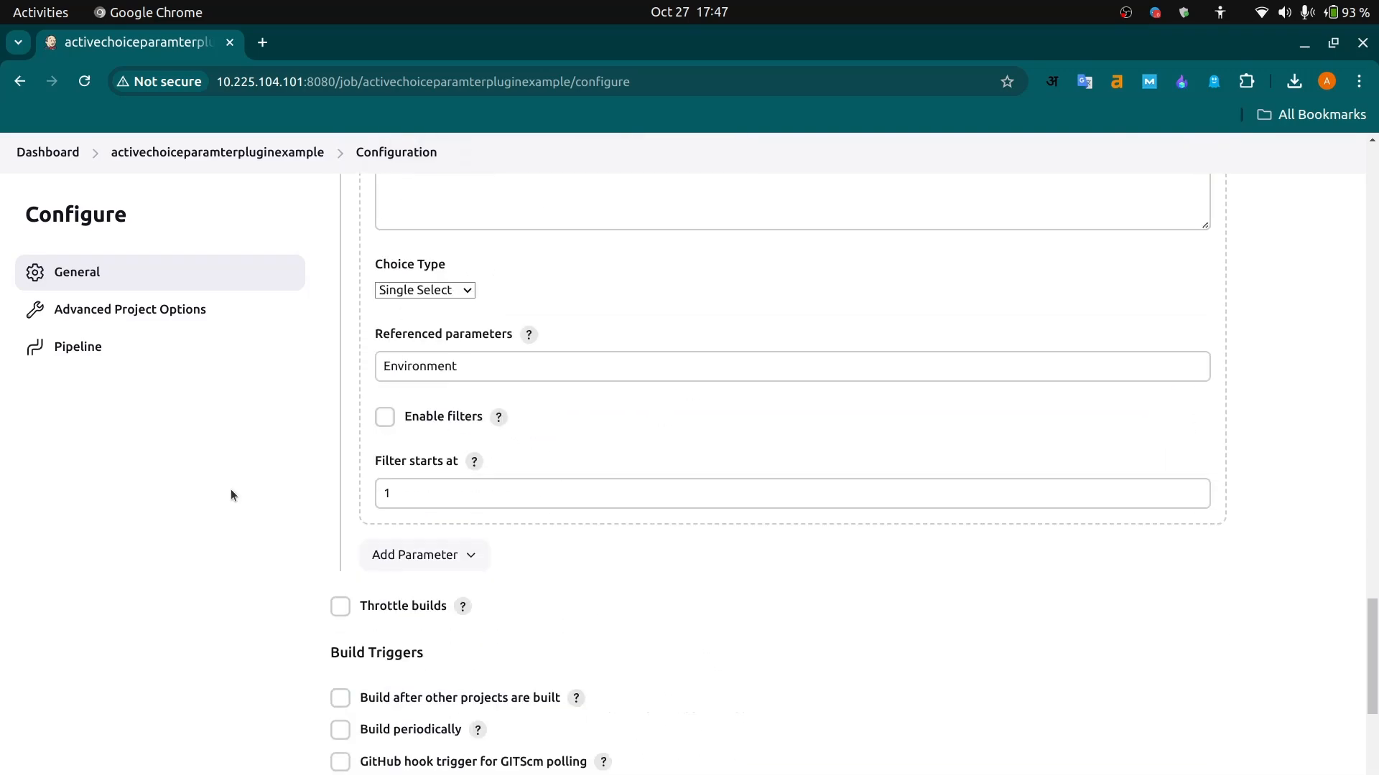
left_click(472, 532)
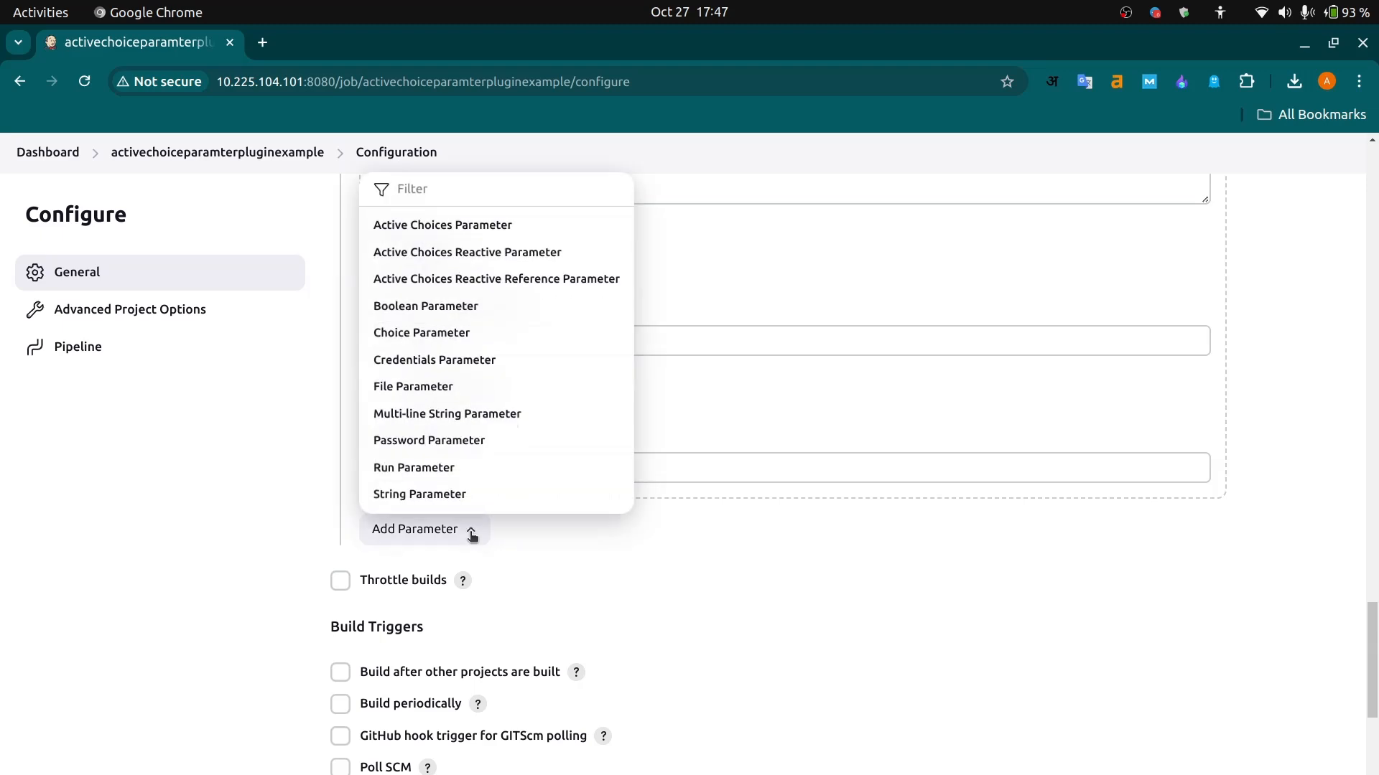
left_click(481, 252)
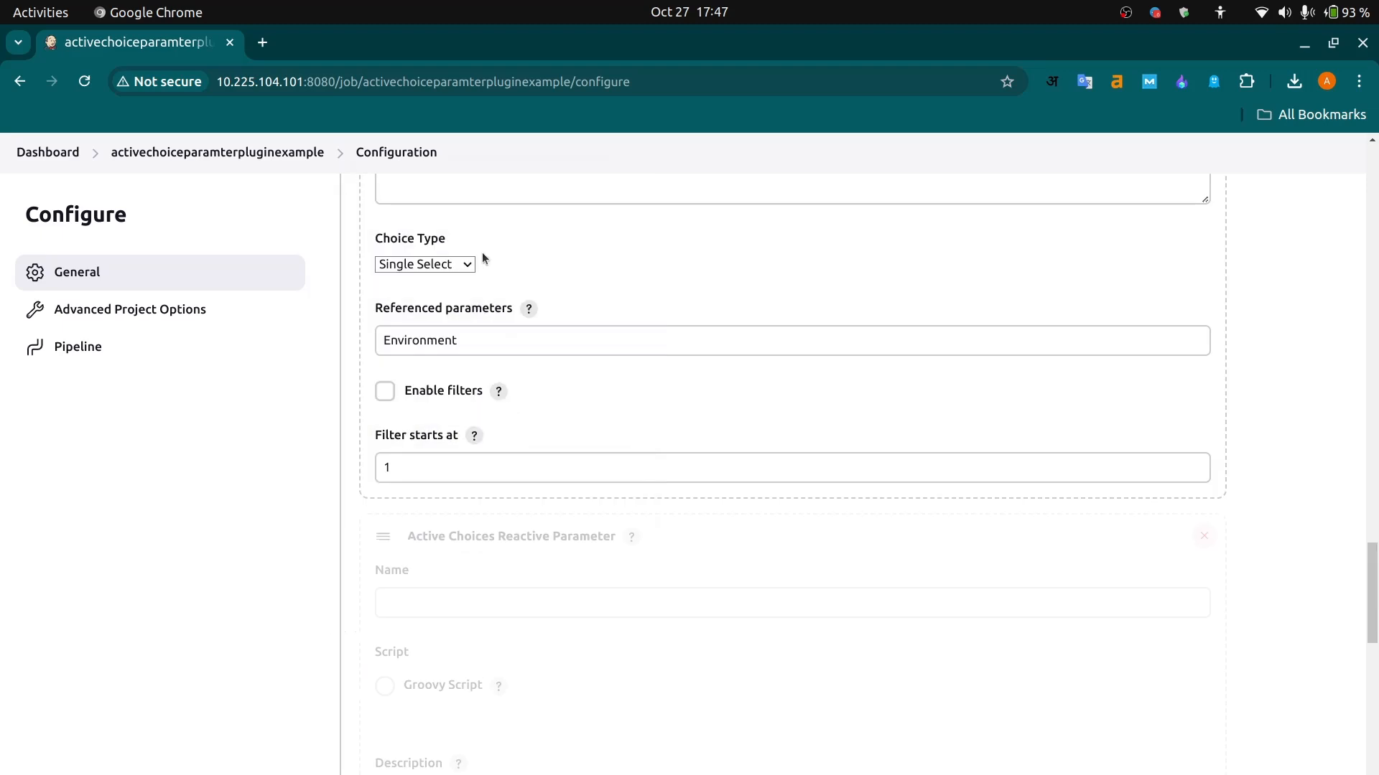
- Name the new reactive parameter server and set its script type to Groovy Script, ready for script entry
left_click(430, 605)
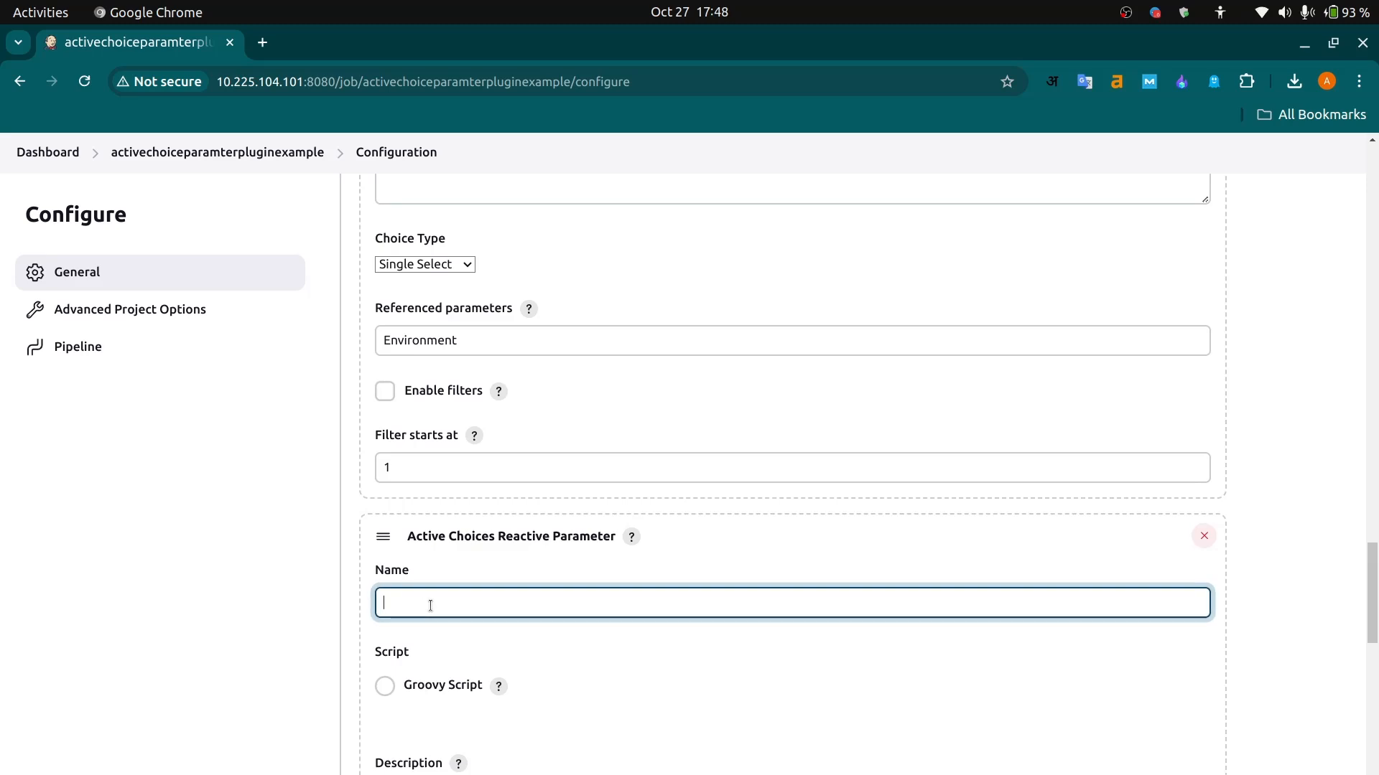
type("server")
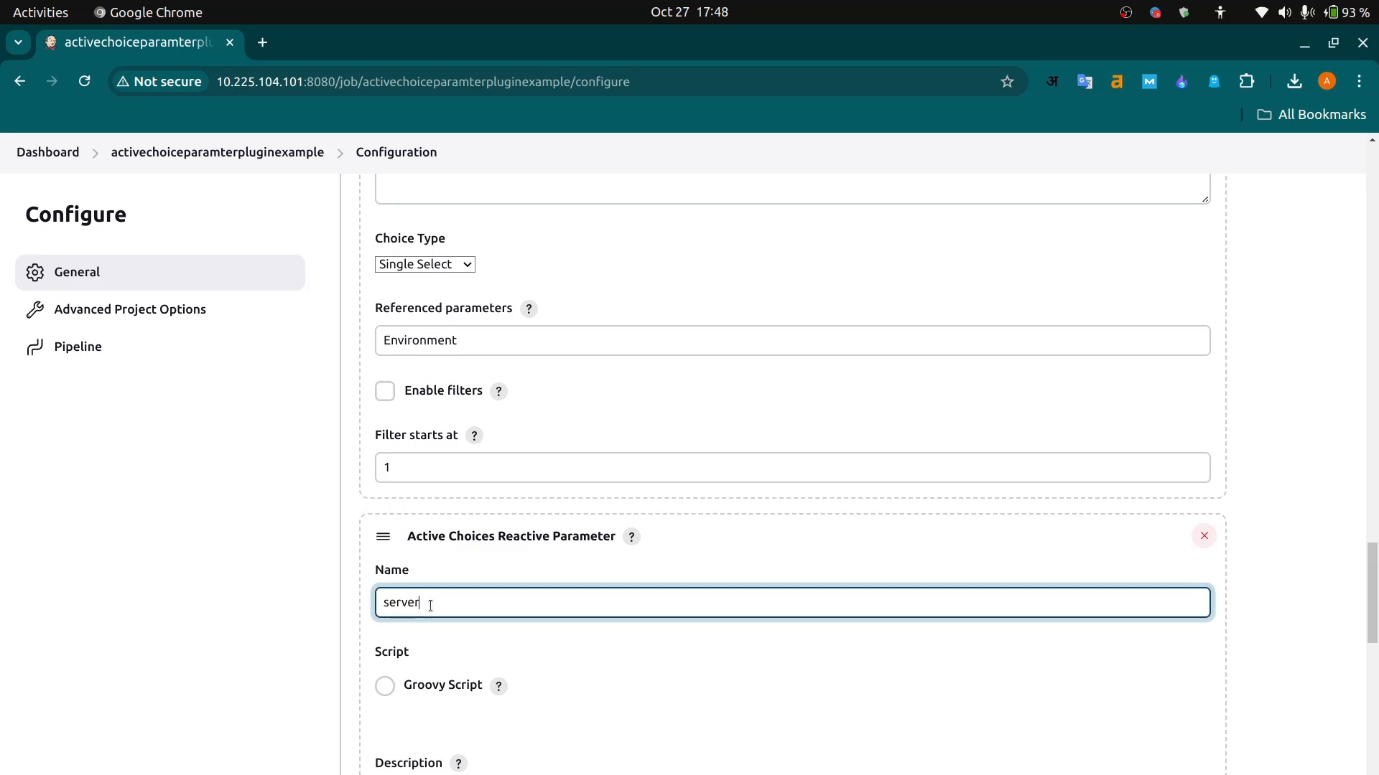
scroll(553, 663, "down", 2)
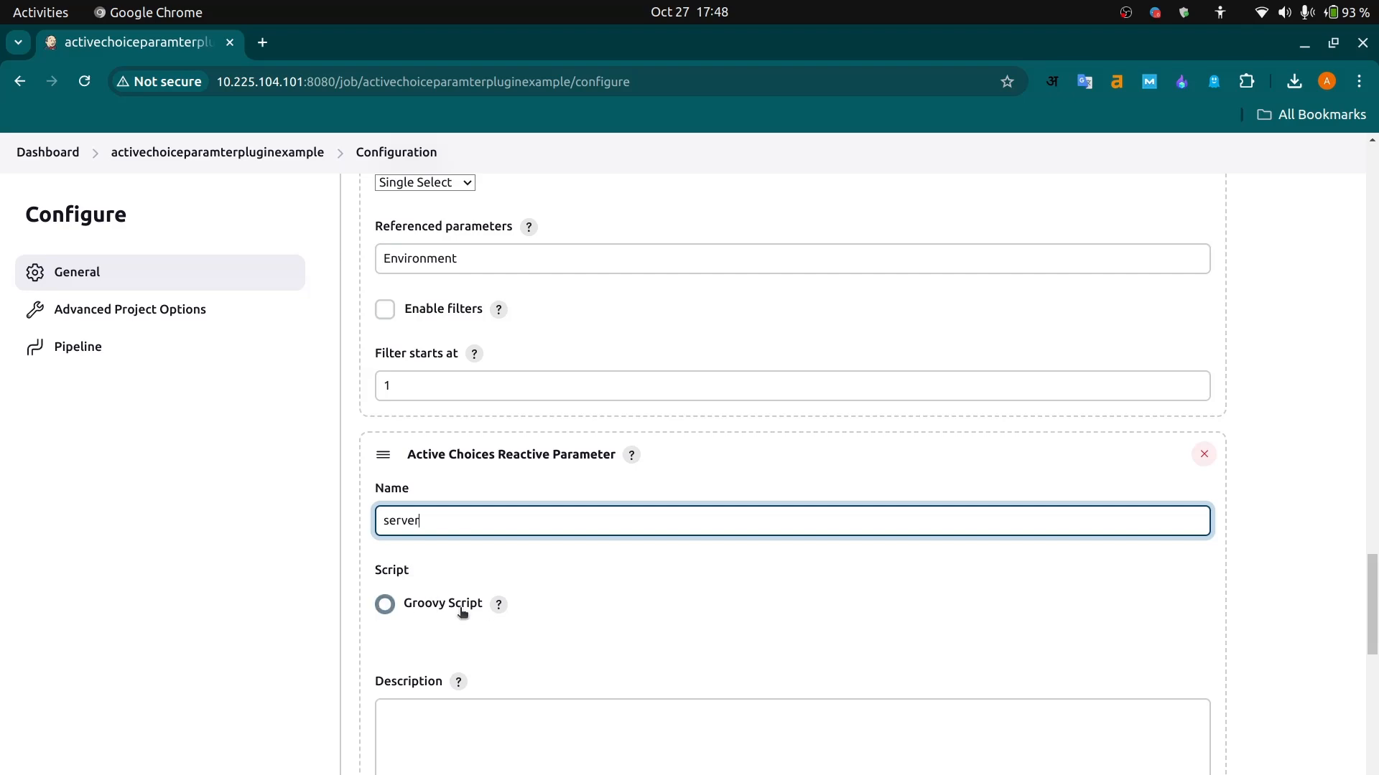
left_click(387, 609)
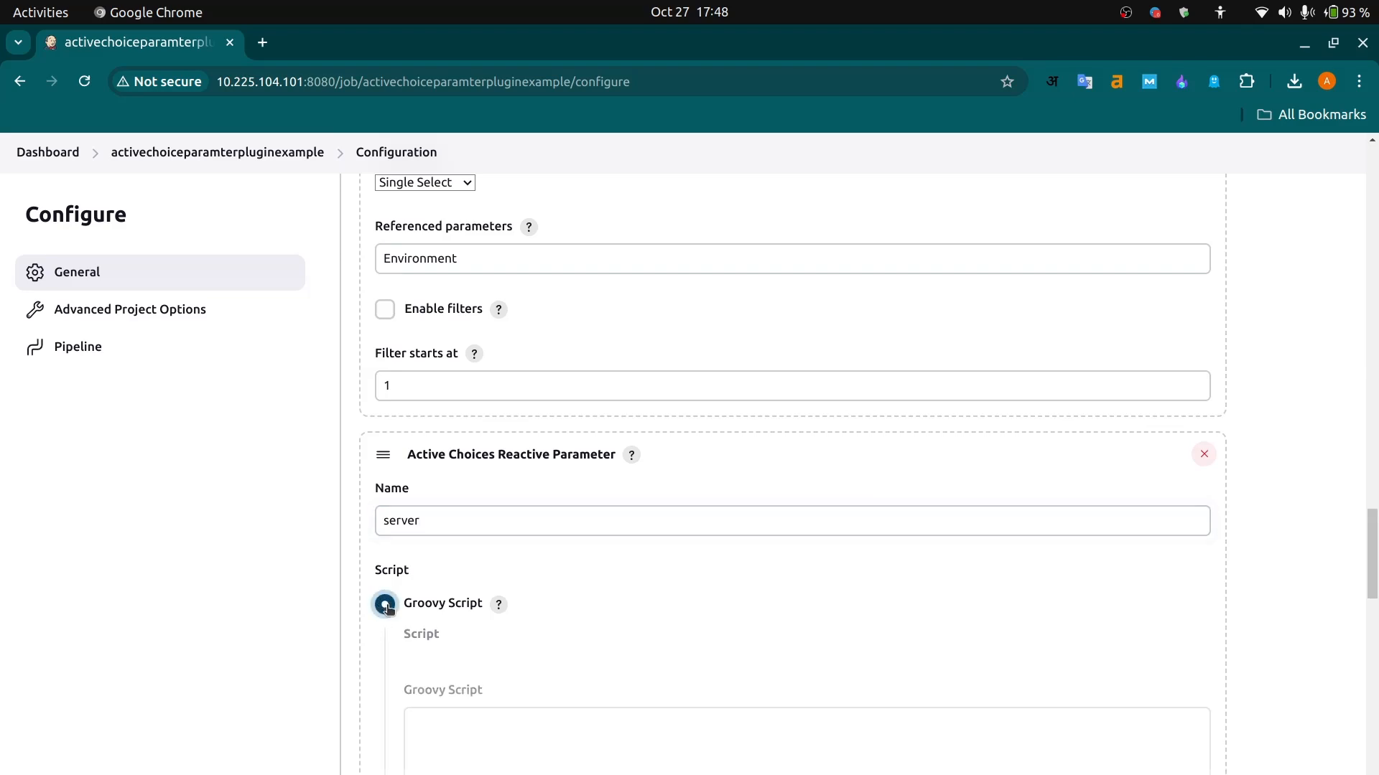
left_click(505, 743)
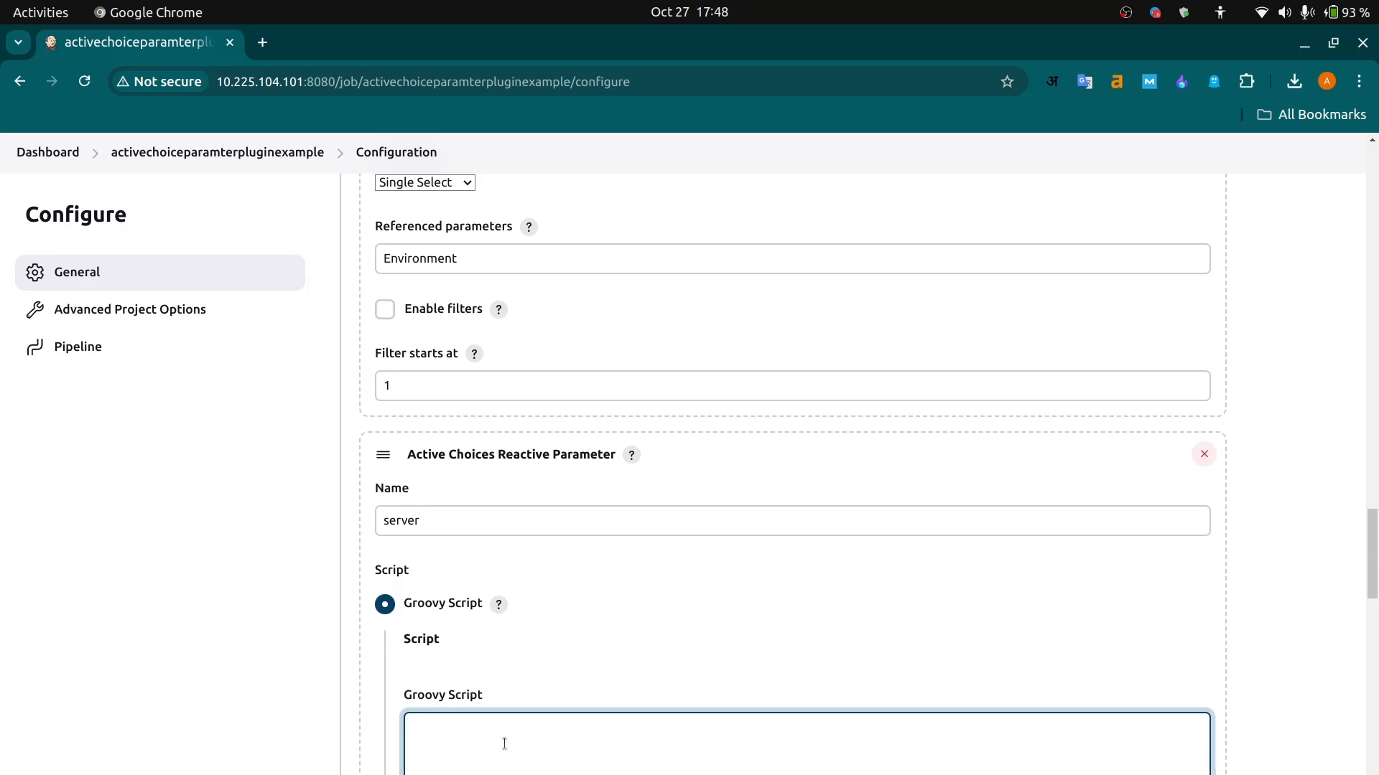
scroll(504, 744, "down", 3)
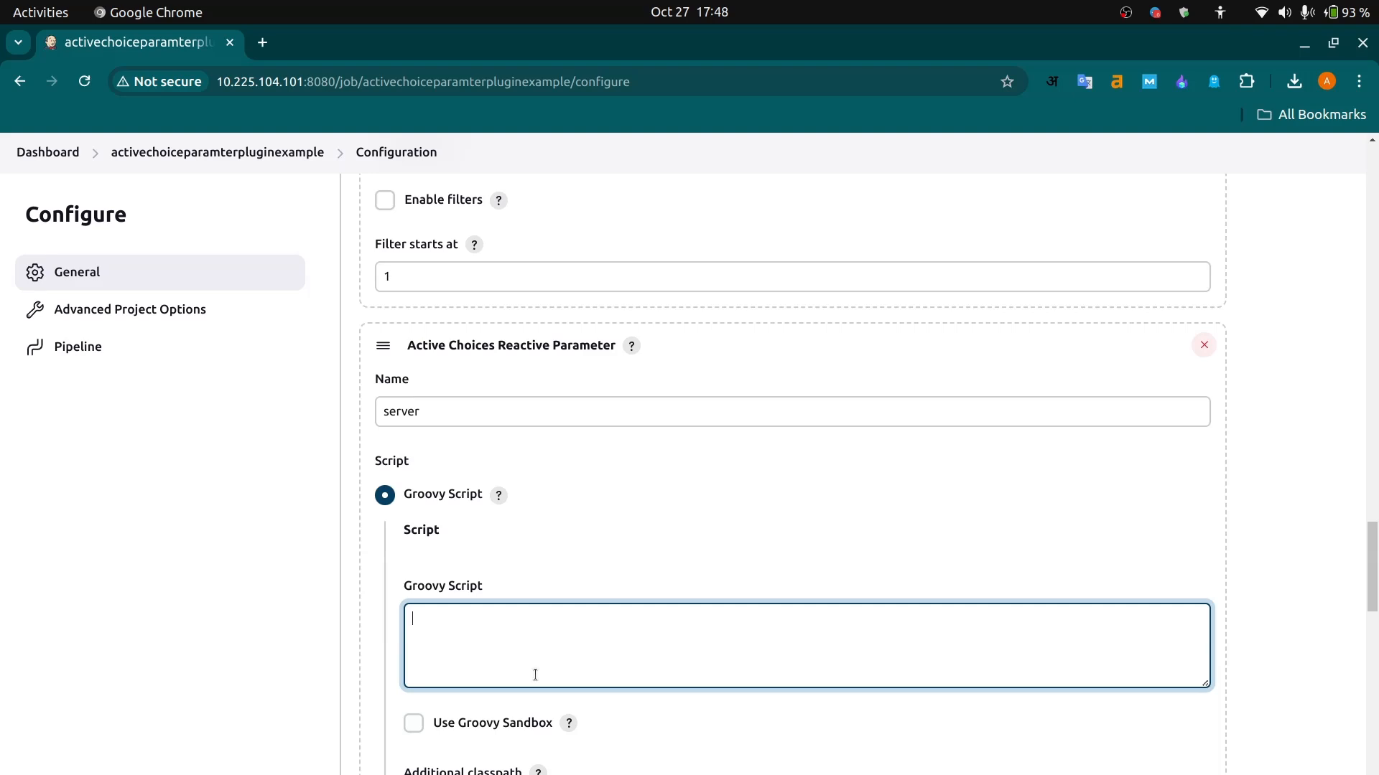
scroll(553, 628, "down", 1)
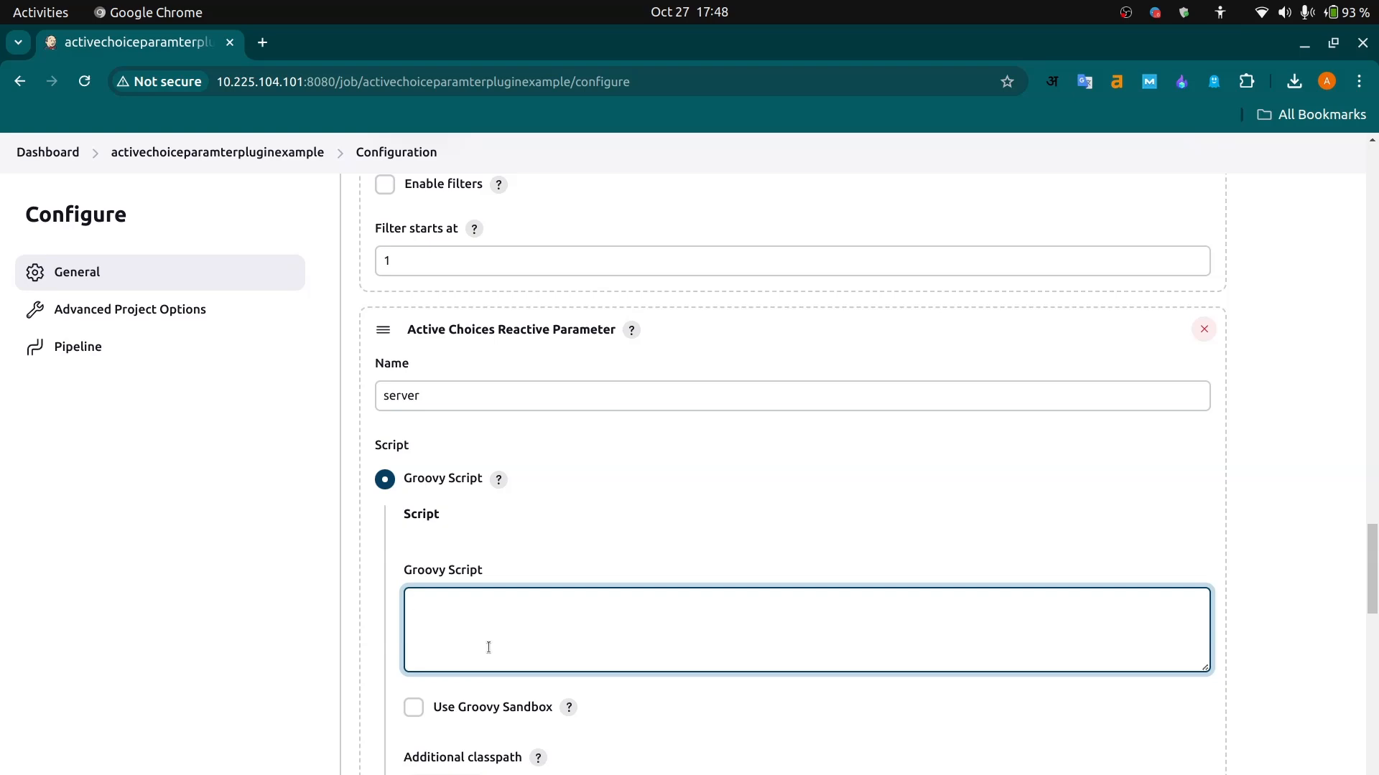
scroll(488, 648, "down", 2)
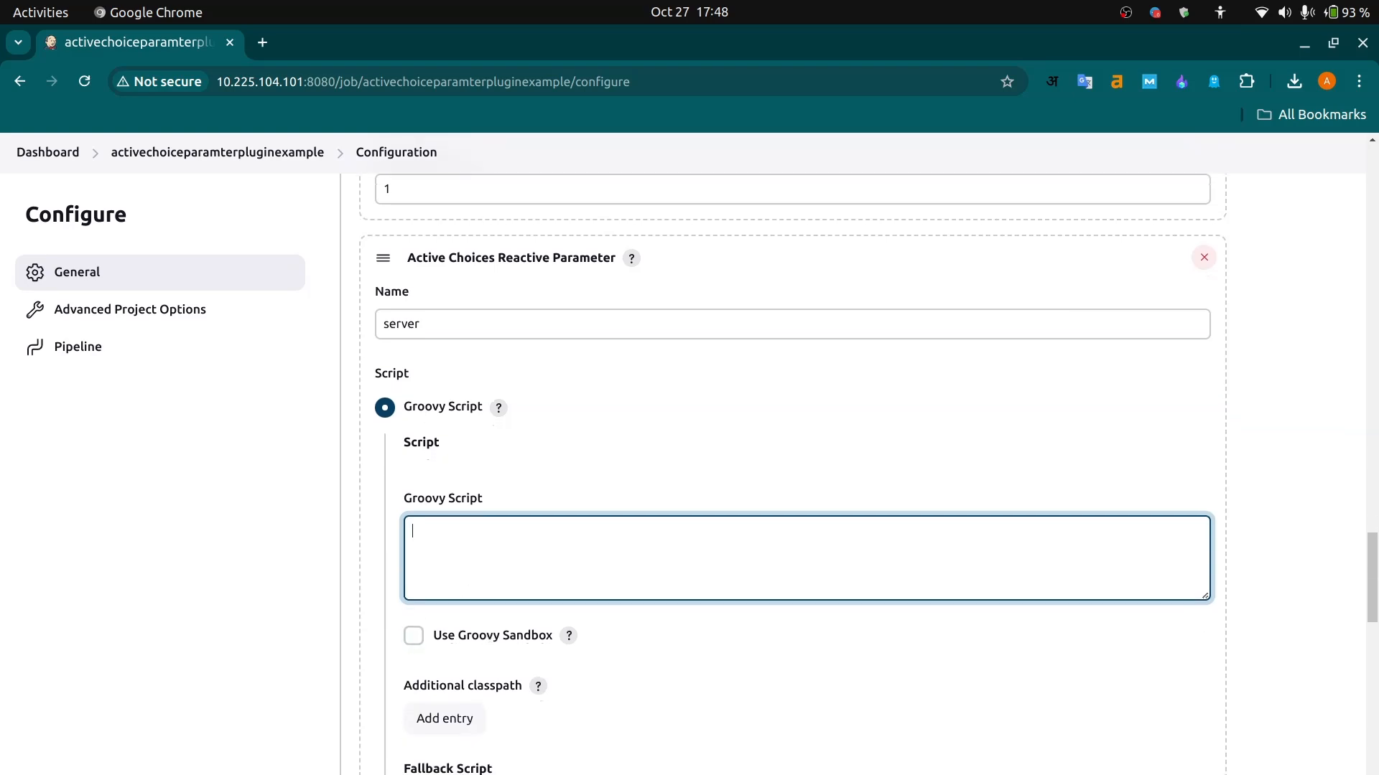
- Switch to Visual Studio Code and review the Projects script in groovyscript.groovy, including the project names returned for dev
key("alt+Tab")
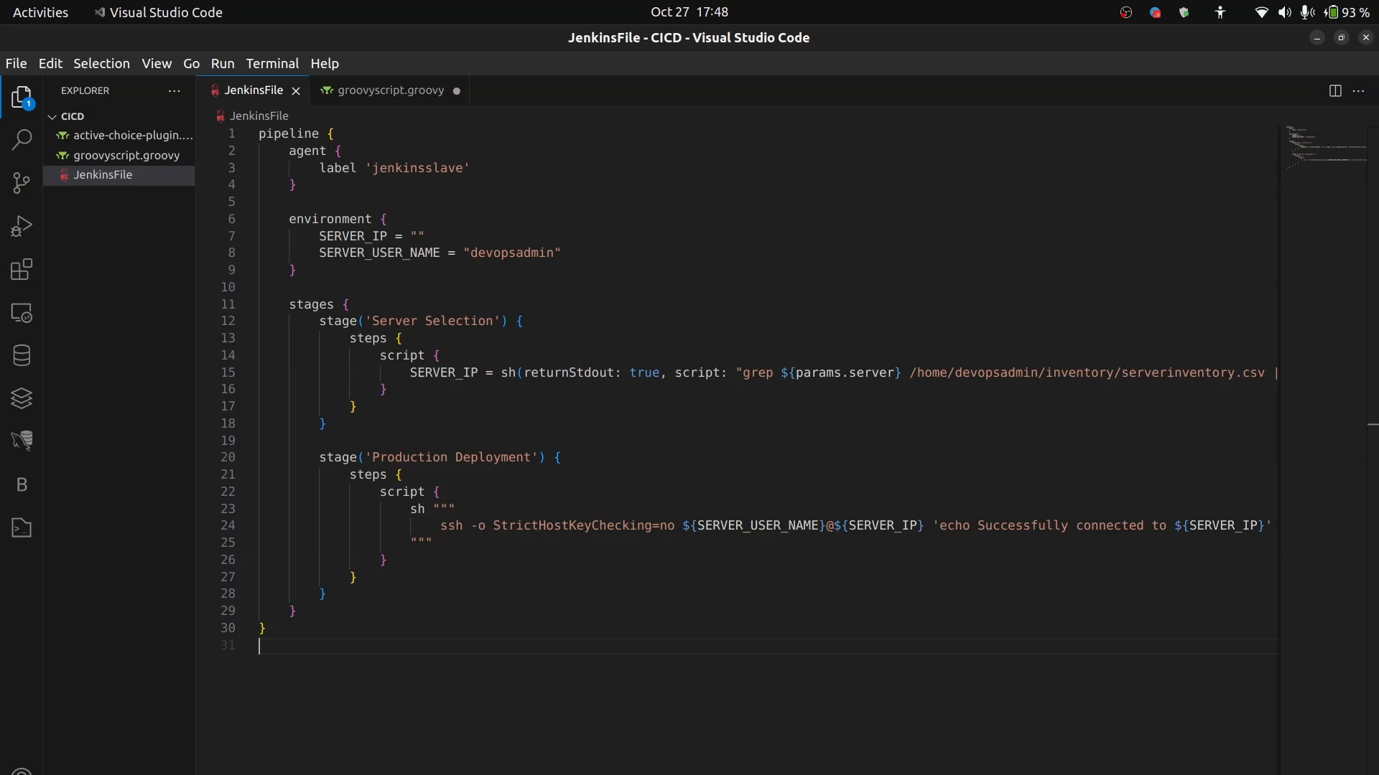
left_click(382, 100)
scroll(550, 530, "down", 1)
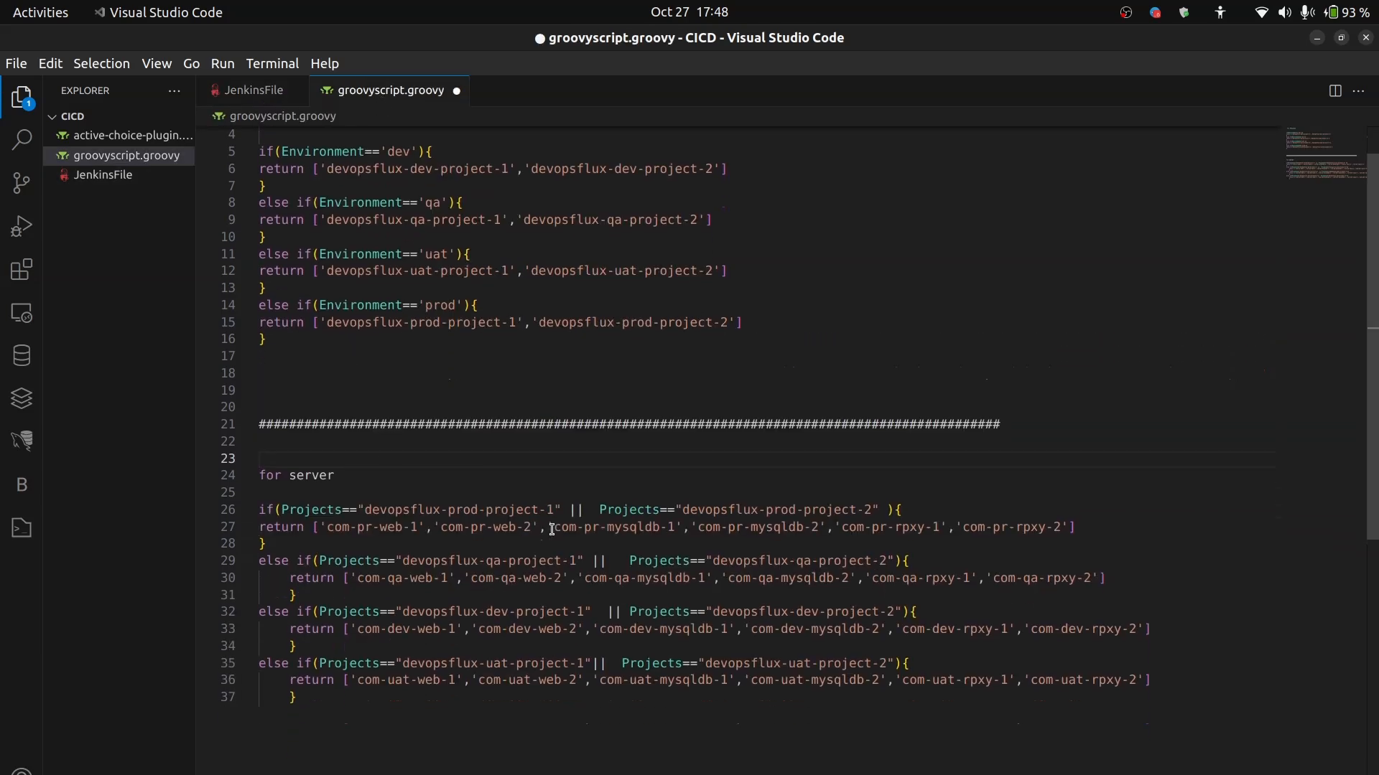
scroll(495, 477, "up", 1)
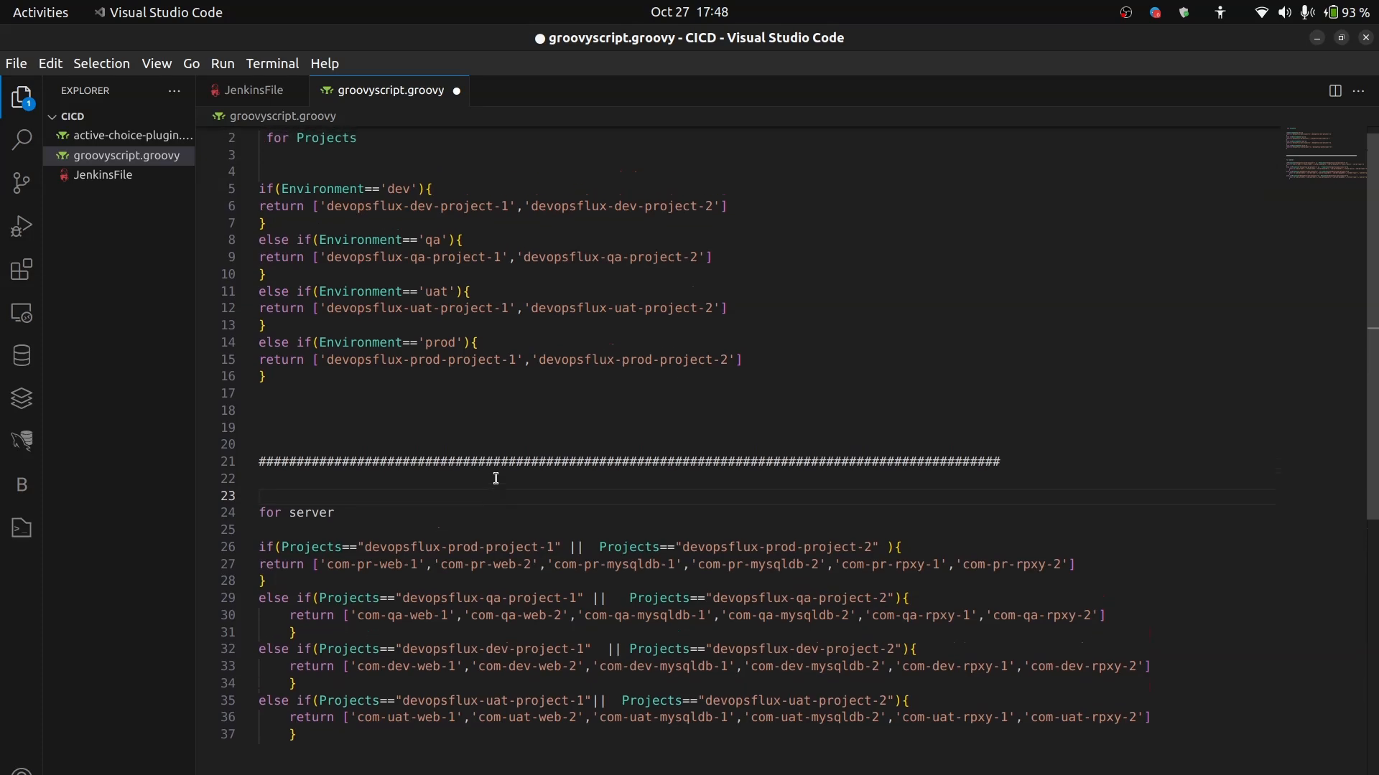
left_click_drag(361, 151, 252, 153)
left_click(393, 183)
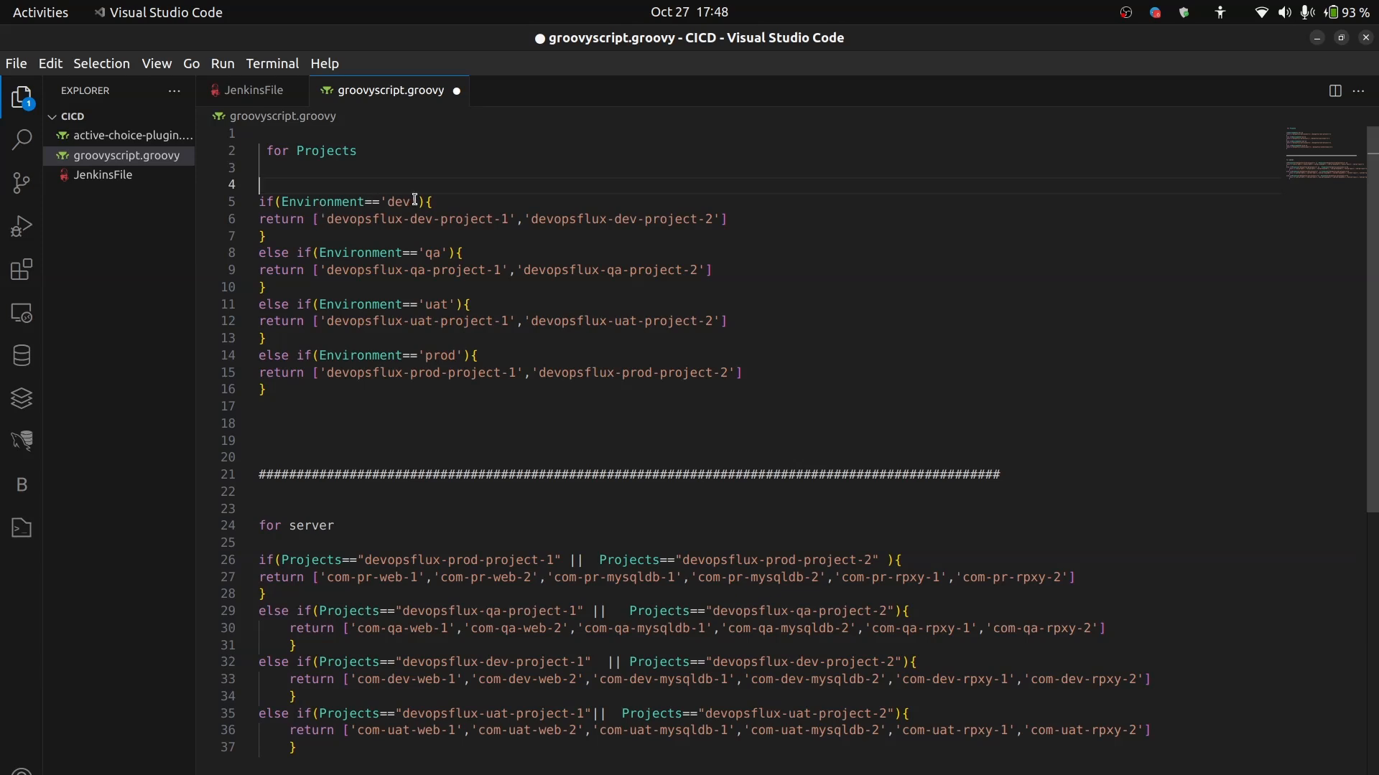
left_click(325, 220)
left_click_drag(325, 219, 717, 221)
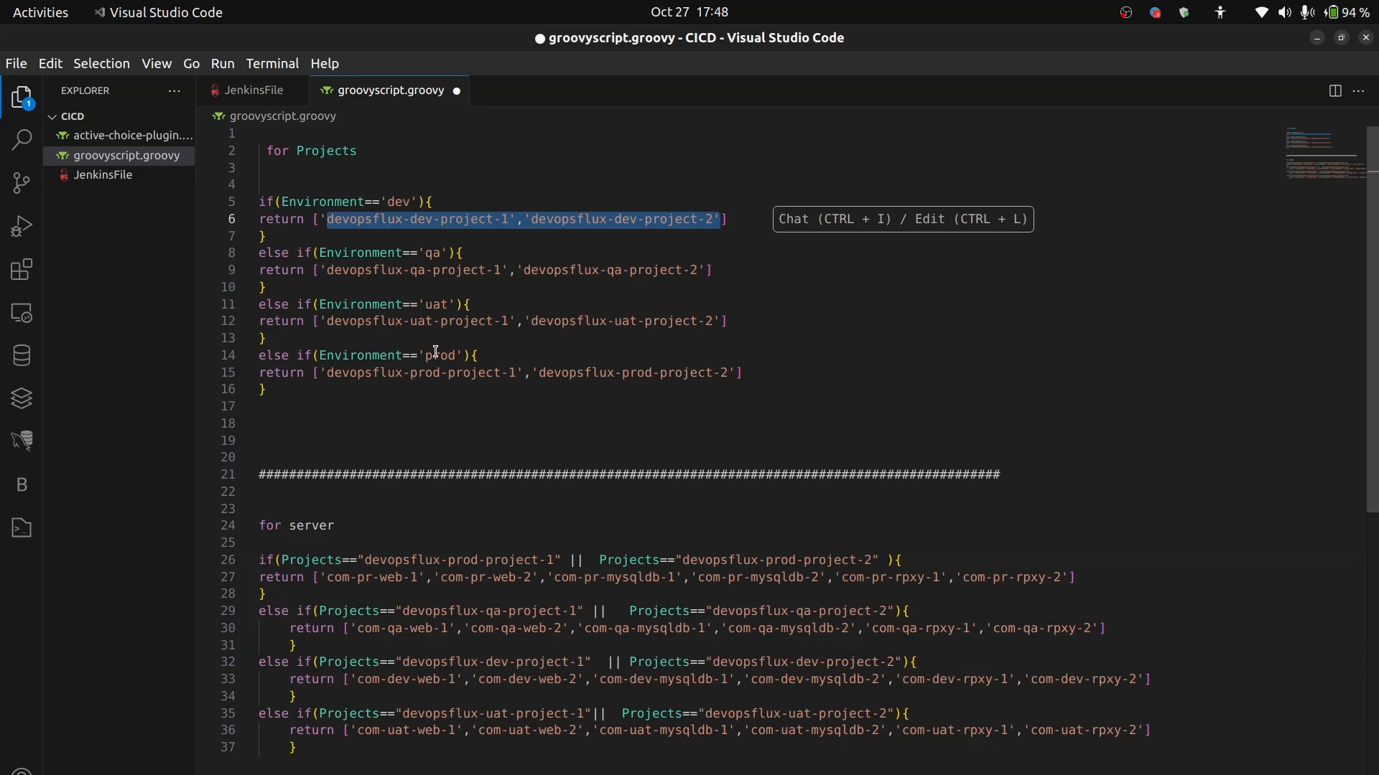
- Examine the server script's condition for the devopsflux-prod projects and the list of server names it returns
scroll(419, 462, "down", 1)
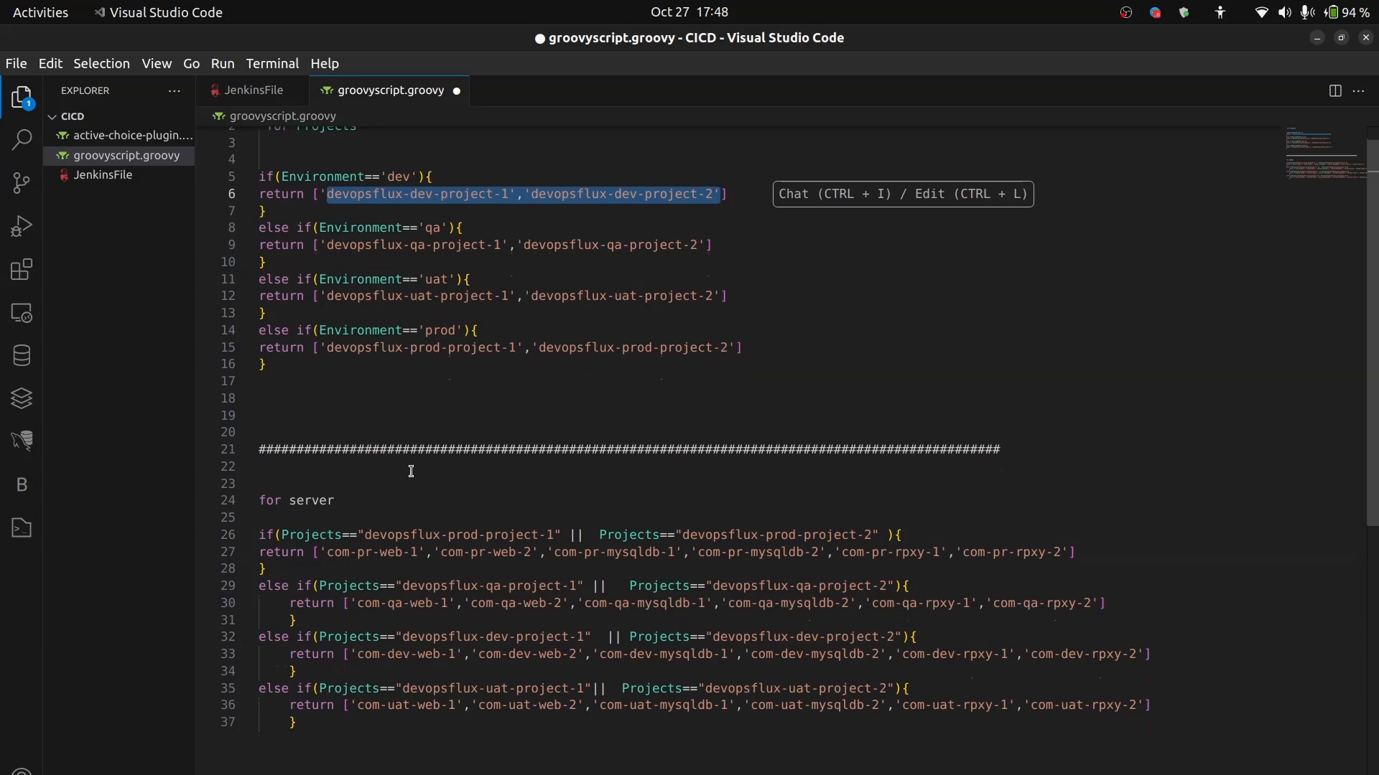
left_click(378, 523)
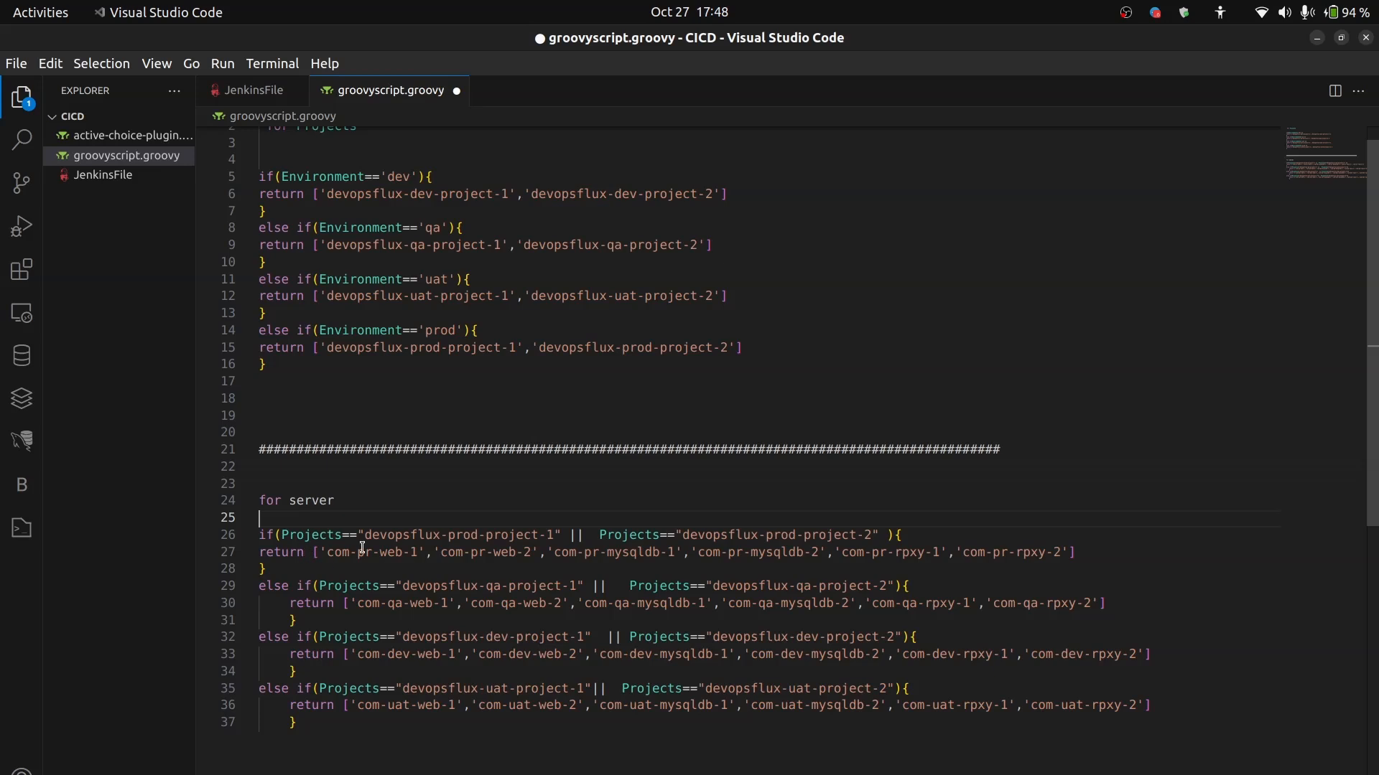
left_click_drag(364, 531, 555, 540)
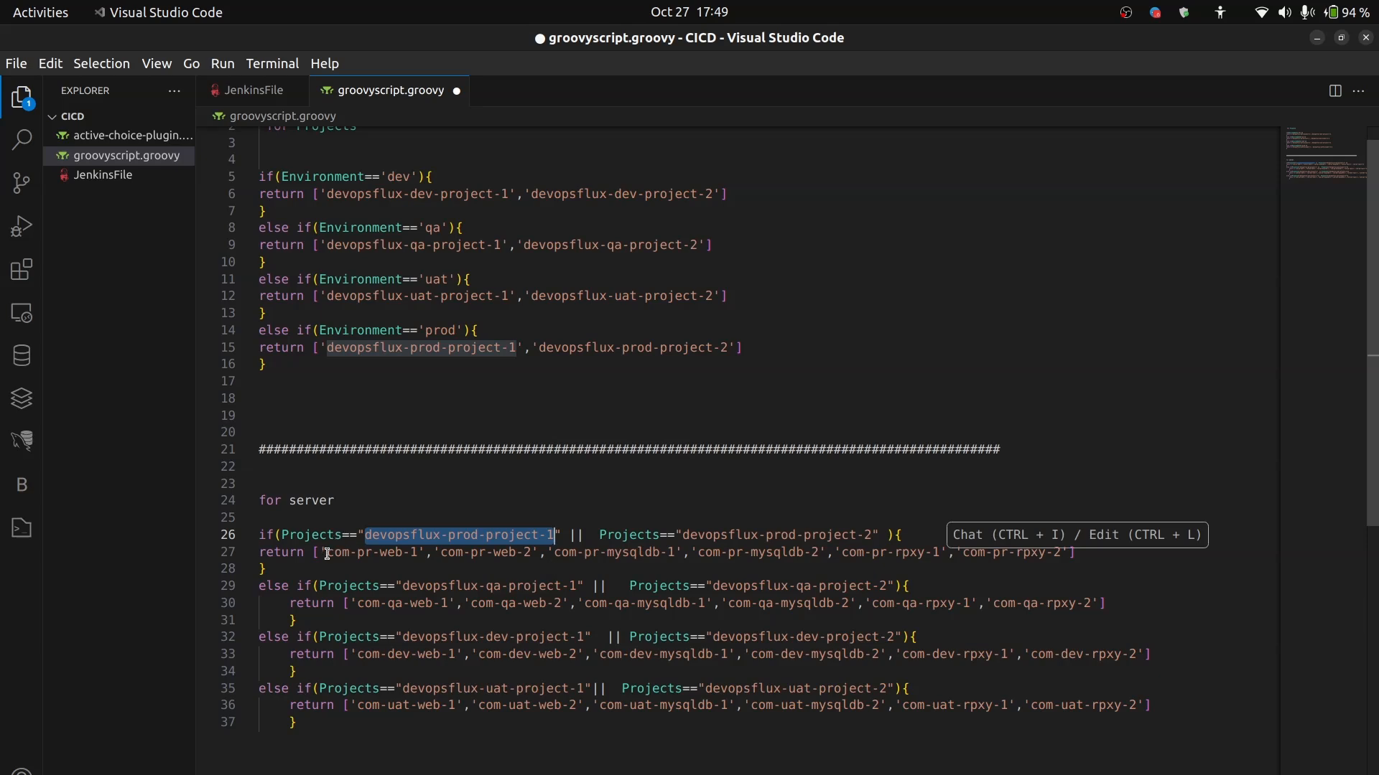
left_click_drag(334, 544, 1046, 570)
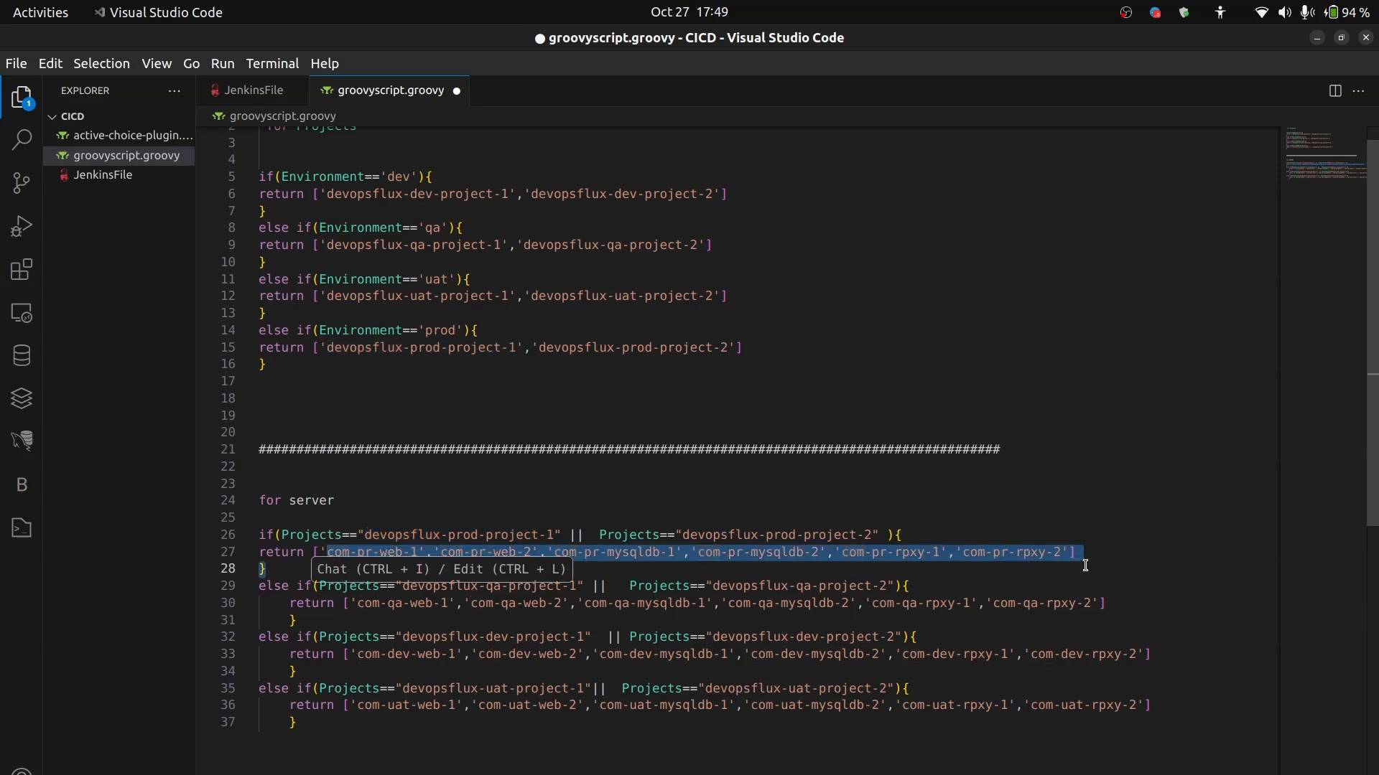
left_click(1062, 539)
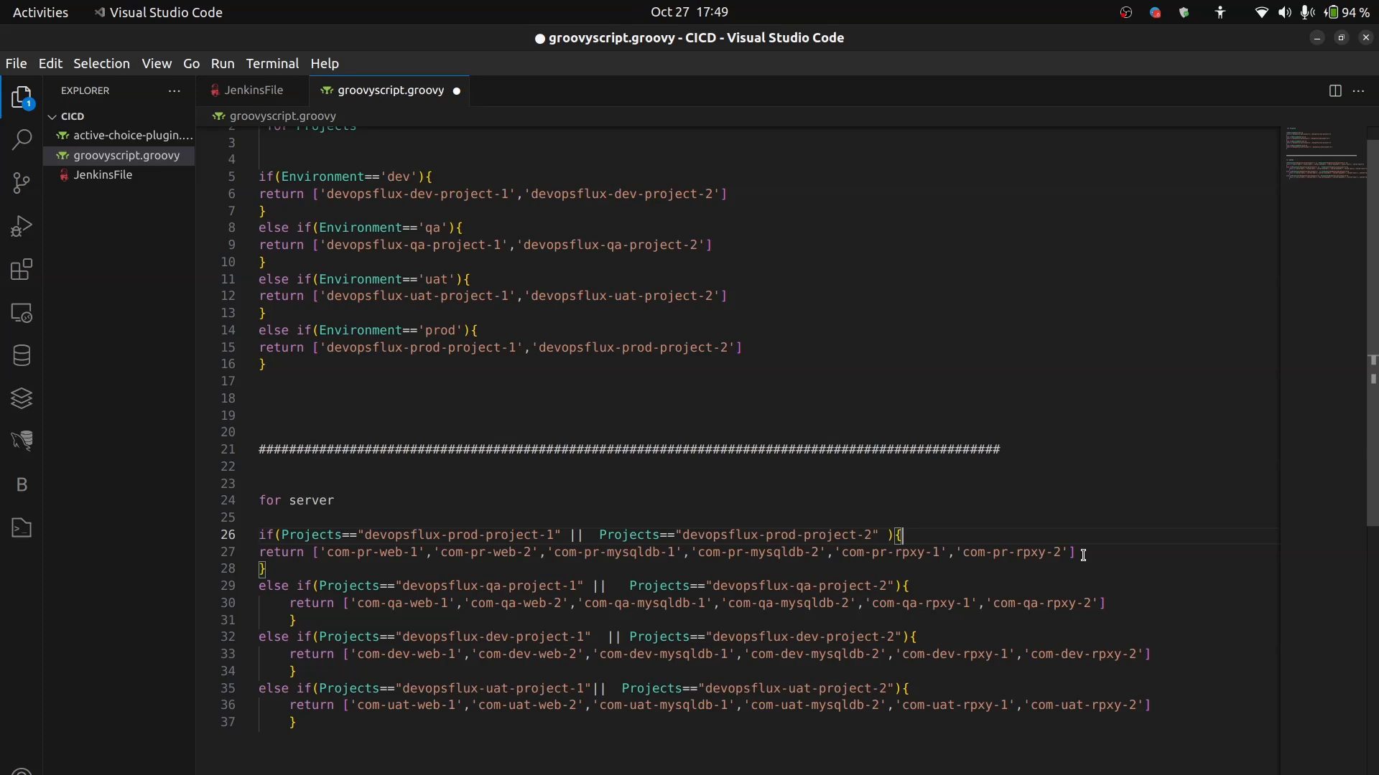
left_click(1083, 554)
left_click(715, 540)
left_click(290, 569)
- Copy the whole server if/else block, lines 26 to 37 of groovyscript.groovy, and switch back to Jenkins in Chrome
scroll(468, 741, "down", 1)
scroll(468, 741, "down", 1)
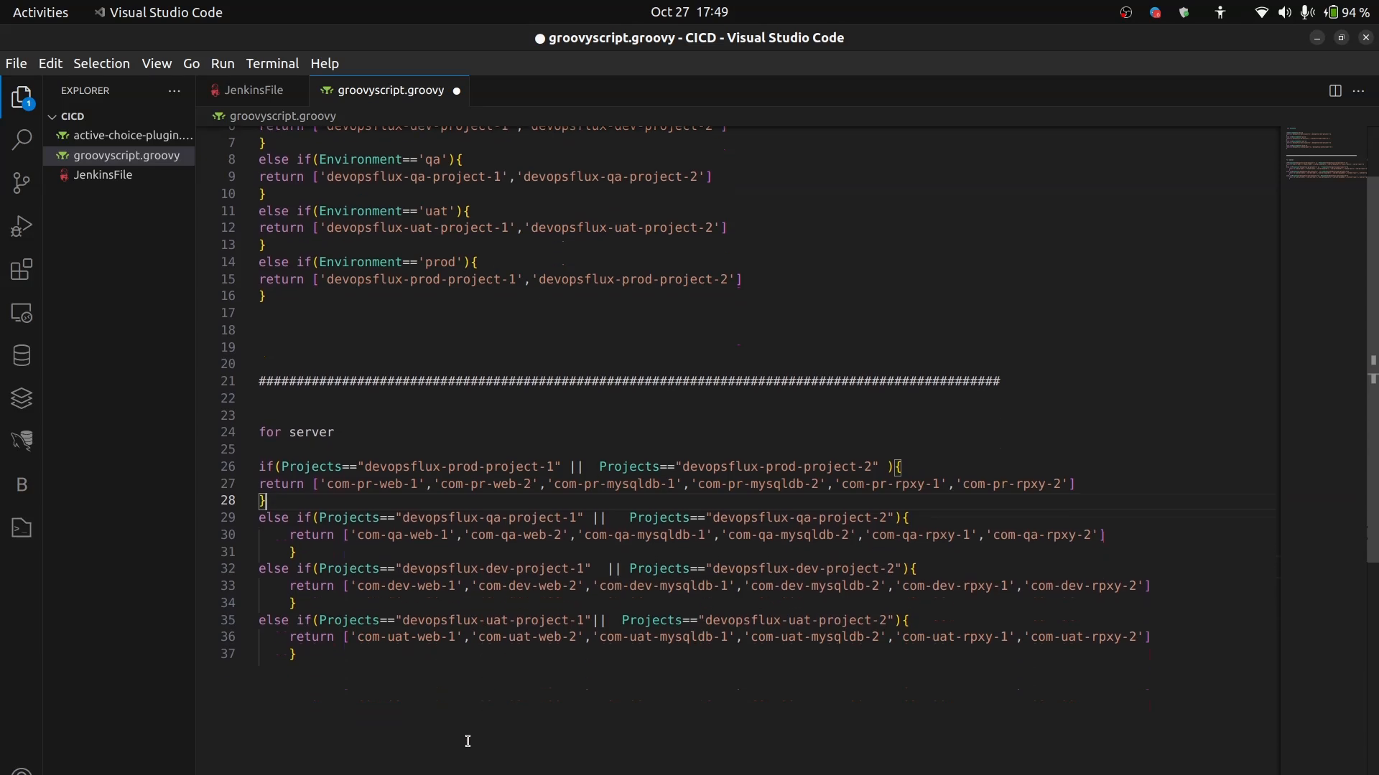
left_click(310, 653)
left_click_drag(295, 655, 253, 469)
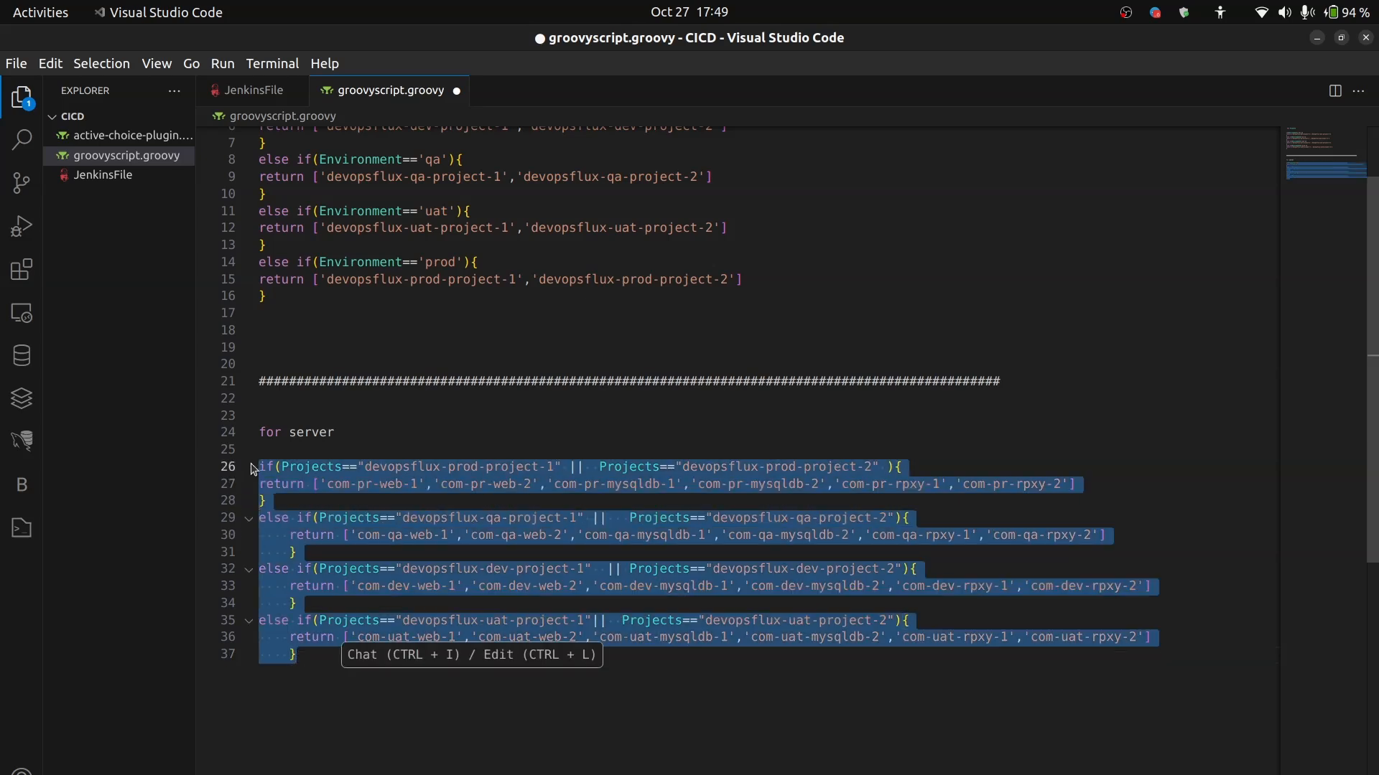
key("alt+Tab")
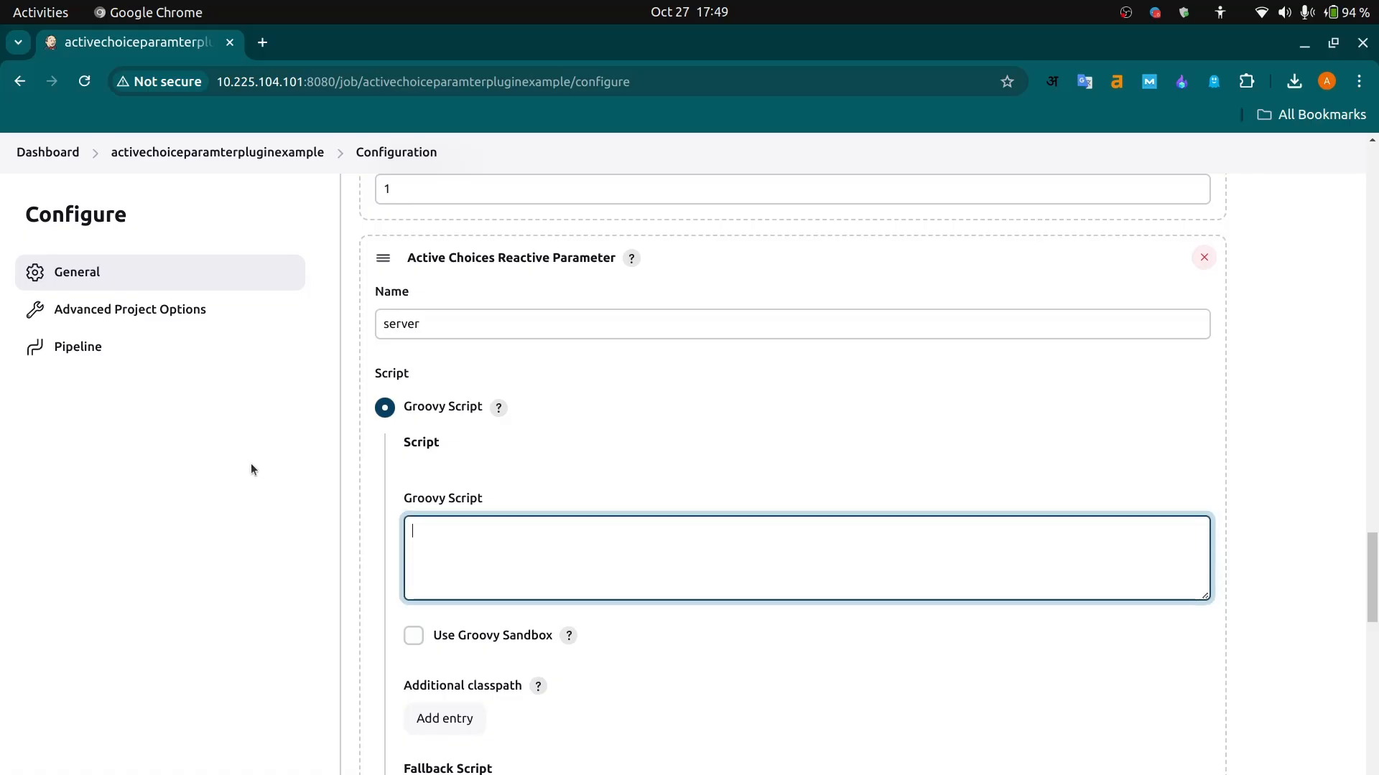
- Paste the copied server if/else block as the server parameter's Groovy script and enable Use Groovy Sandbox for it
key("ctrl+v")
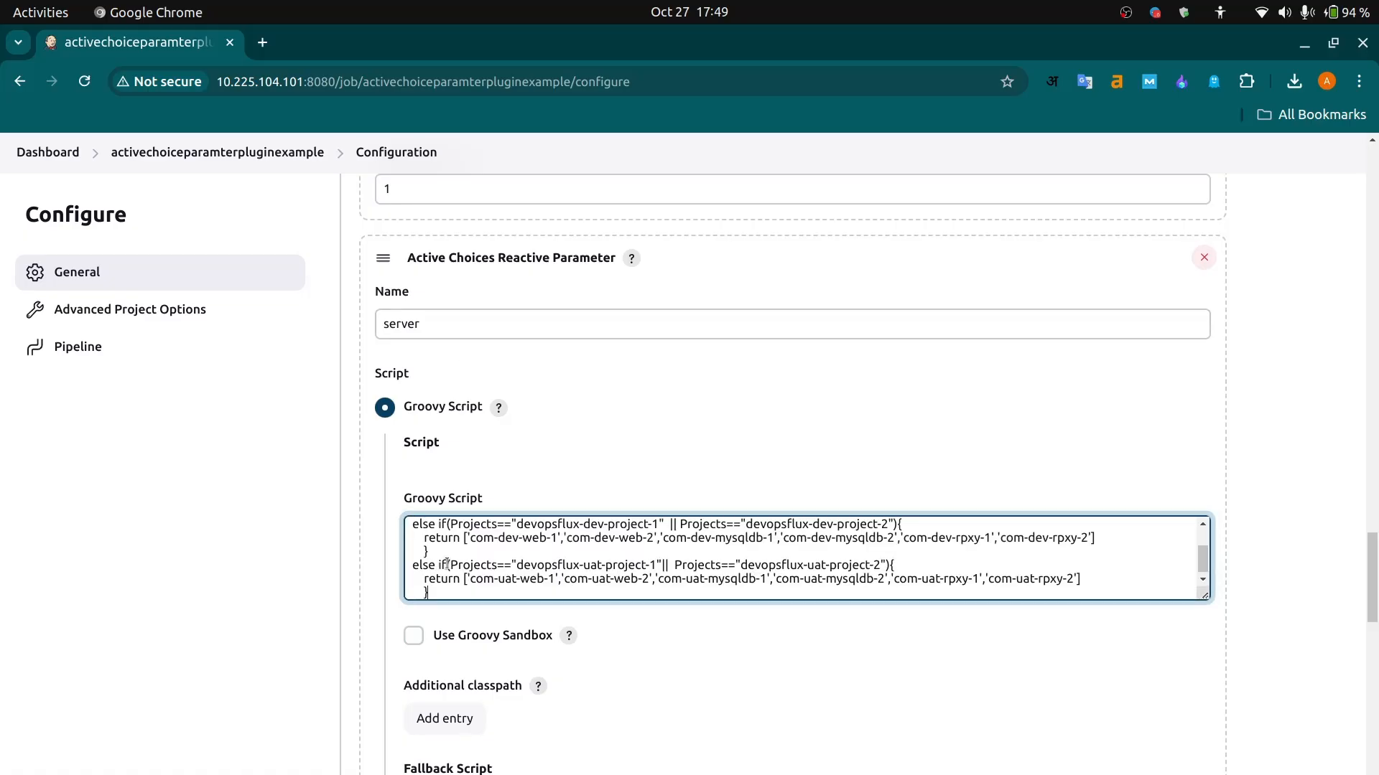
scroll(559, 530, "up", 2)
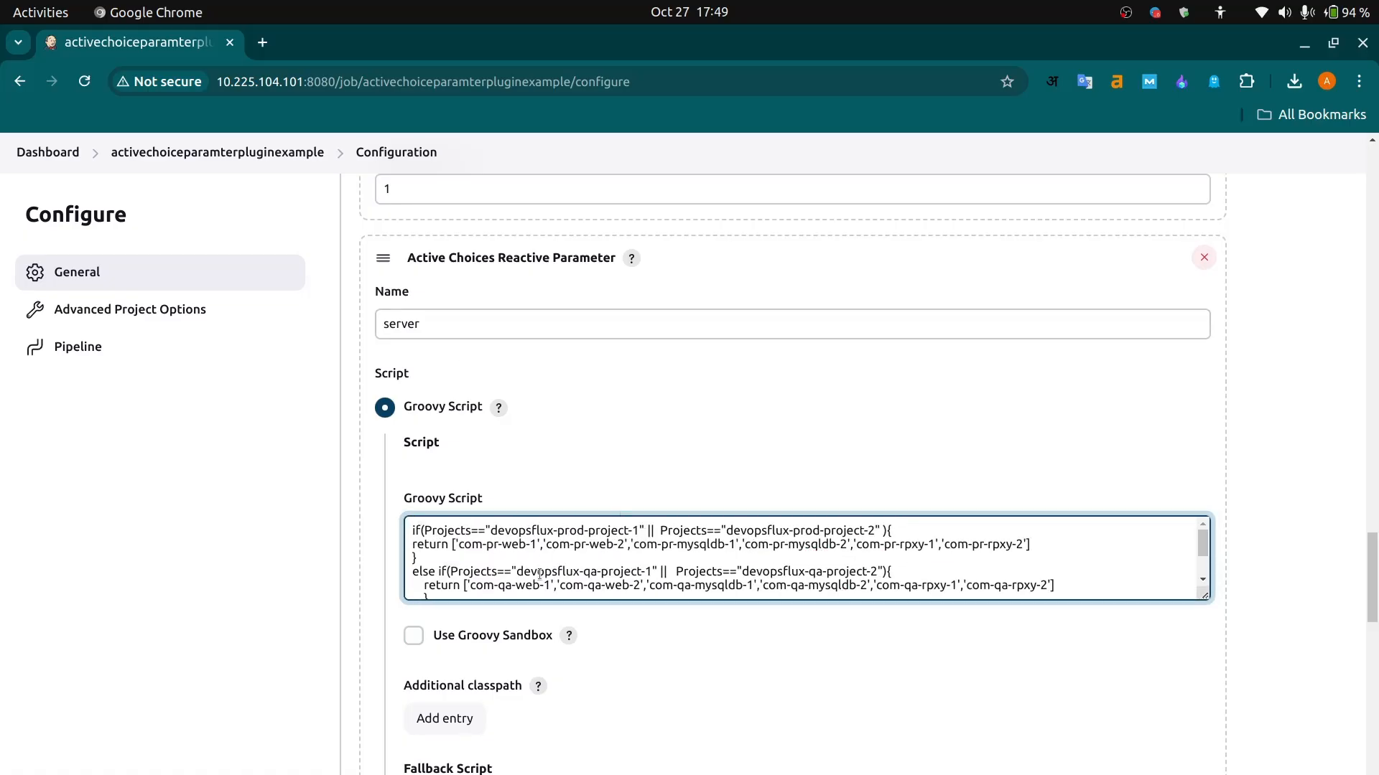
scroll(539, 575, "down", 3)
left_click(414, 635)
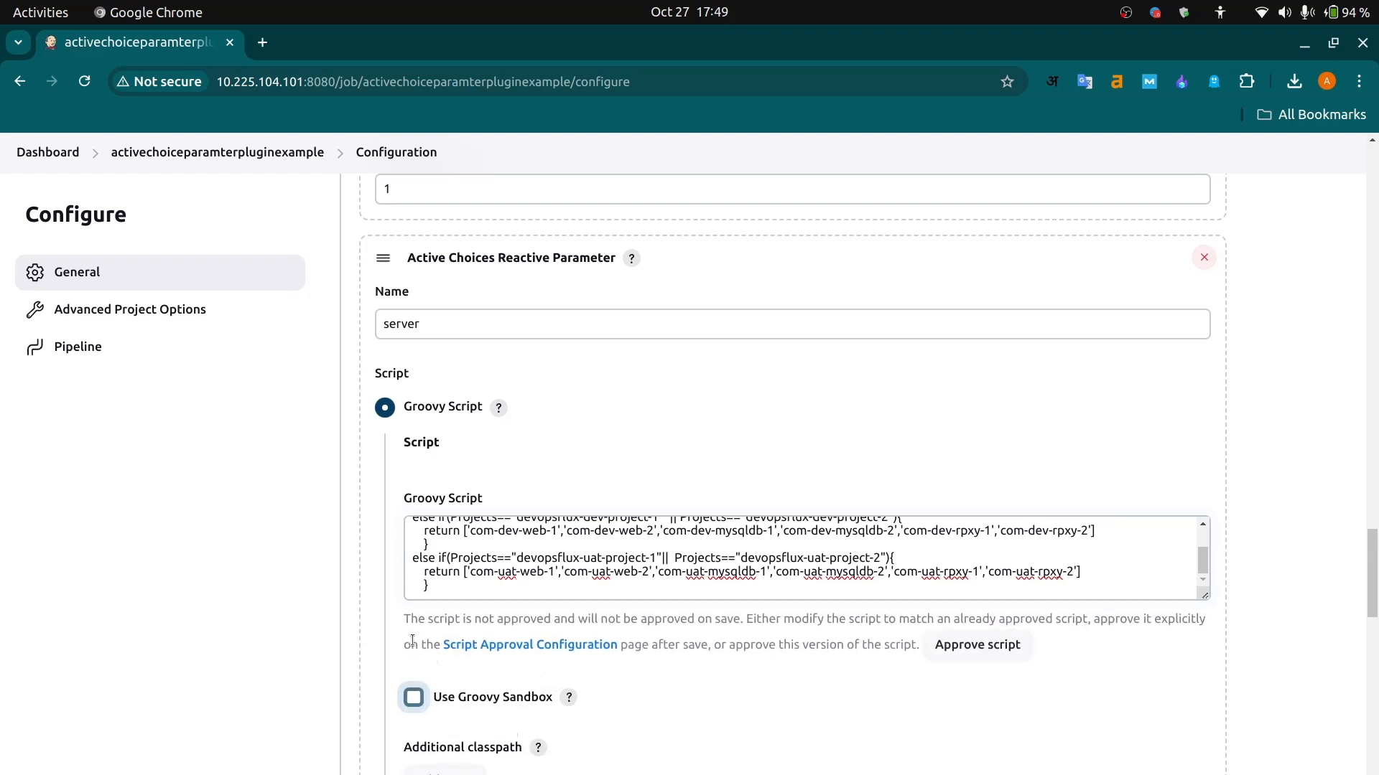
left_click(415, 697)
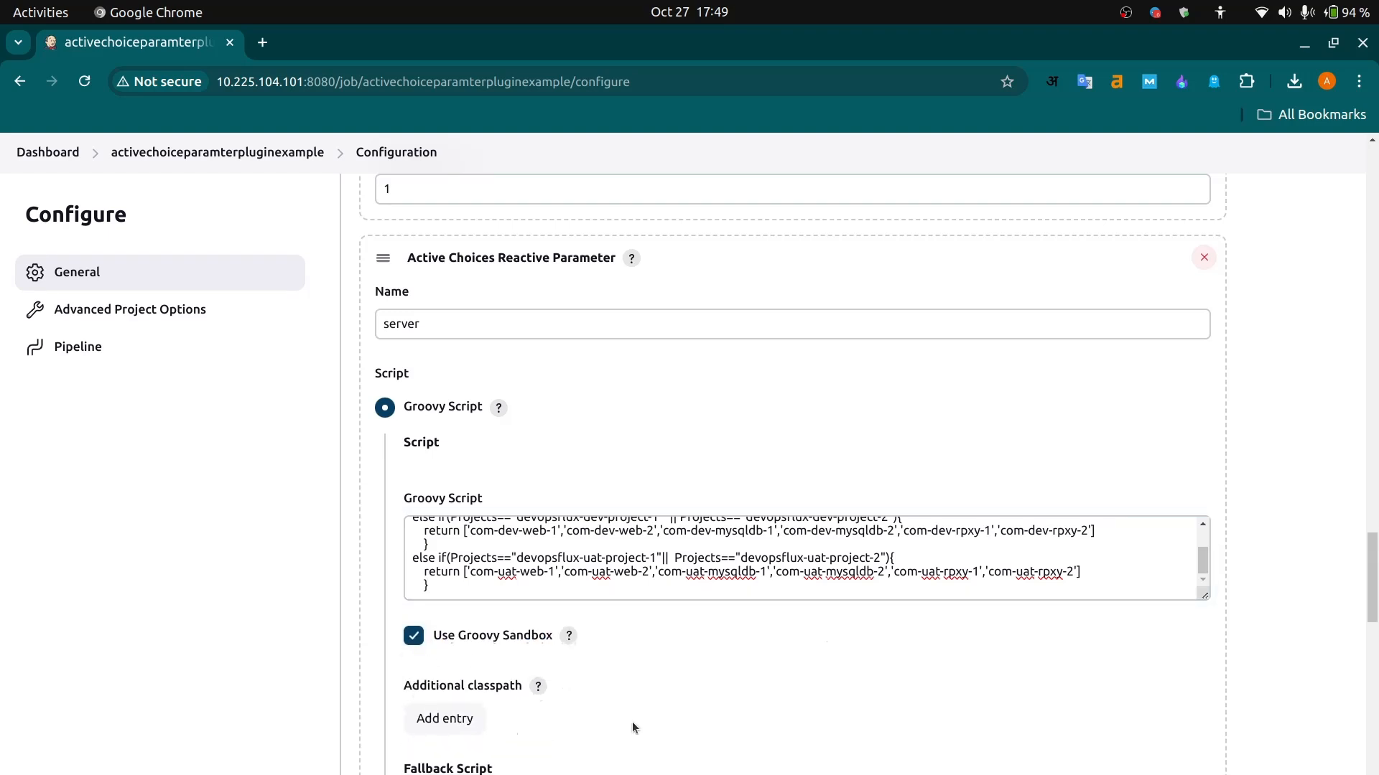
- Write the server parameter's fallback script as return ['something went wrong with server list groovy scripts']
scroll(632, 721, "down", 3)
left_click(523, 652)
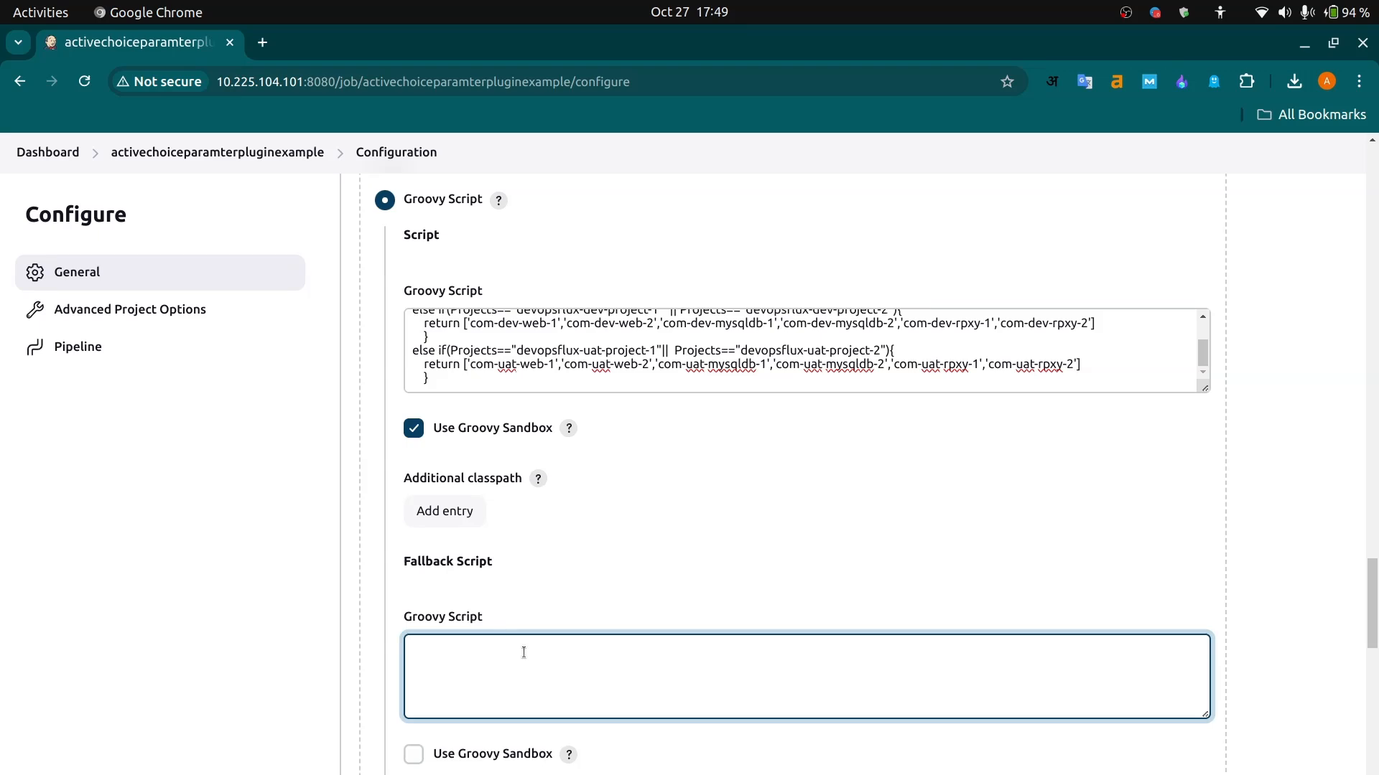
type("return")
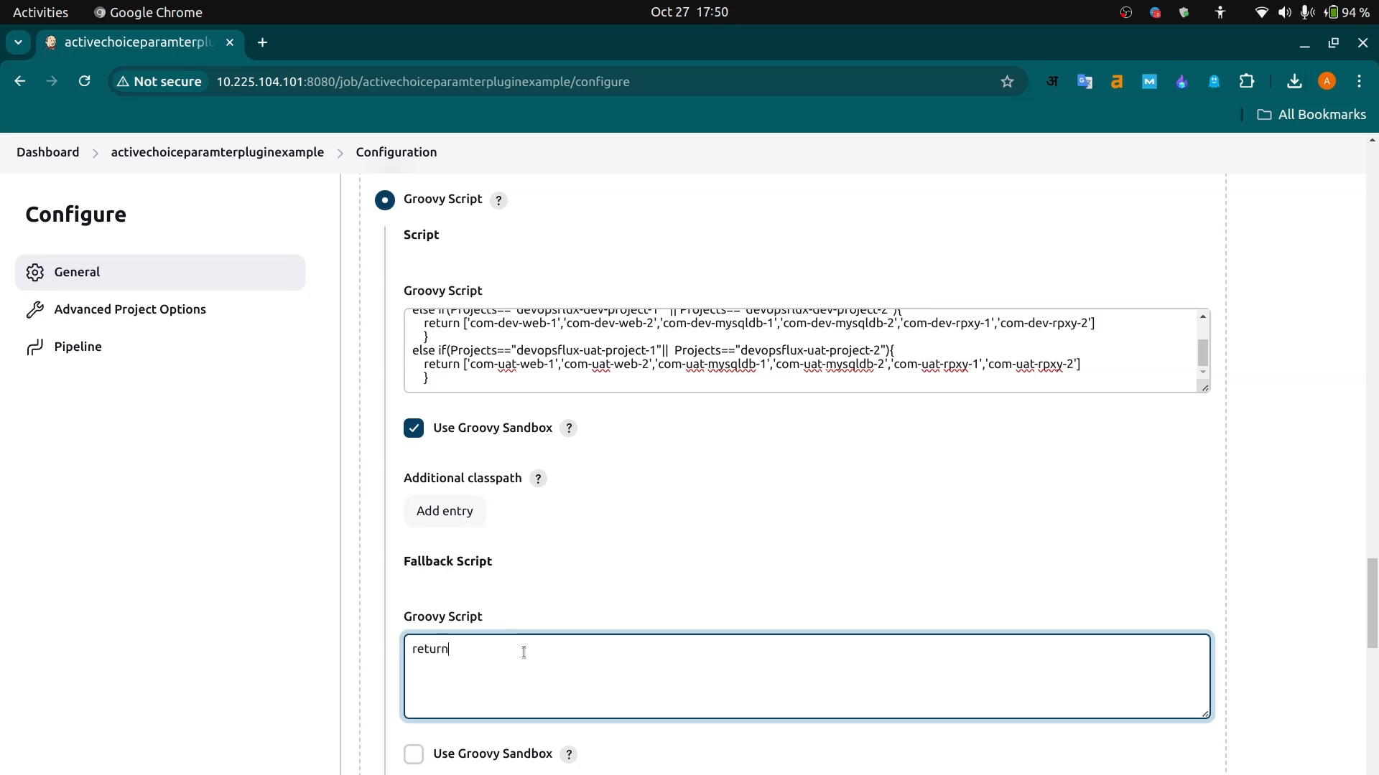
type(" [")
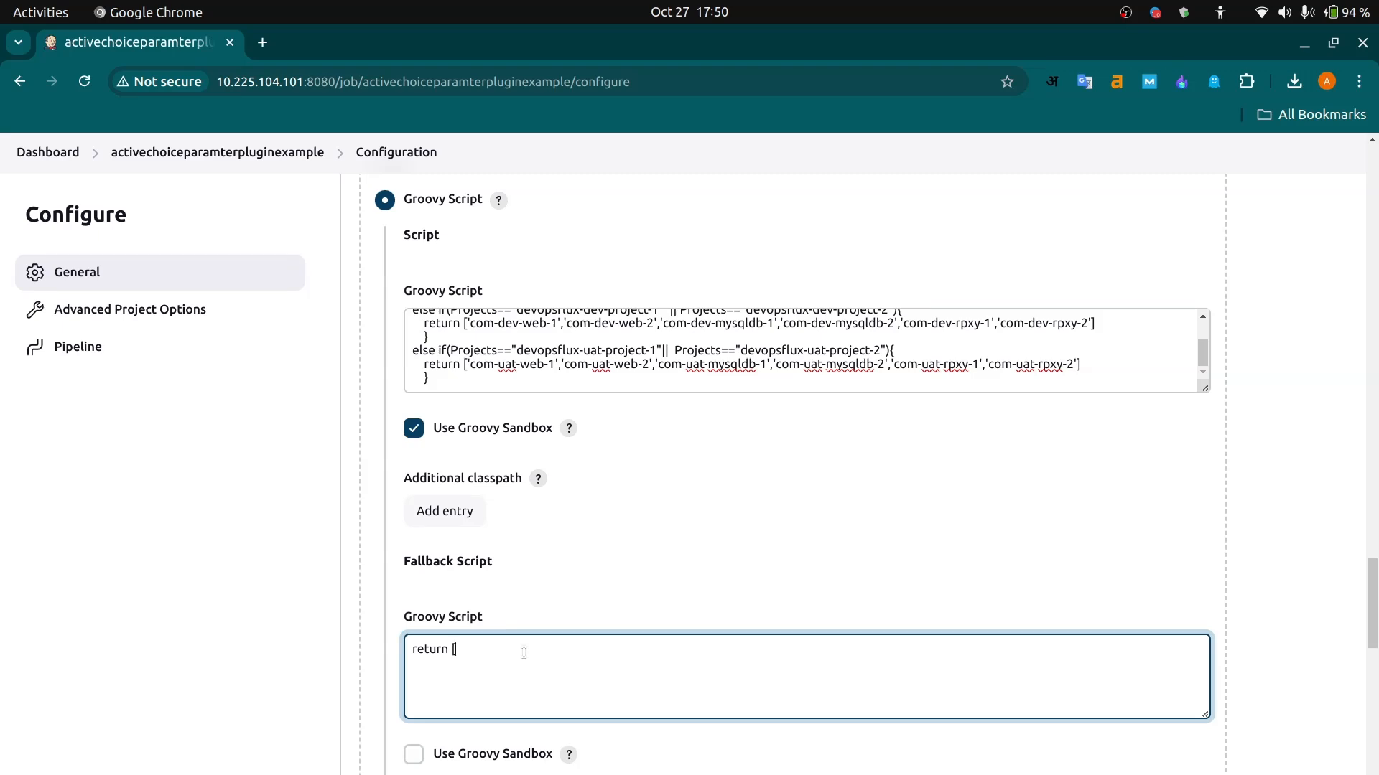
type("]")
type("'")
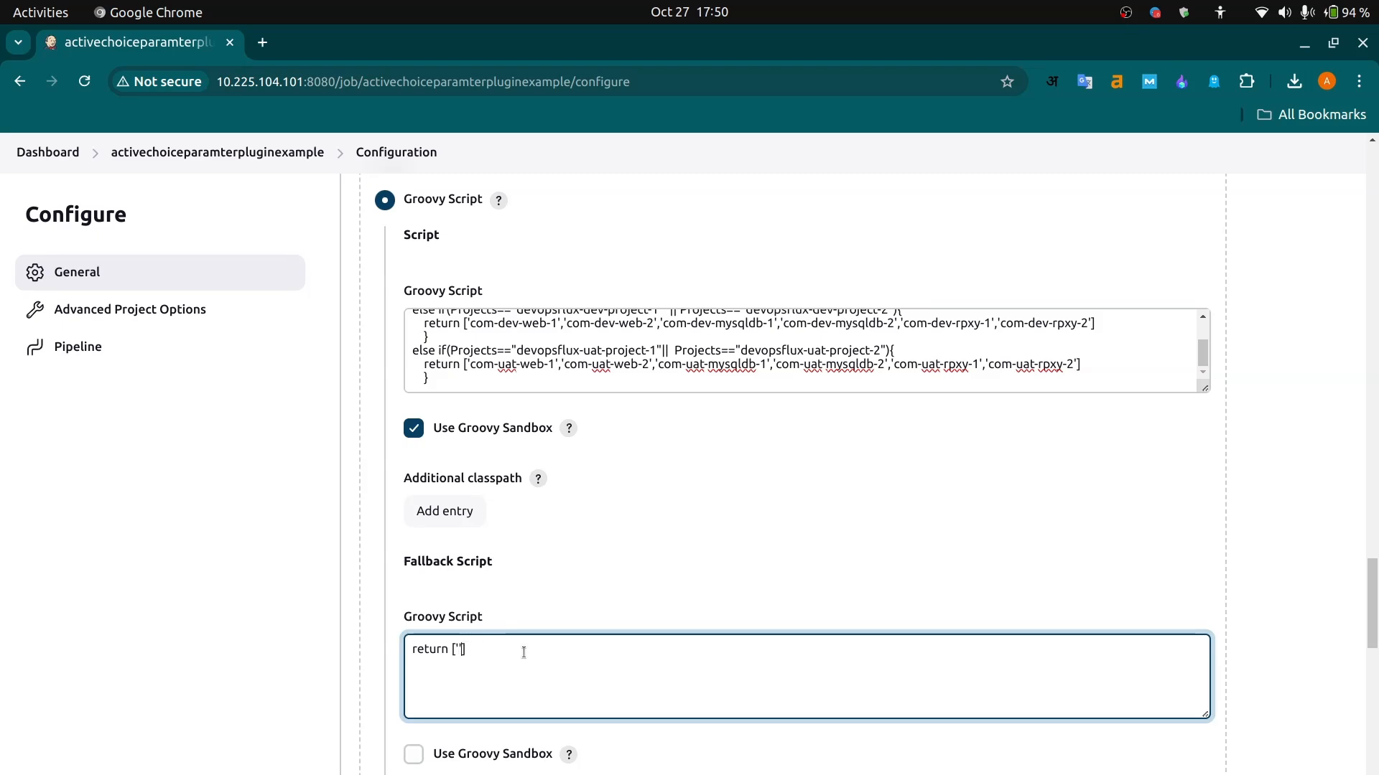
type("'")
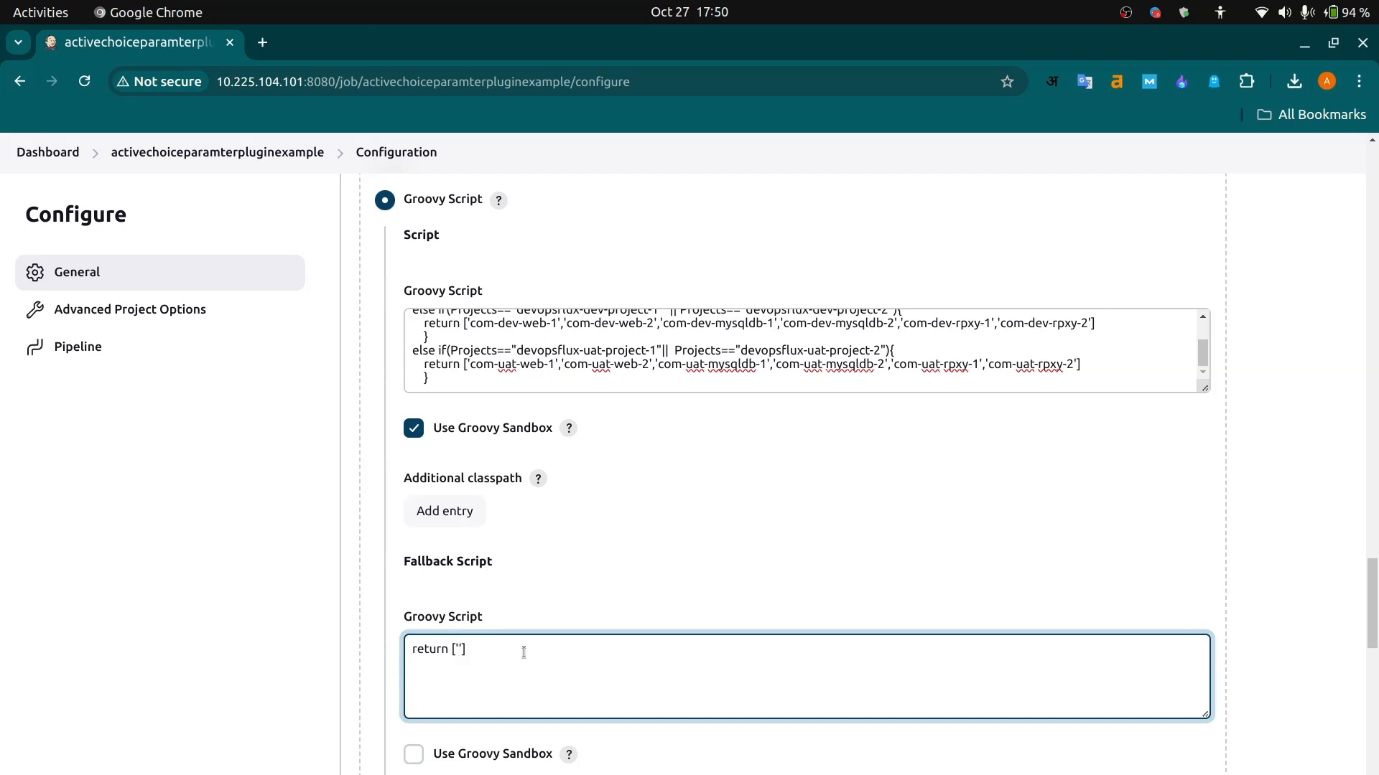
type("something")
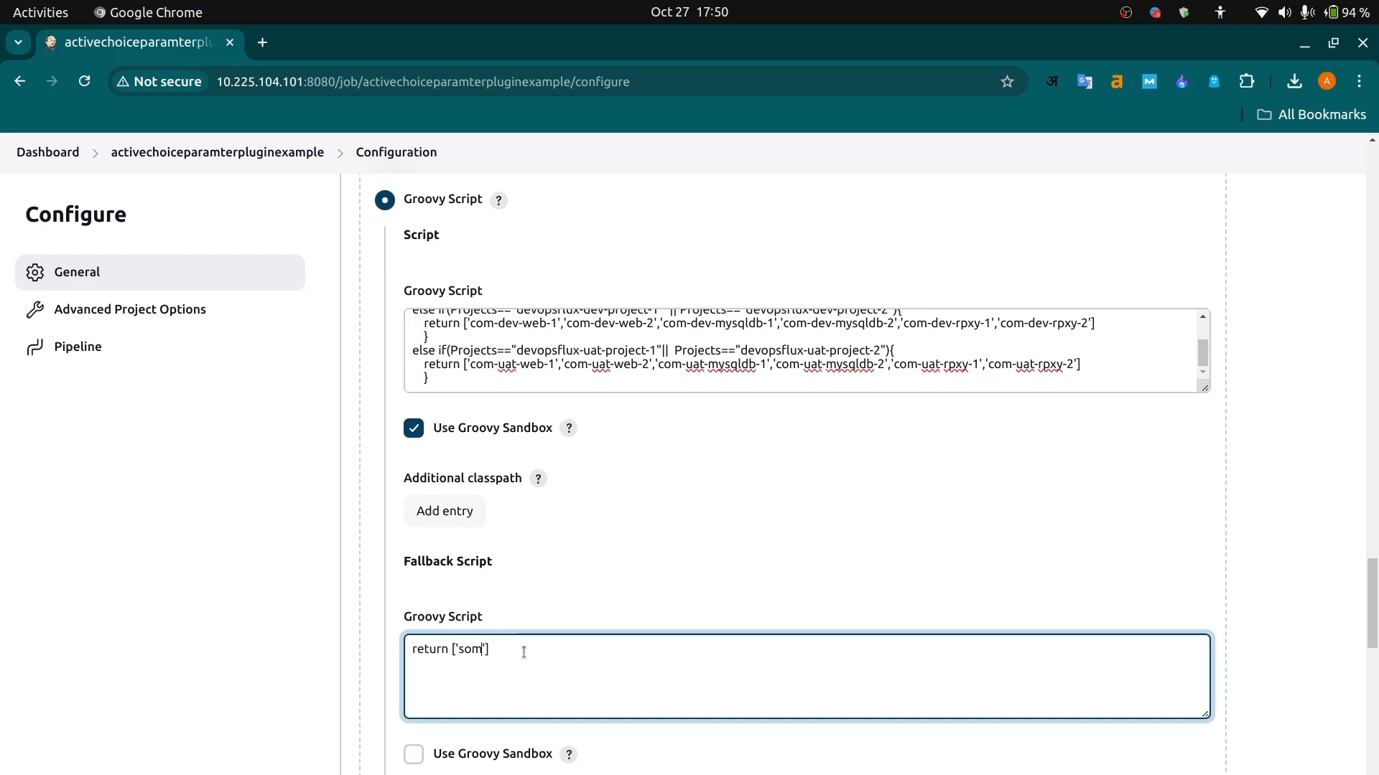
type("went")
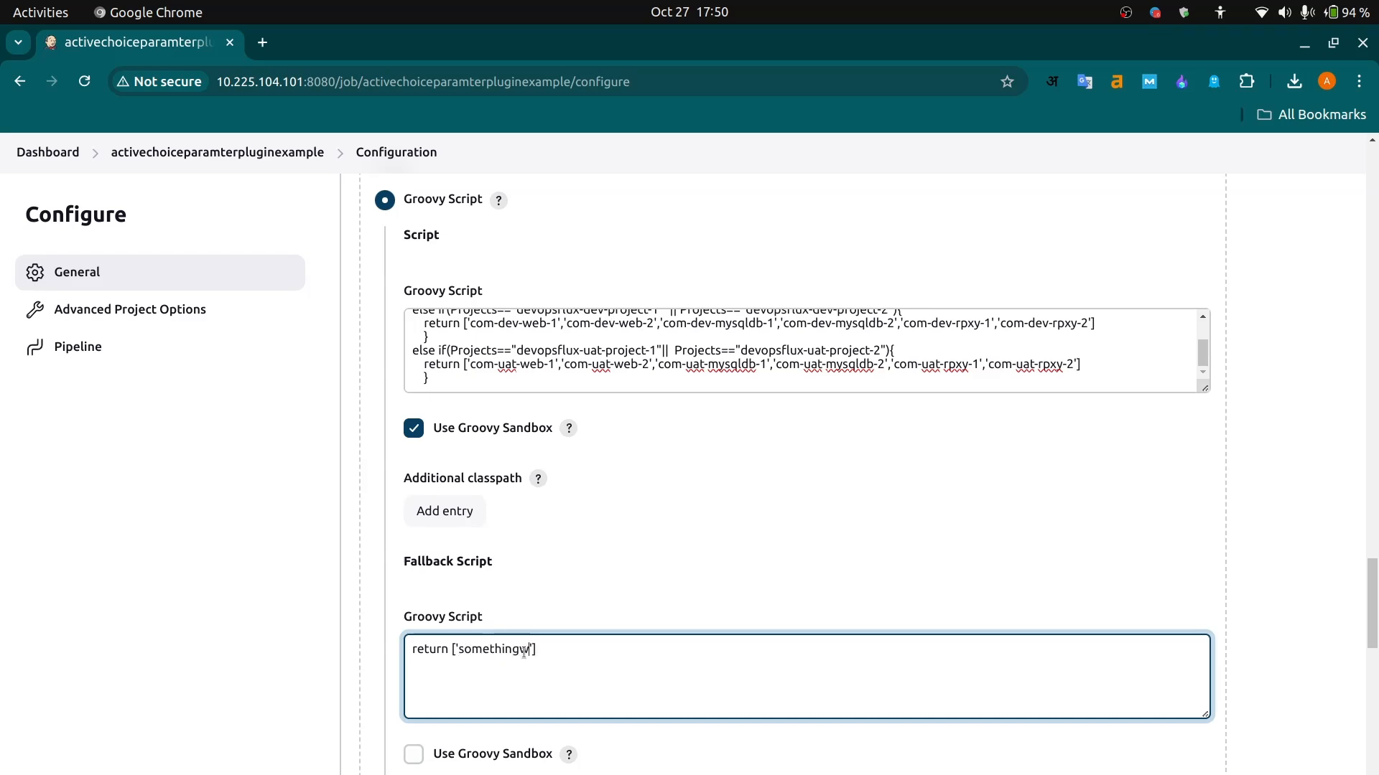
type(" wrong wie")
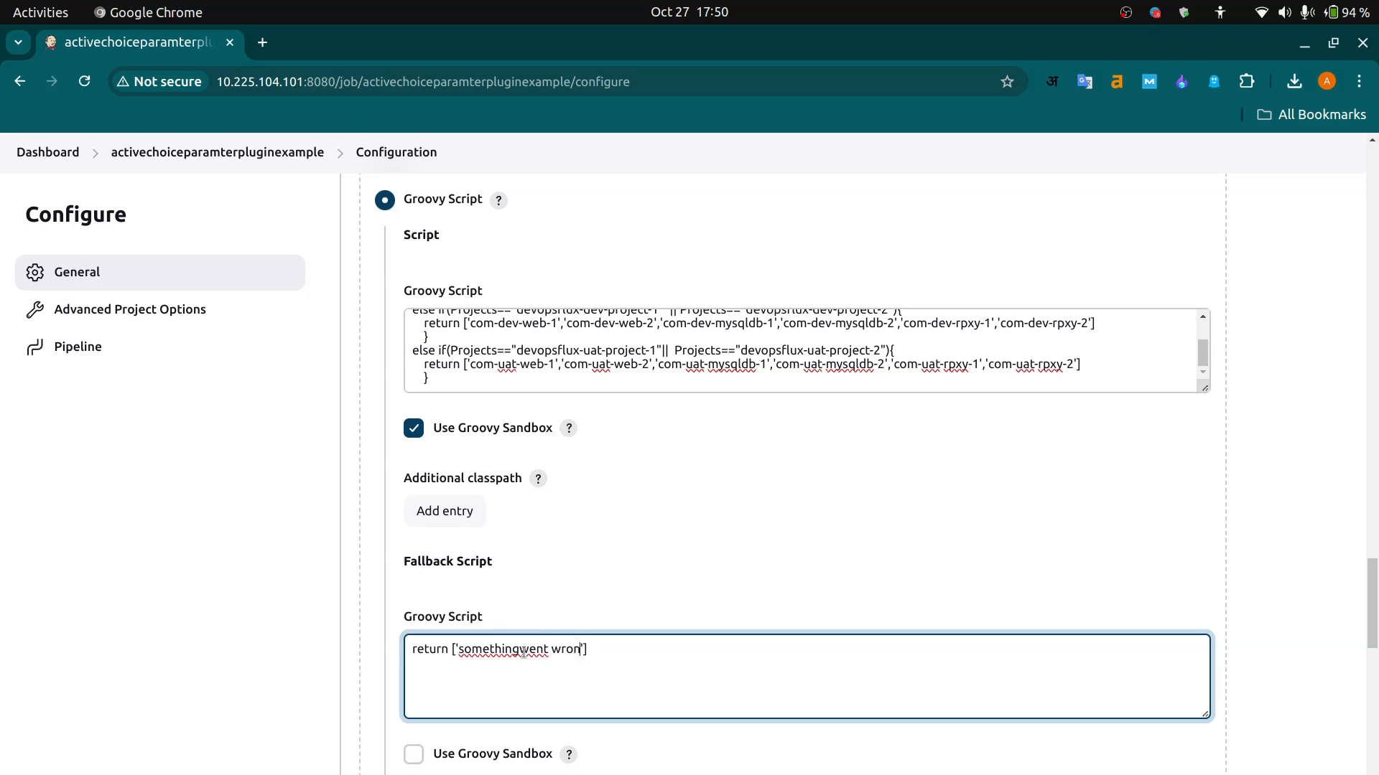
type("rd")
key("BackSpace")
key("BackSpace")
key("BackSpace")
key("BackSpace")
key("BackSpace")
key("BackSpace")
key("BackSpace")
key("BackSpace")
key("BackSpace")
key("BackSpace")
key("BackSpace")
key("BackSpace")
key("BackSpace")
key("BackSpace")
key("BackSpace")
type("went ")
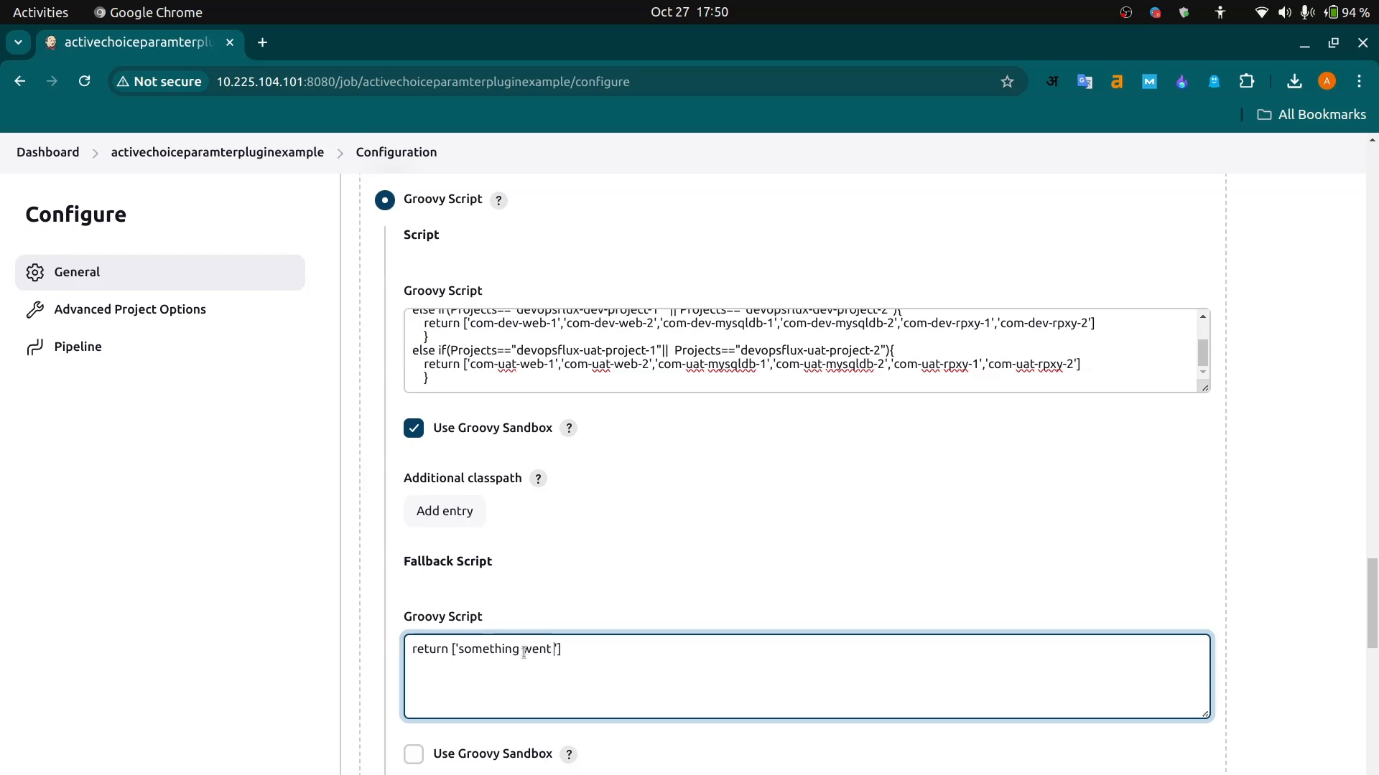
type("wrong with server")
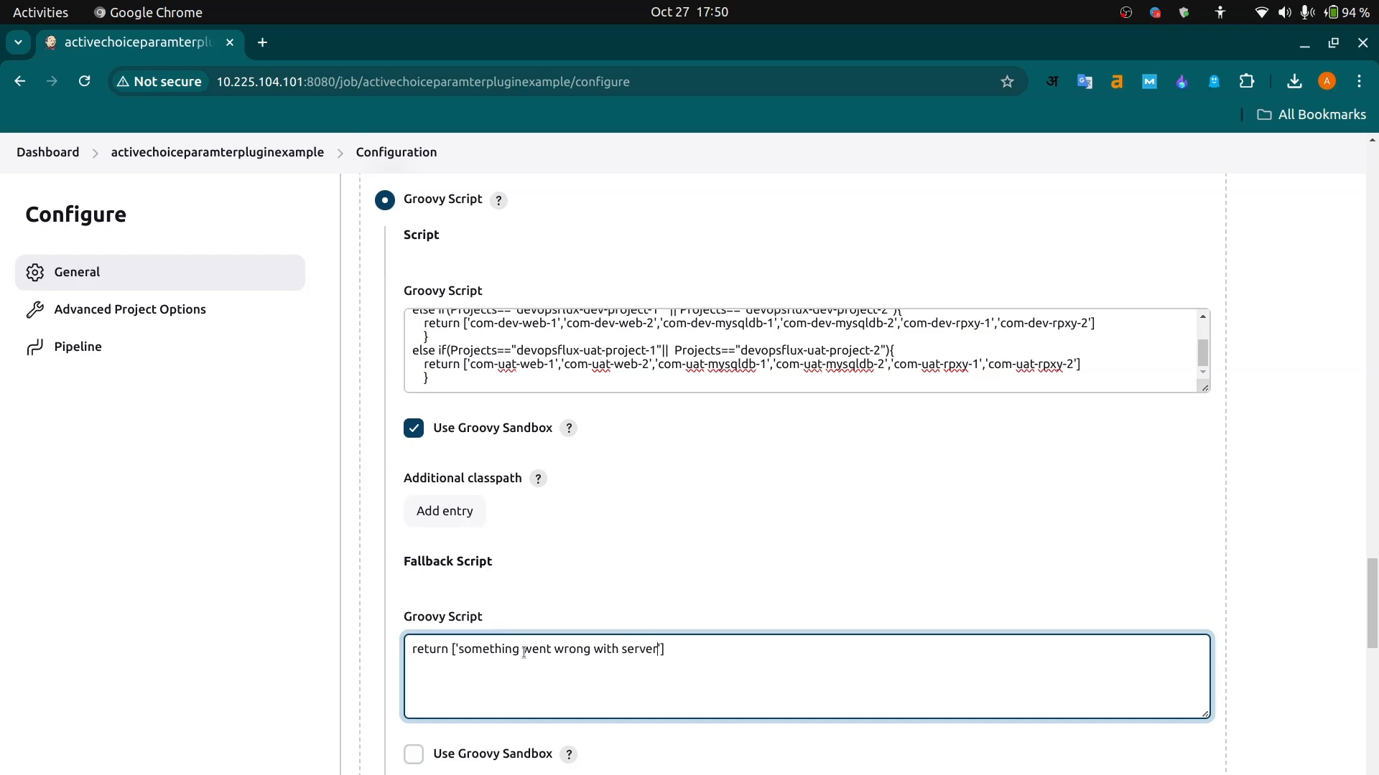
type(" g")
key("BackSpace")
key("BackSpace")
type("list groovy projects")
key("Left")
key("BackSpace")
key("BackSpace")
key("BackSpace")
key("BackSpace")
key("BackSpace")
key("BackSpace")
key("BackSpace")
key("BackSpace")
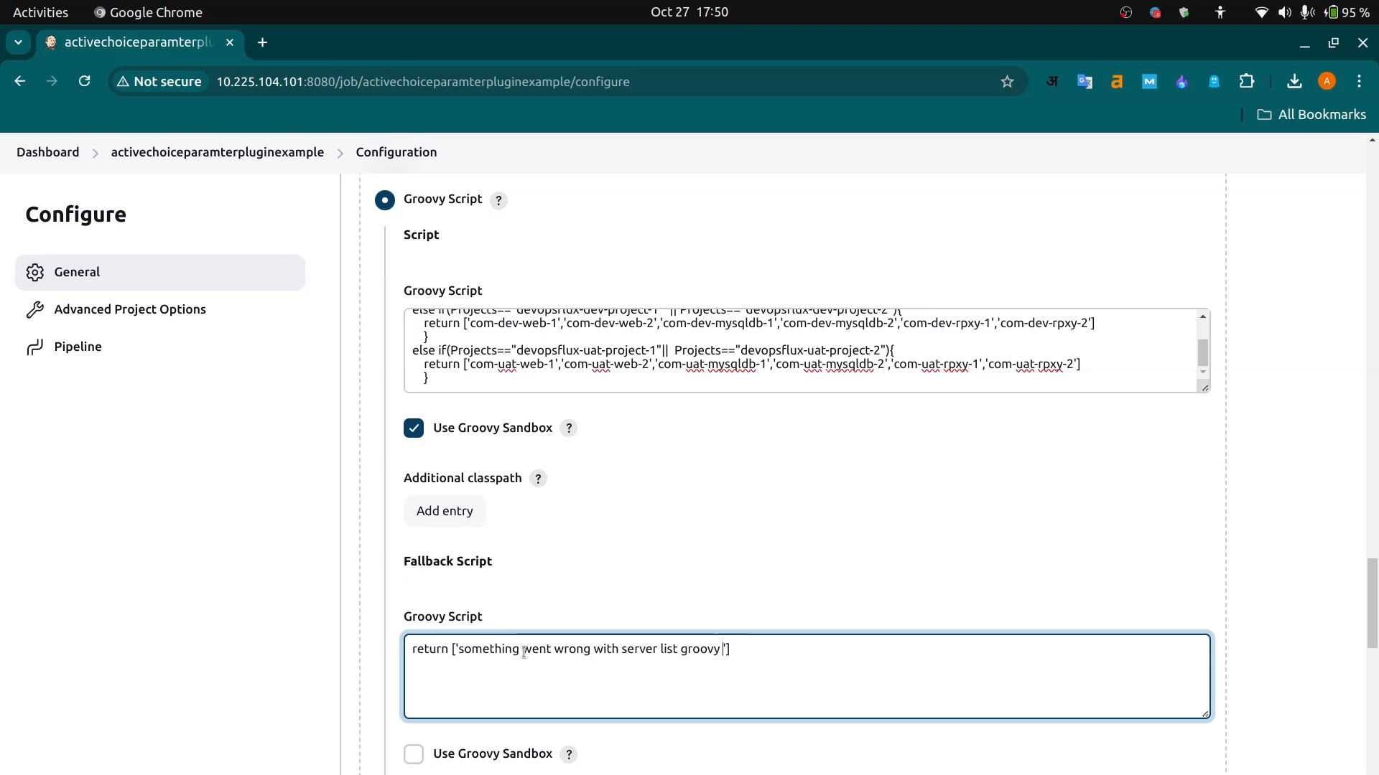
type("scripts")
- Enable Use Groovy Sandbox for the server parameter's fallback script
left_click(455, 744)
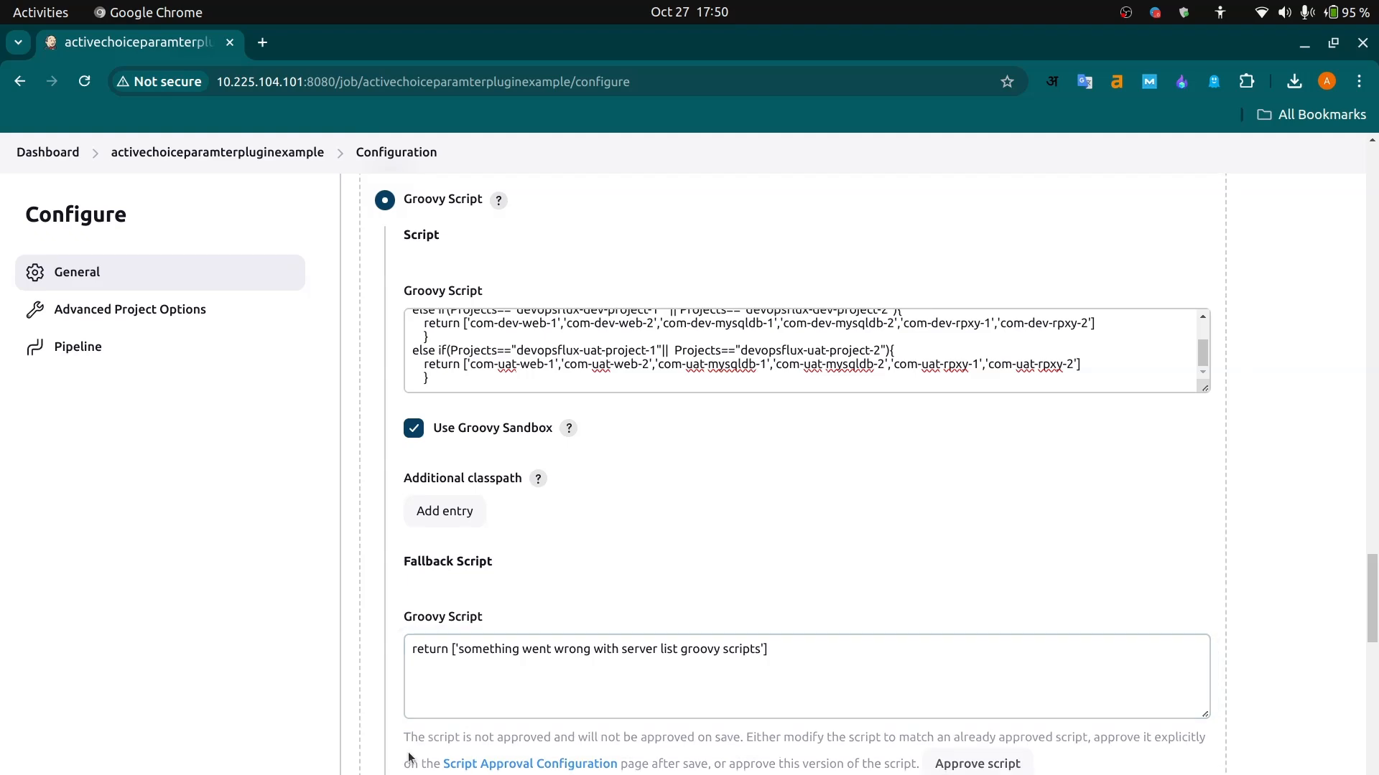
scroll(575, 711, "down", 3)
left_click(407, 554)
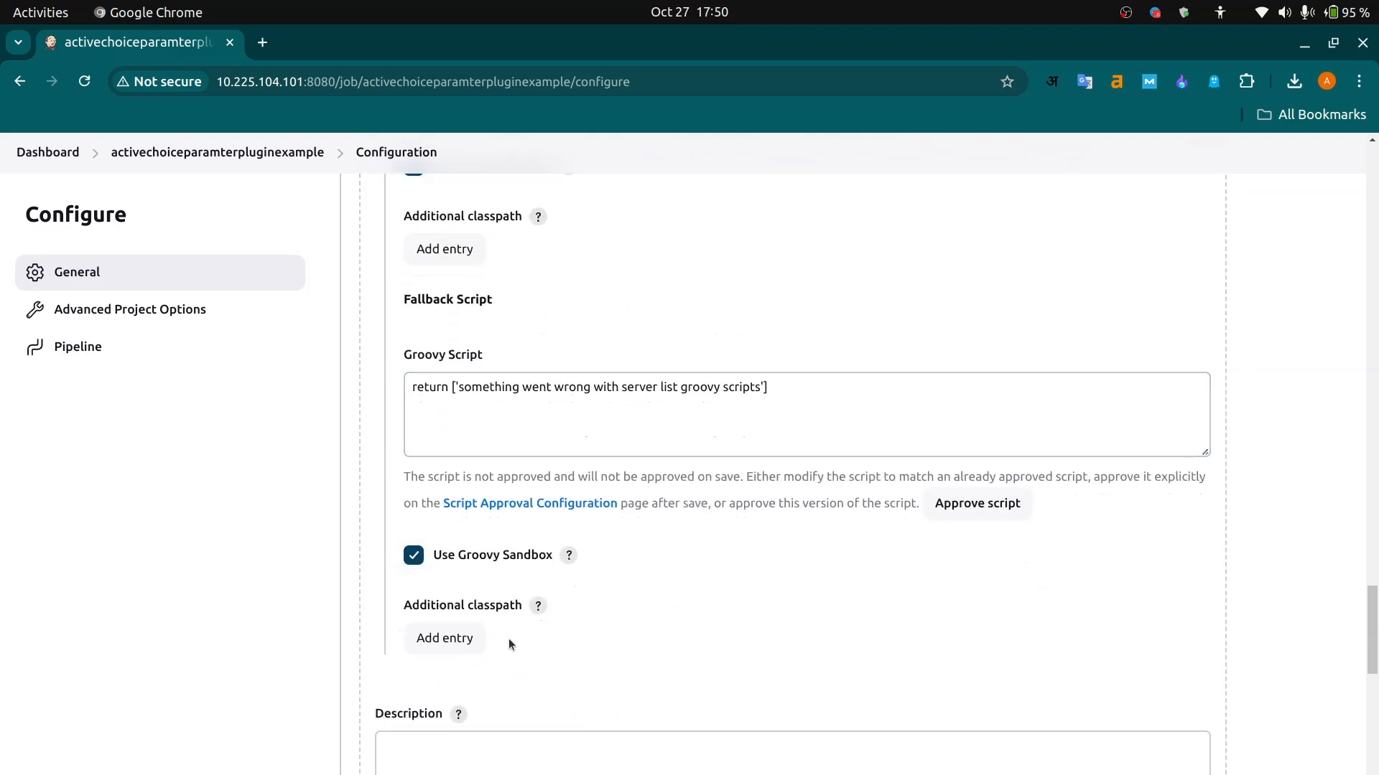
- Copy the name of the Projects parameter and set it as the server parameter's referenced parameter
scroll(615, 626, "down", 9)
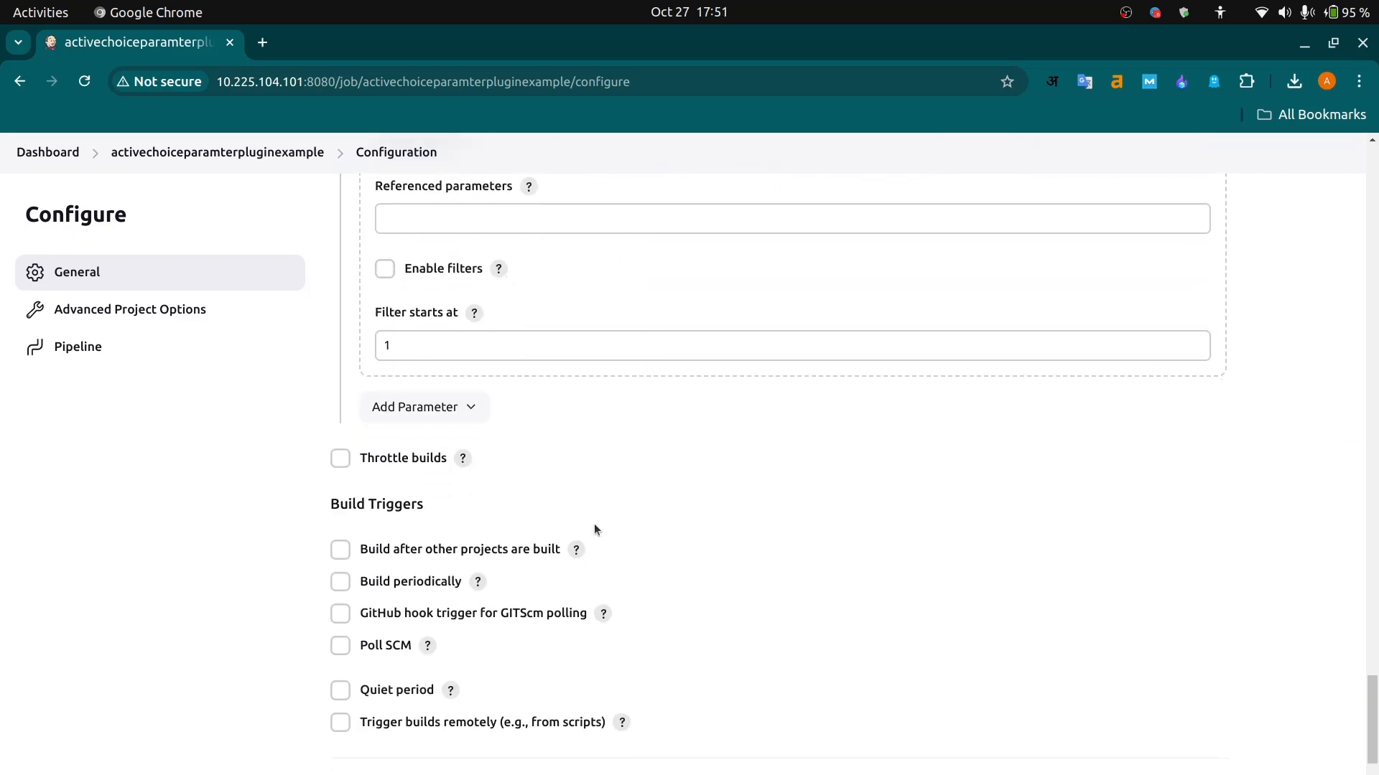
scroll(589, 524, "up", 5)
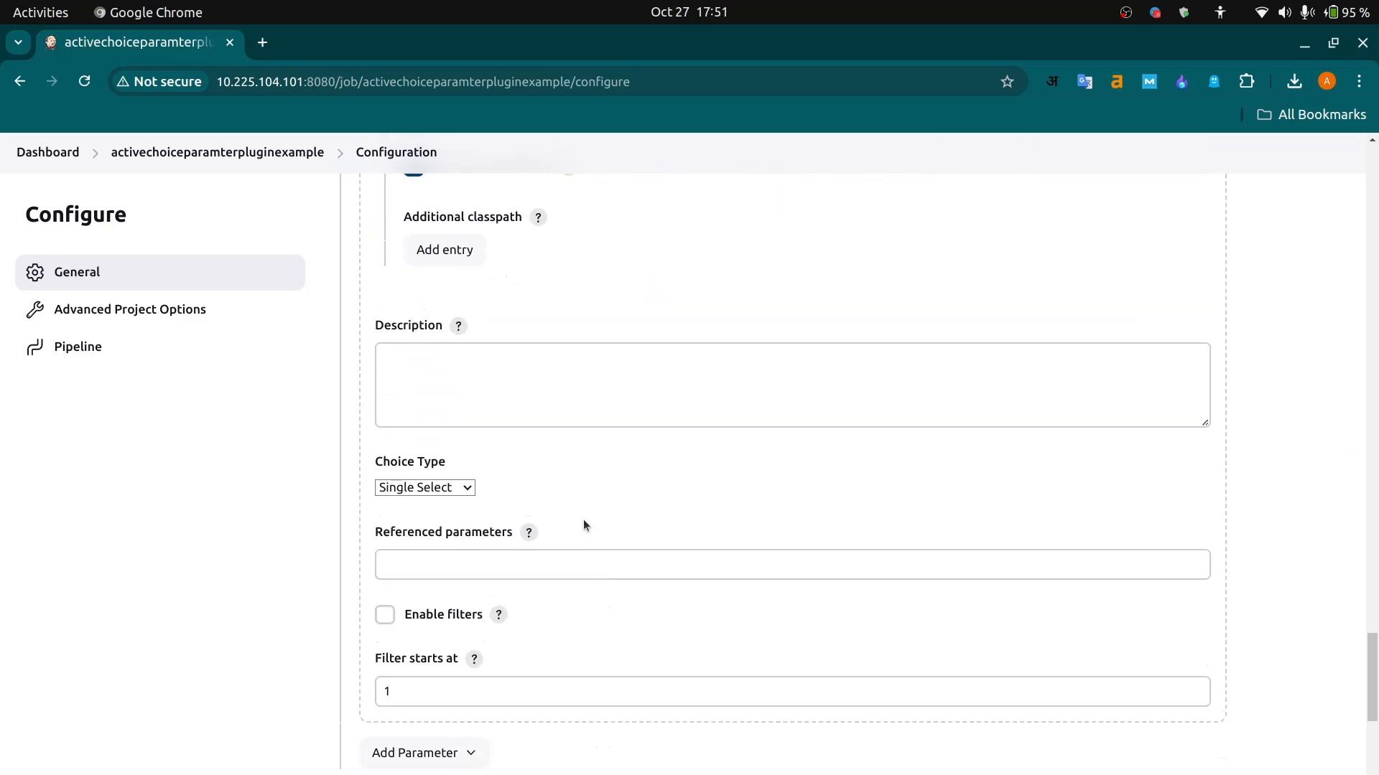
left_click(456, 573)
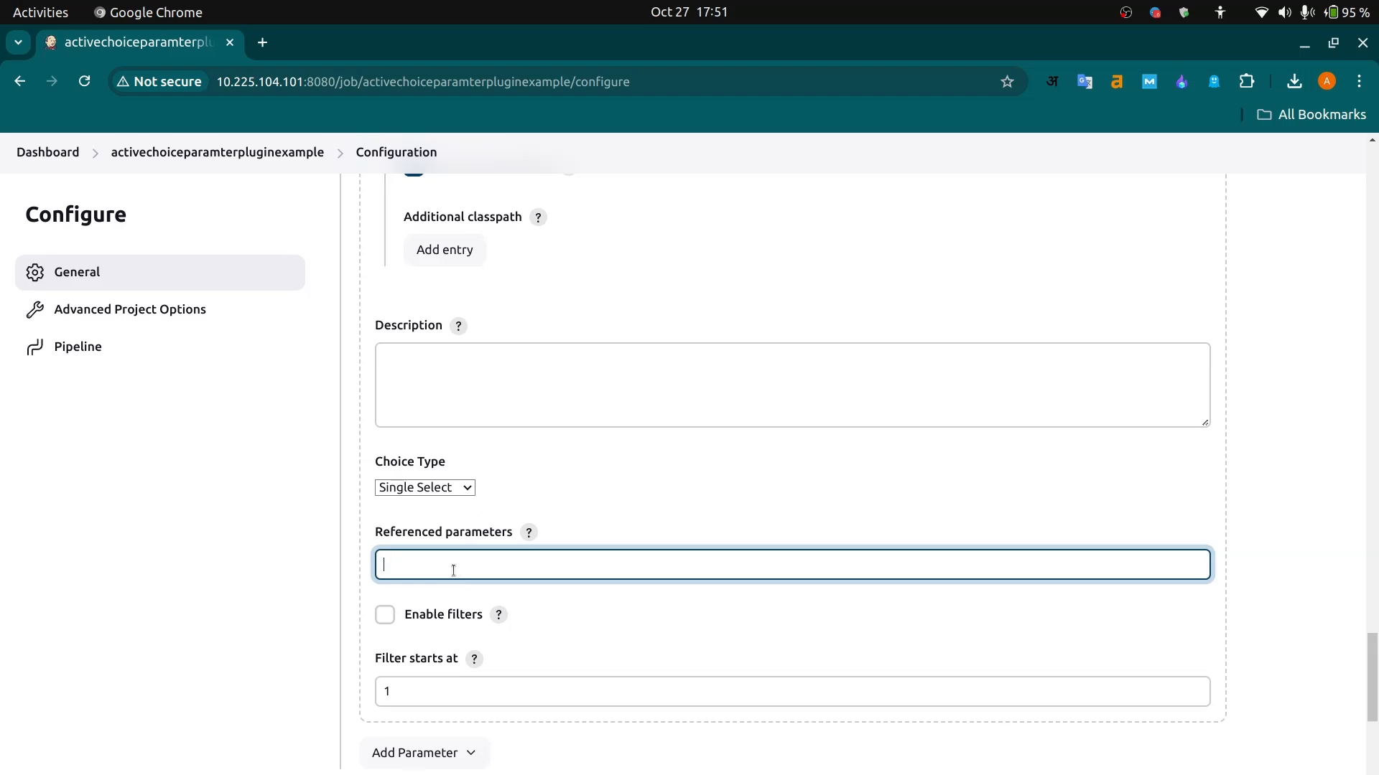
scroll(608, 322, "up", 18)
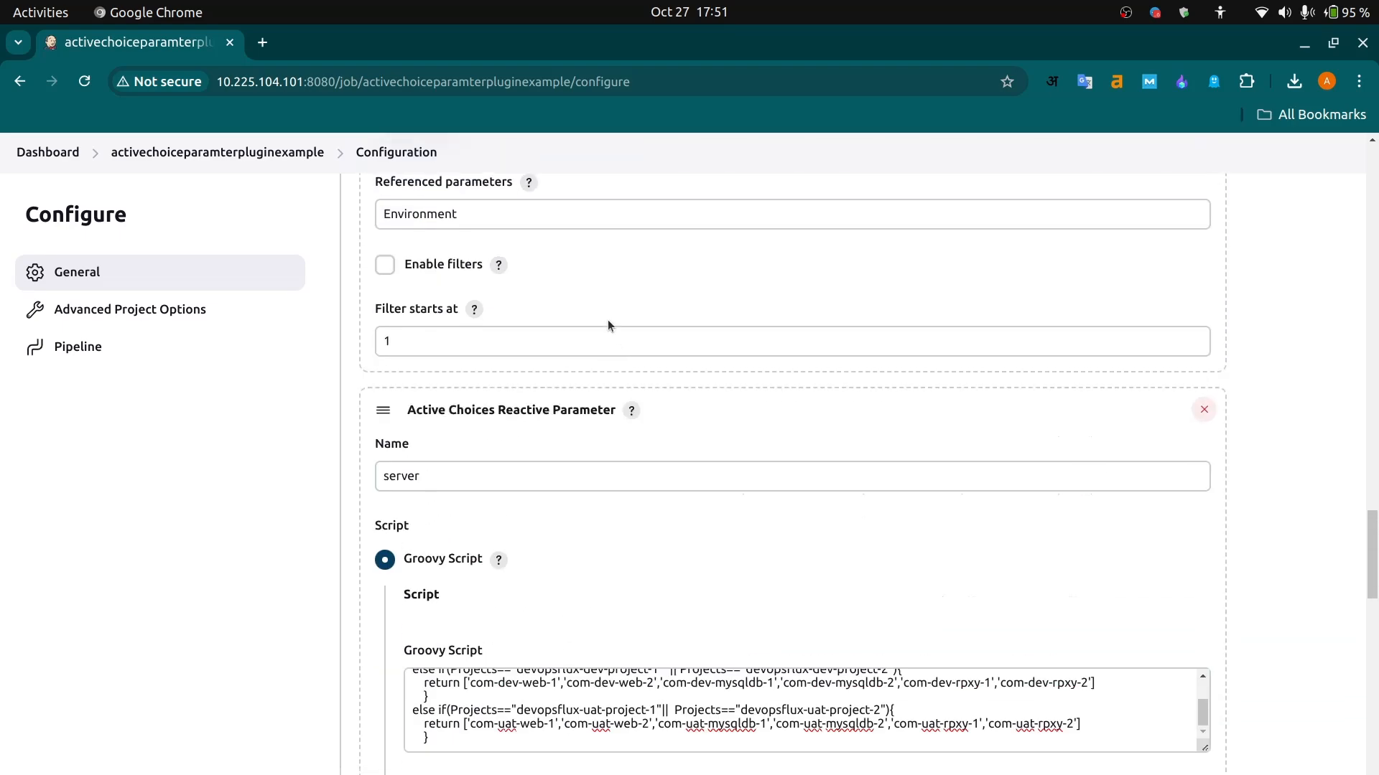
scroll(607, 320, "up", 10)
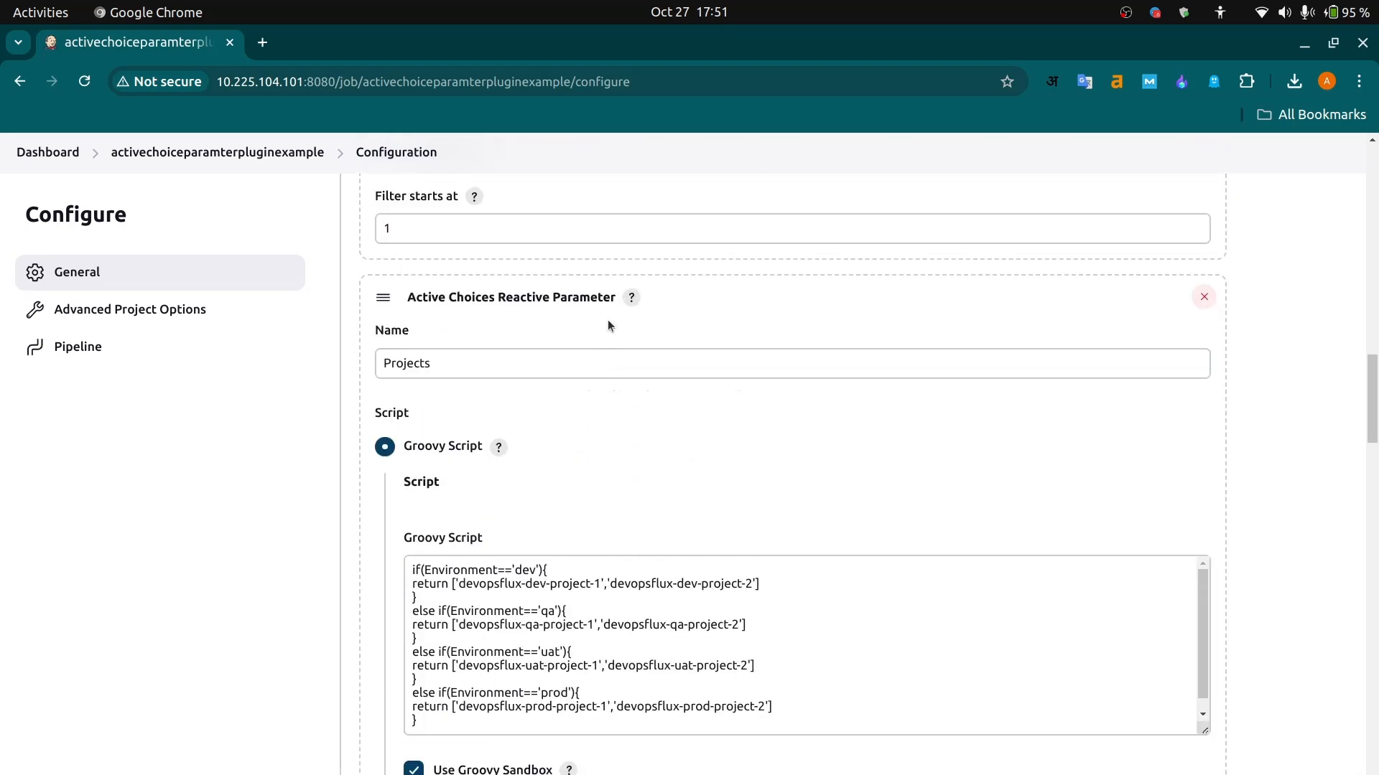
left_click_drag(444, 427, 363, 426)
key("ctrl+c")
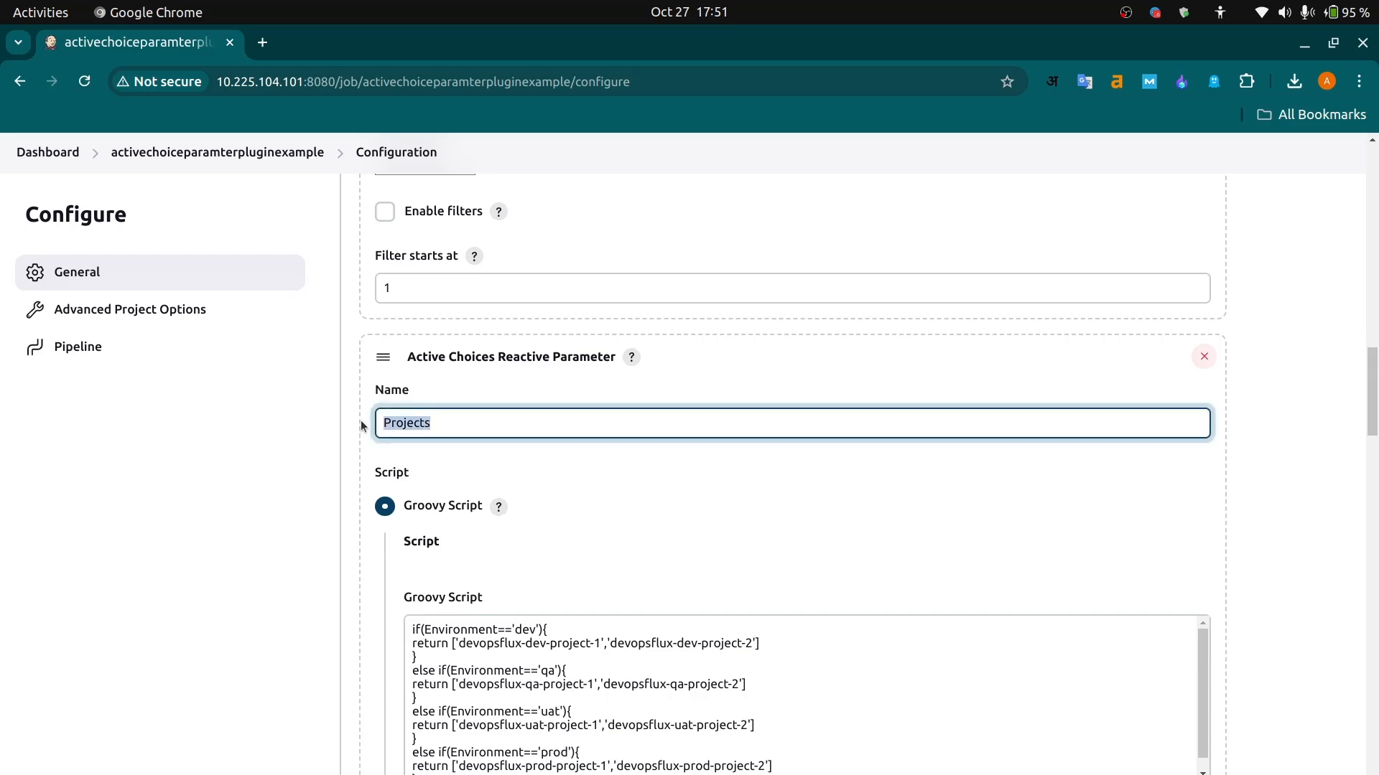
scroll(605, 515, "down", 20)
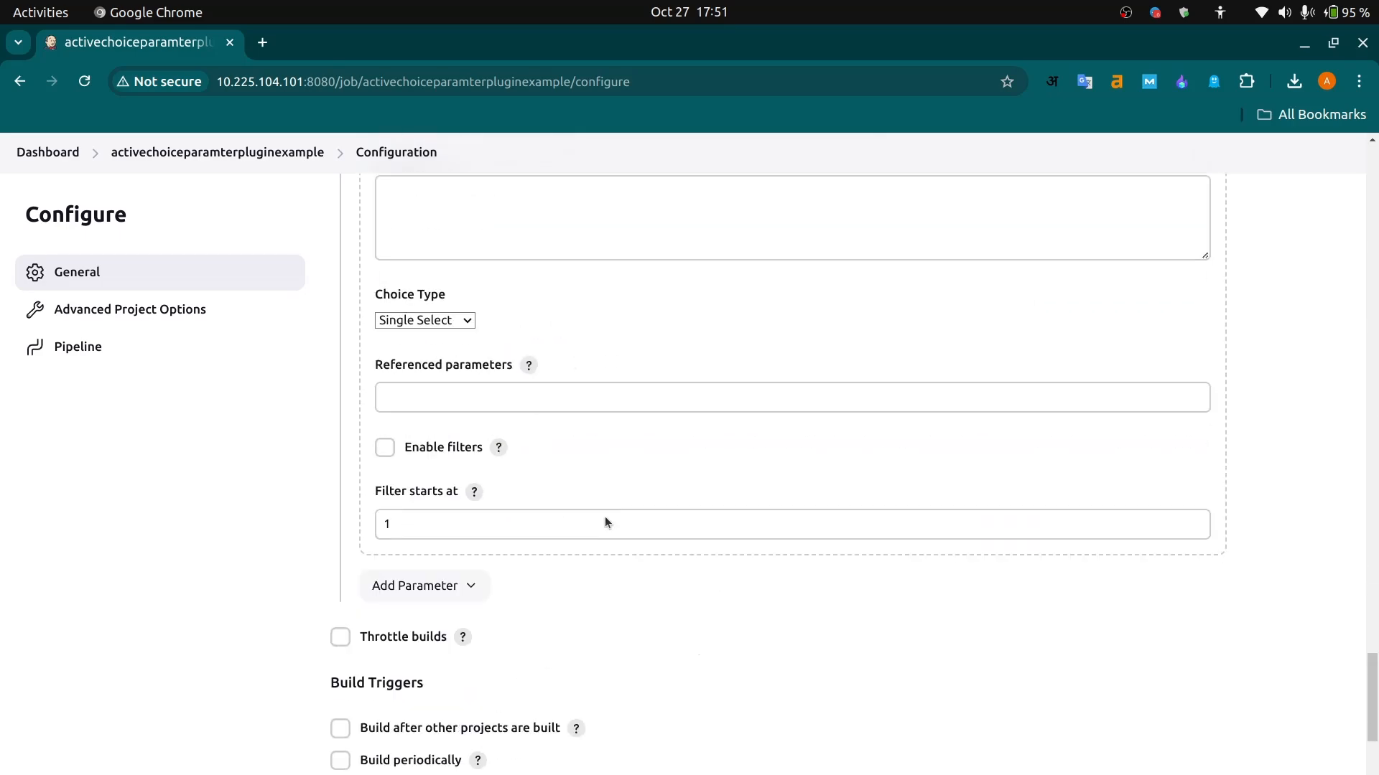
scroll(497, 399, "up", 3)
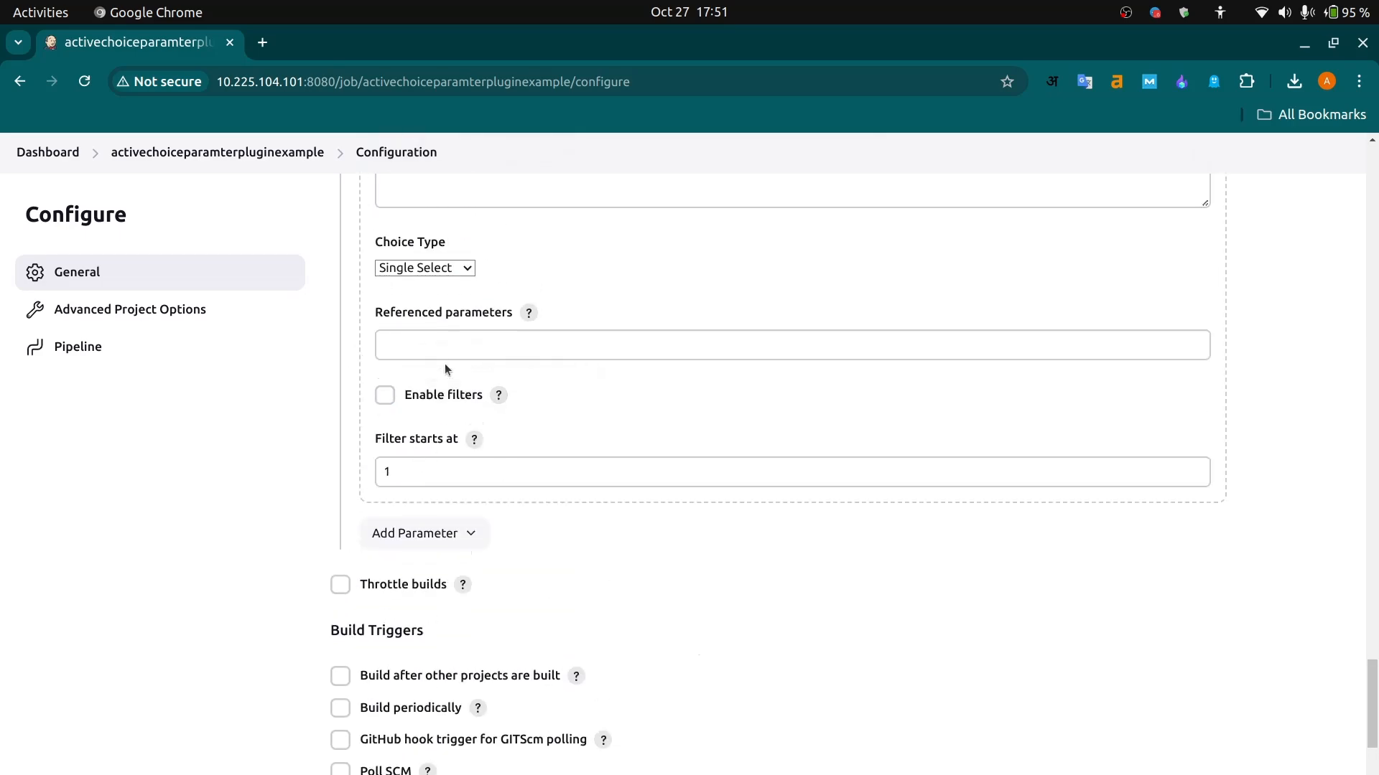
left_click(450, 342)
key("ctrl+v")
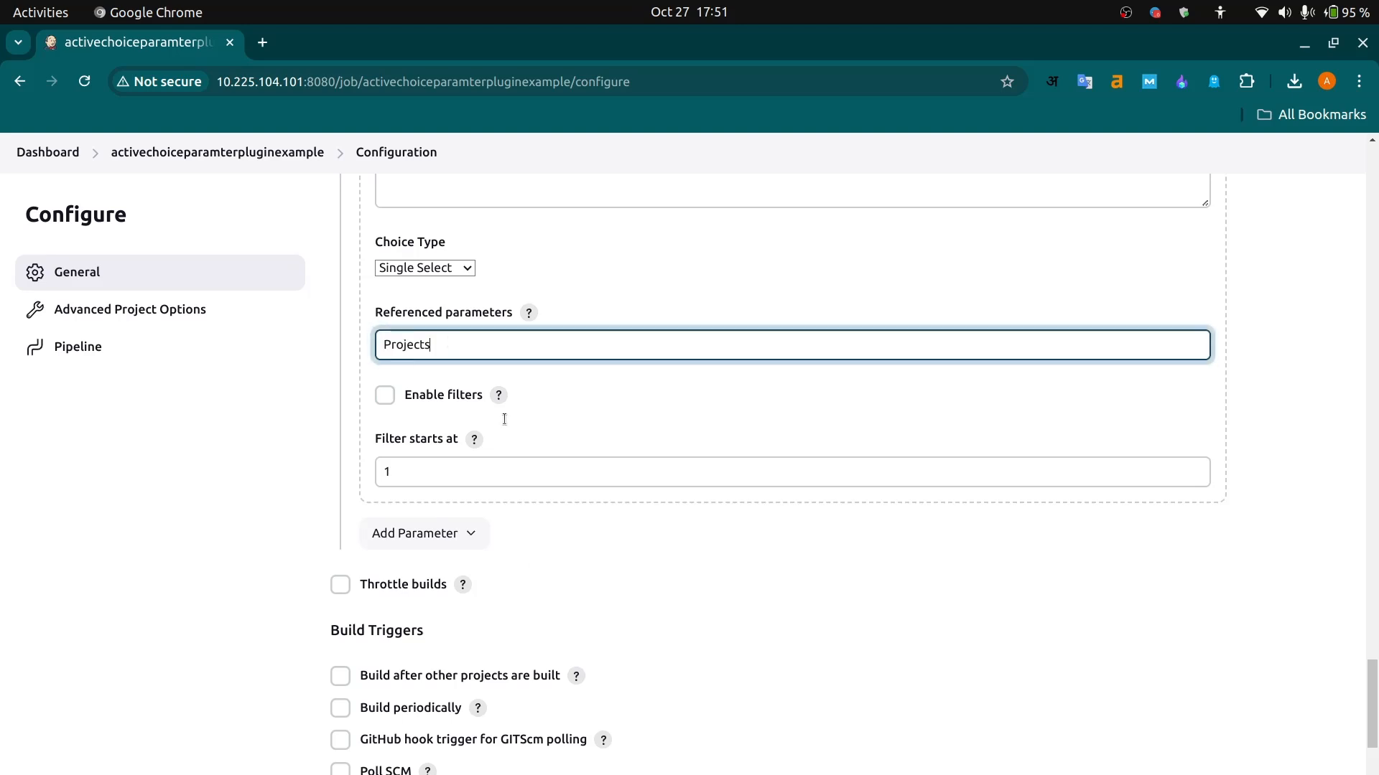
- Save the pipeline configuration and open the Build with Parameters page
scroll(504, 419, "down", 8)
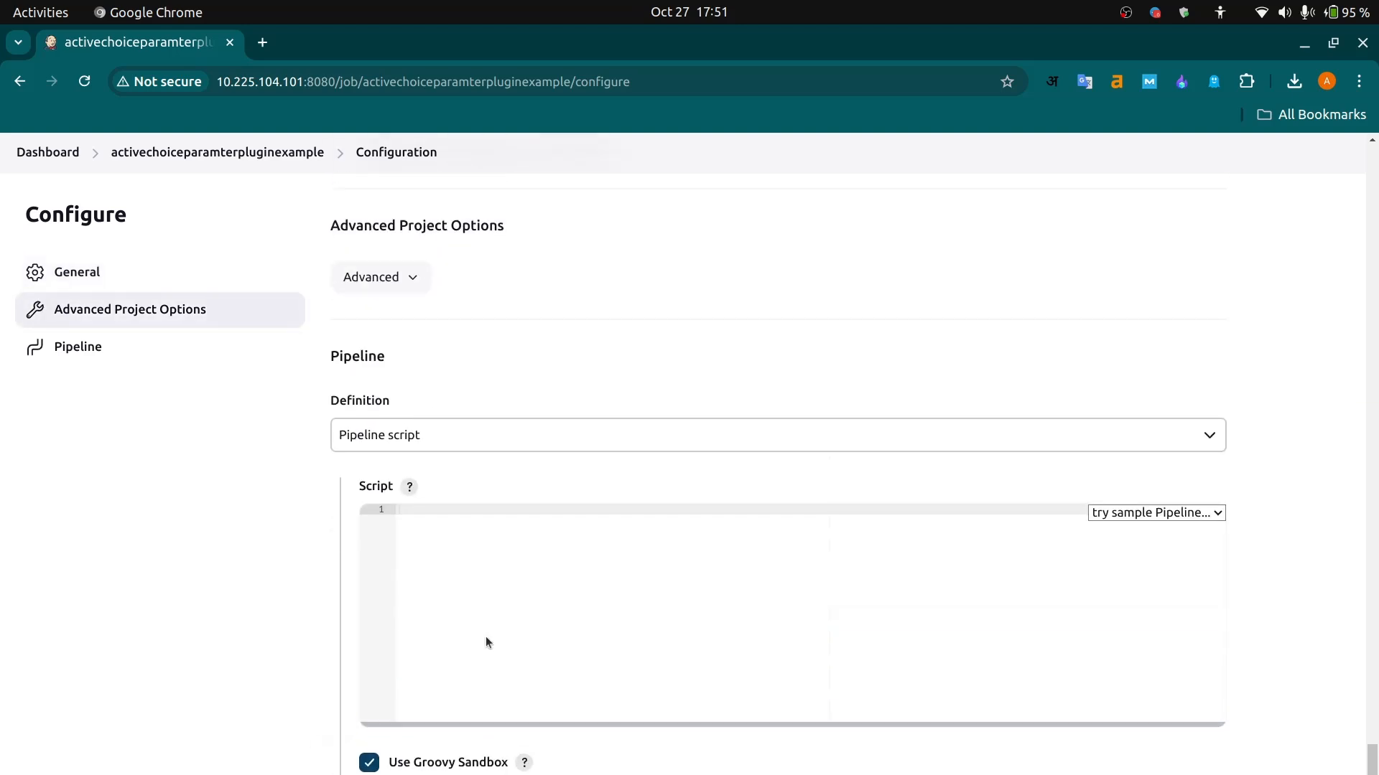
scroll(567, 732, "down", 2)
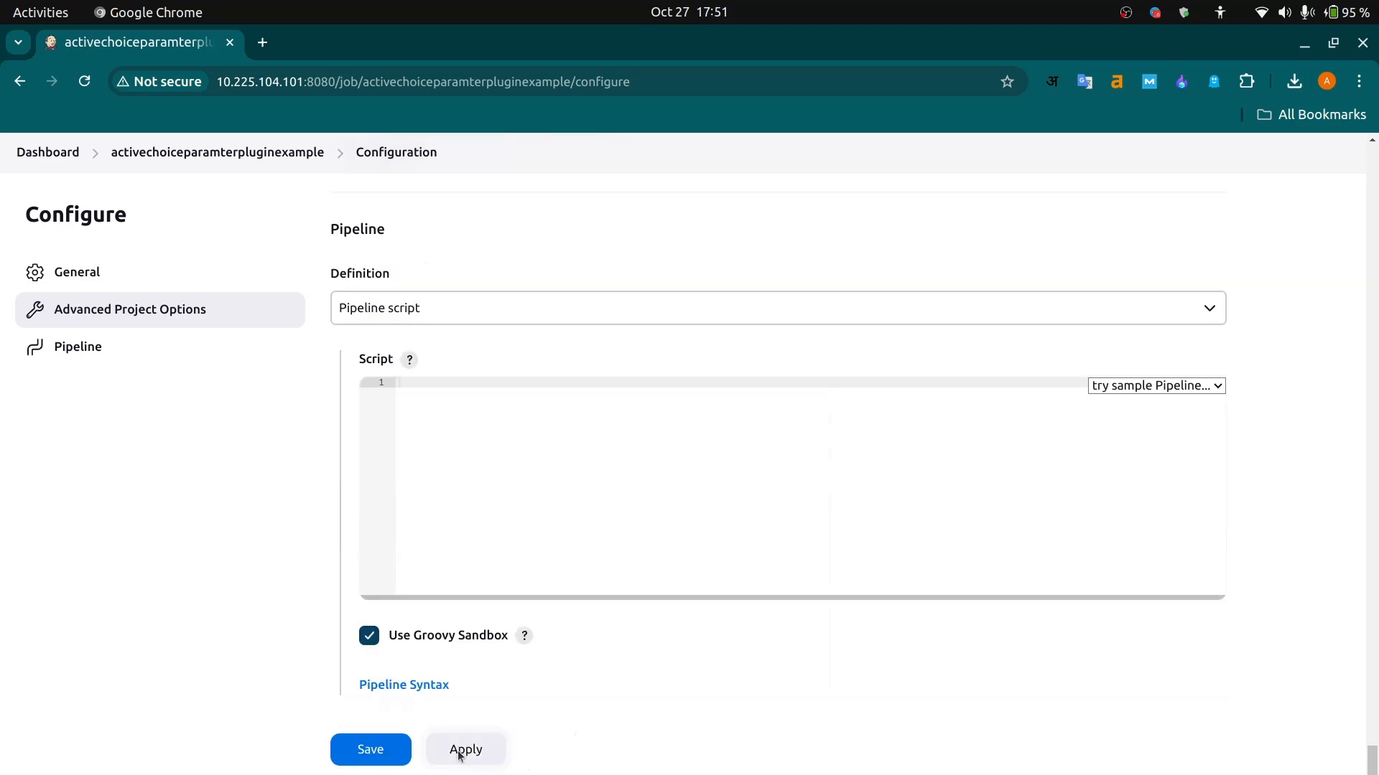
left_click(371, 749)
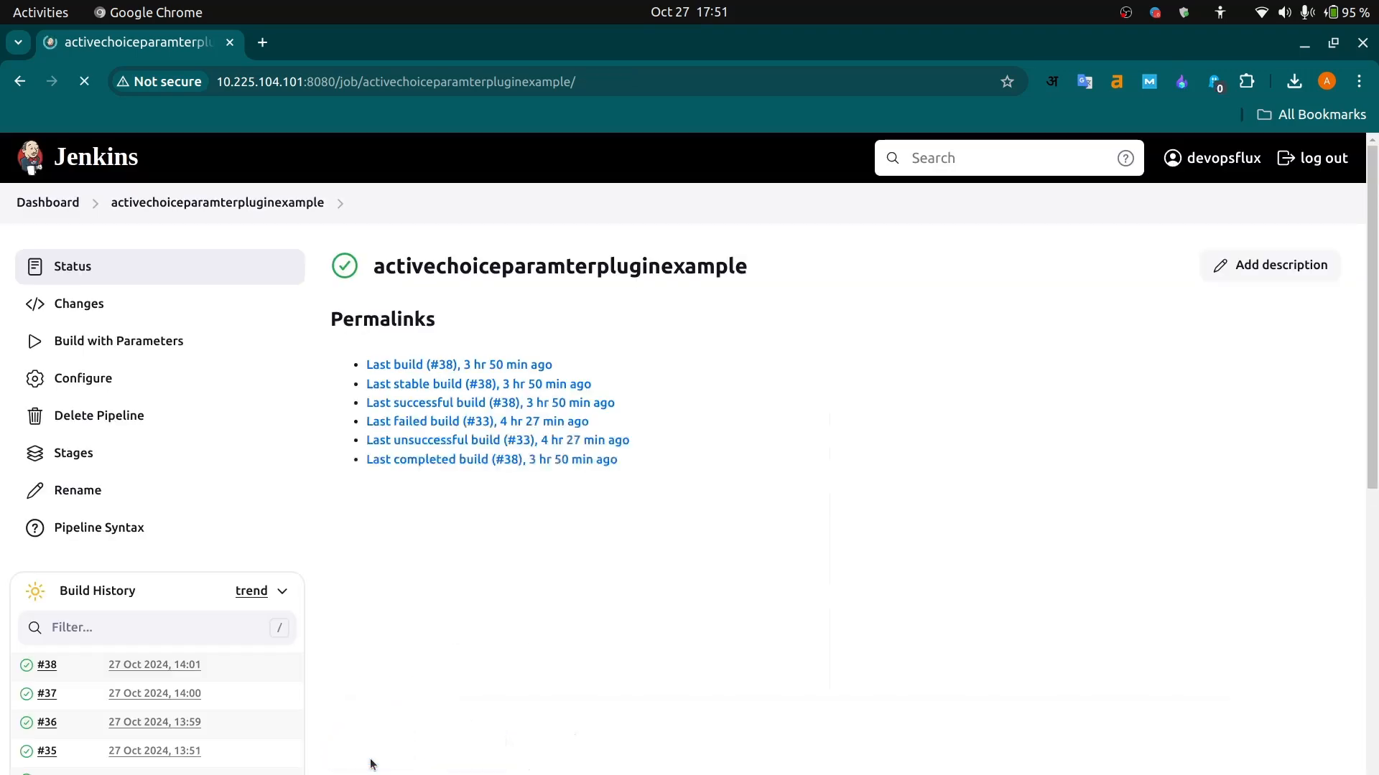
left_click(108, 341)
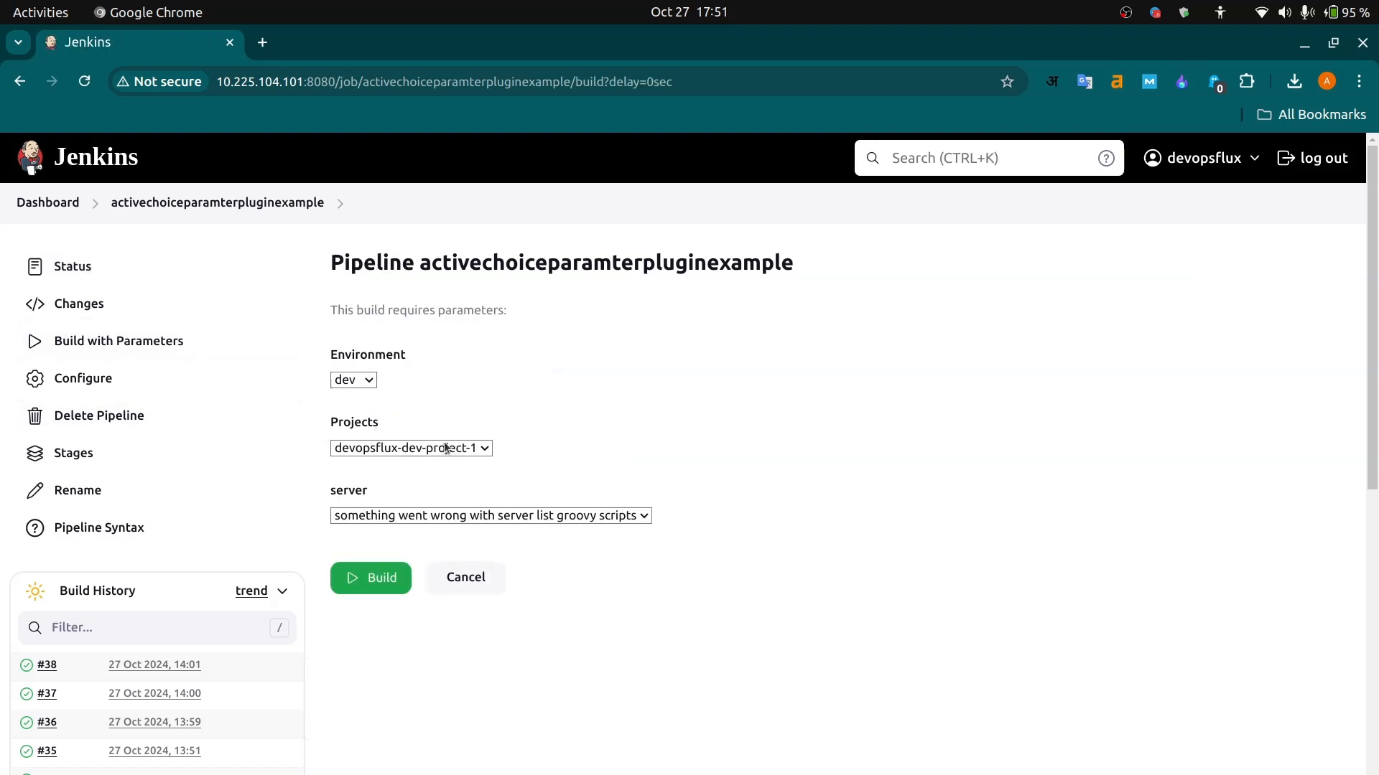
- Test the server list by switching Projects between devopsflux-dev-project-1 and devopsflux-dev-project-2, ending on devopsflux-dev-project-2
left_click(446, 449)
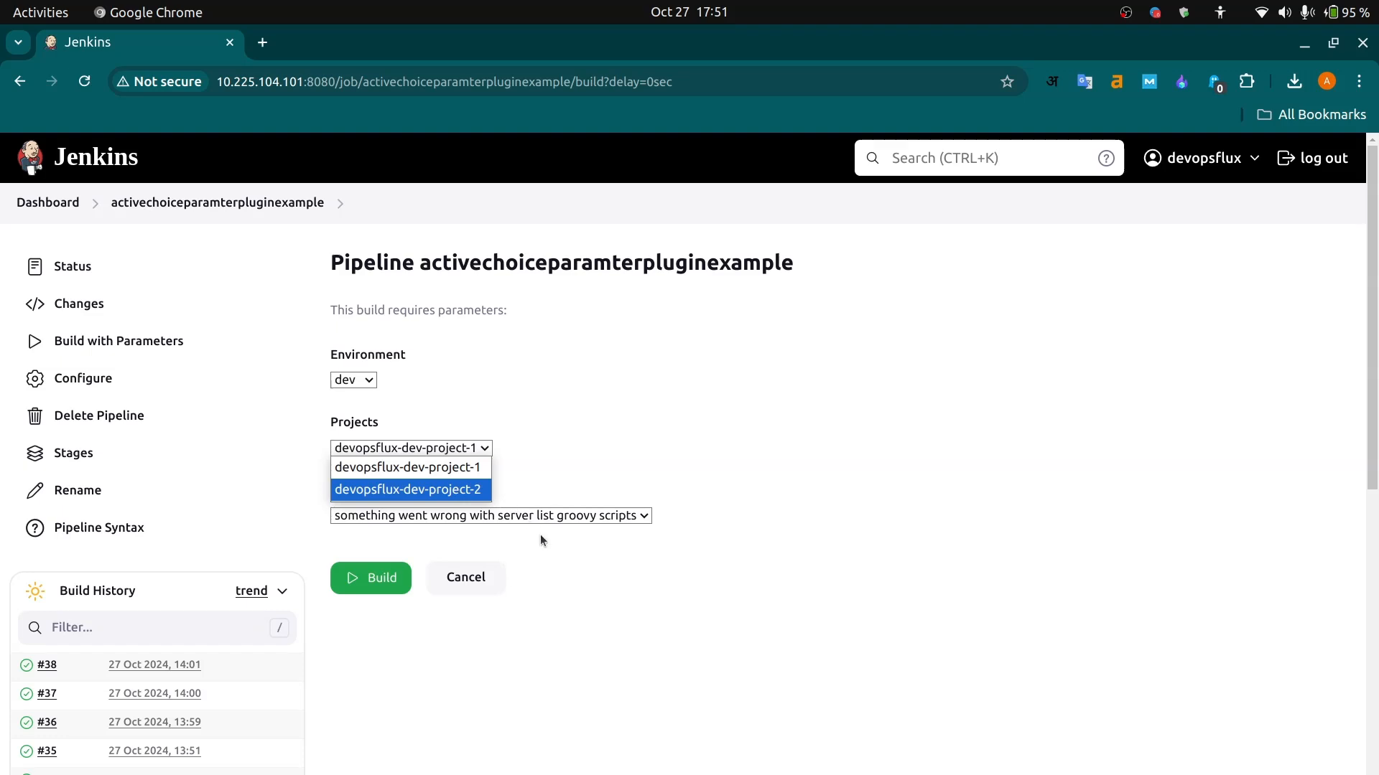
left_click(460, 469)
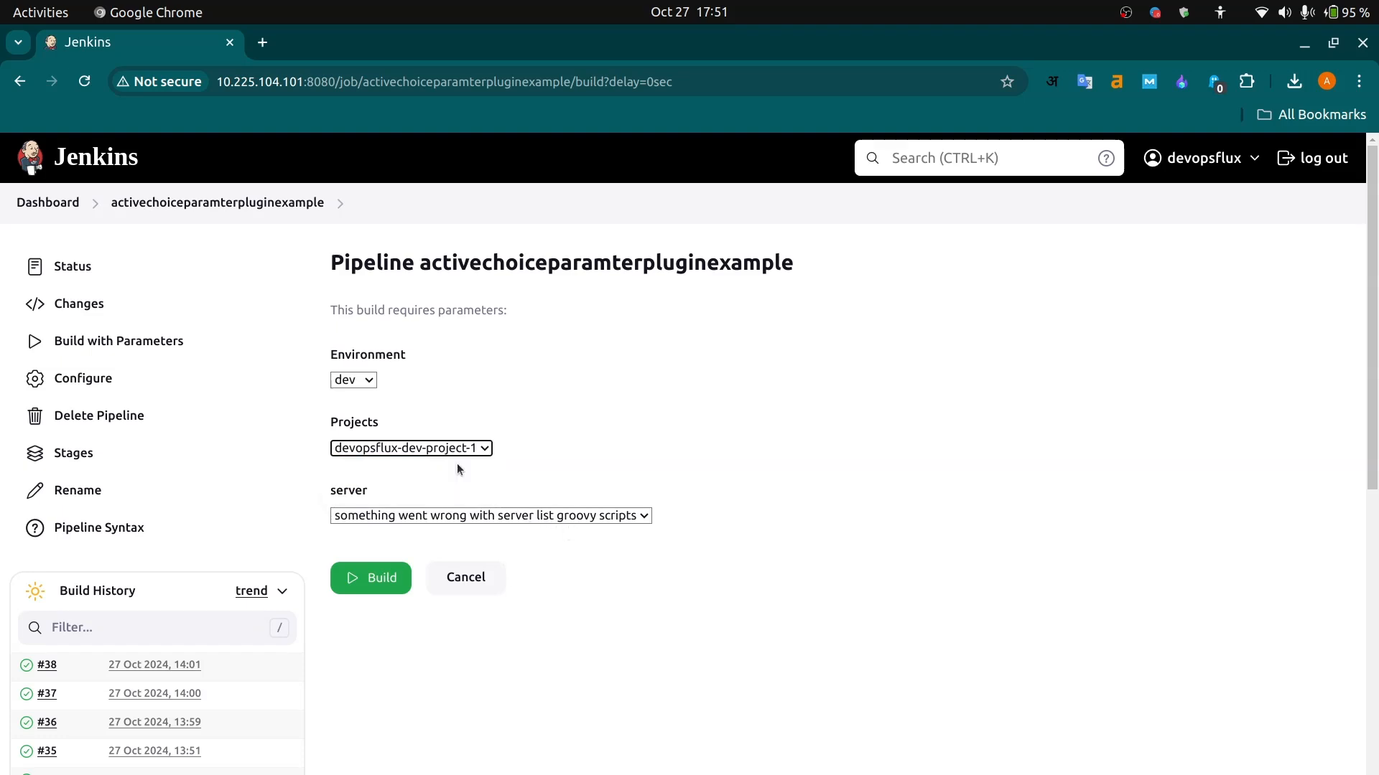
left_click(453, 450)
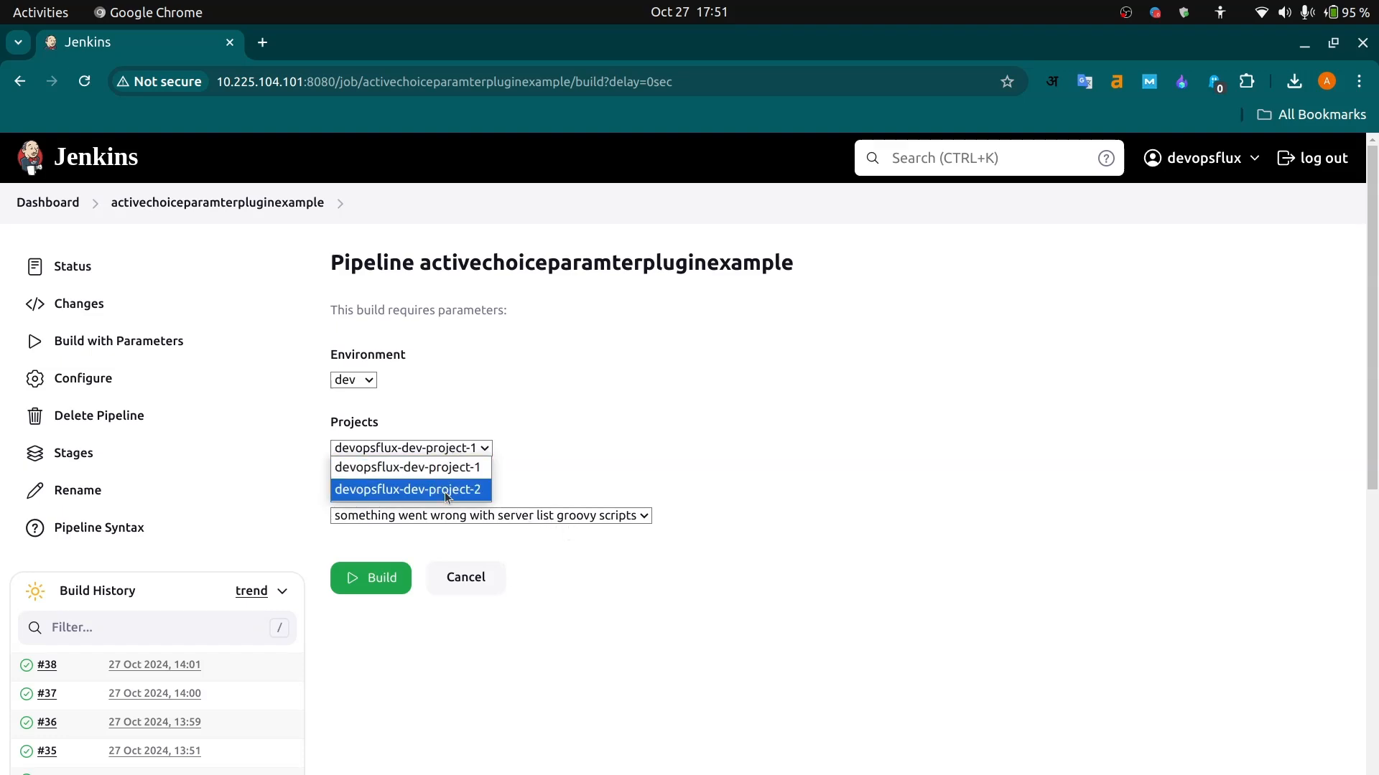
left_click(445, 491)
left_click(442, 446)
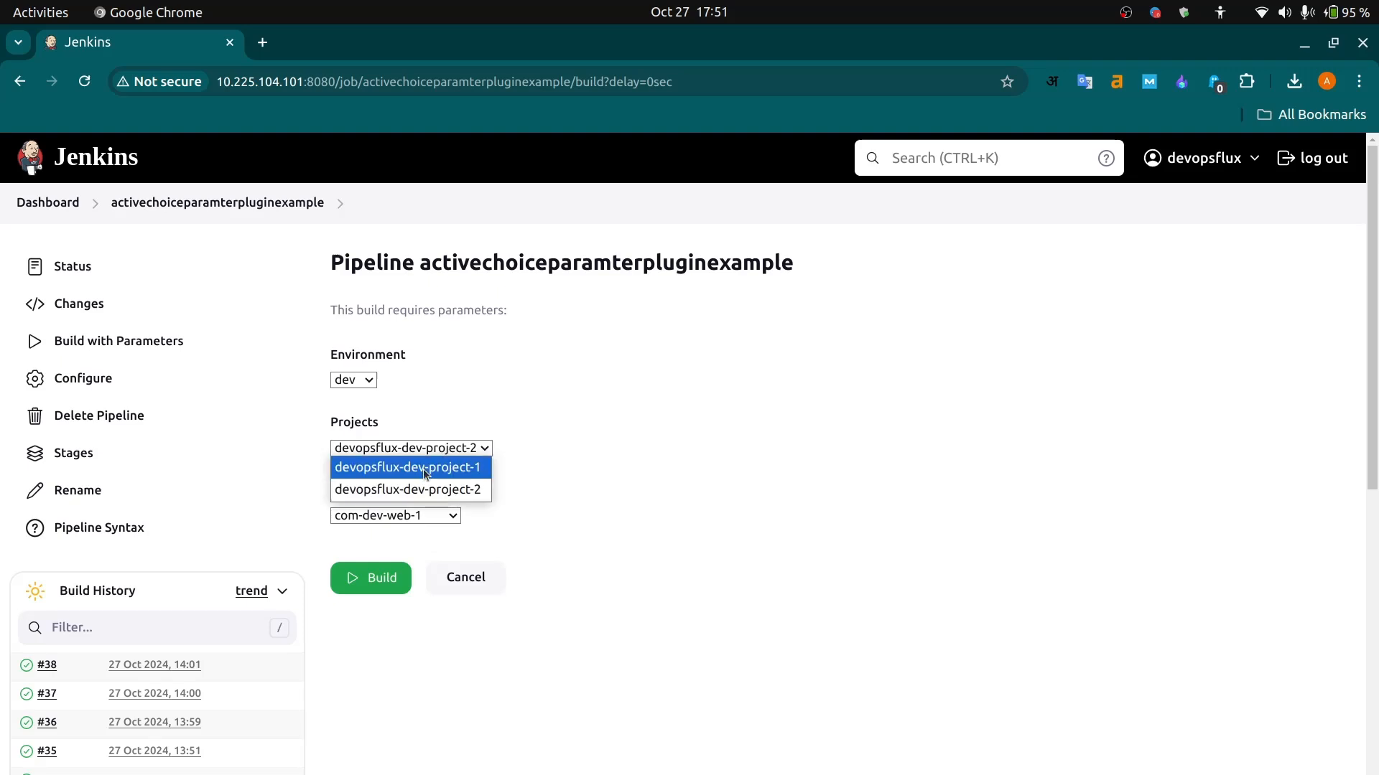
left_click(425, 469)
left_click(430, 453)
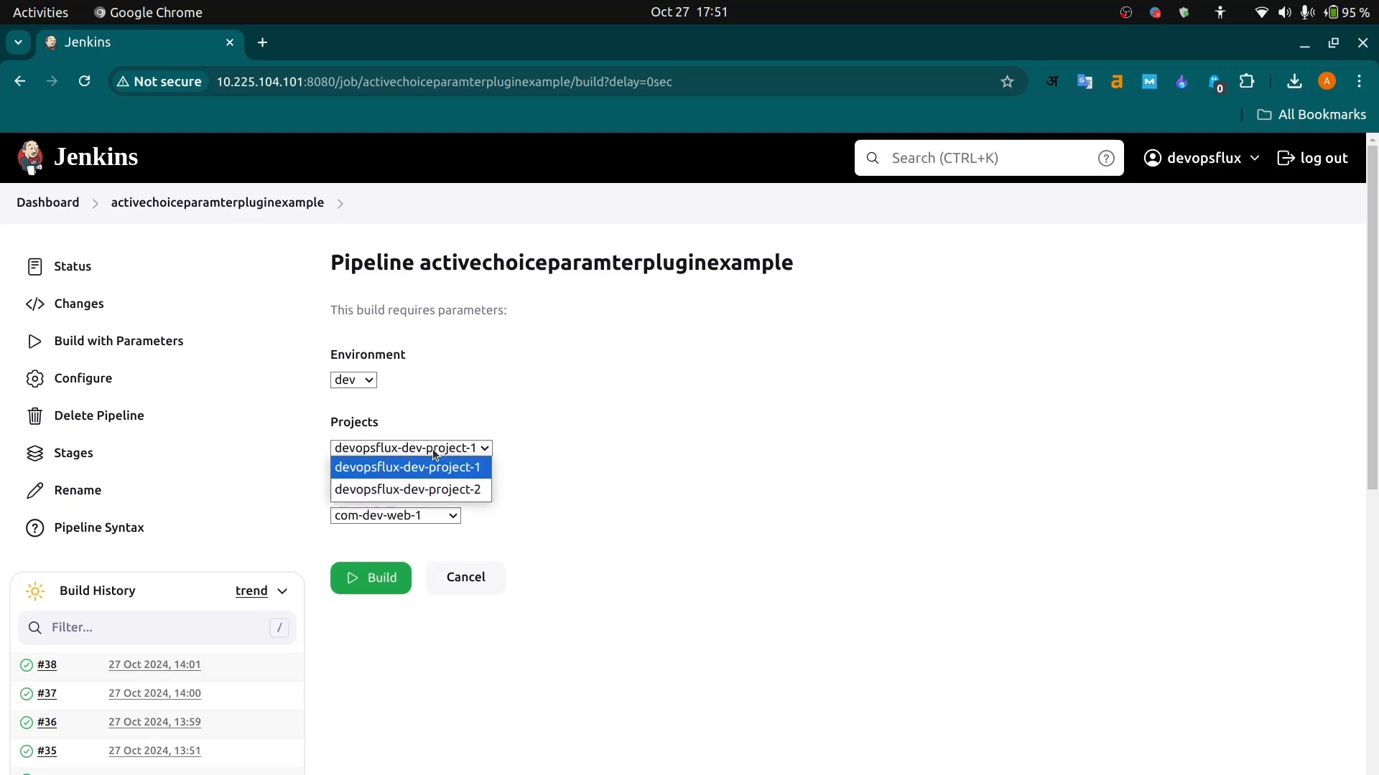
left_click(415, 495)
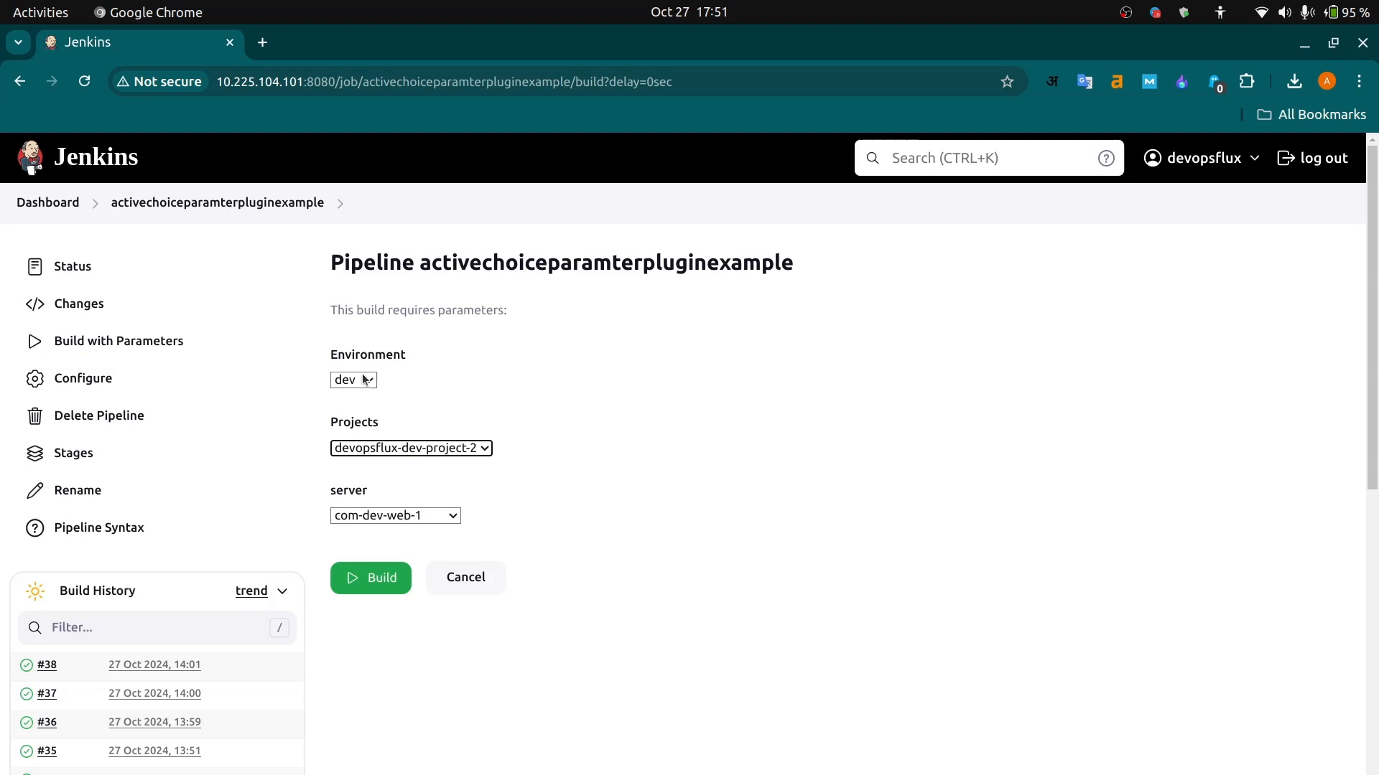
- Examine the Projects options and the server options offered for devopsflux-dev-project-2
left_click(390, 517)
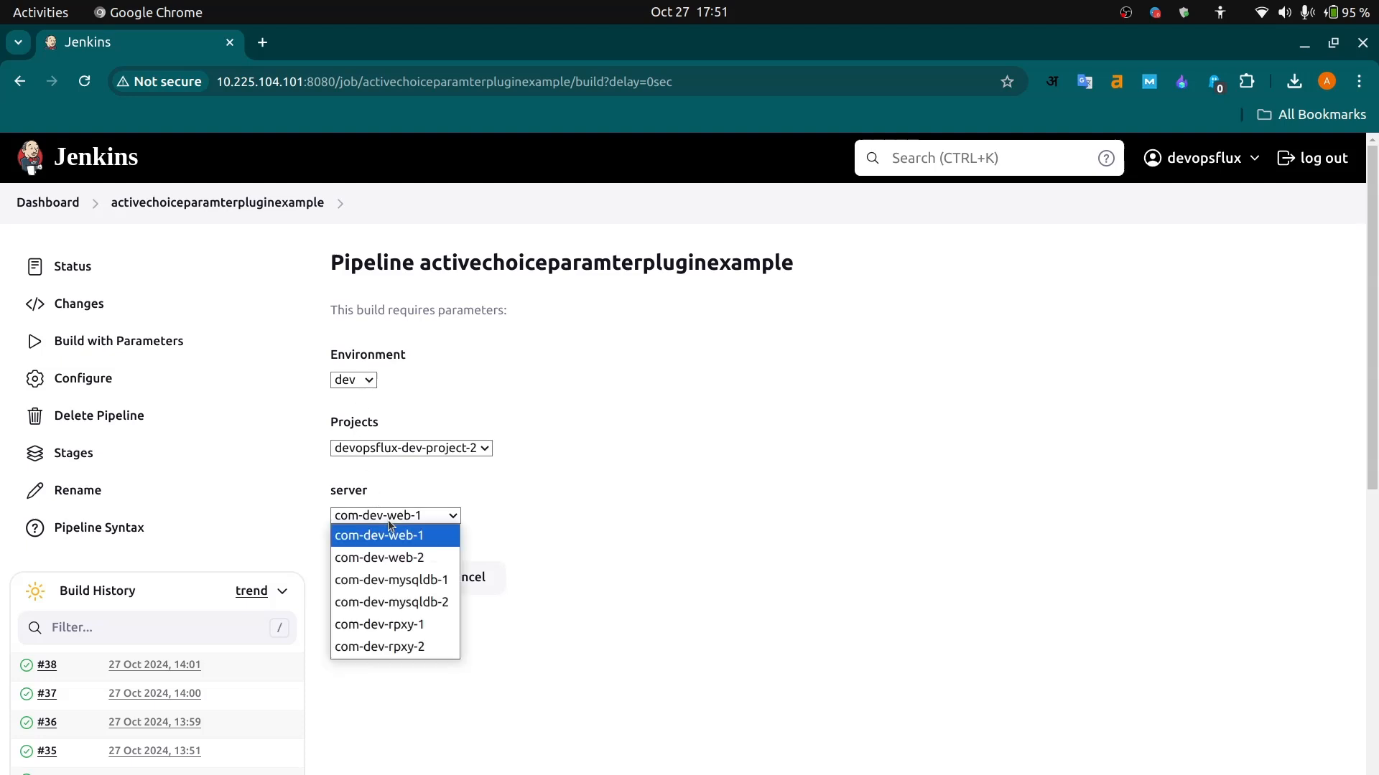
left_click(422, 452)
left_click(423, 452)
left_click(422, 451)
left_click(423, 452)
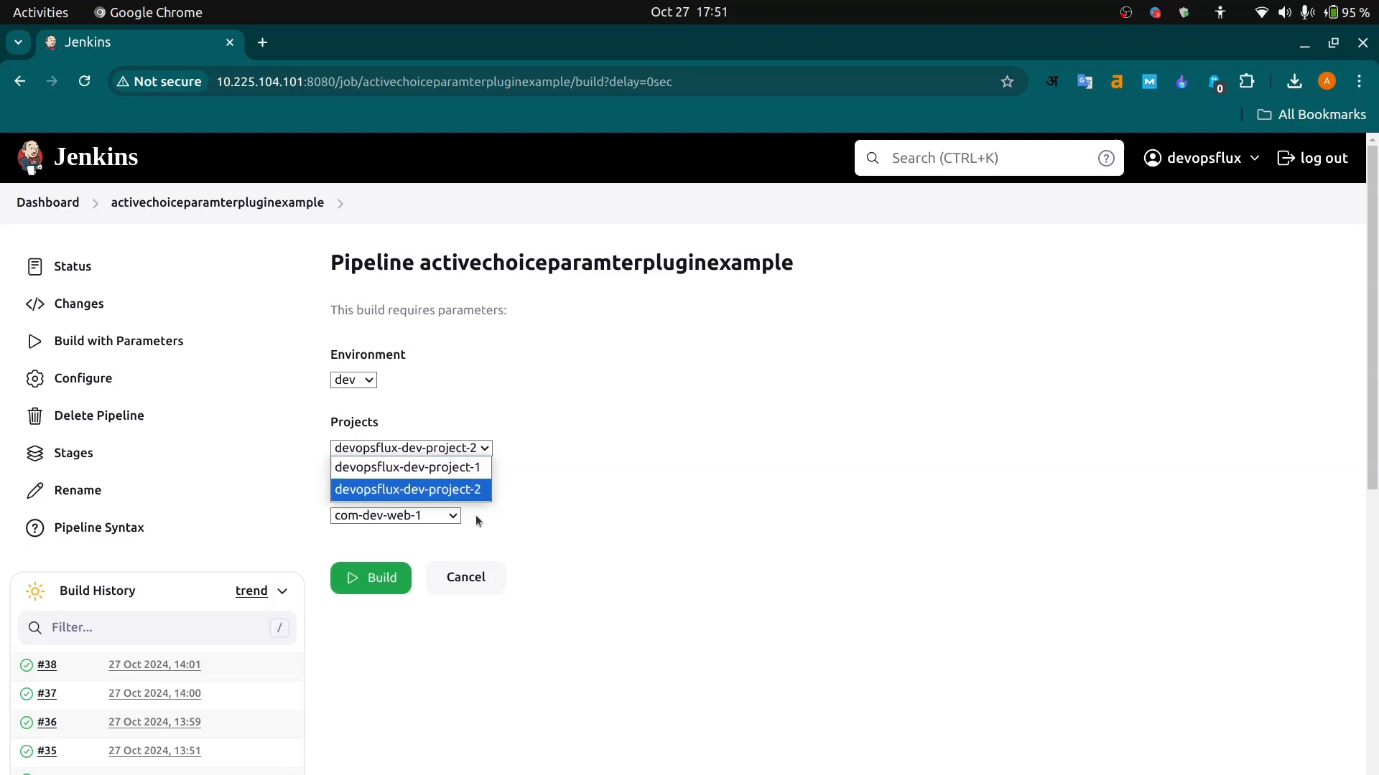
left_click(439, 517)
left_click(440, 517)
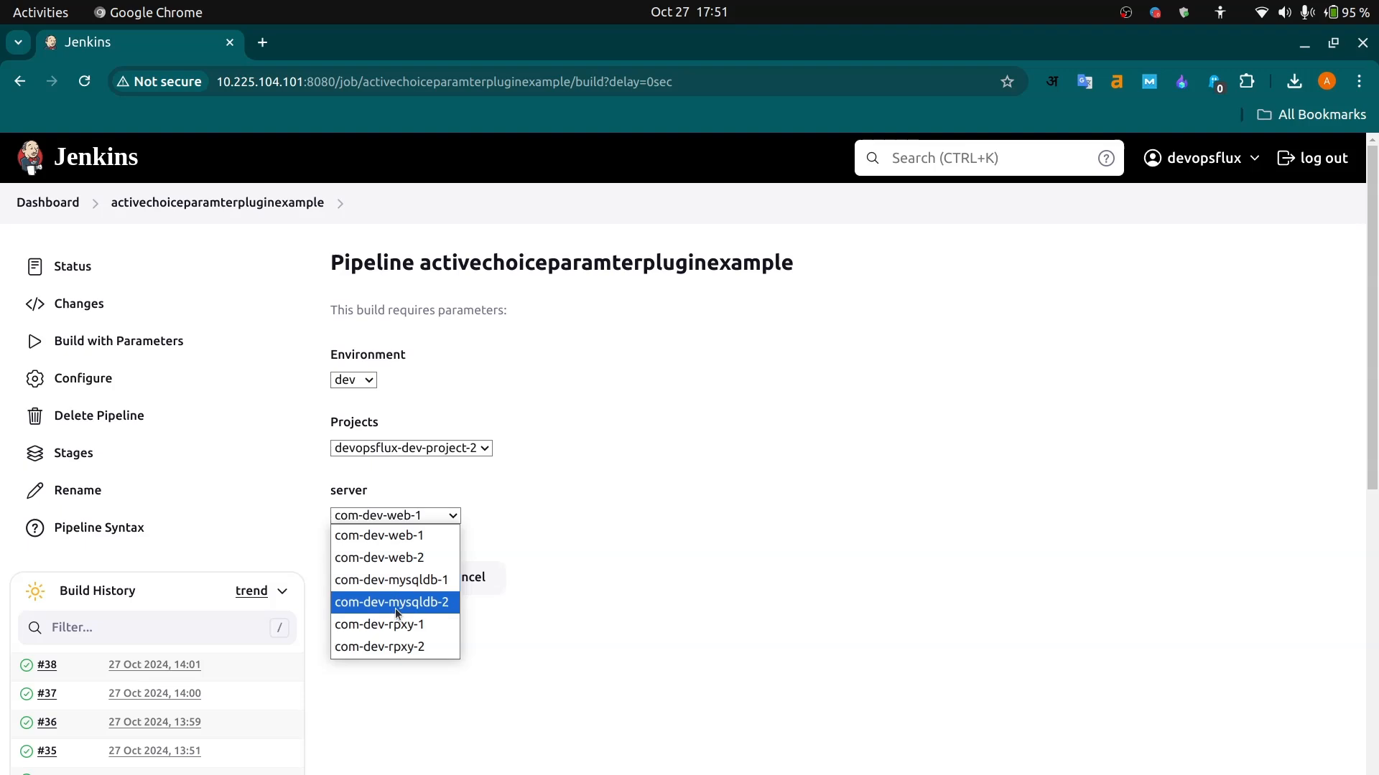
- Set Environment to qa with Projects on devopsflux-qa-project-1 and check the server options
left_click(364, 385)
left_click(363, 385)
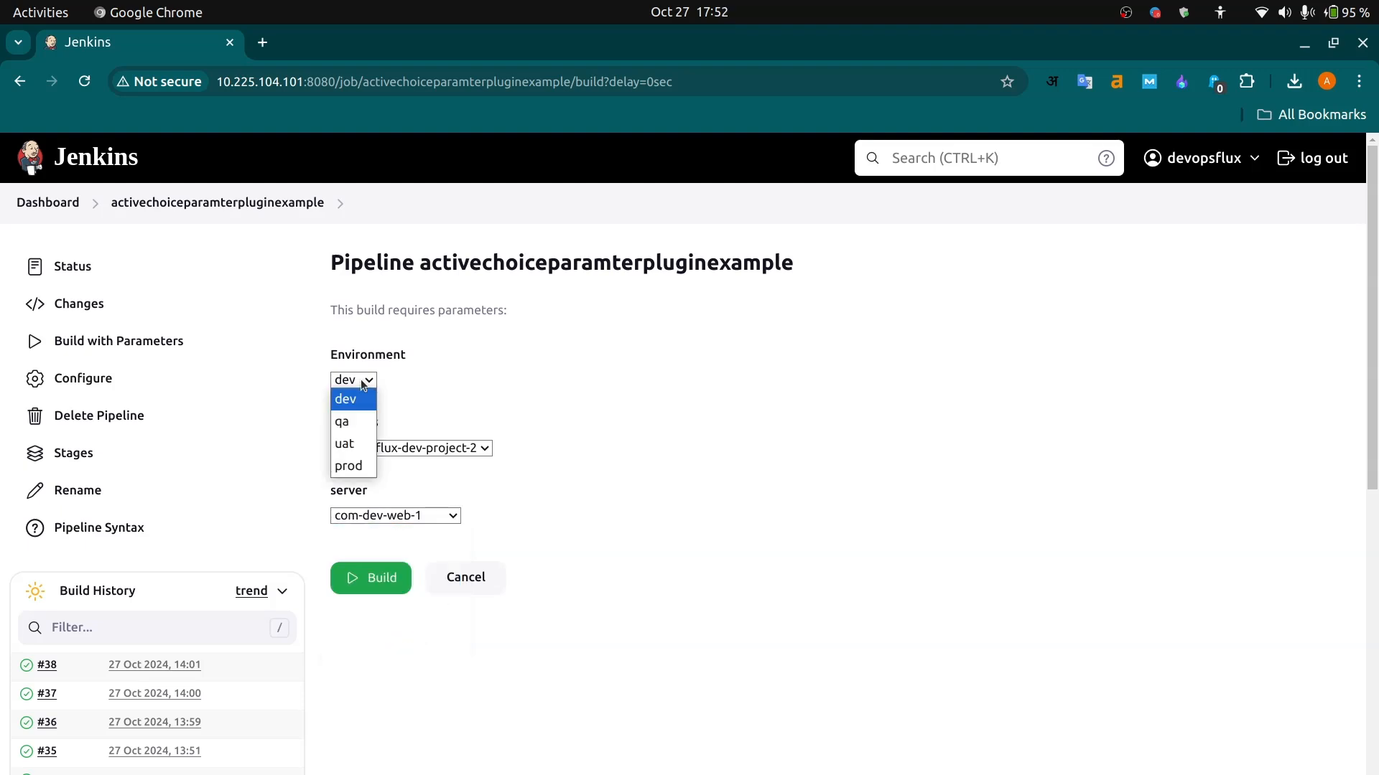
left_click(354, 422)
left_click(435, 451)
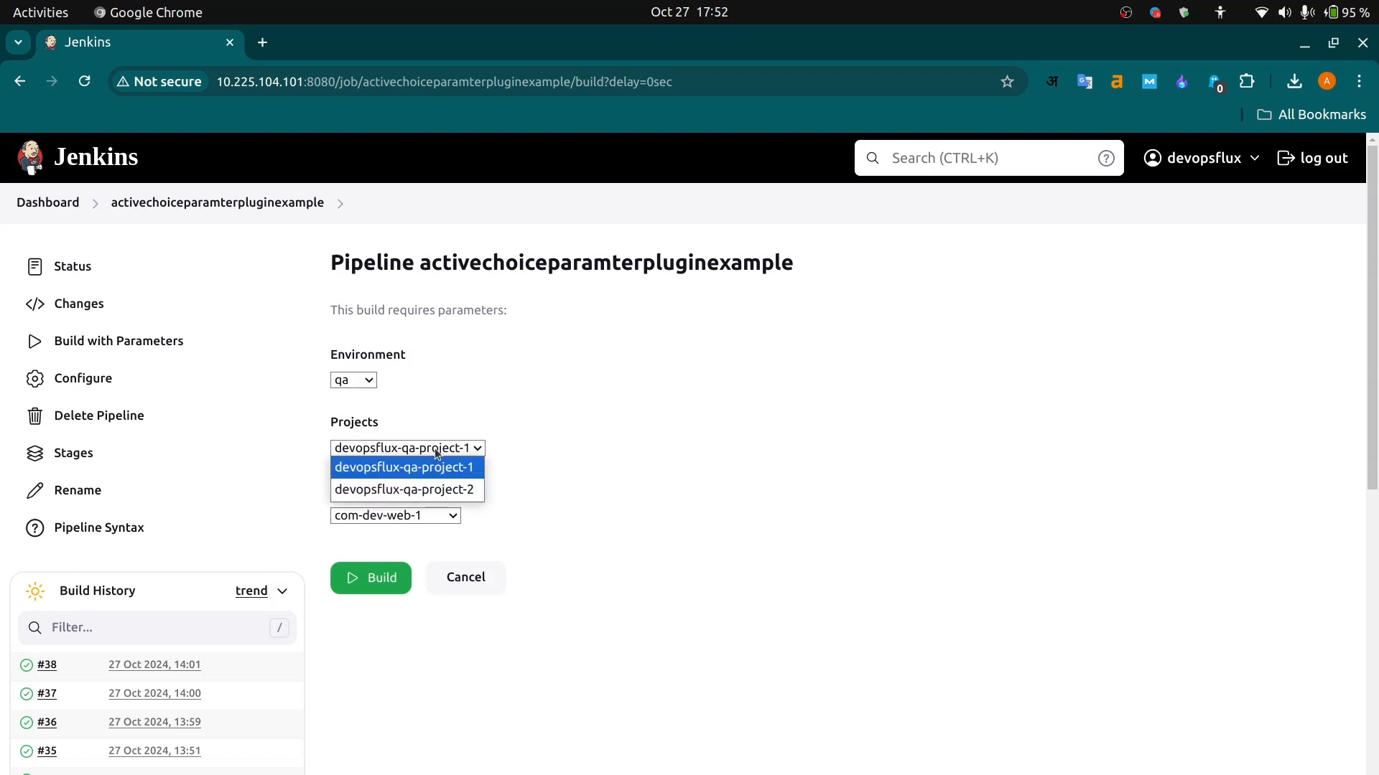
left_click(435, 468)
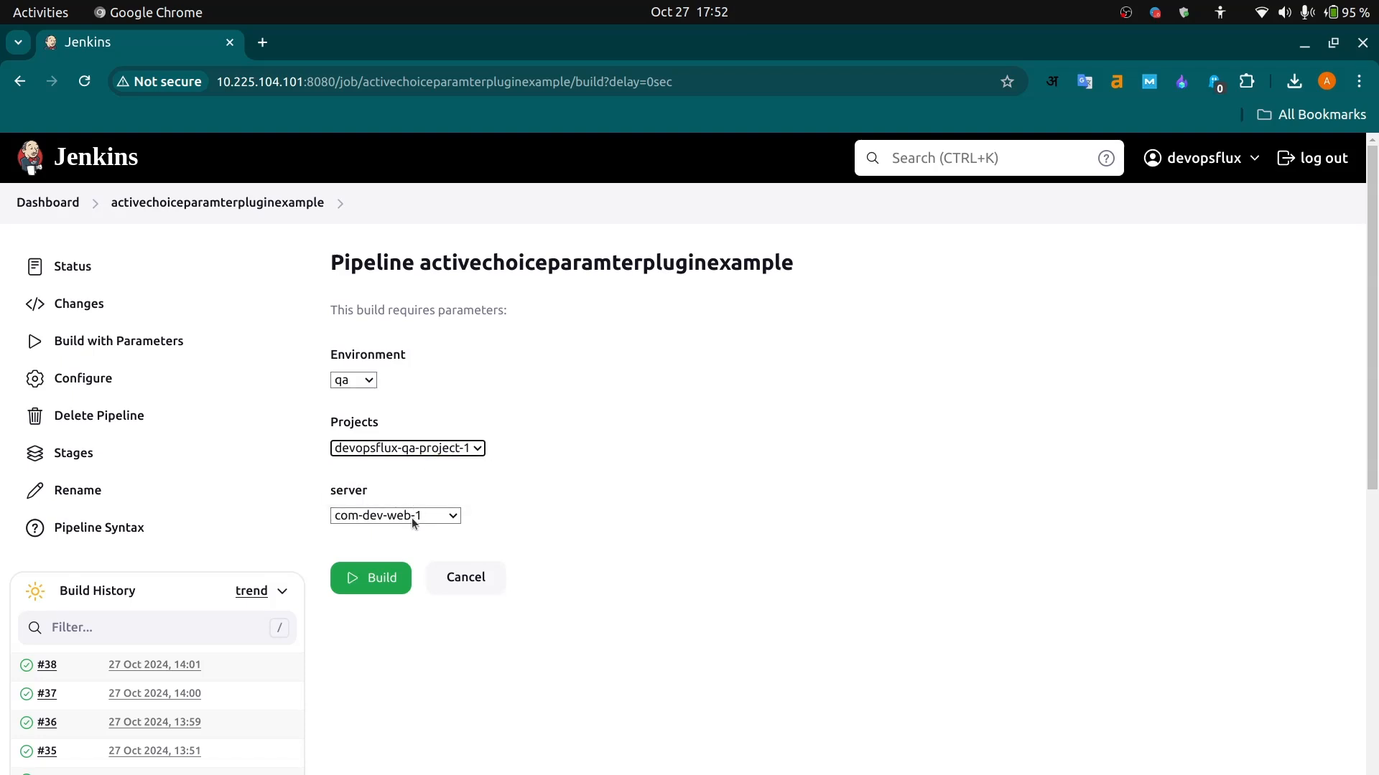
left_click(414, 522)
left_click(414, 522)
- Switch Projects to devopsflux-qa-project-2 and check its server options
left_click(424, 448)
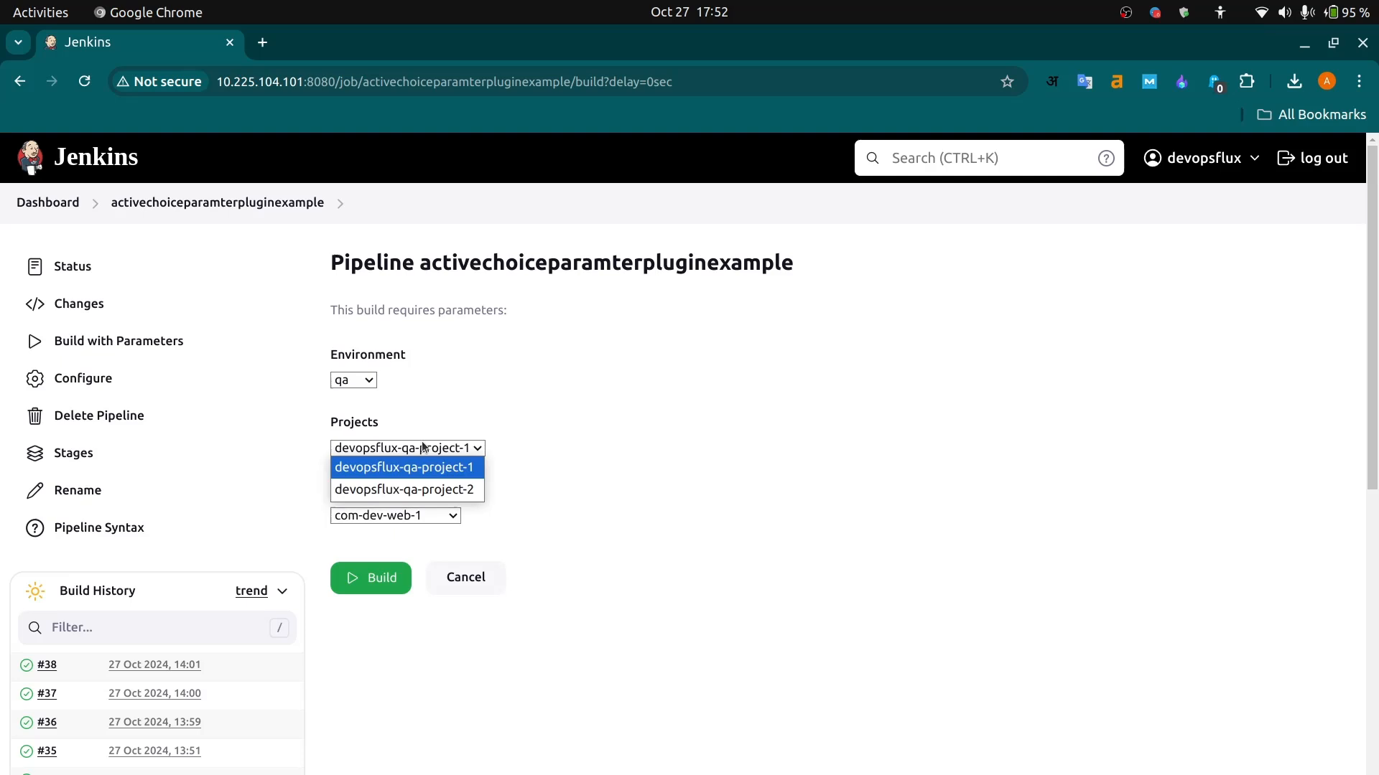
left_click(420, 489)
left_click(402, 516)
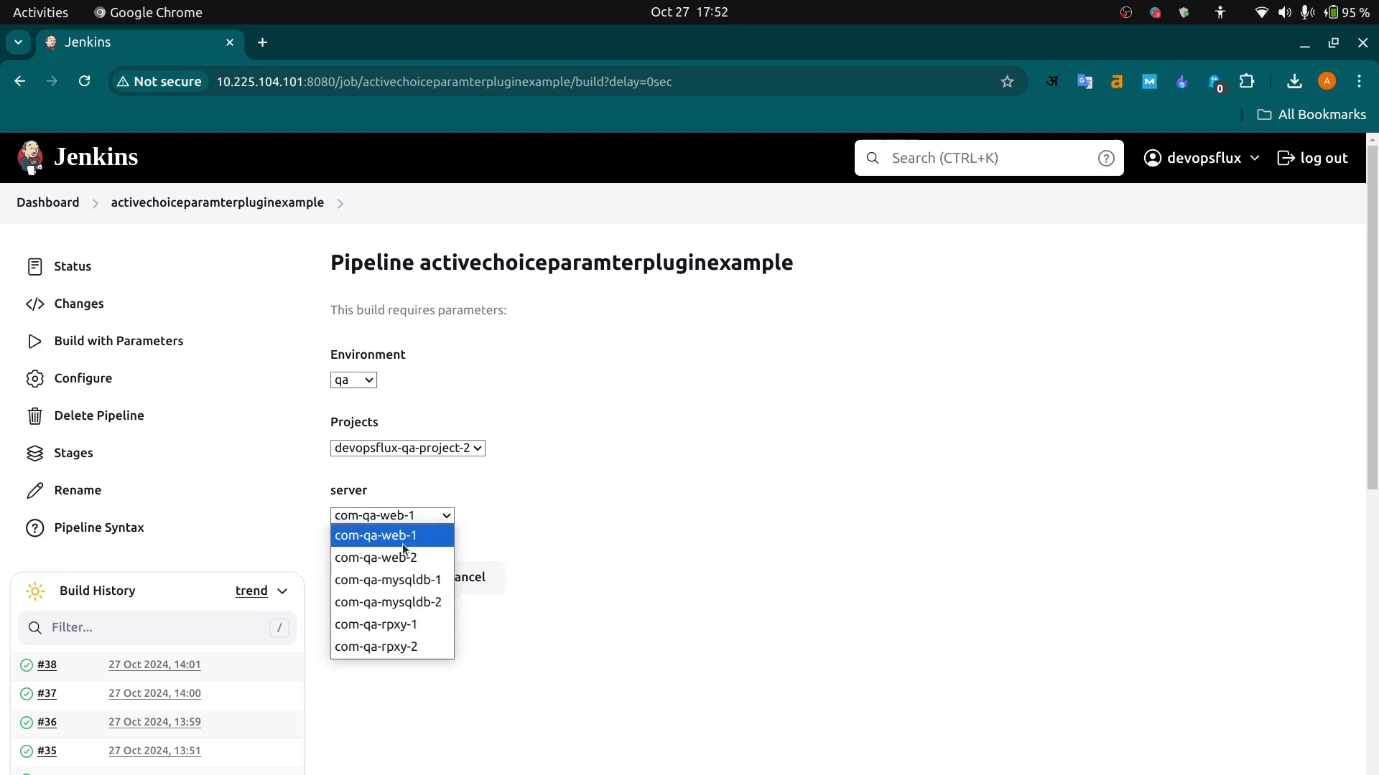
left_click(501, 627)
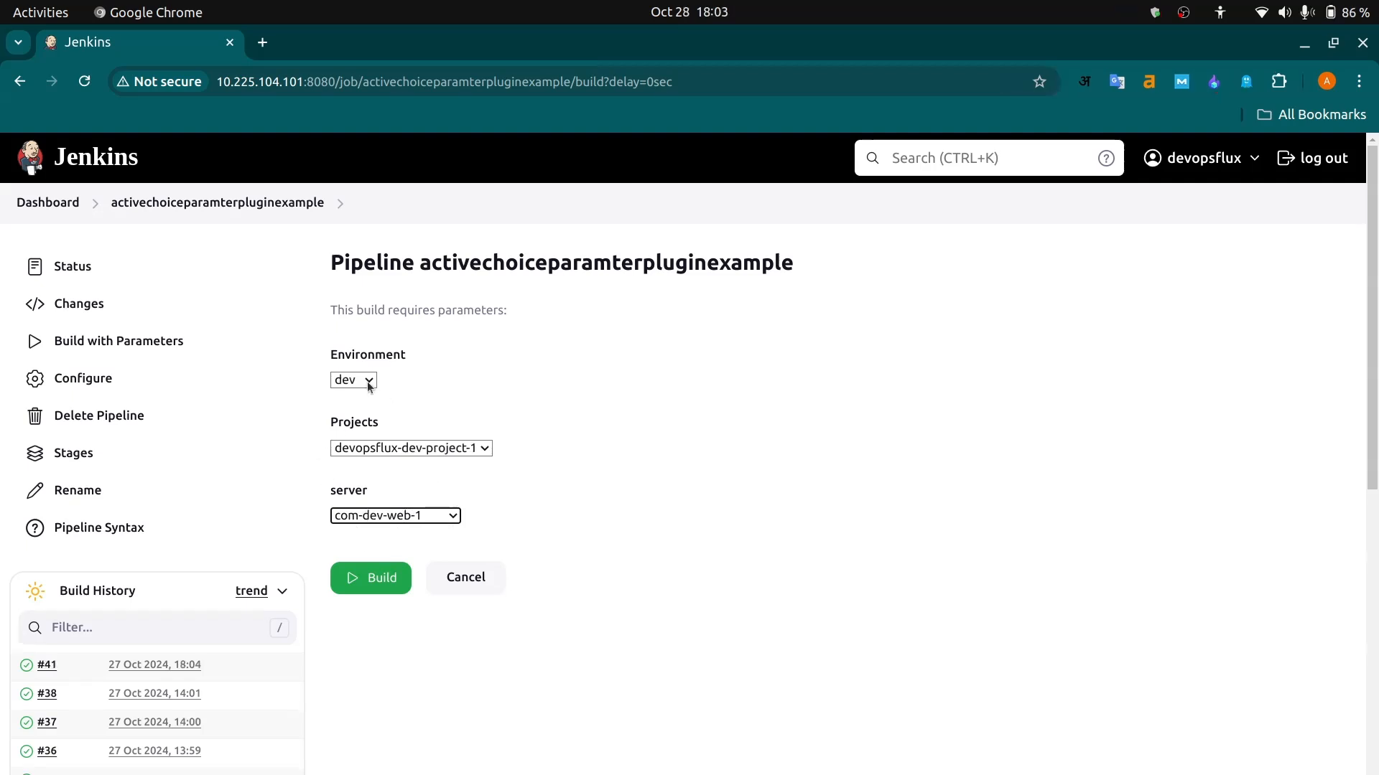
- Set Environment to qa and Projects to devopsflux-qa-project-2, and view the resulting server list
left_click(356, 380)
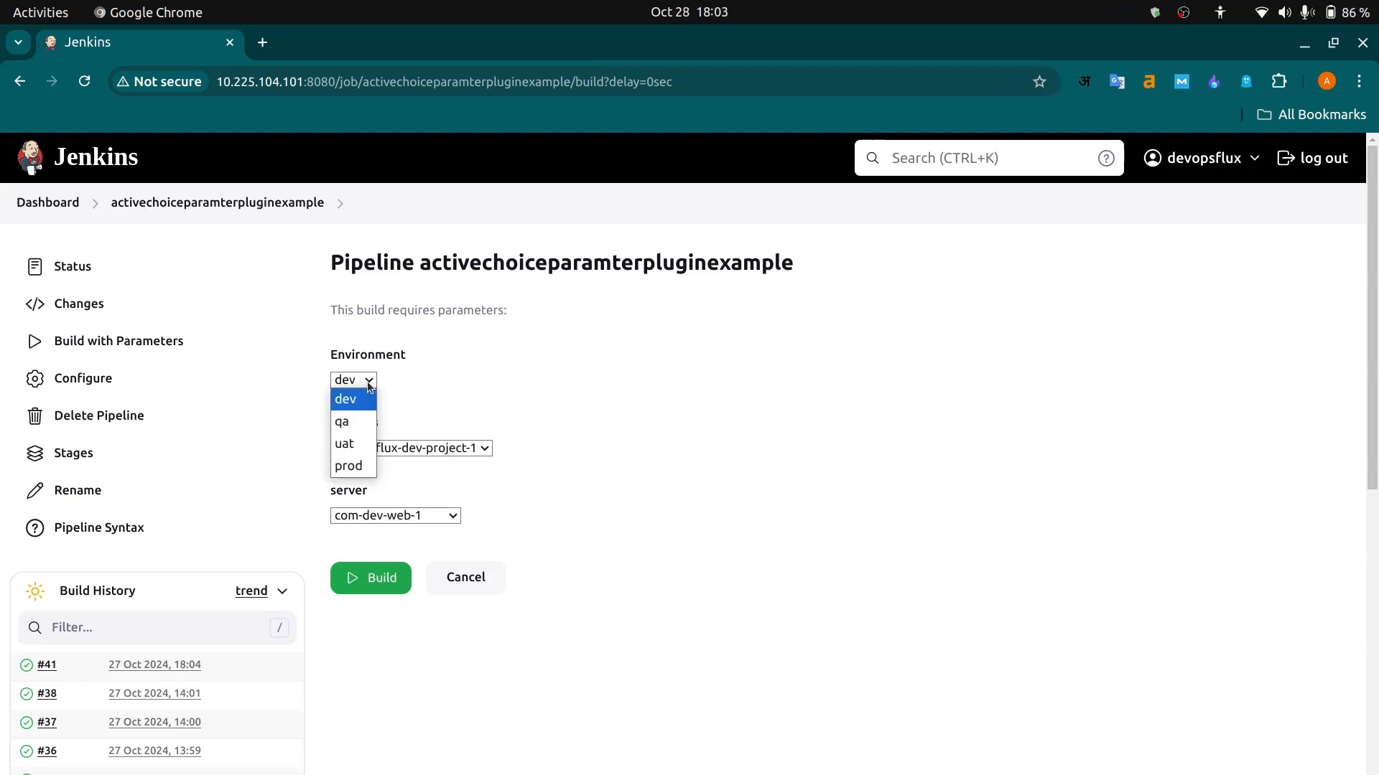
left_click(362, 422)
left_click(426, 450)
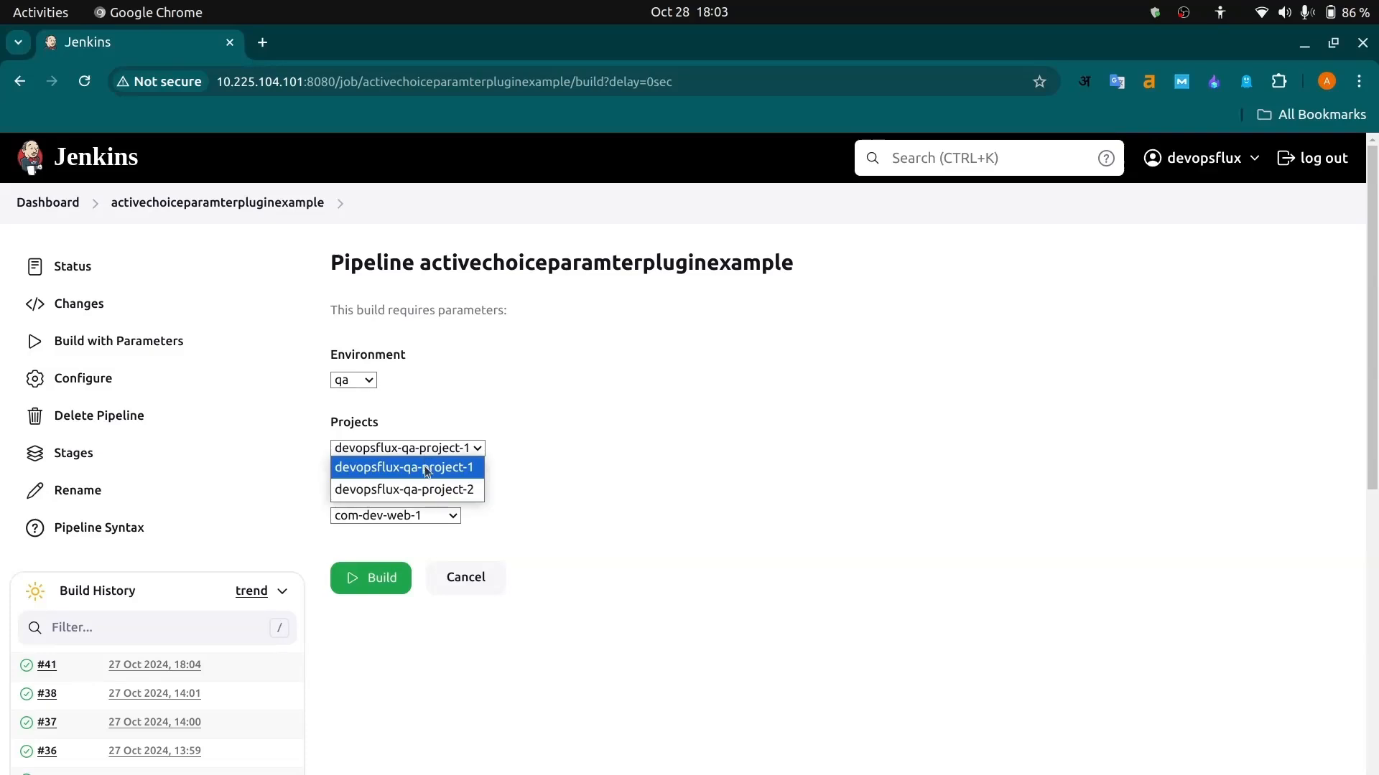
left_click(426, 490)
left_click(409, 516)
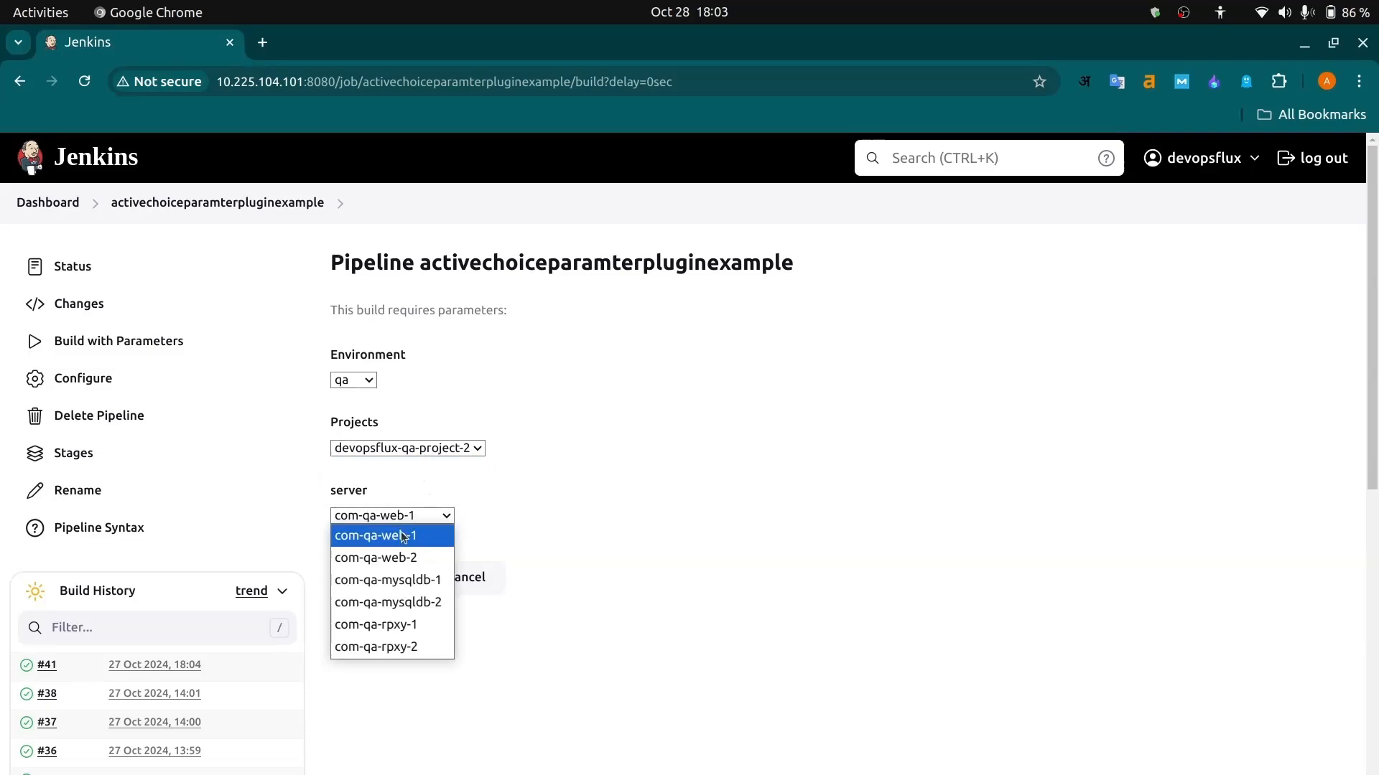
left_click(517, 516)
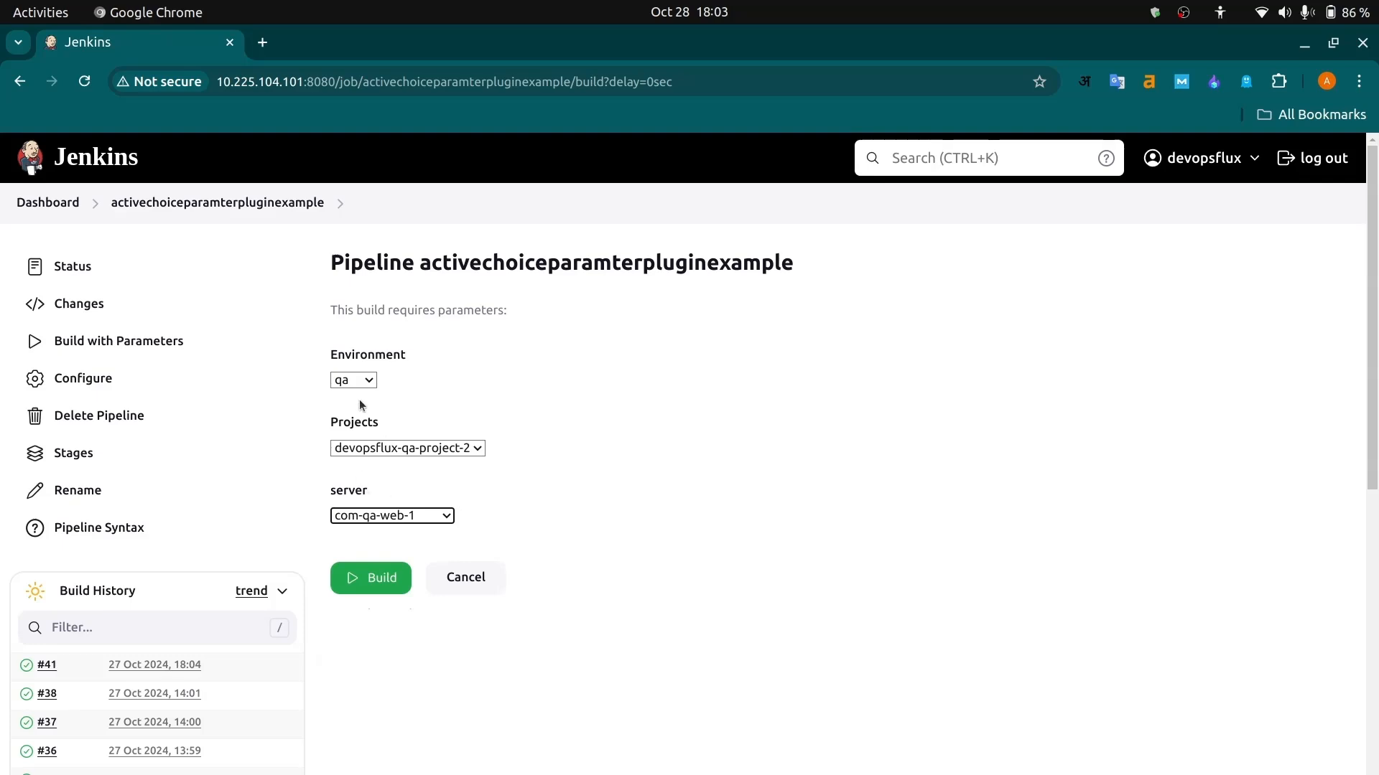
- Review the server options for the selected qa project and choose com-qa-web-1
left_click(403, 518)
left_click(402, 518)
left_click(395, 518)
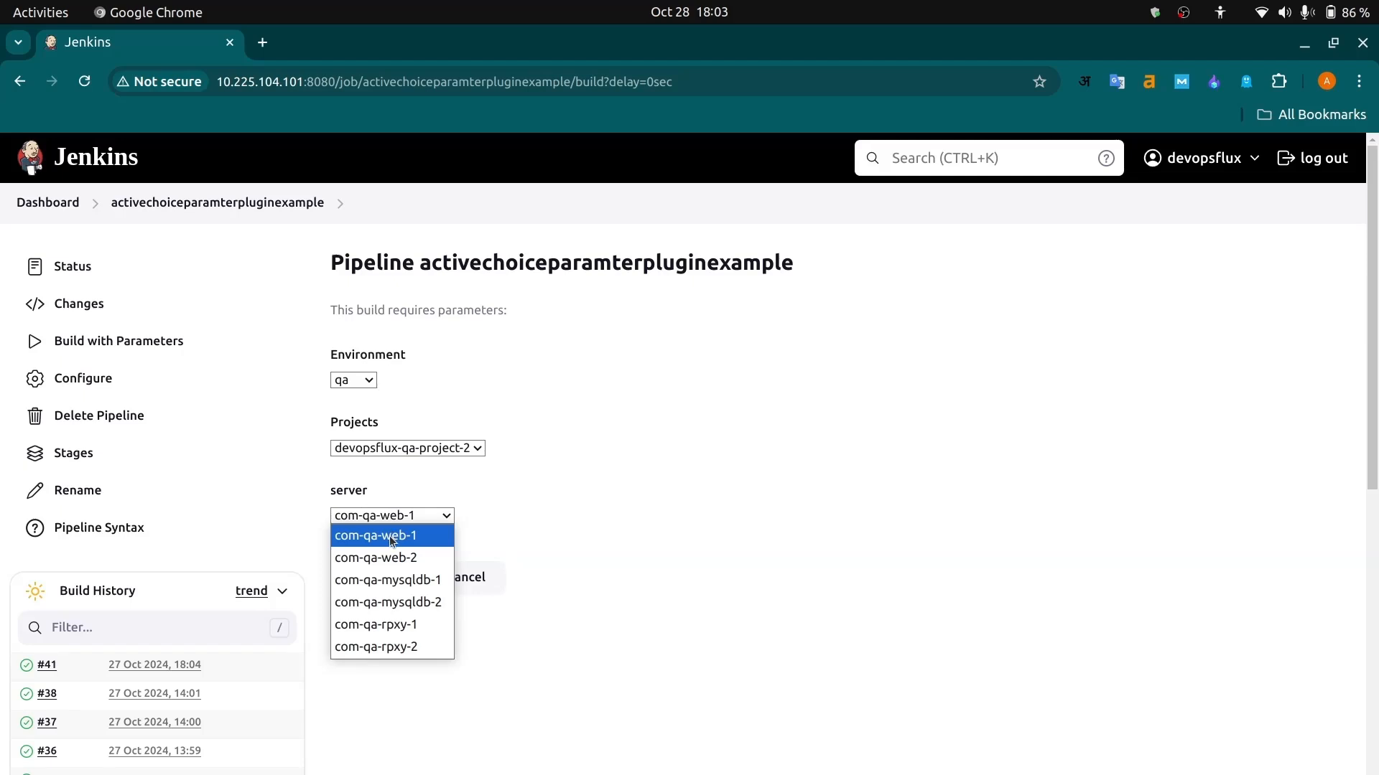
left_click(391, 539)
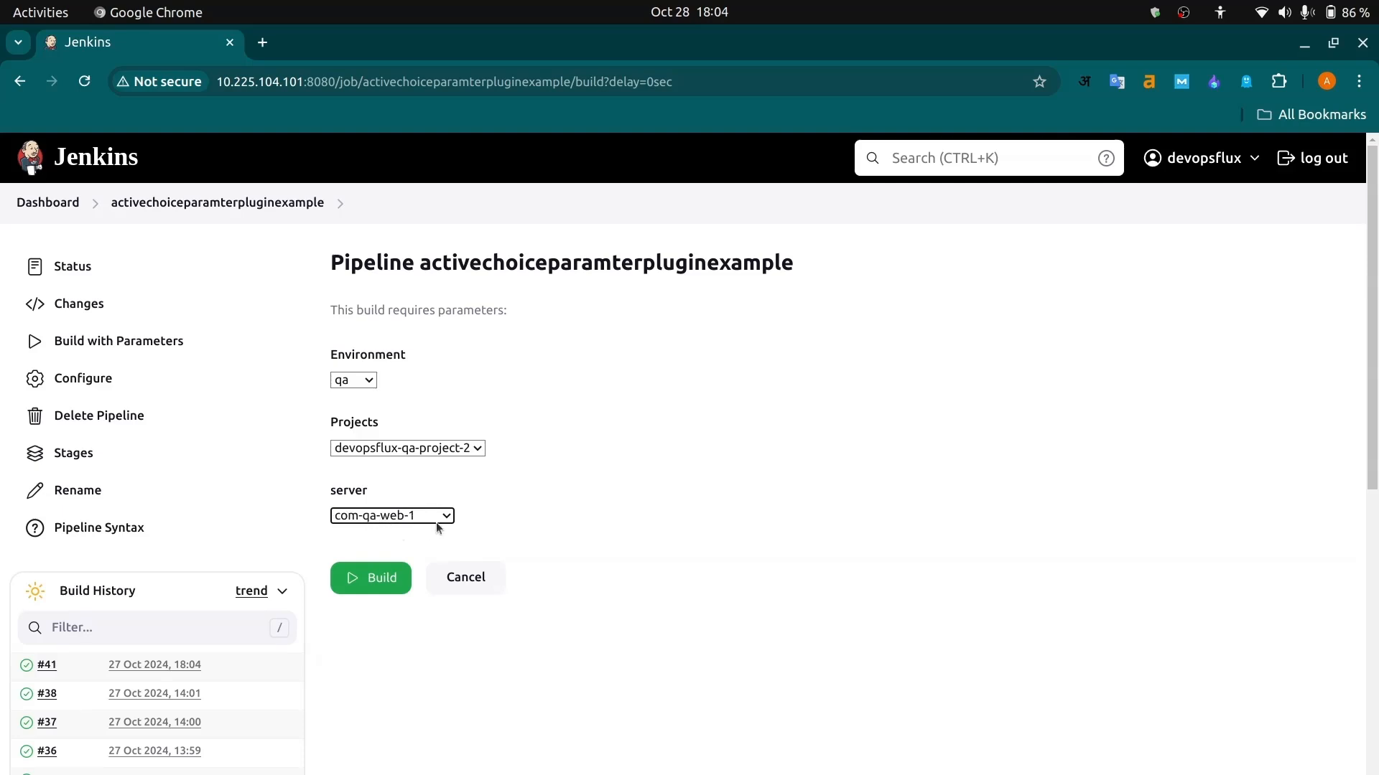
left_click(371, 523)
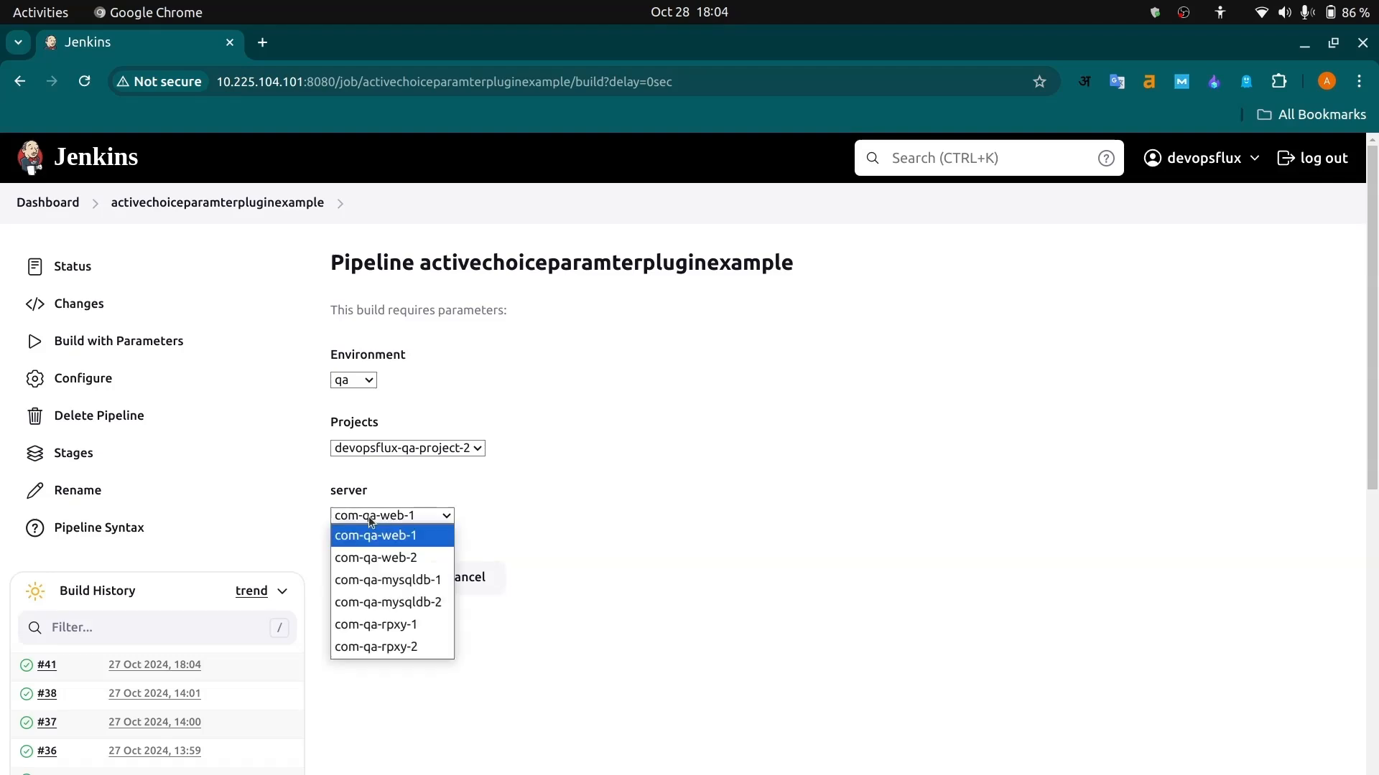
left_click(371, 523)
left_click(374, 523)
left_click(376, 537)
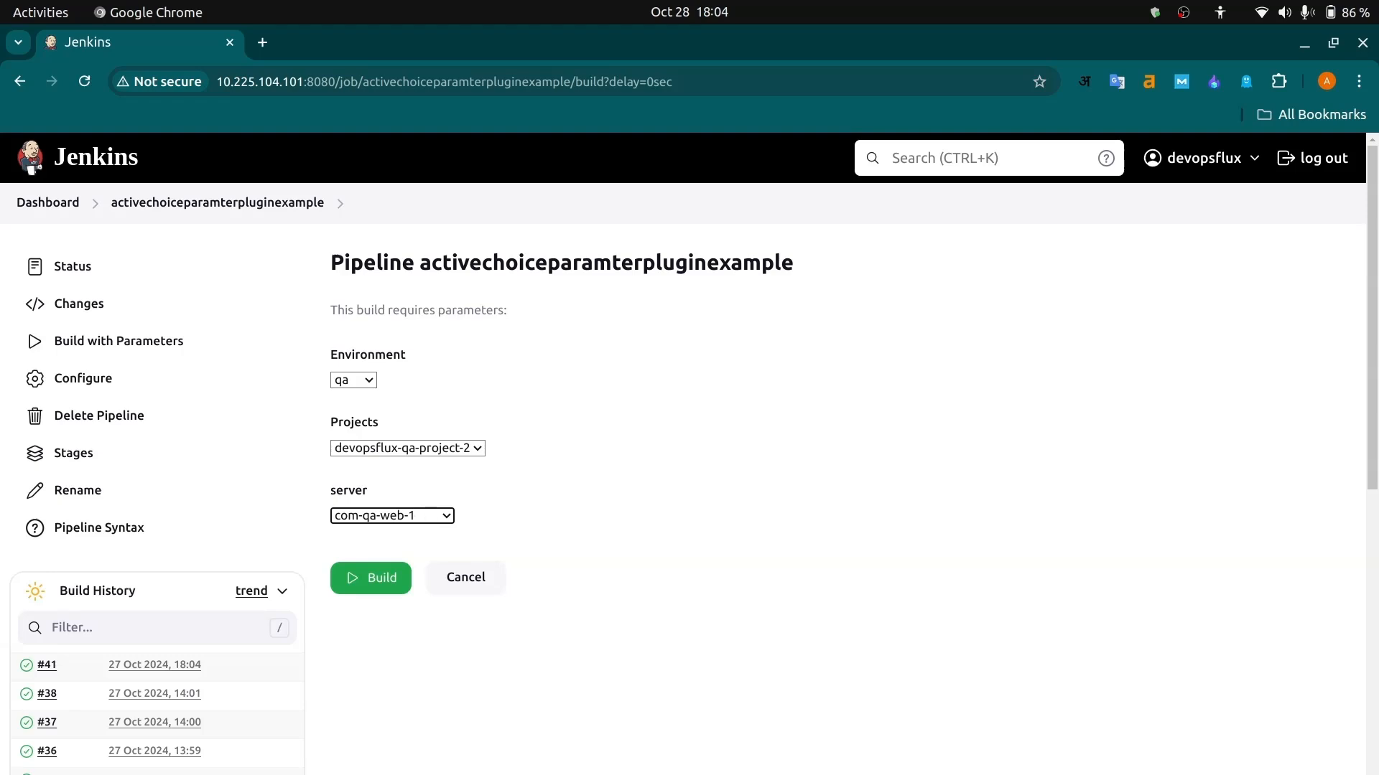
- Switch to the Termius terminal, display serverinventory.csv with the more command, and examine its ServerName and ServerIP columns
key("alt+Tab")
type("nino")
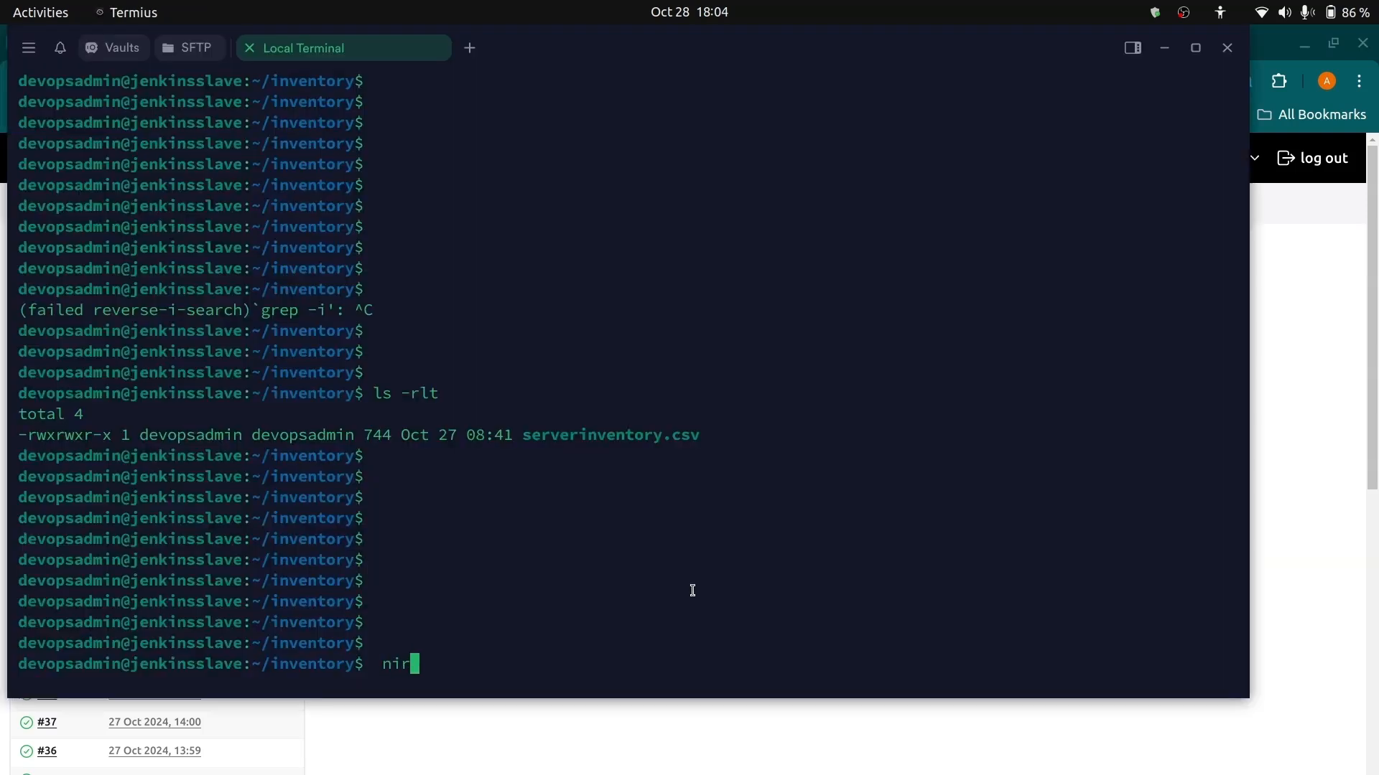
key("BackSpace")
key("BackSpace")
key("BackSpace")
key("BackSpace")
type("more serve")
key("BackSpace")
key("BackSpace")
key("BackSpace")
type("rv")
key("Tab")
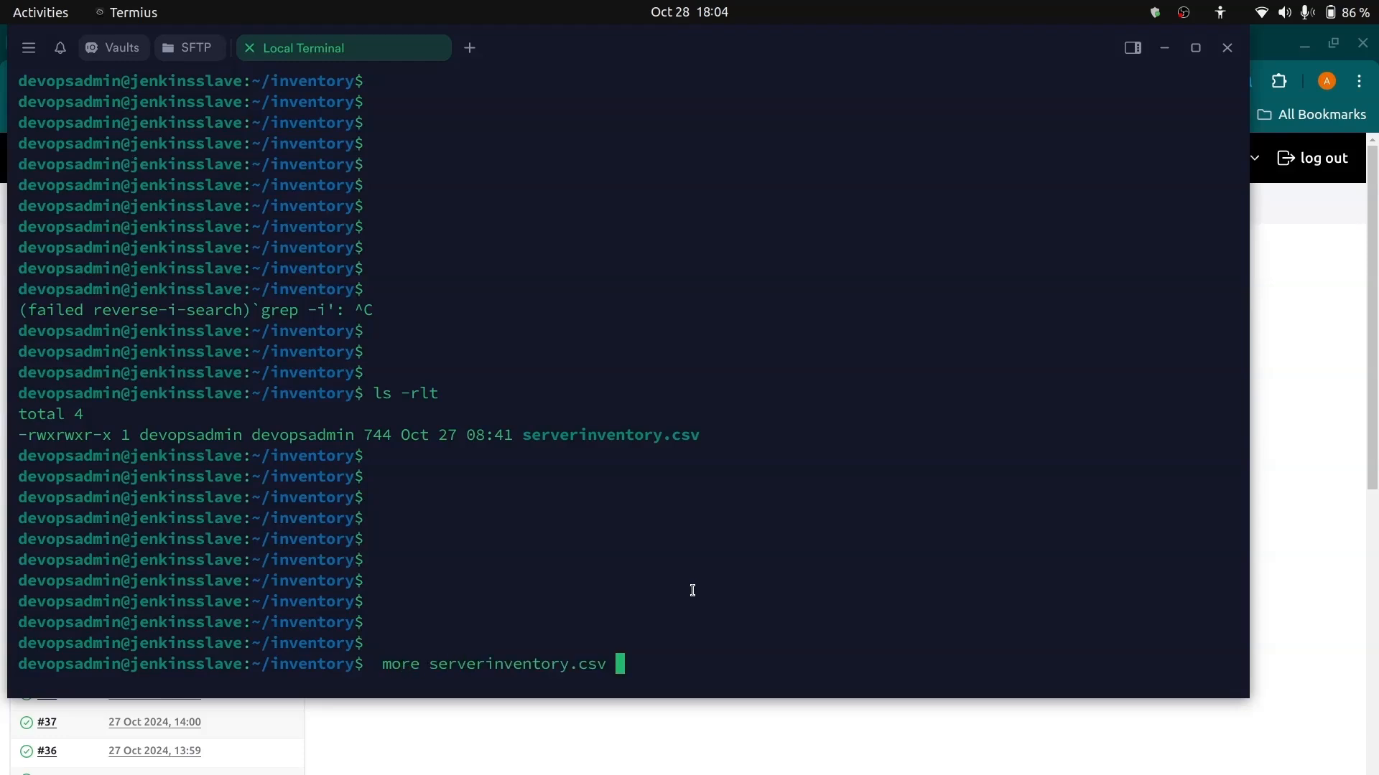
key("Return")
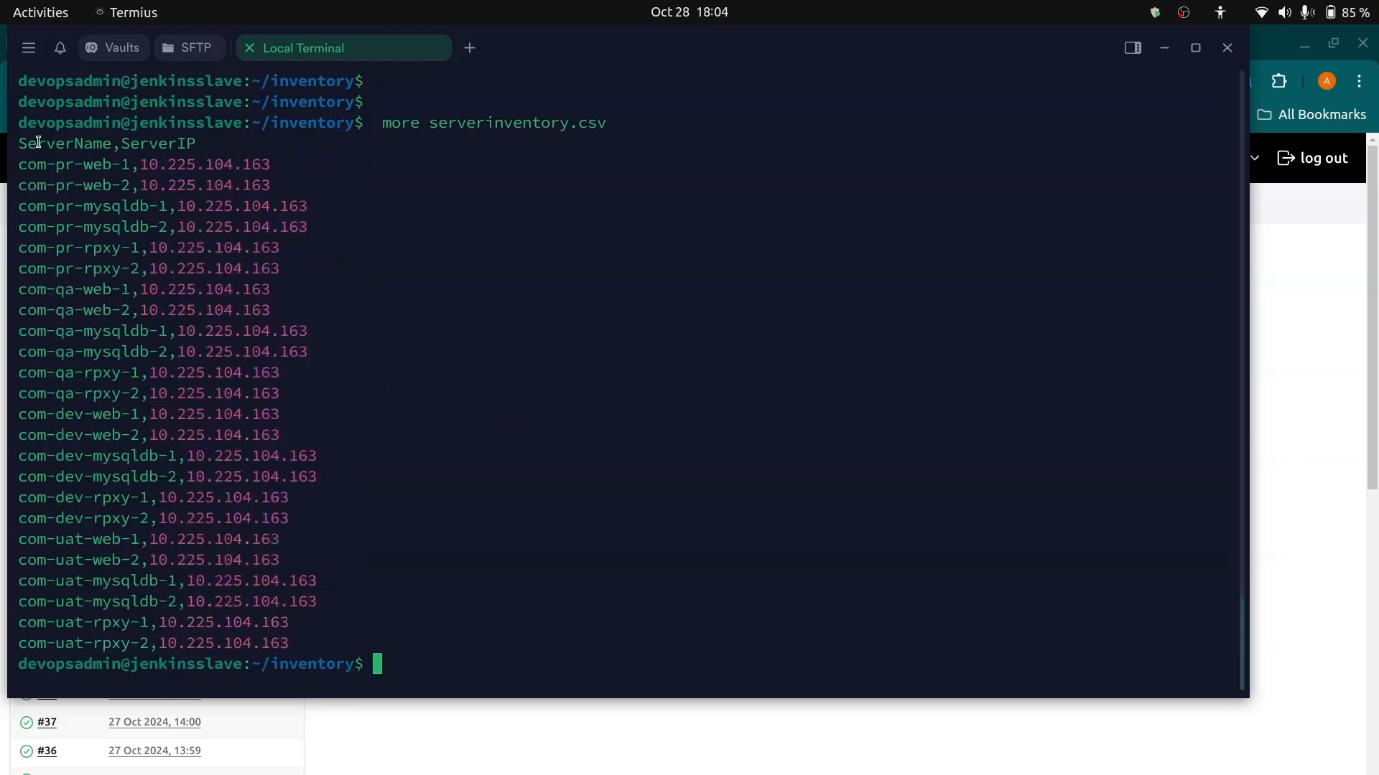
left_click_drag(24, 166, 230, 139)
- Return to Jenkins in Chrome and open the pipeline's configuration at its Pipeline script
key("alt+Tab")
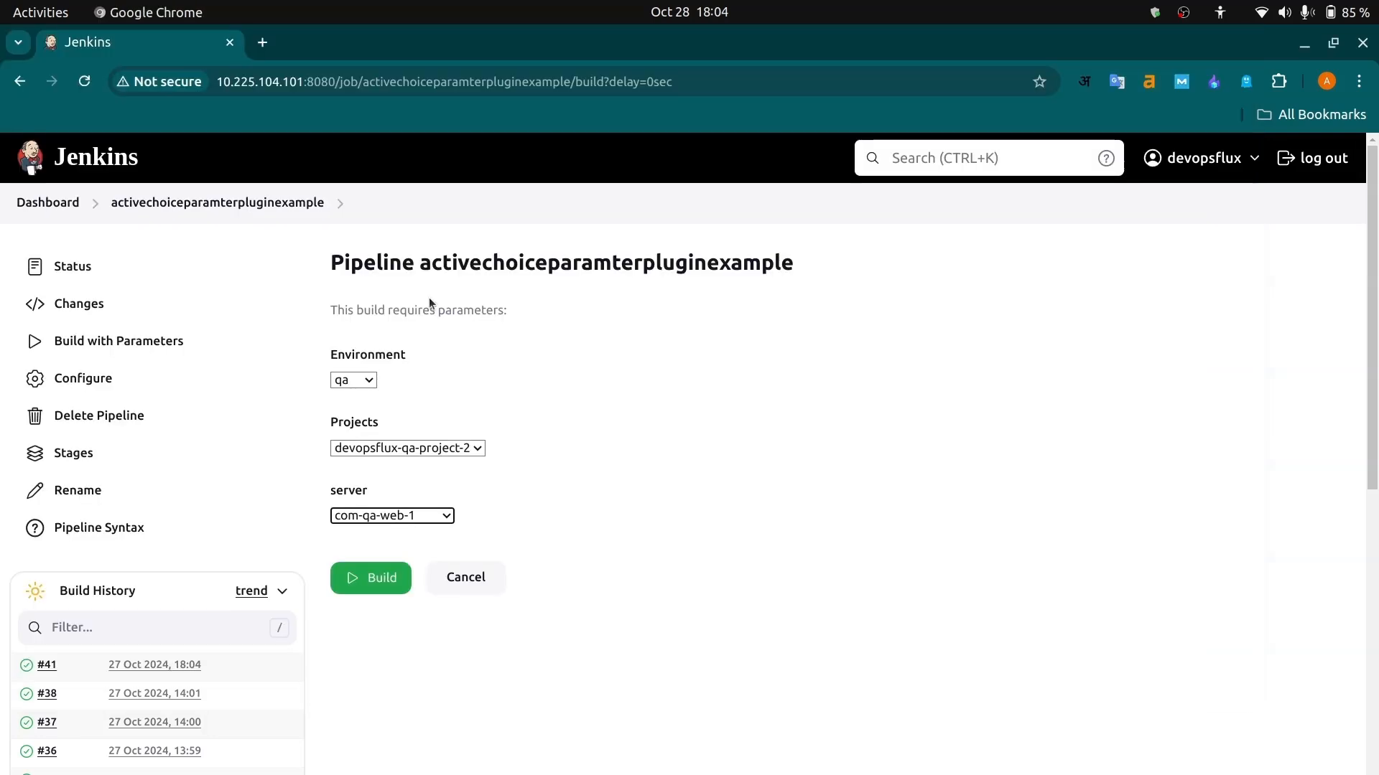
left_click(91, 379)
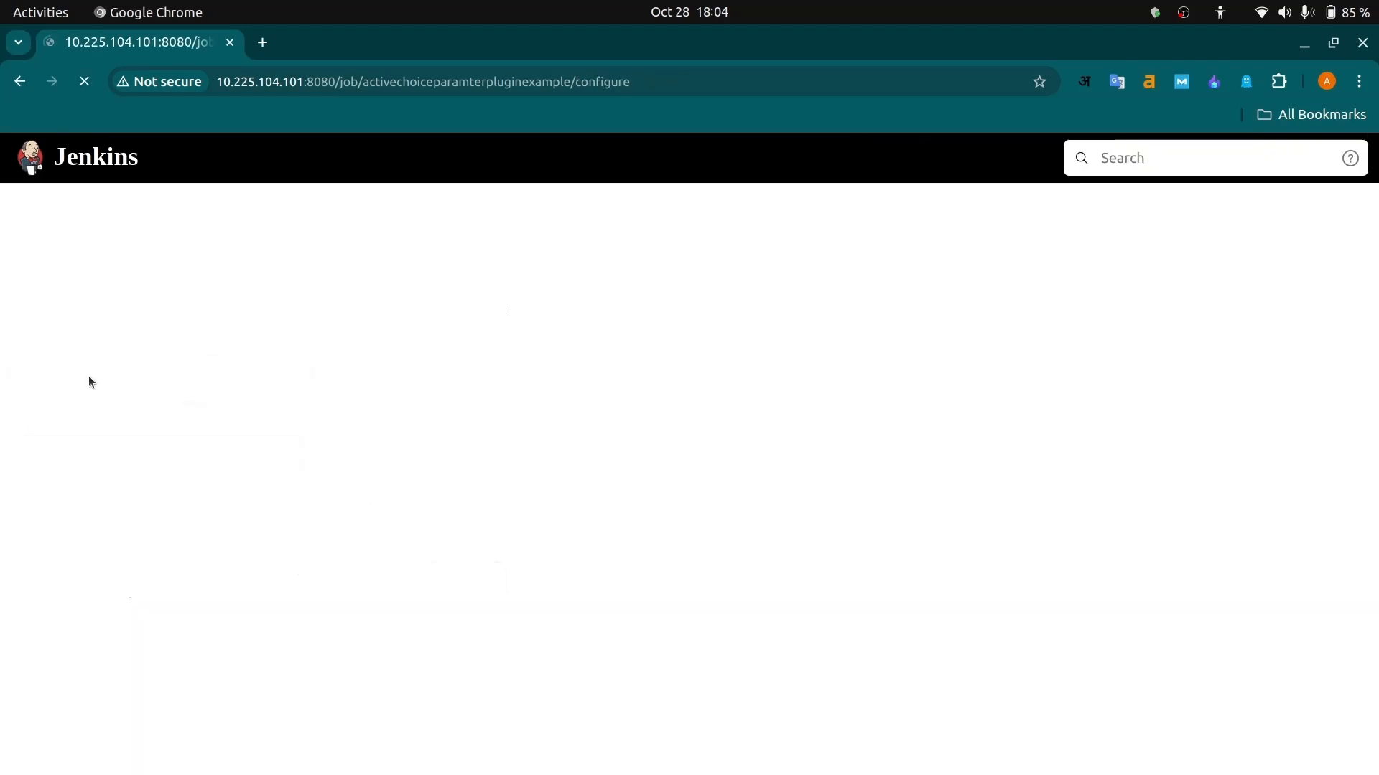
scroll(576, 666, "down", 15)
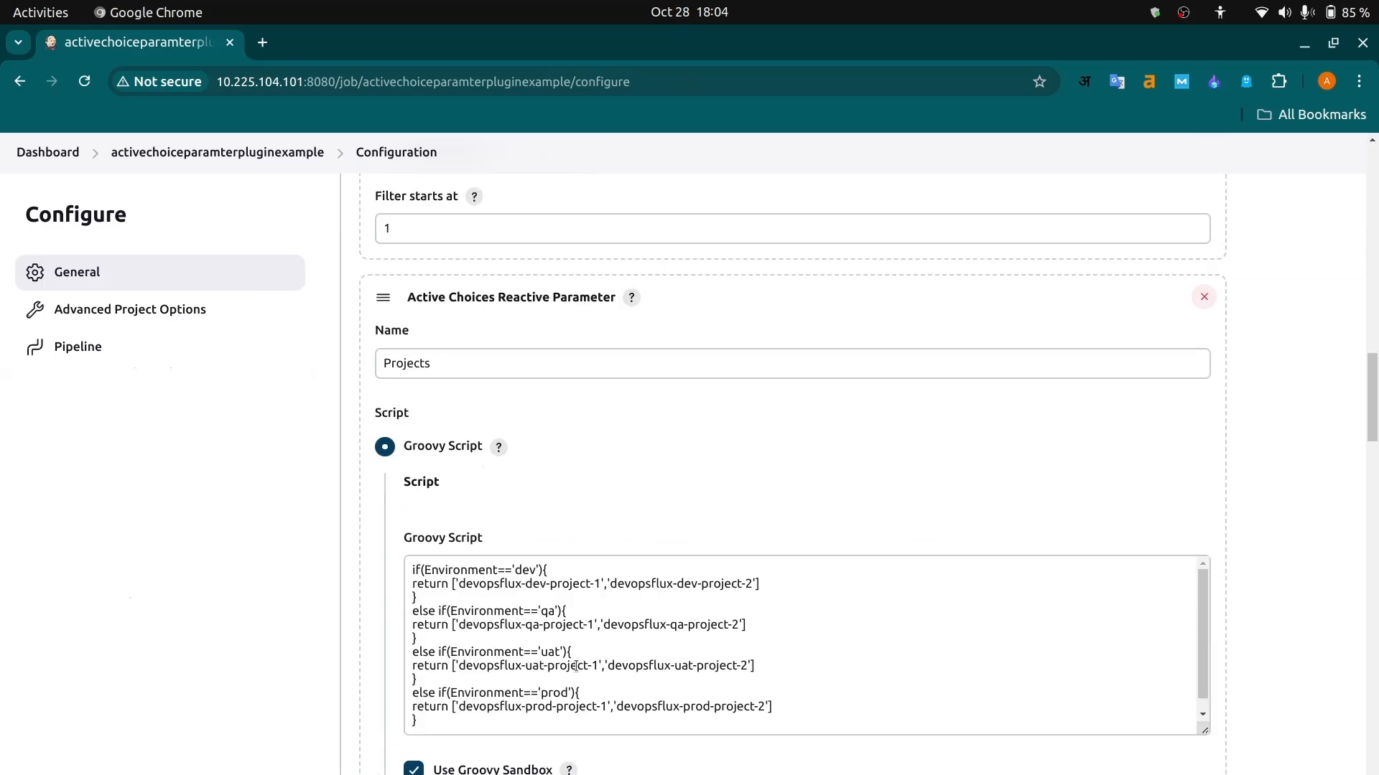
scroll(576, 666, "down", 20)
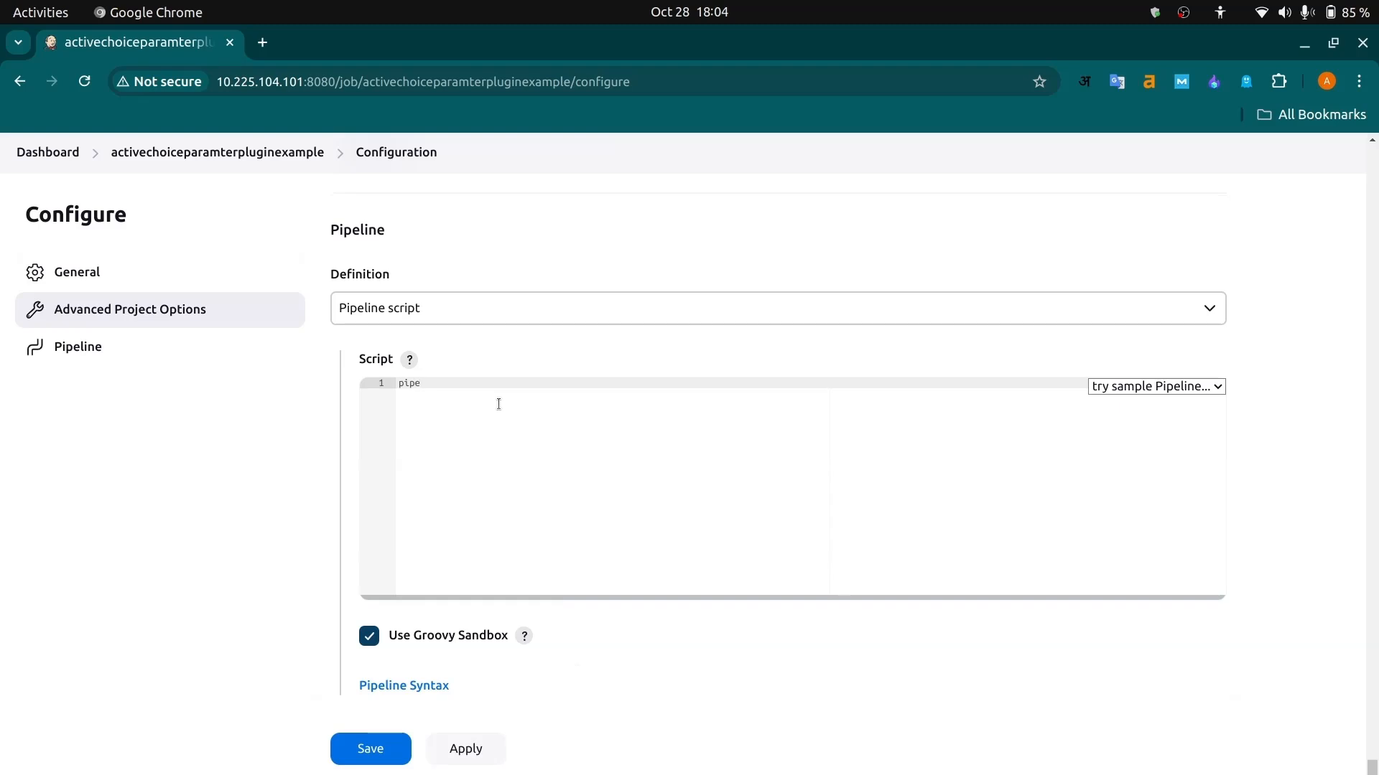
- Write an empty pipeline{} block in the Pipeline script with blank lines between its braces
type("ipeline{}")
key("Return")
key("Return")
key("Return")
key("Up")
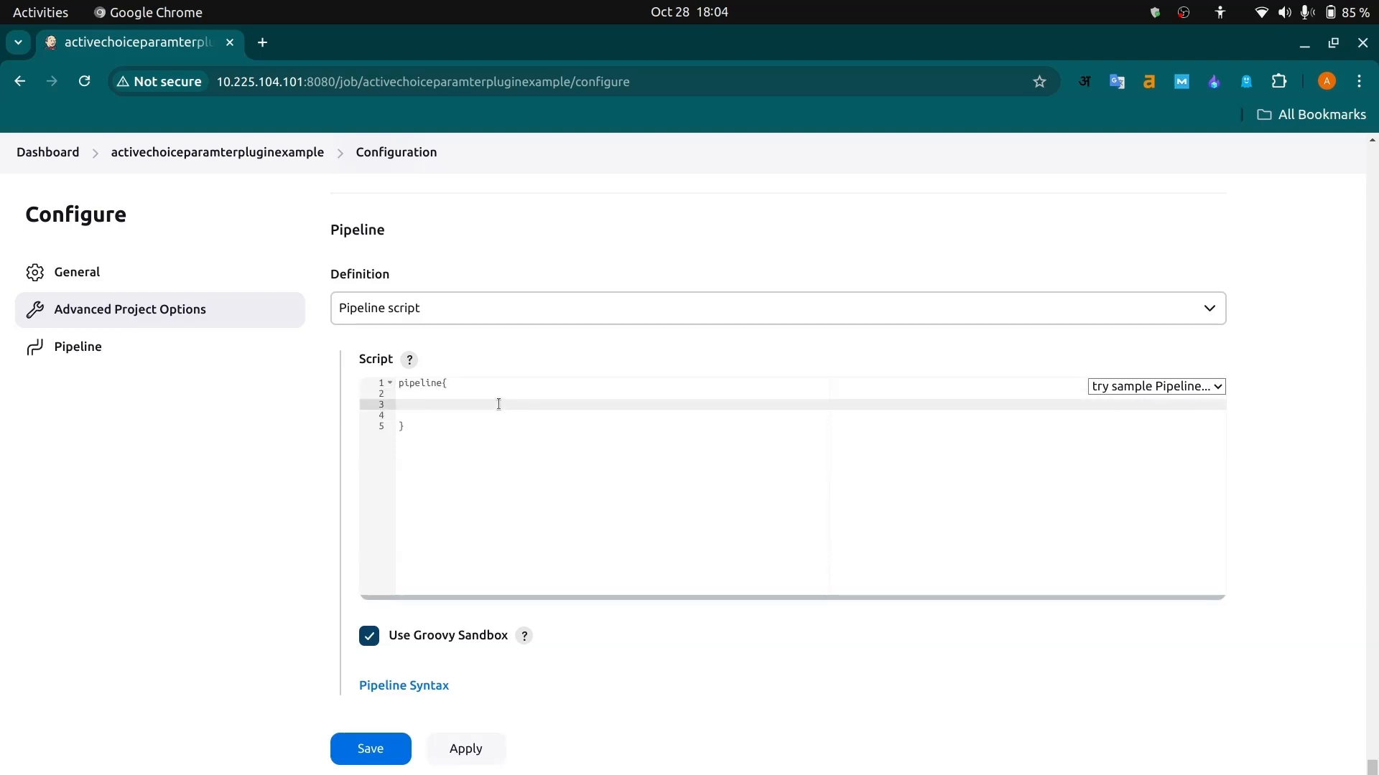
- Add an empty agent {} block inside the pipeline block
type("agent ")
type("any")
key("BackSpace")
key("BackSpace")
key("BackSpace")
type("{}")
key("Return")
key("Return")
key("Return")
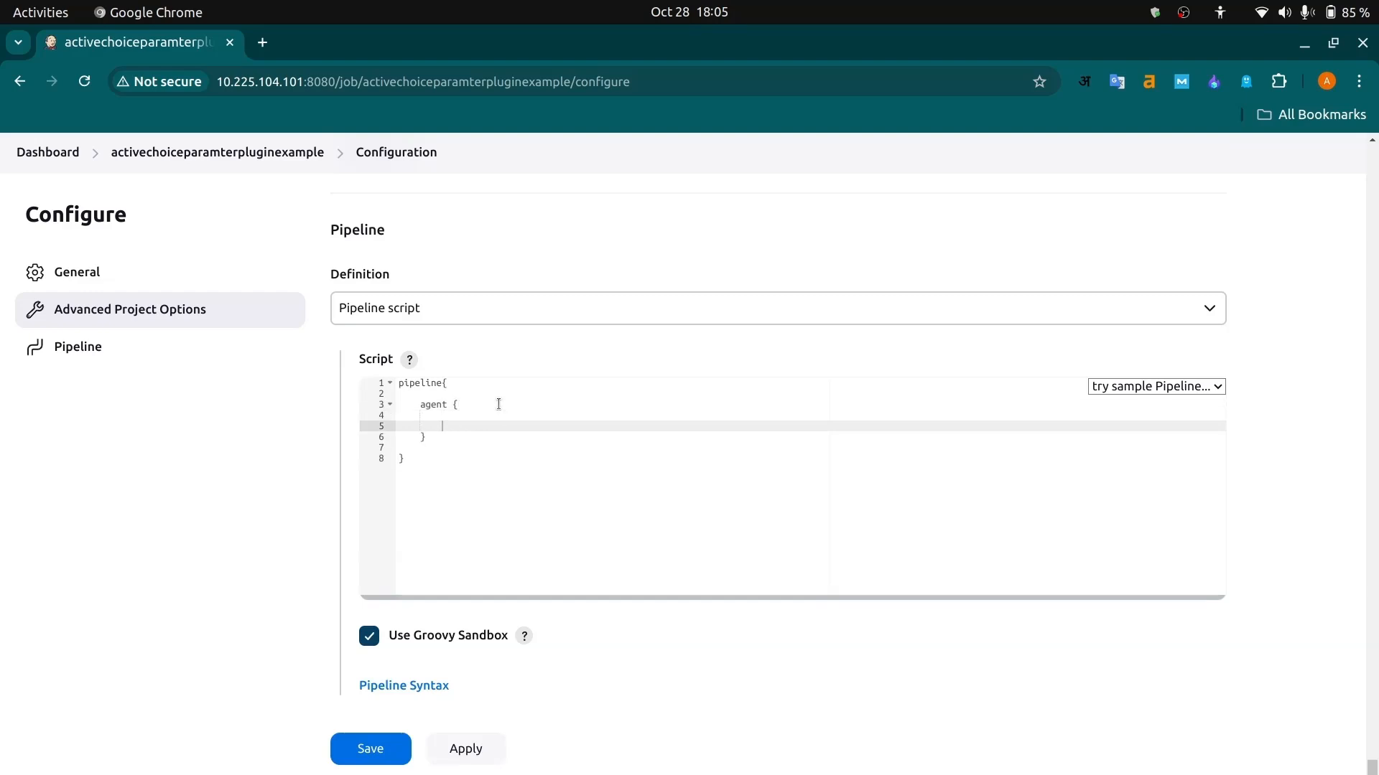
- Set the agent's label to 'jenkinsslave' inside the agent block
type("label")
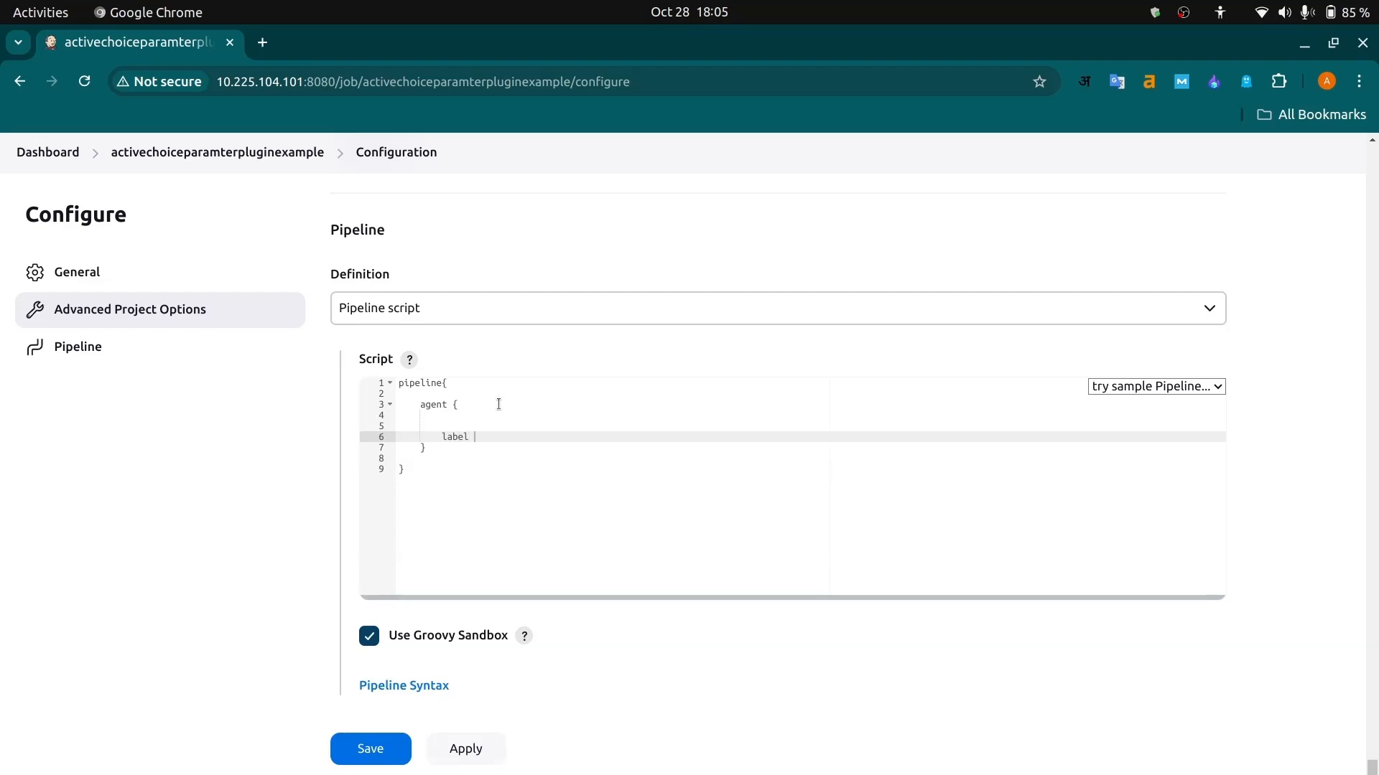
type(" ''")
type("a")
key("BackSpace")
type("jenkinsslave")
key("Down")
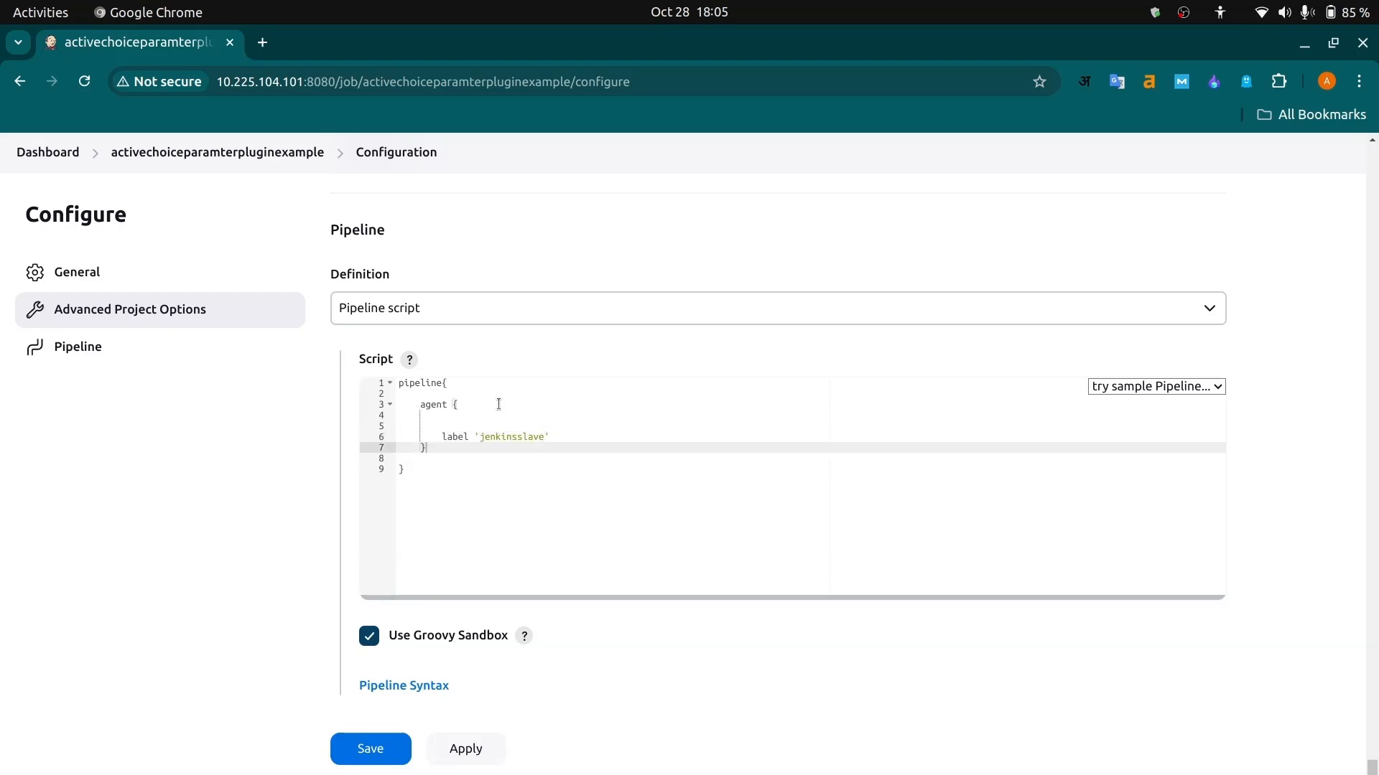
- Add an empty environment {} block below the agent block in the pipeline script
key("Return")
key("Return")
type("environ")
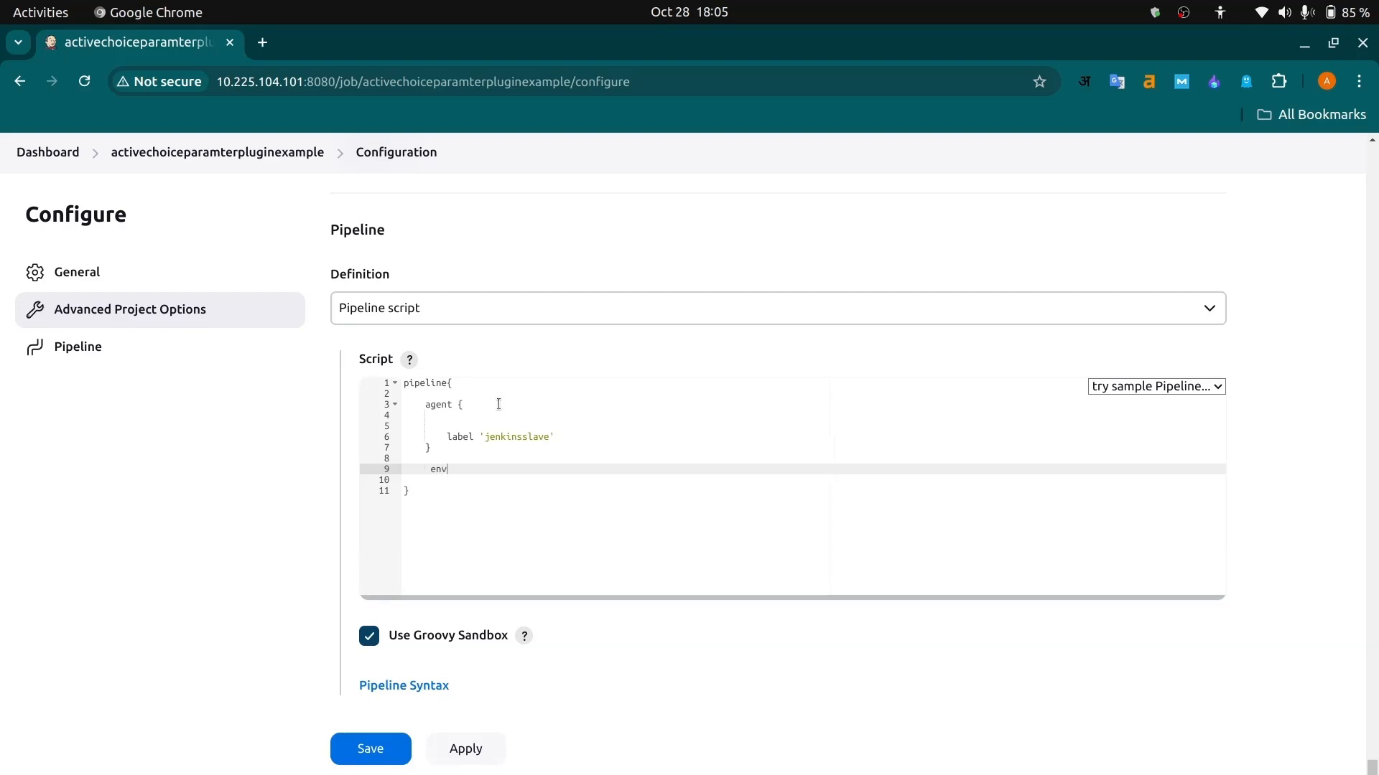
key("BackSpace")
key("BackSpace")
key("BackSpace")
type("ronment {}")
key("Return")
key("Return")
key("Return")
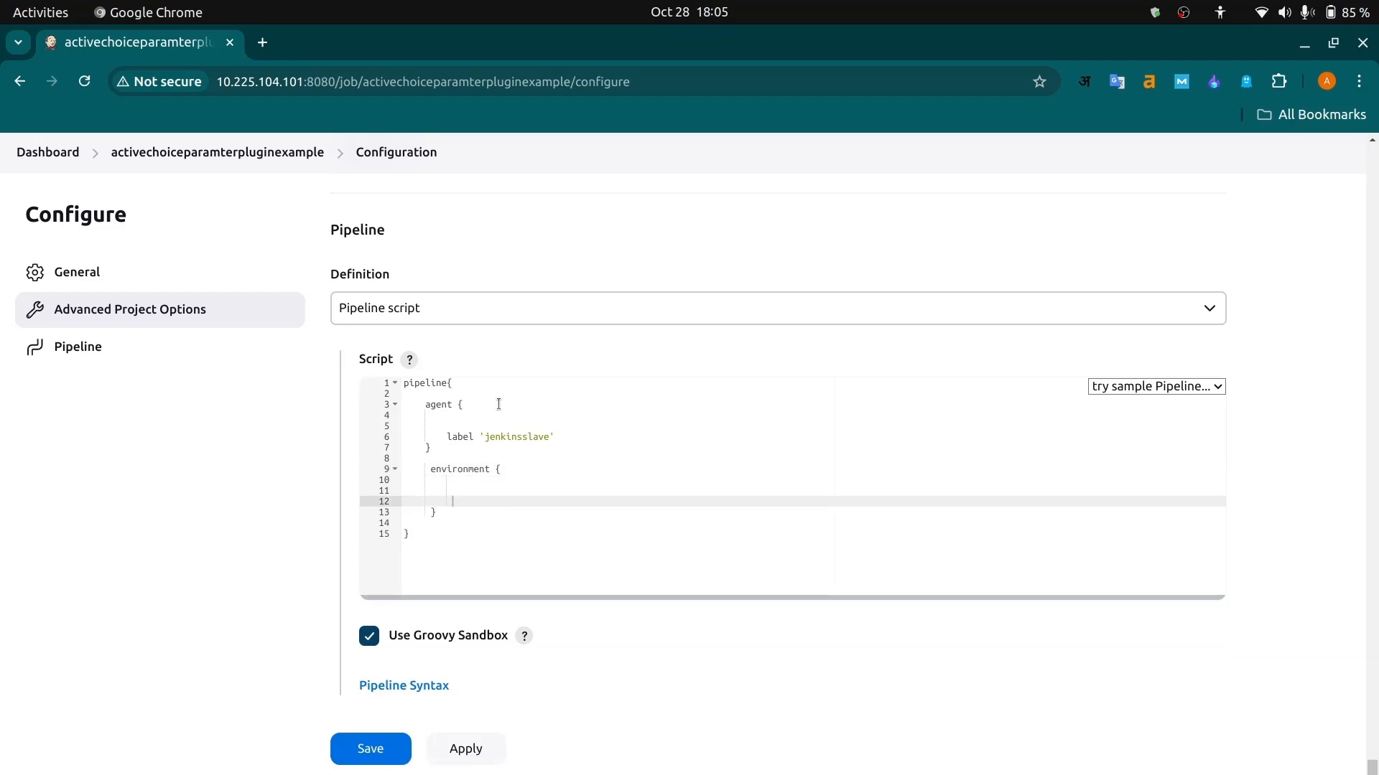
key("Up")
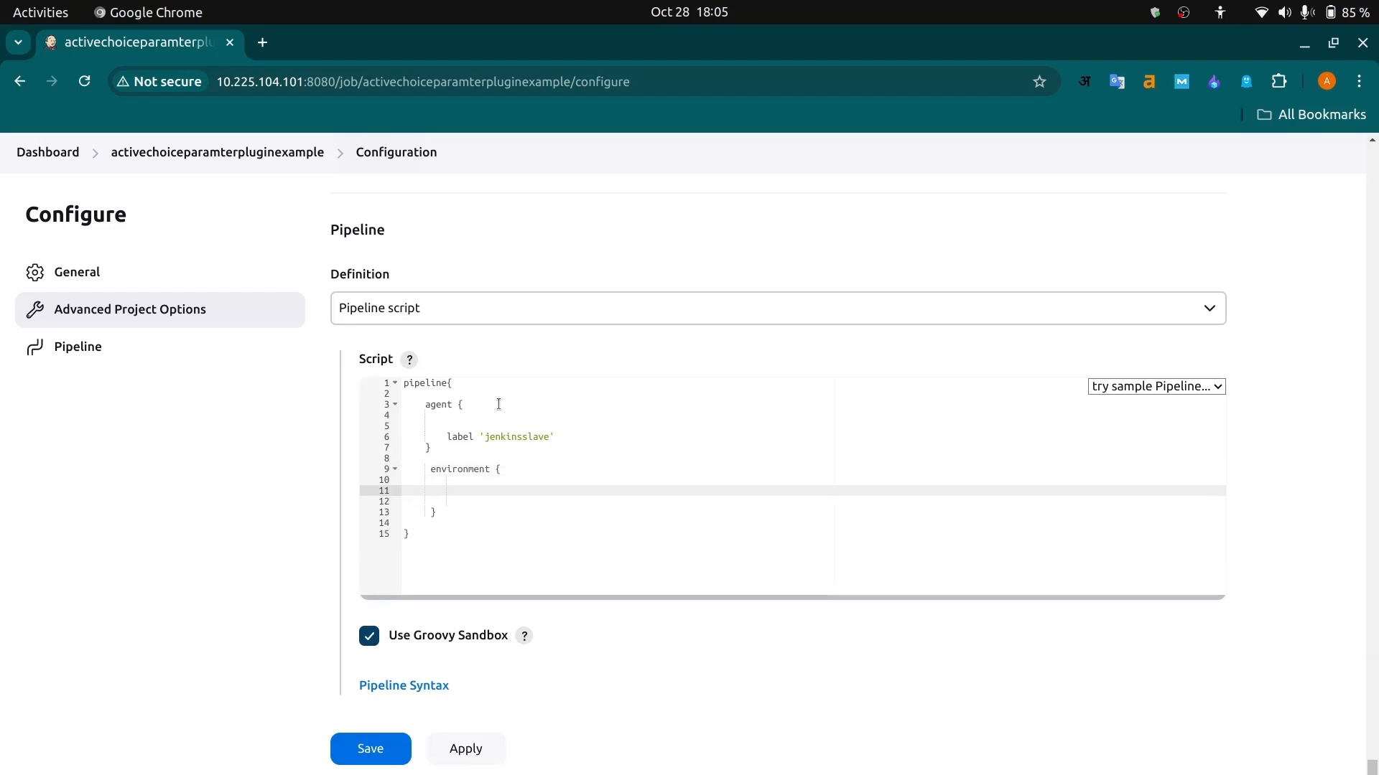
- Define the variable SERVER_IP = "" as an empty string in the environment block
type("SERVER_IP = \"")
key("Return")
key("BackSpace")
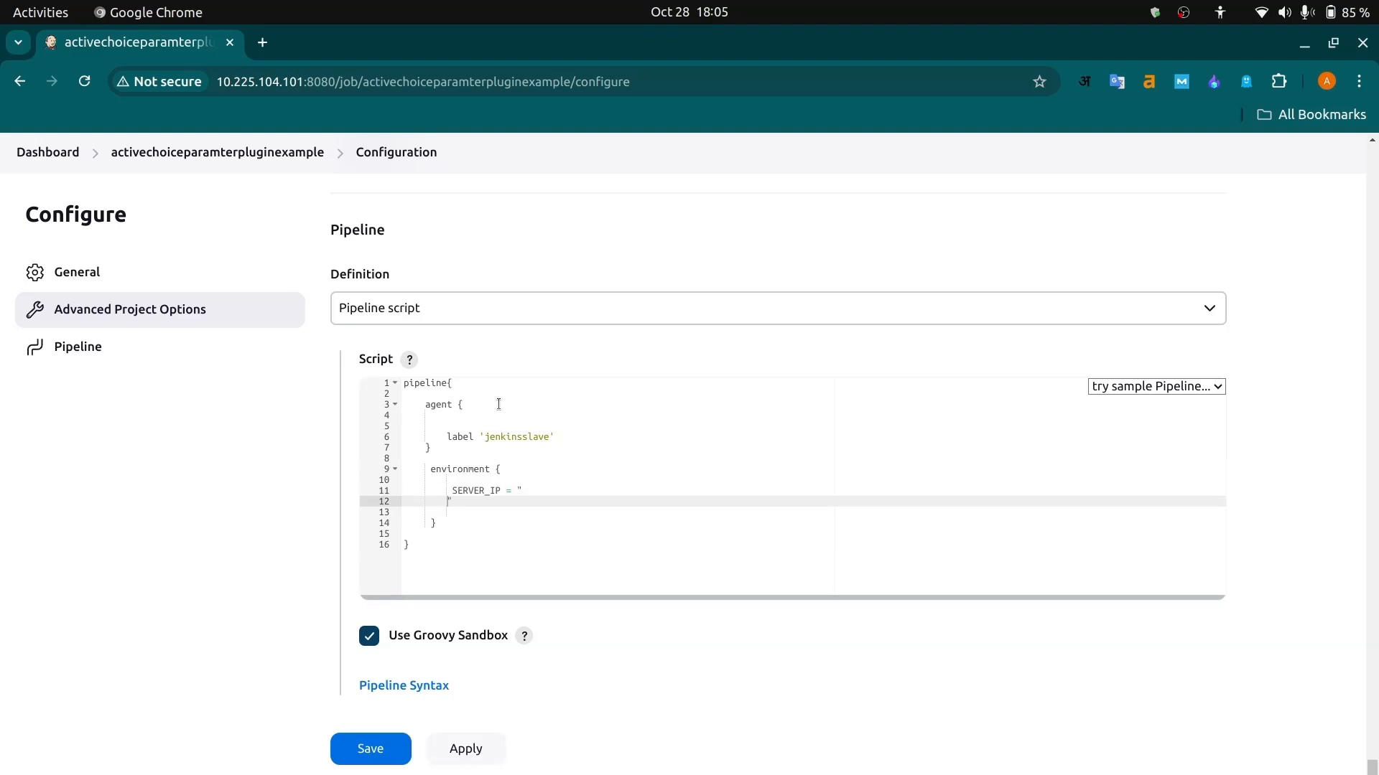
key("BackSpace")
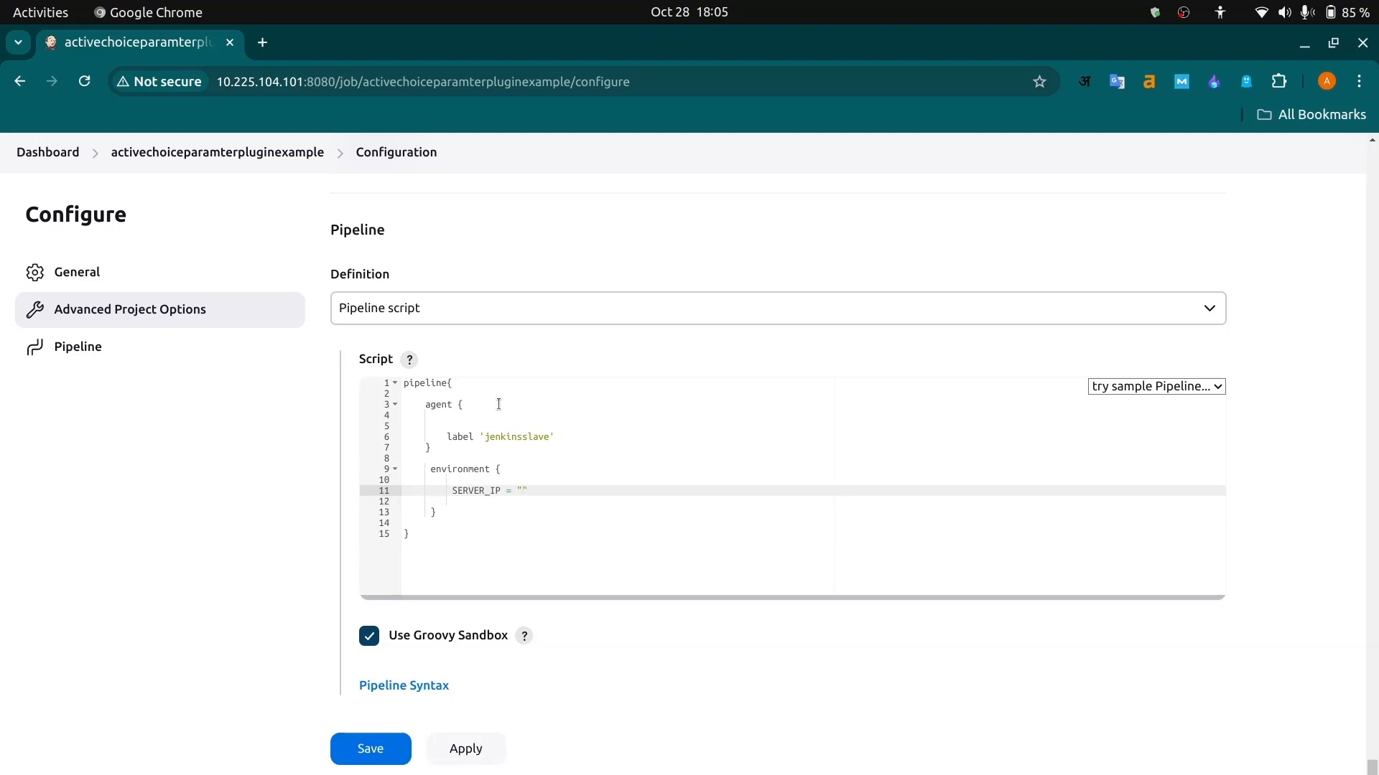
- Define SERVER_USER_NAME = "devopsadmin" below SERVER_IP in the environment block
key("Return")
type("SERVER_")
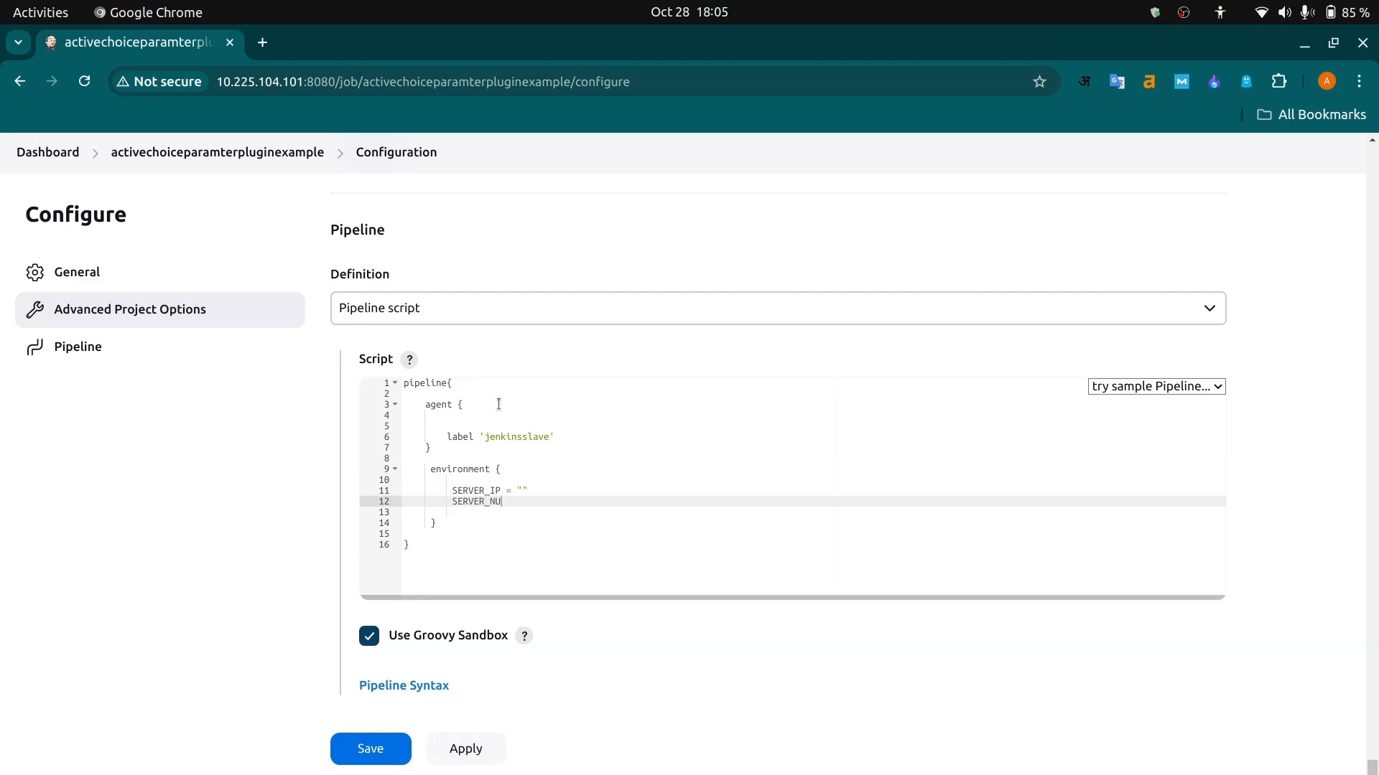
type("USER_NAME= DEVOP")
key("BackSpace")
key("BackSpace")
key("BackSpace")
key("BackSpace")
key("BackSpace")
key("BackSpace")
type("devopsadmin")
key("Left")
key("Left")
key("Left")
key("Left")
key("Left")
key("Left")
key("Left")
key("Left")
key("Left")
key("Left")
key("Left")
type("\"")
key("Left")
key("Left")
key("Right")
key("Down")
key("Down")
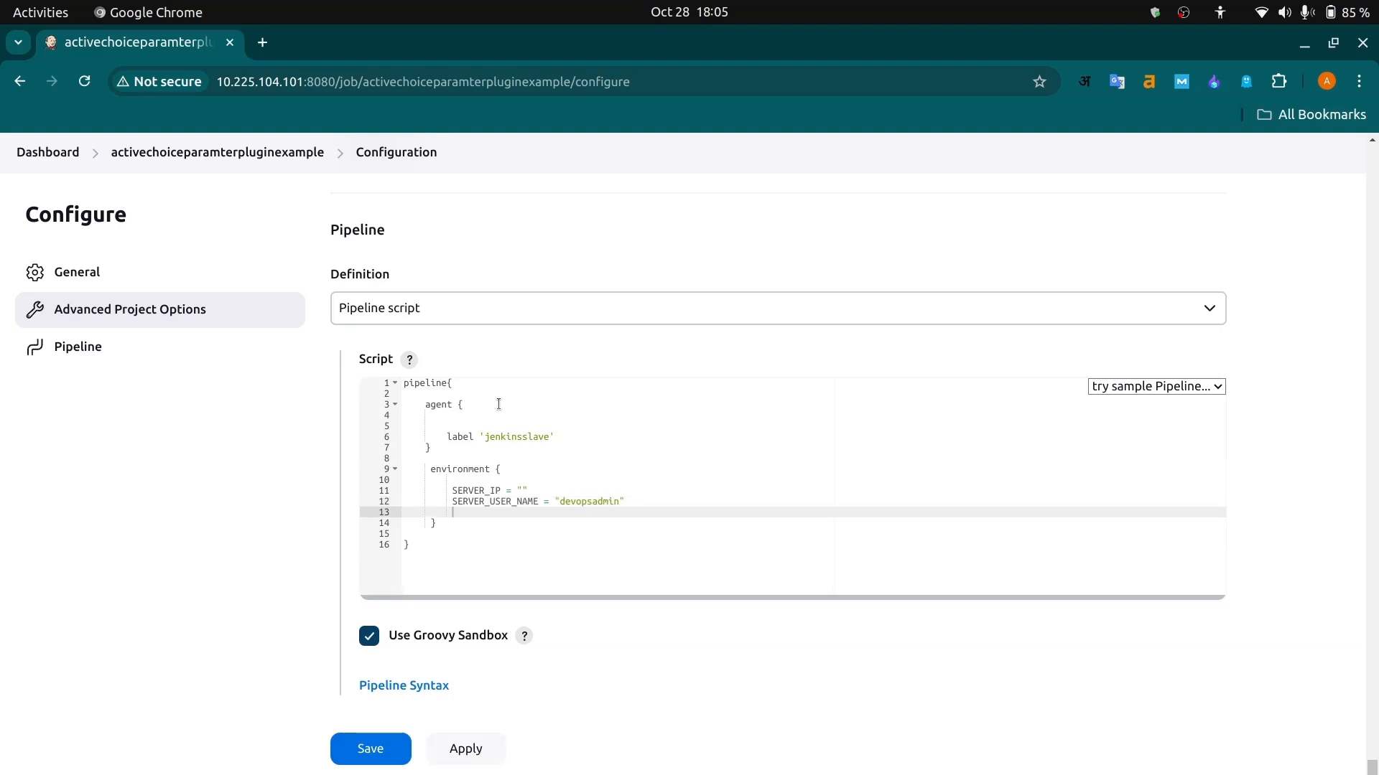
- Add an empty stages{} block below the environment block in the pipeline script
key("Return")
key("Return")
key("Return")
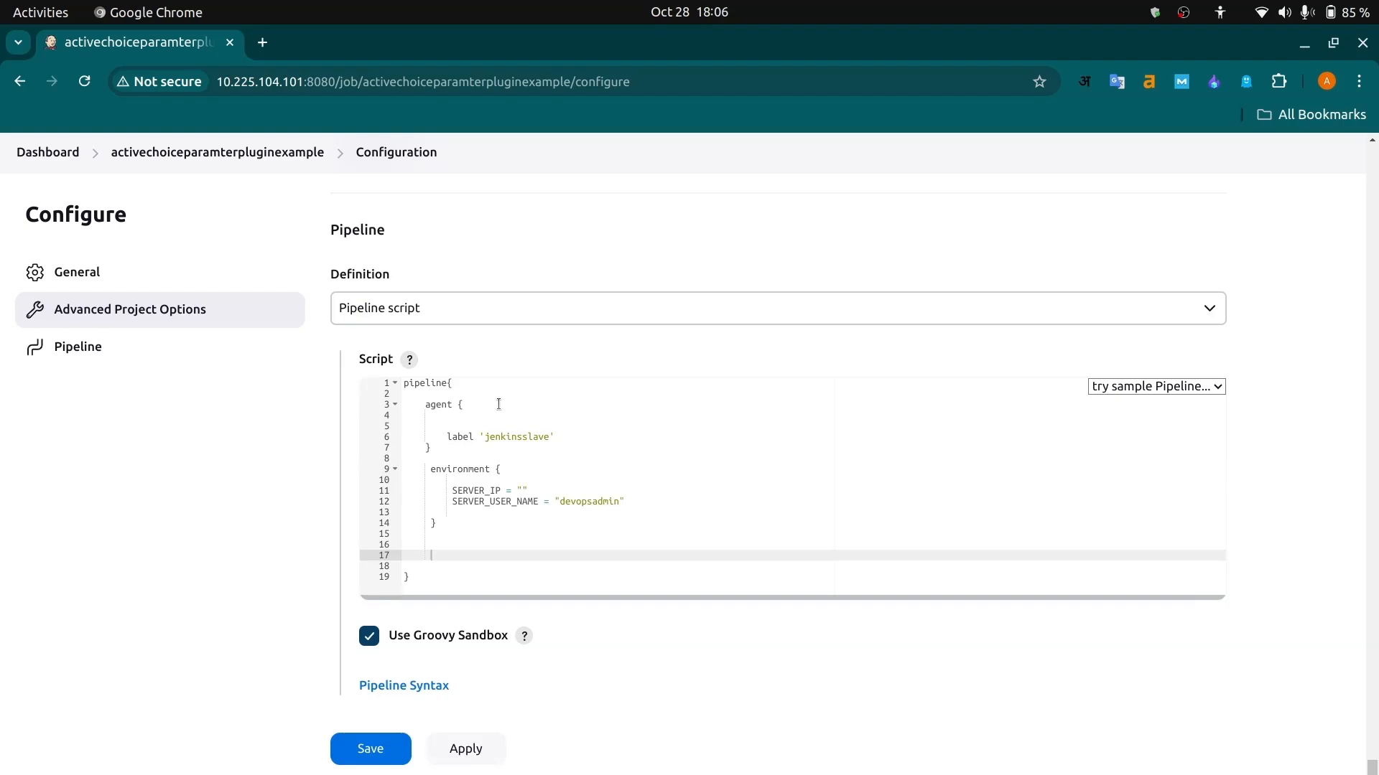
type("stages{")
key("Return")
key("Return")
key("Return")
key("Return")
key("Return")
key("Up")
key("Up")
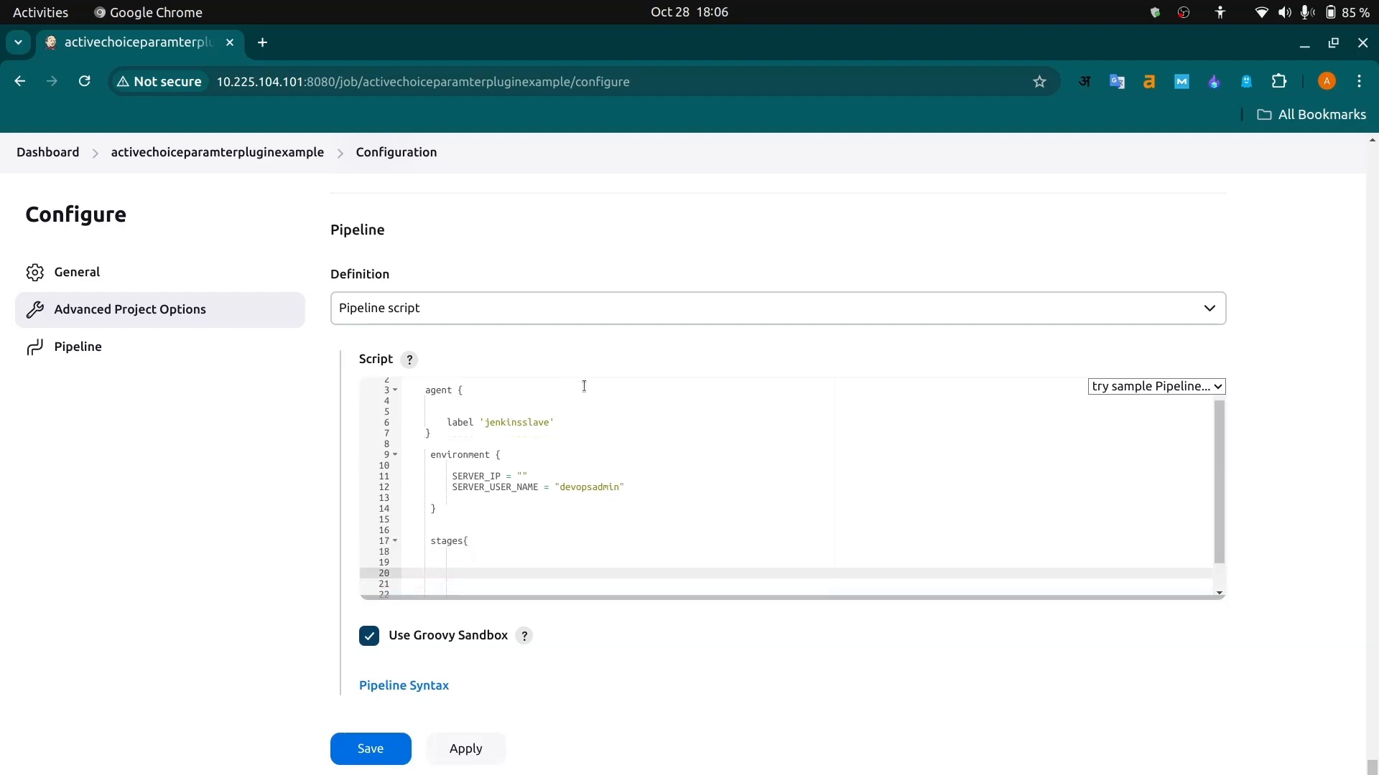
- Add a stage('selecting server'){} block inside the stages block
scroll(586, 388, "down", 1)
type("stag")
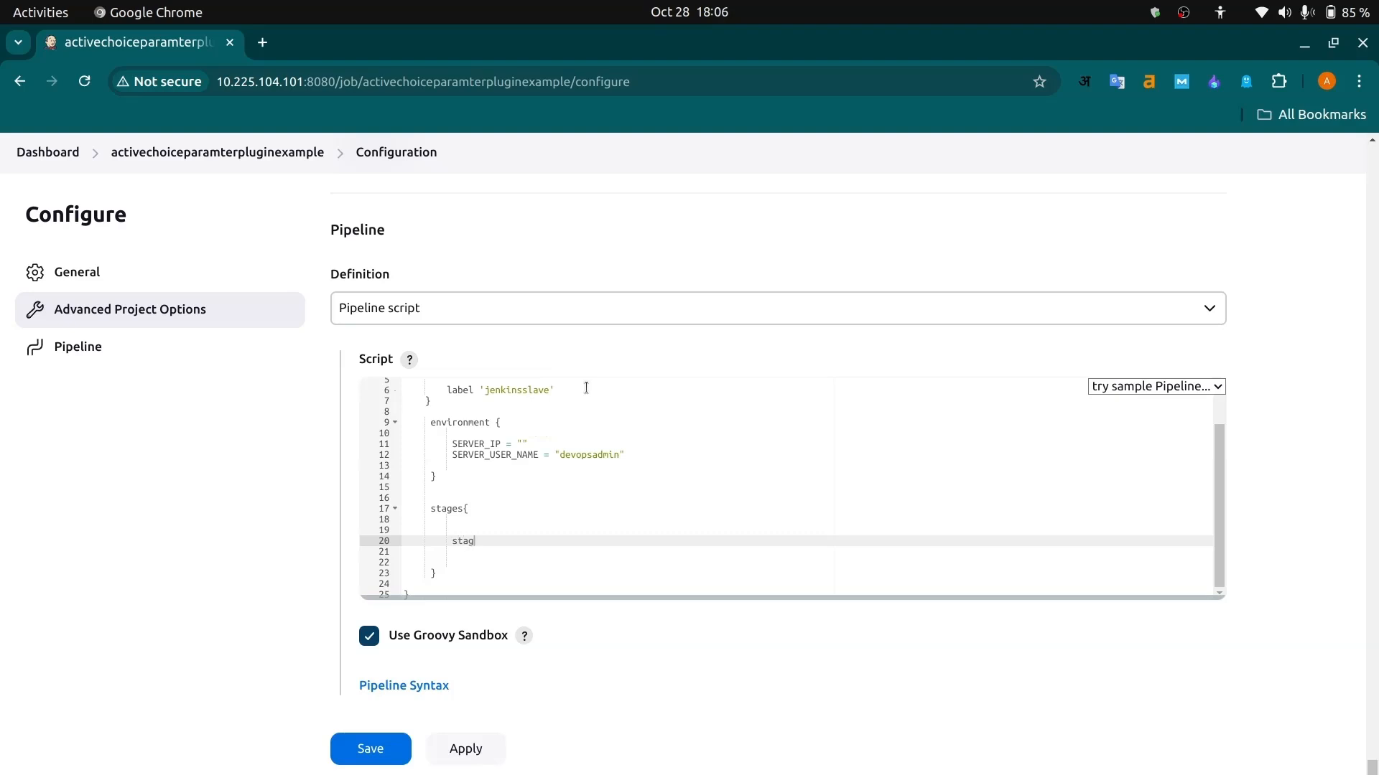
type("e('selecting server")
key("End")
type("{}")
key("Return")
key("Return")
key("Return")
key("Return")
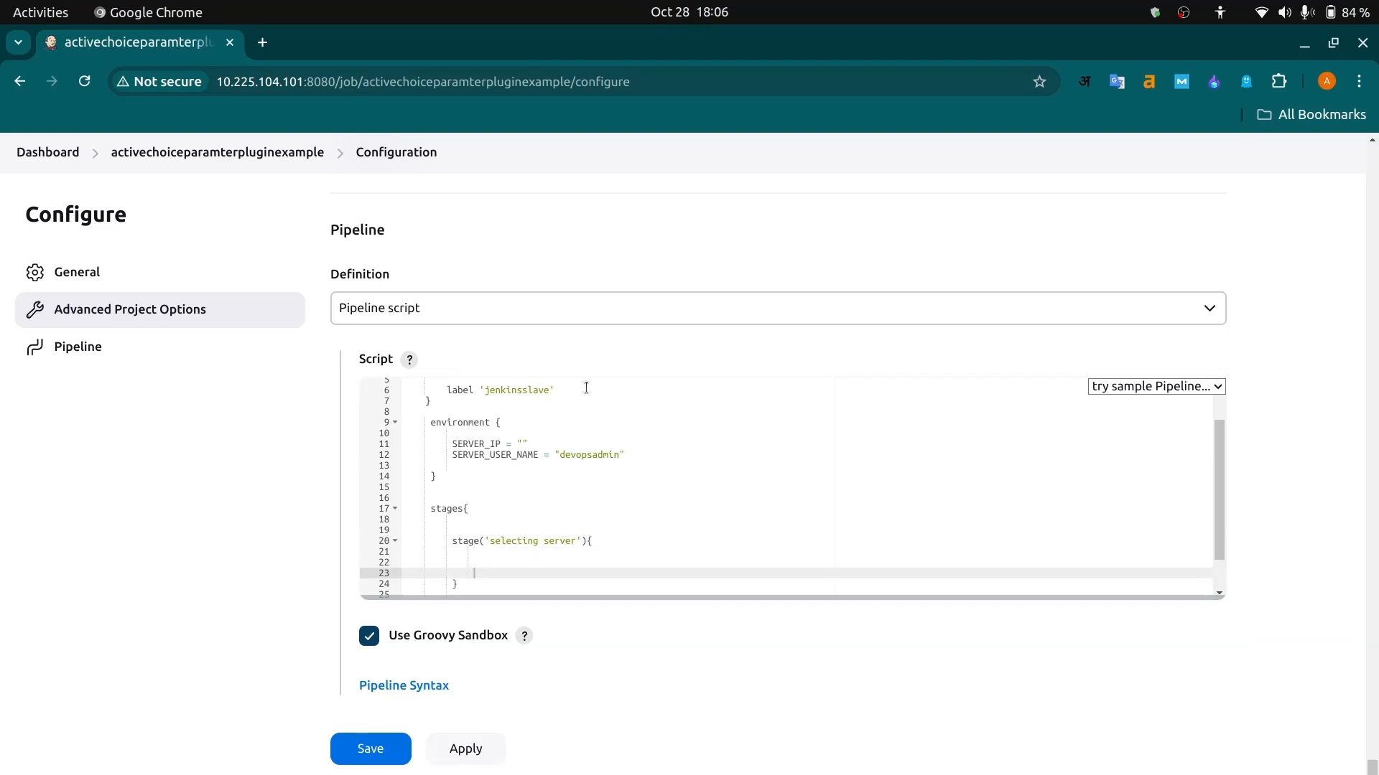
- Add an empty steps {} block inside the 'selecting server' stage
key("Up")
type("steps {}")
key("Return")
key("Return")
key("Return")
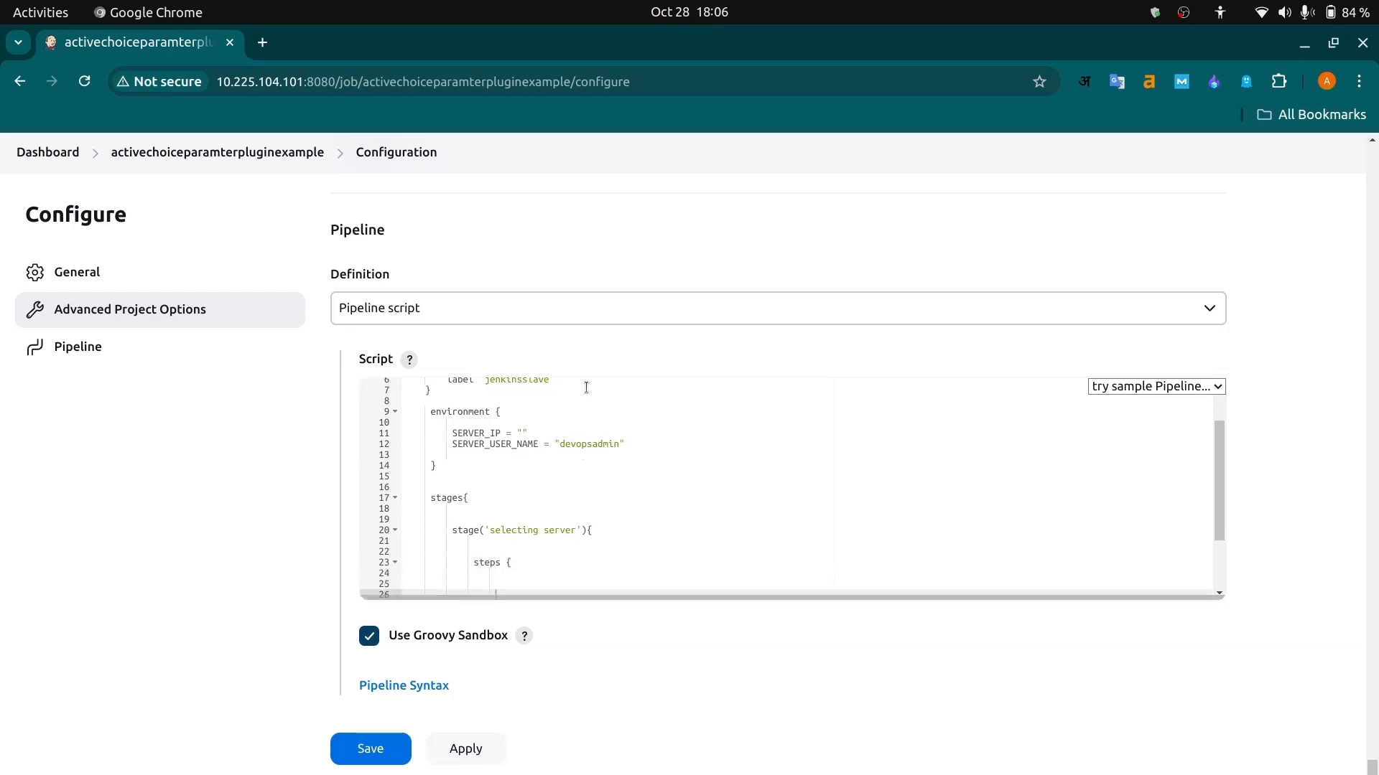
scroll(702, 481, "down", 3)
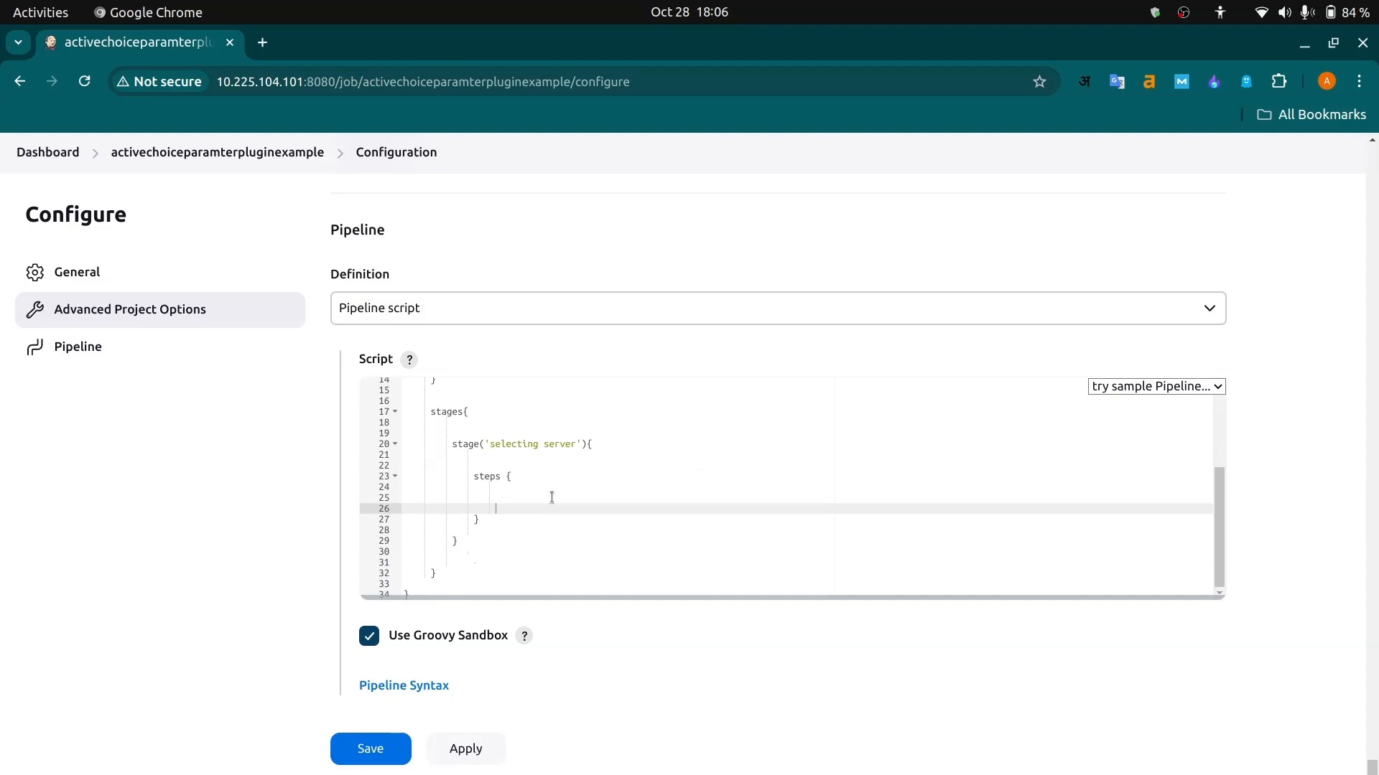
- Add an empty script {} block inside the steps block of the 'selecting server' stage
left_click(516, 490)
key("Return")
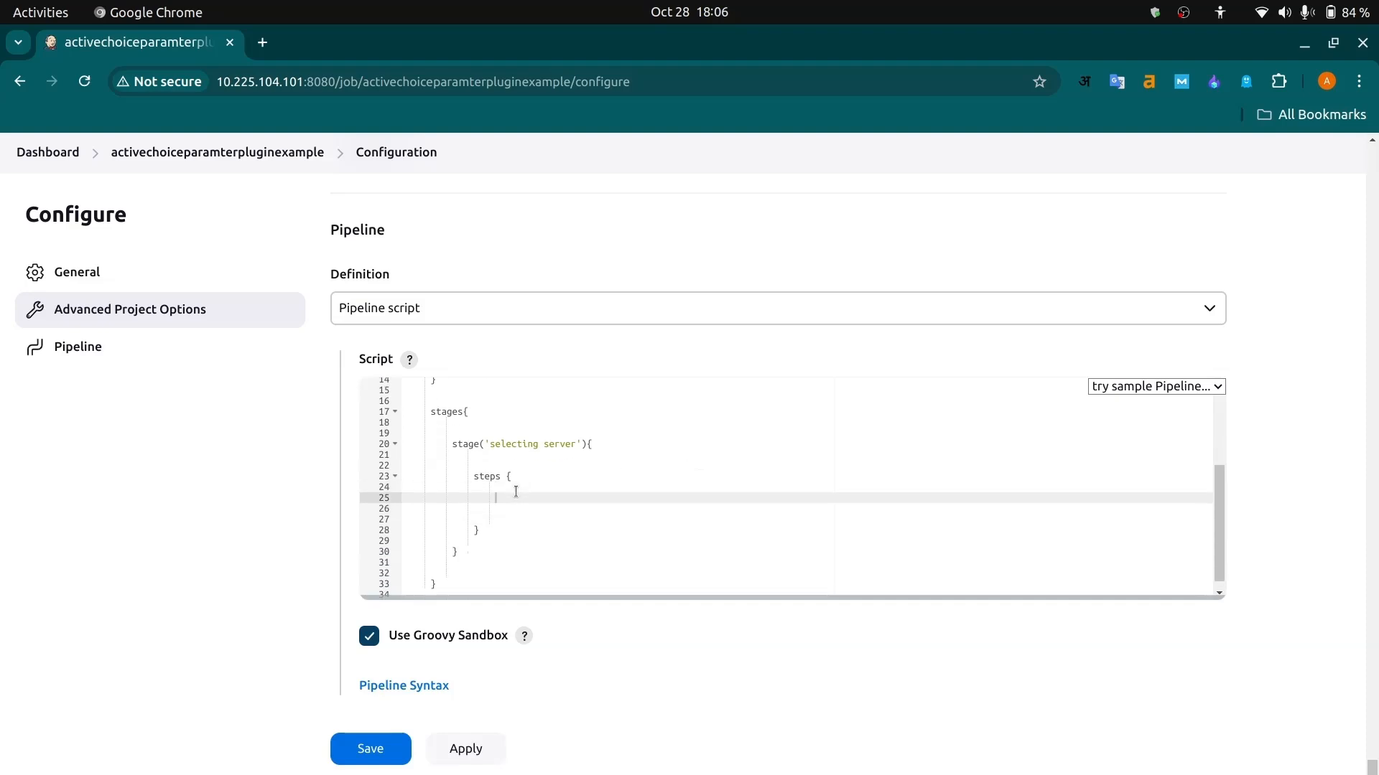
type("script {")
key("Return")
key("Return")
key("Return")
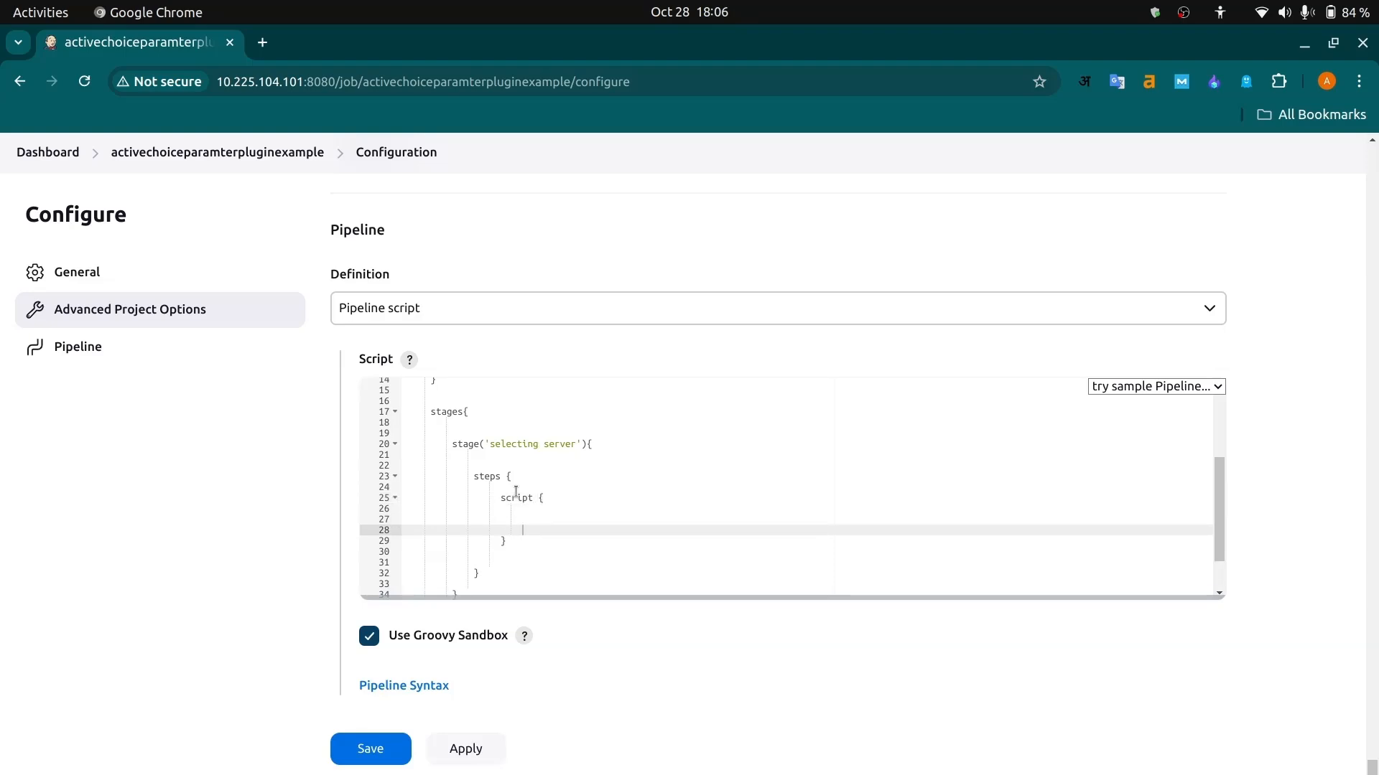
key("Up")
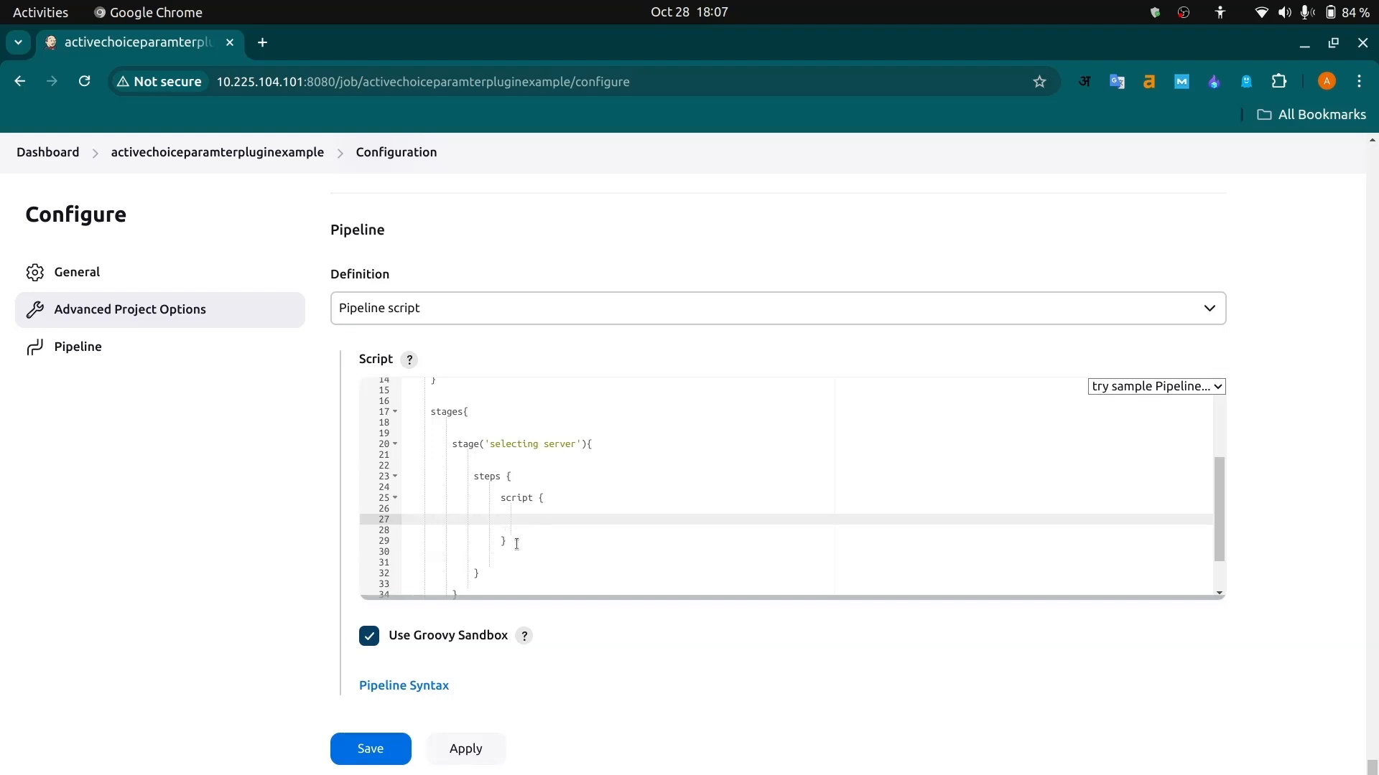
left_click_drag(511, 540, 394, 496)
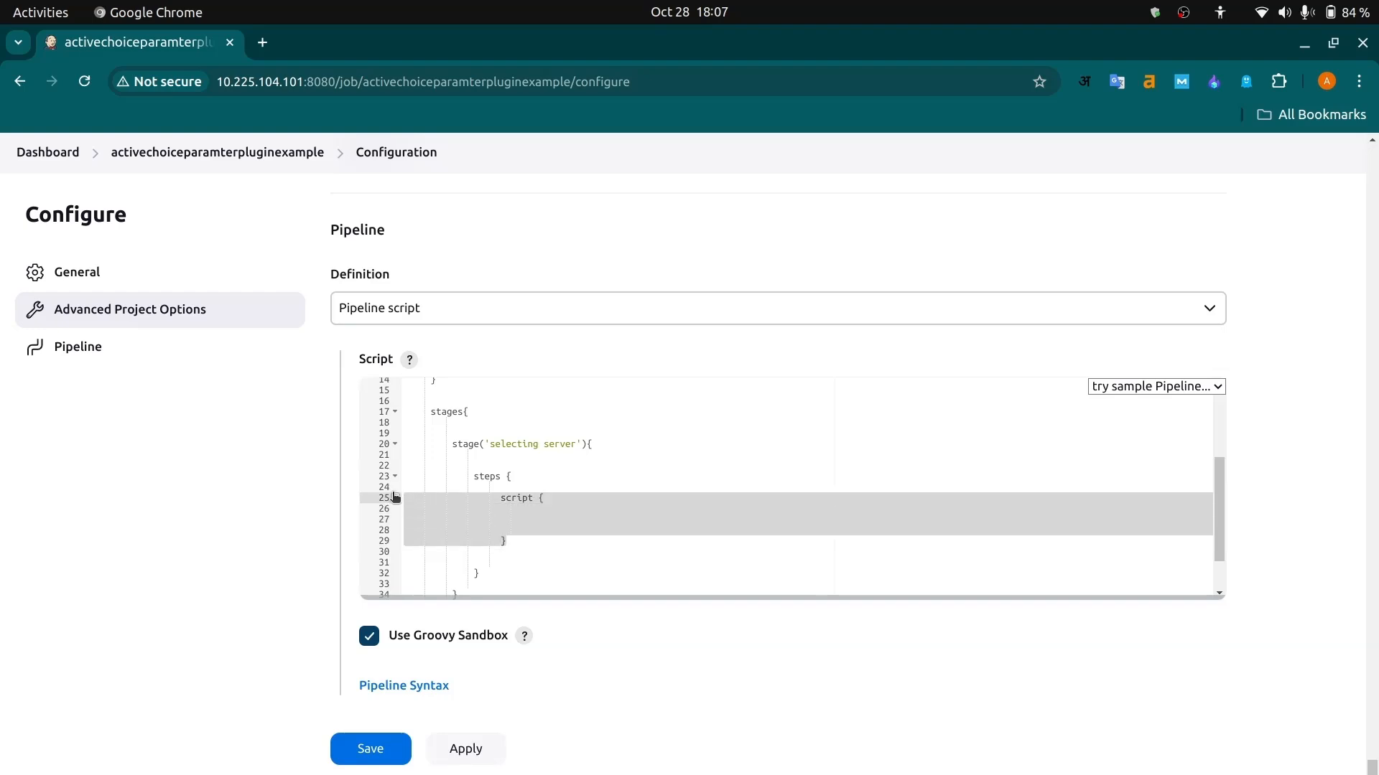
left_click(514, 544)
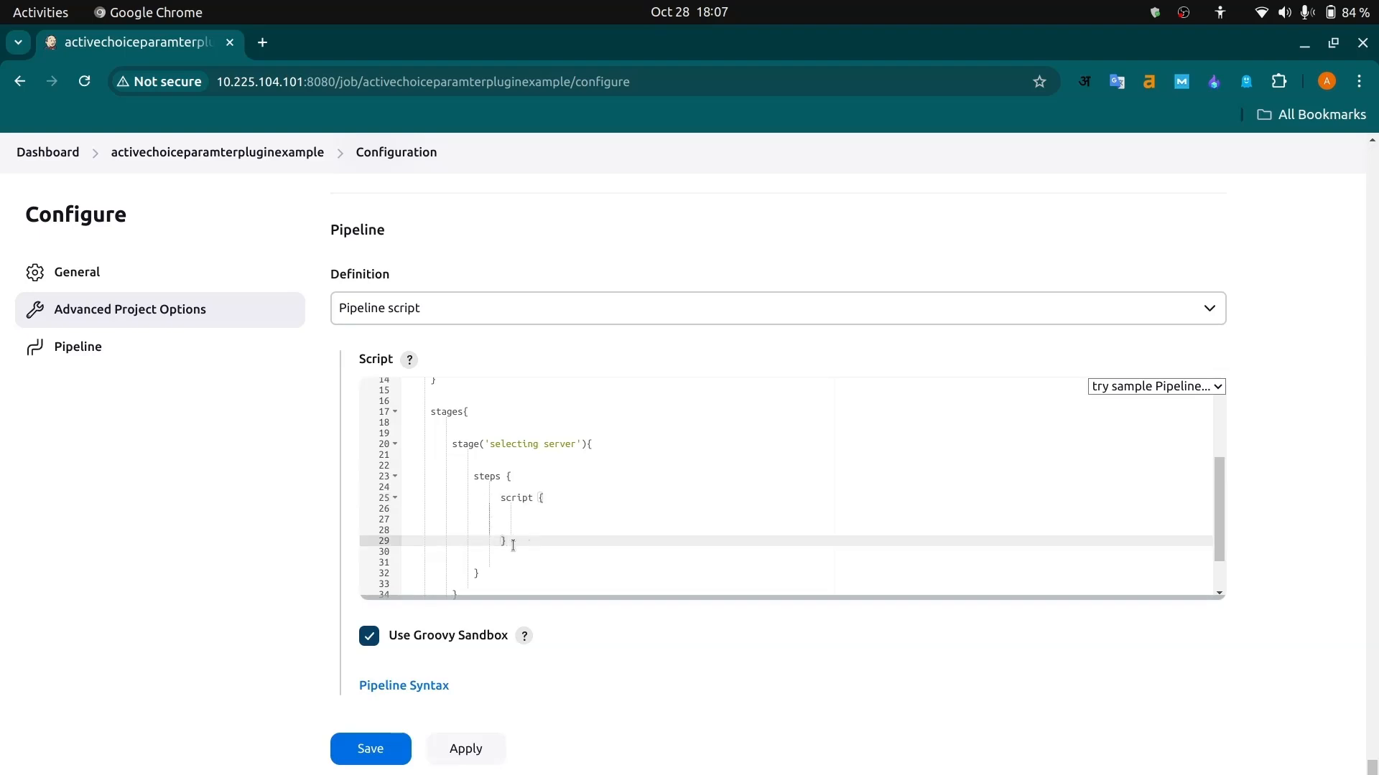
left_click_drag(513, 545, 439, 509)
left_click(550, 518)
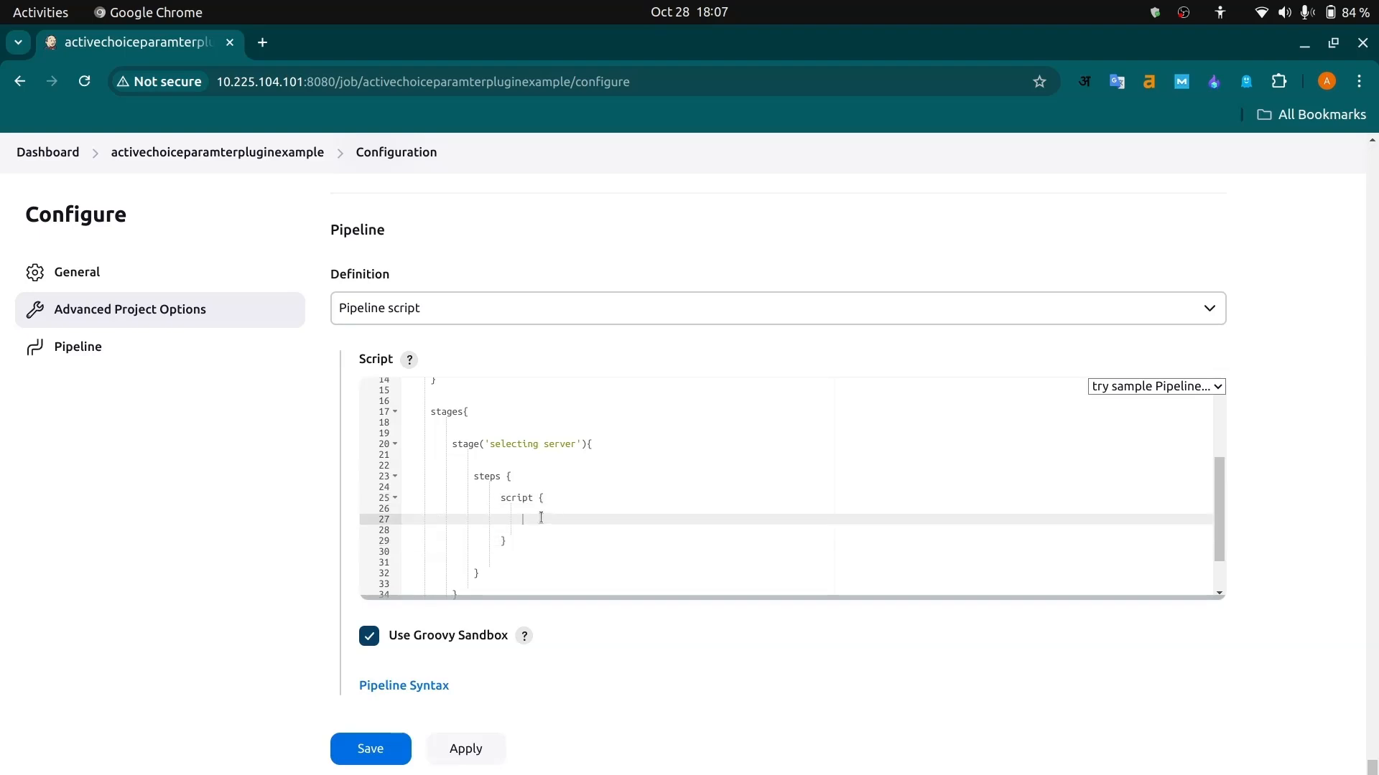
- Add an extra blank line in the script block and enter the variable name SERVER_IP there
key("Return")
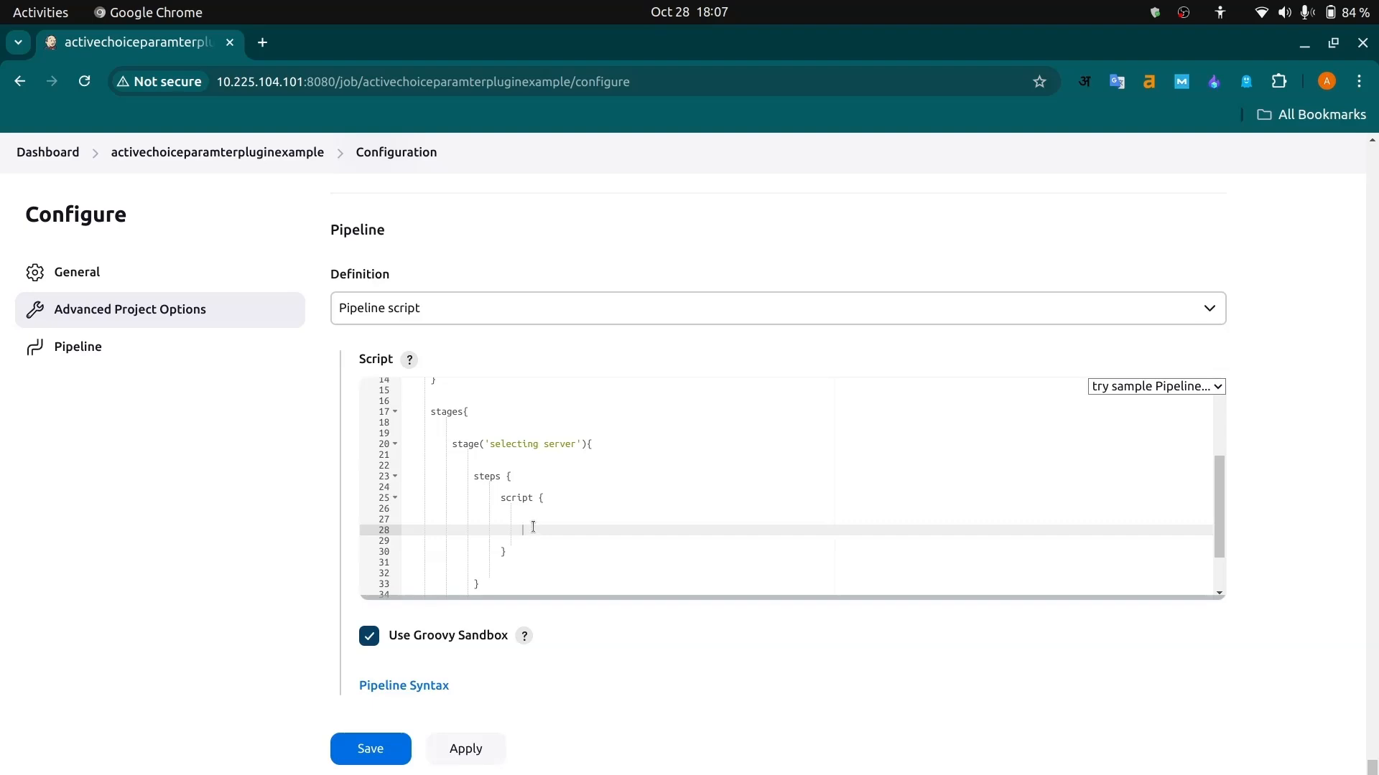
scroll(524, 465, "up", 3)
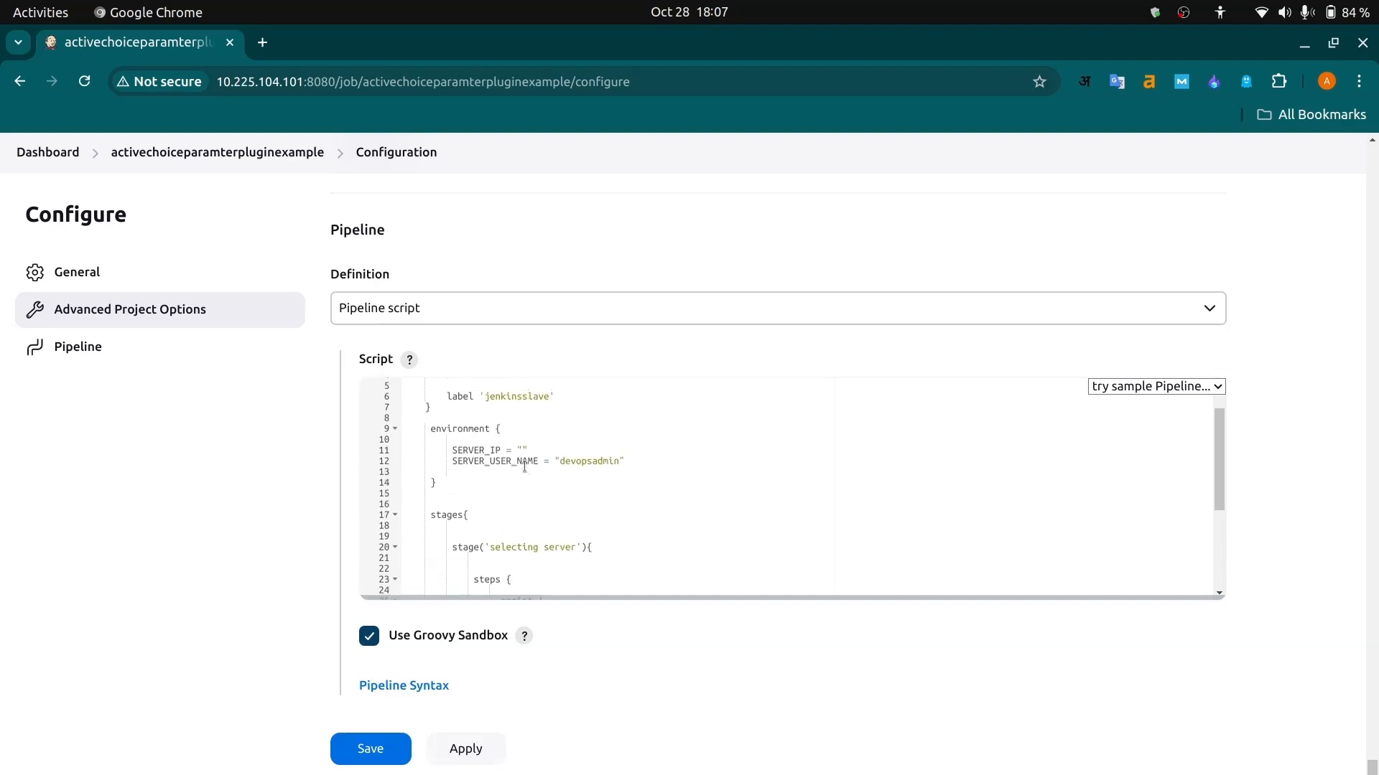
scroll(524, 466, "down", 3)
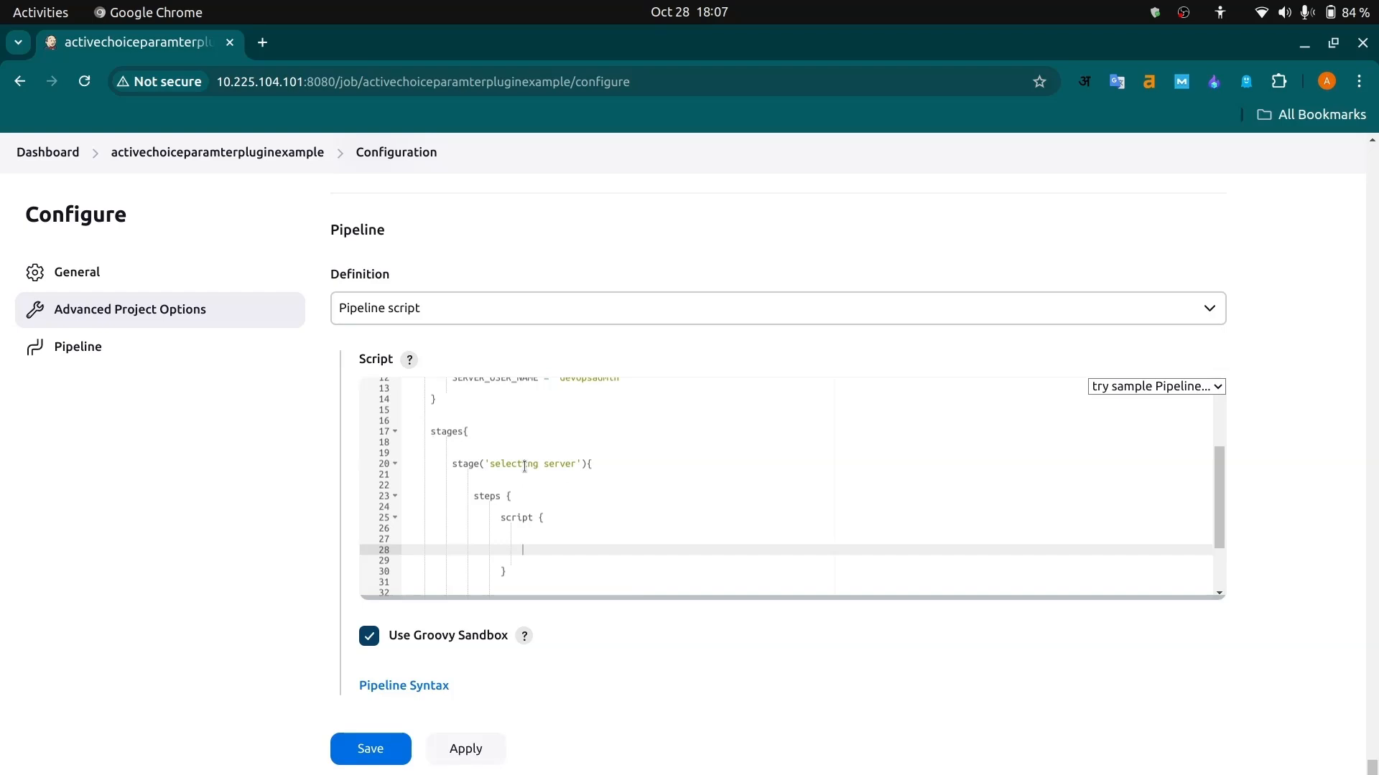
left_click(531, 542)
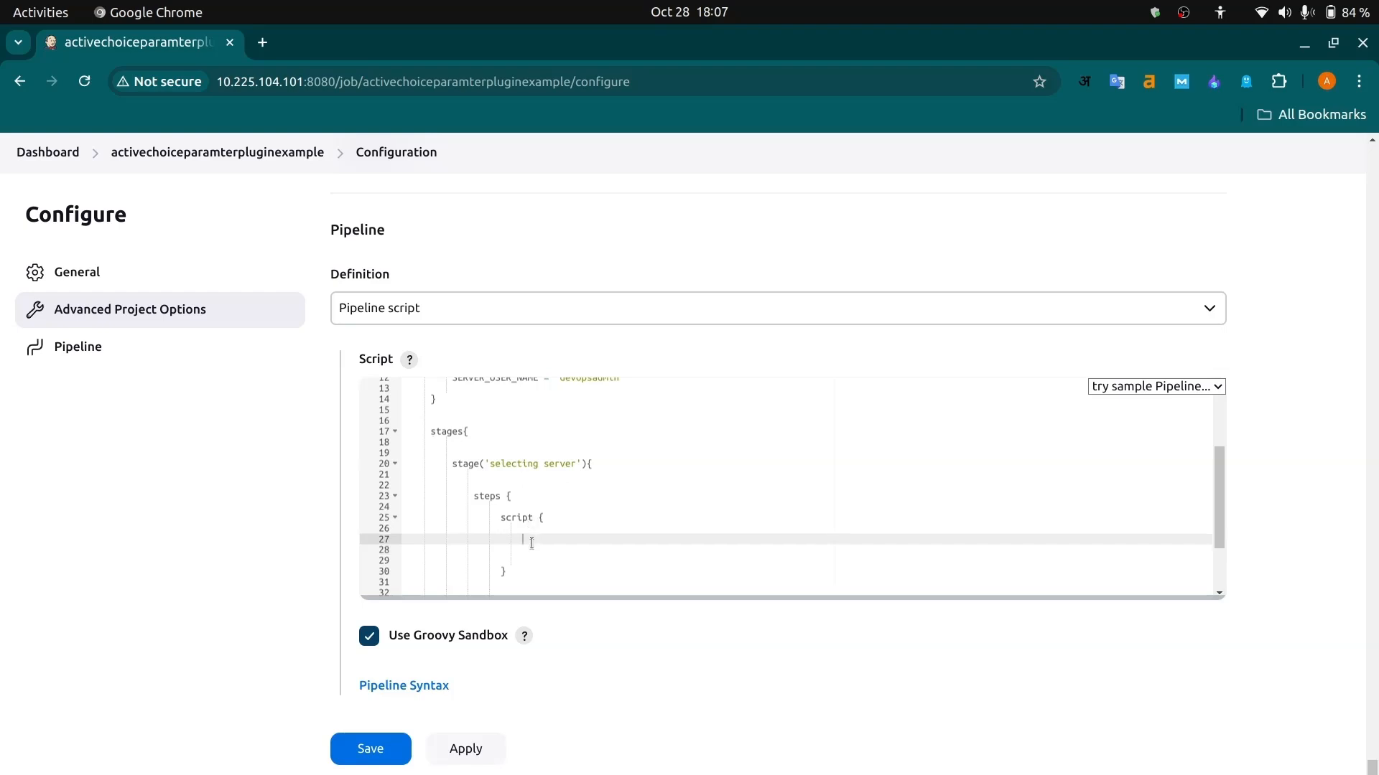
type("sh")
type("RVER")
type("_IP=")
- Switch to Visual Studio Code and open JenkinsFile to view its Server Selection and Production Deployment stages
key("alt+Tab")
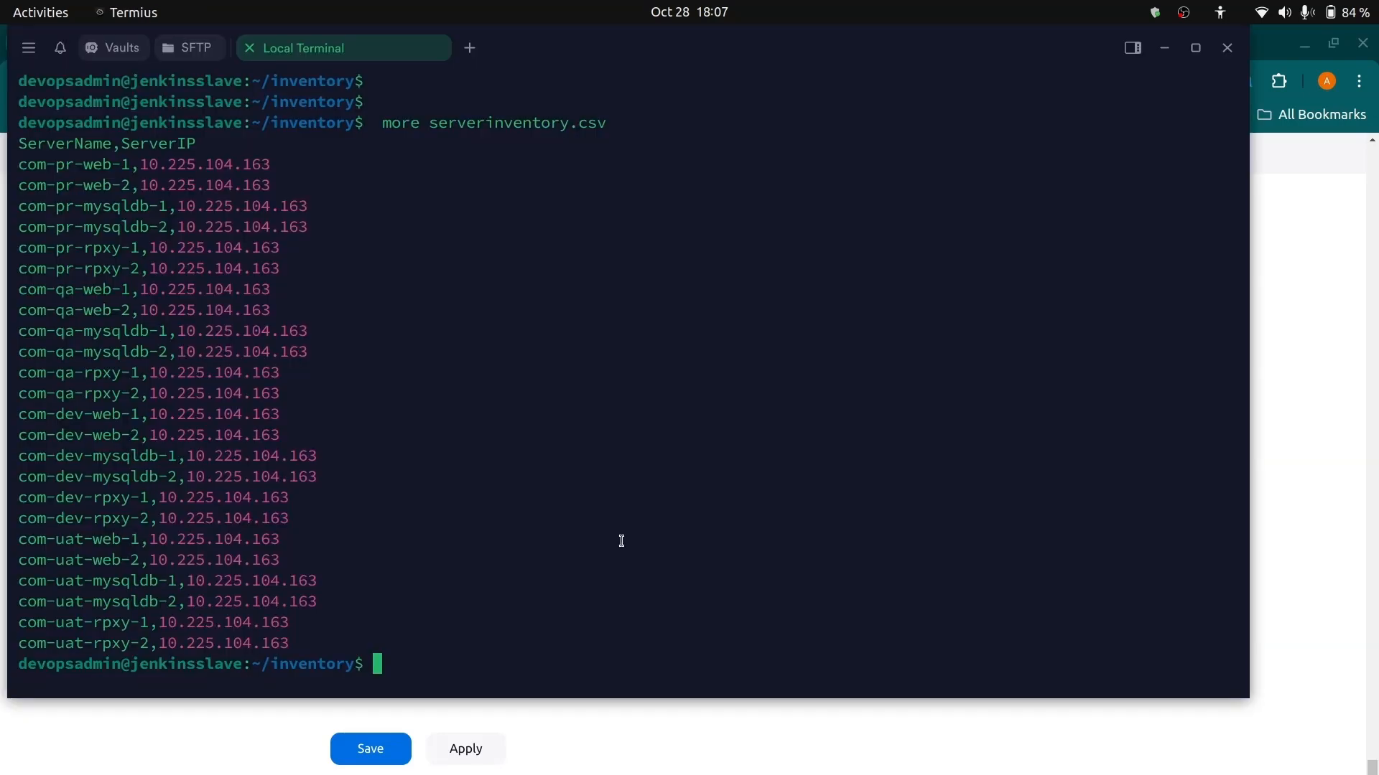
key("alt+Tab")
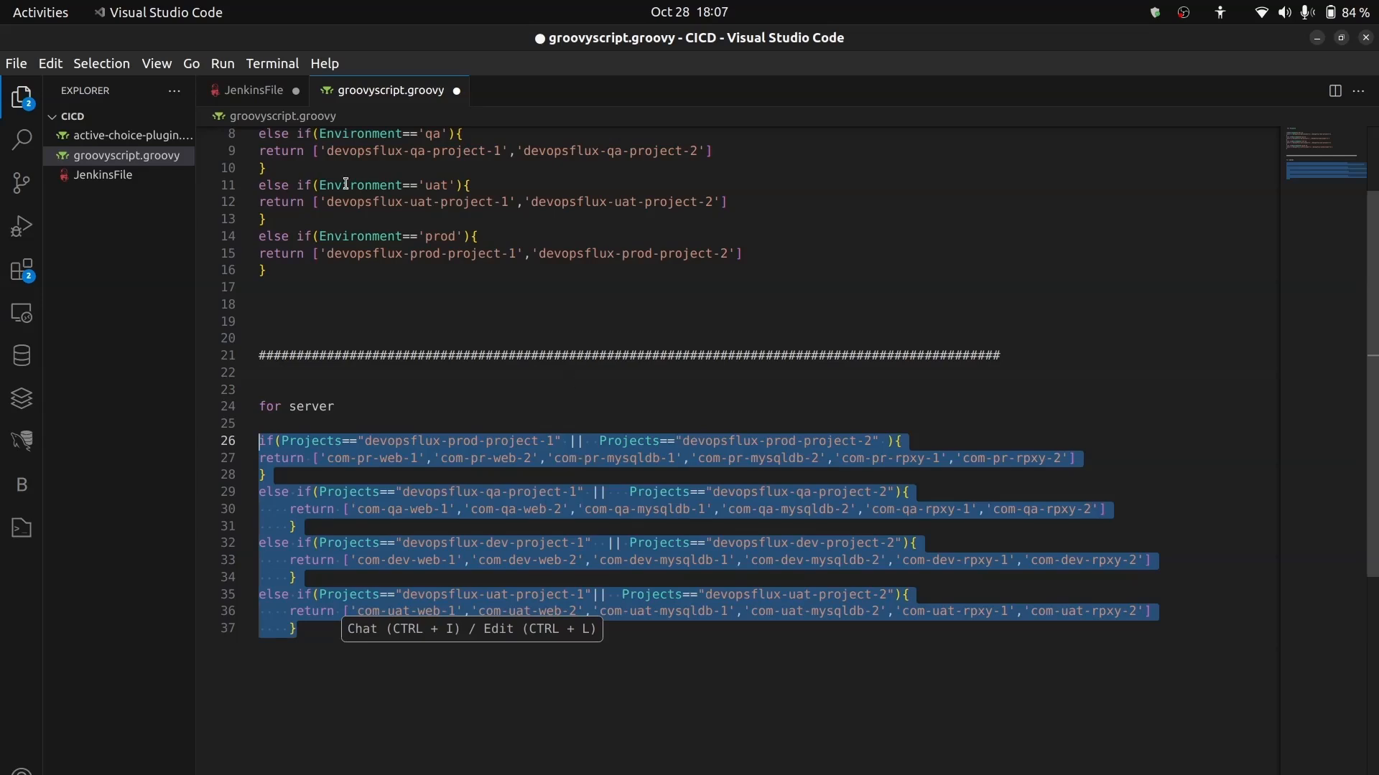
left_click(254, 89)
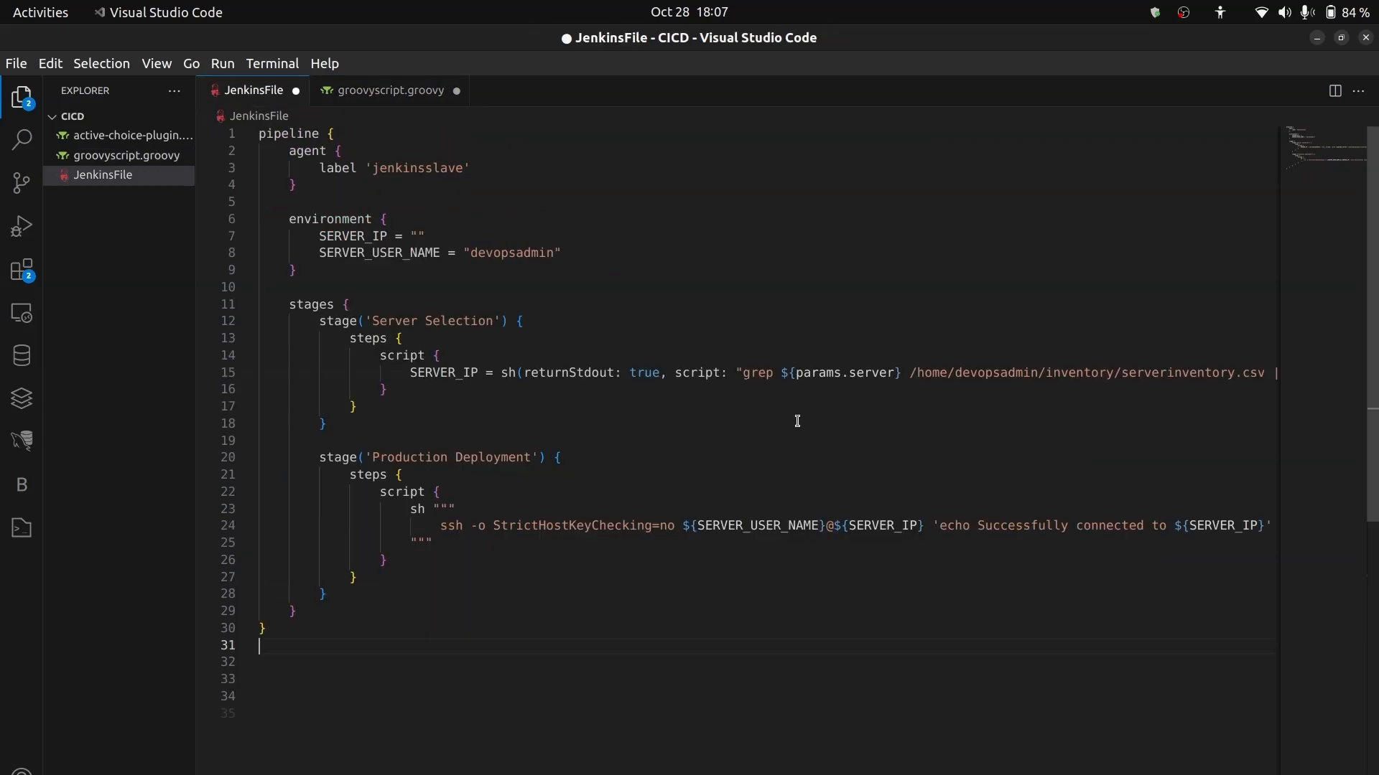
scroll(797, 421, "down", 10)
scroll(797, 421, "up", 10)
scroll(699, 453, "right", 6)
scroll(698, 453, "left", 4)
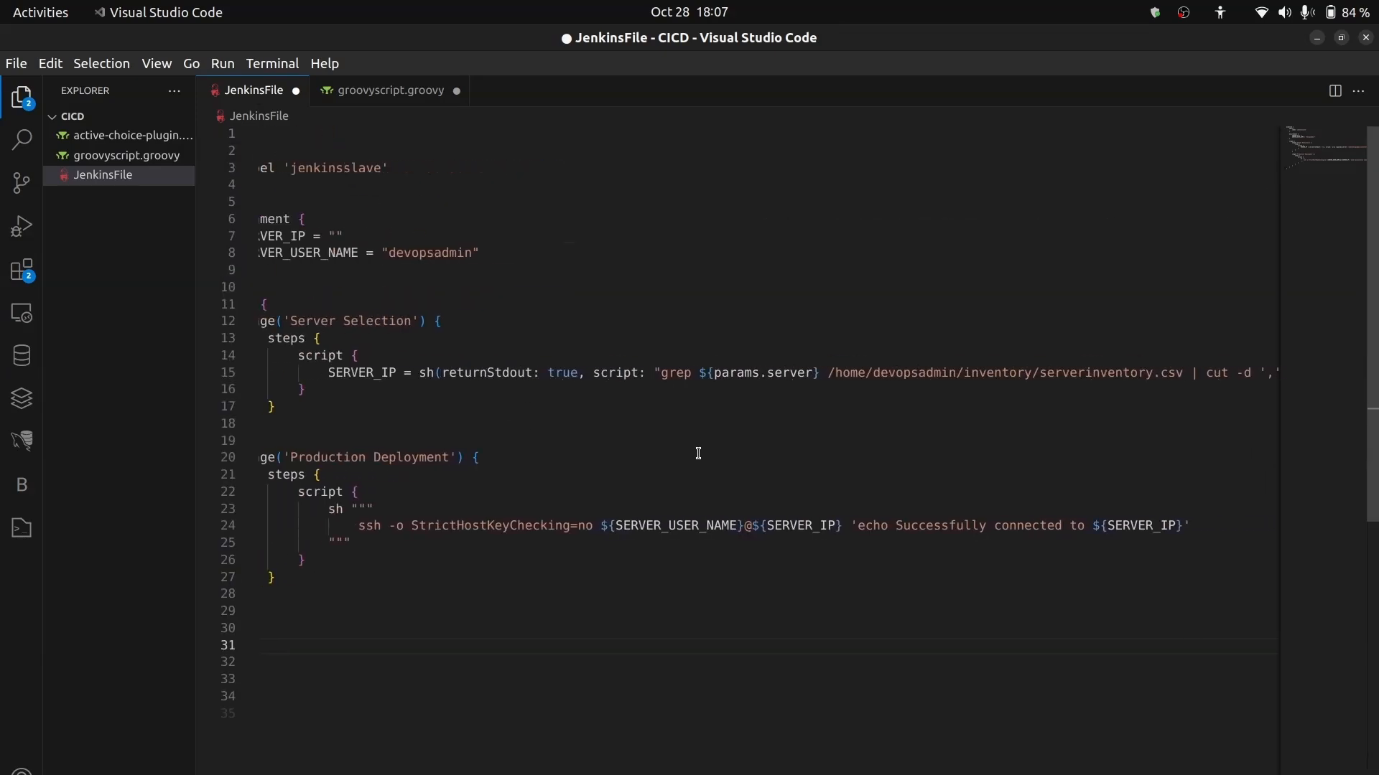
scroll(698, 453, "left", 1)
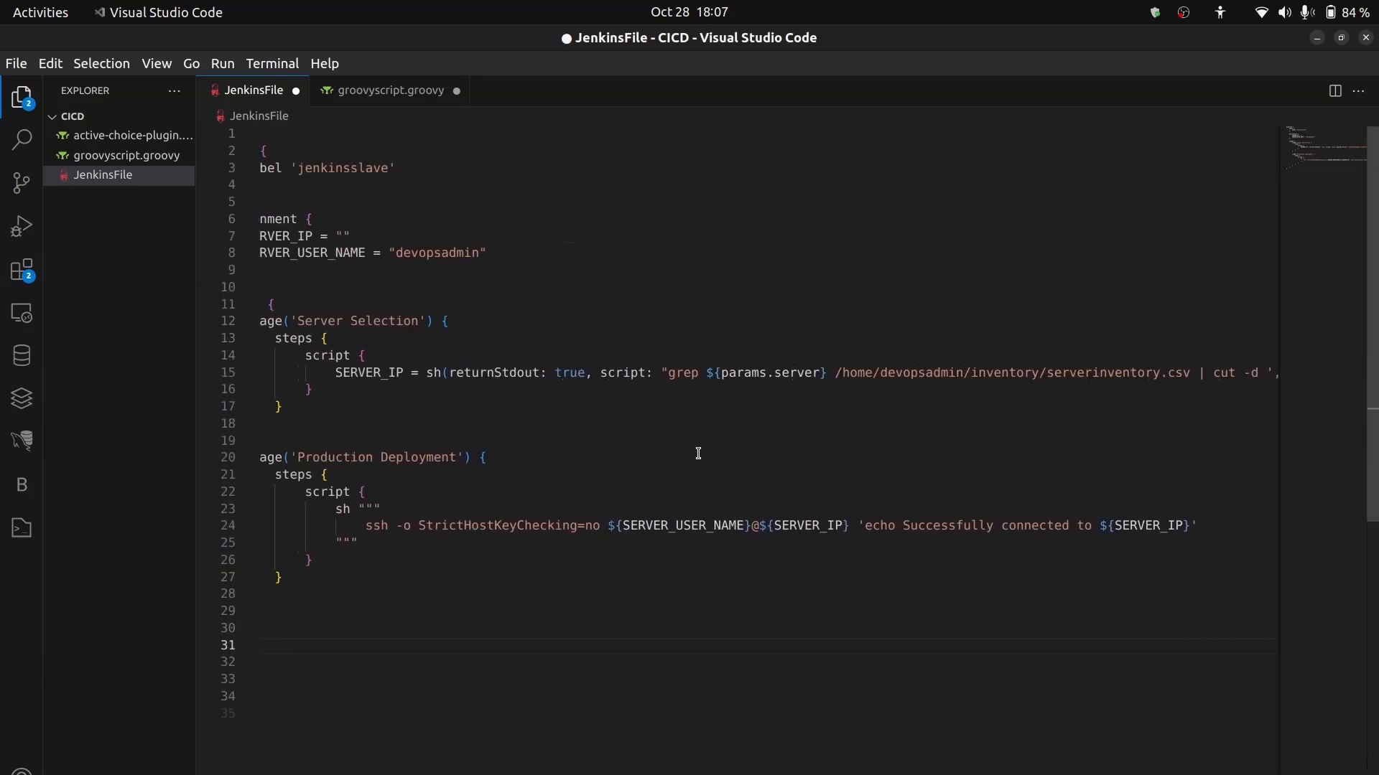
- Examine the SERVER_IP assignment in JenkinsFile, including its sh(returnStdout: true) call and the path to serverinventory.csv
double_click(338, 372)
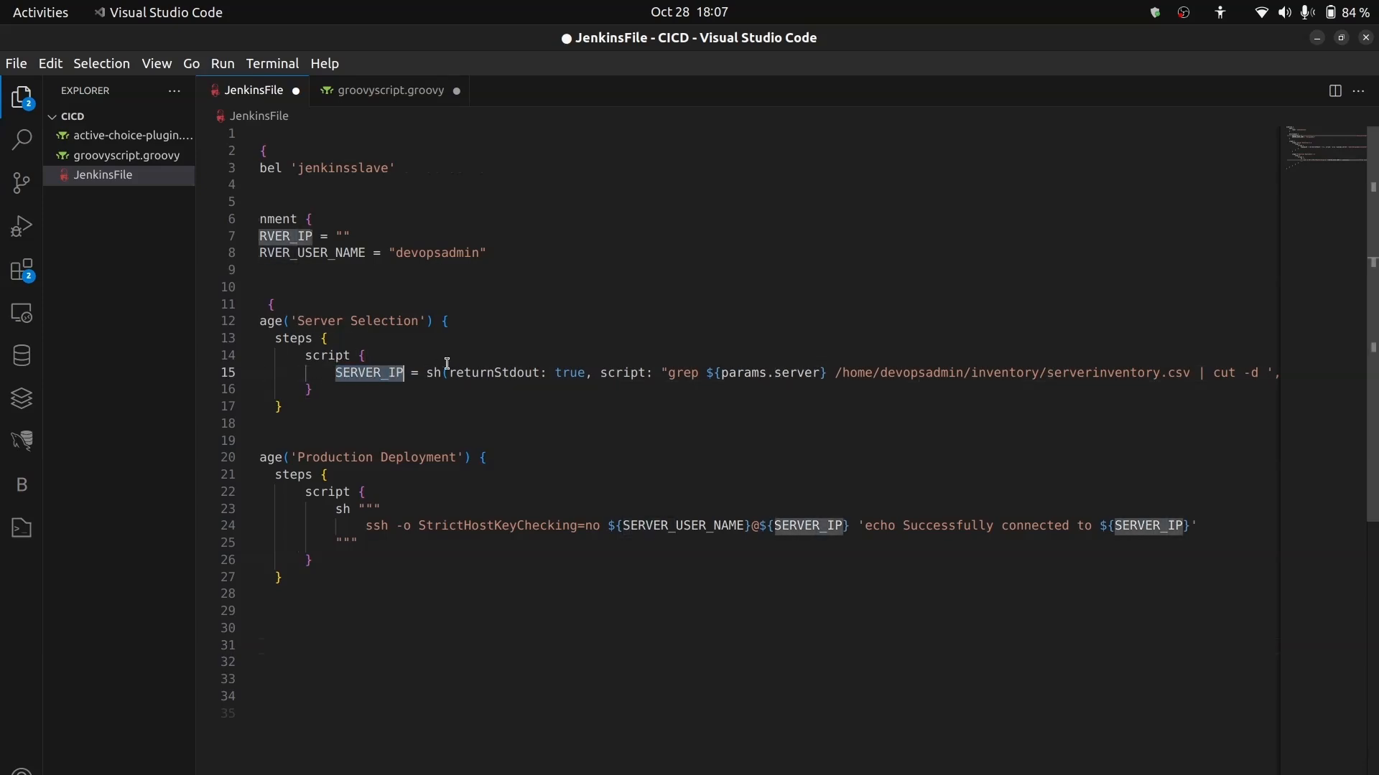
left_click_drag(426, 373, 835, 371)
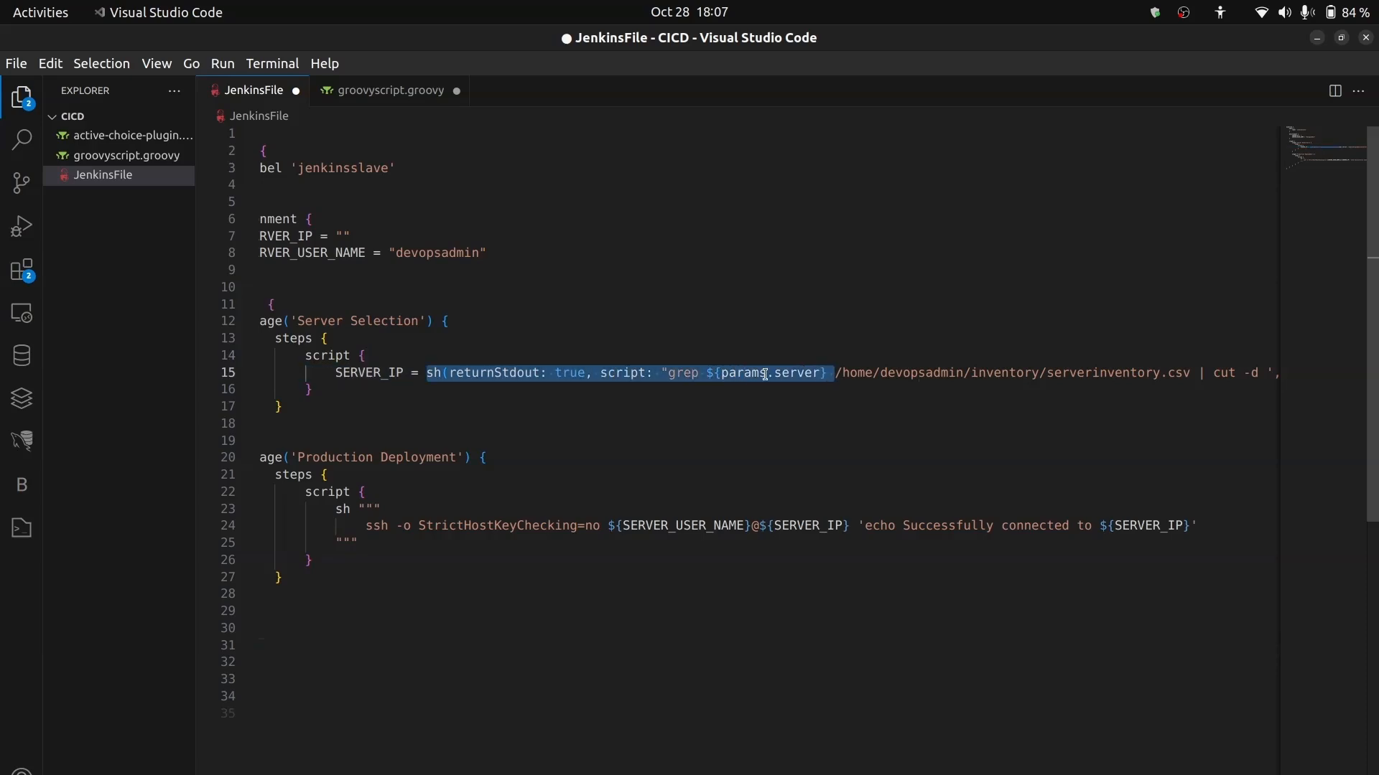
scroll(913, 431, "right", 5)
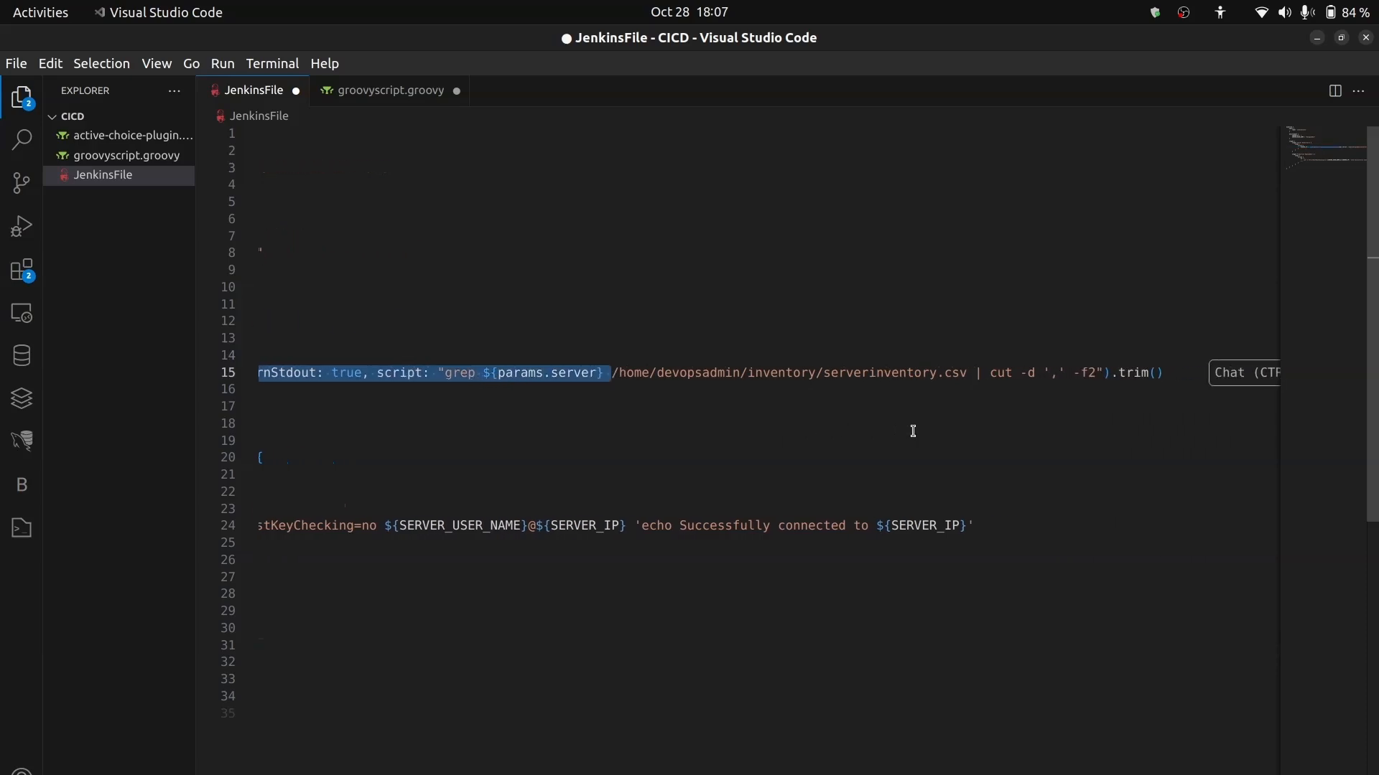
left_click_drag(969, 372, 612, 376)
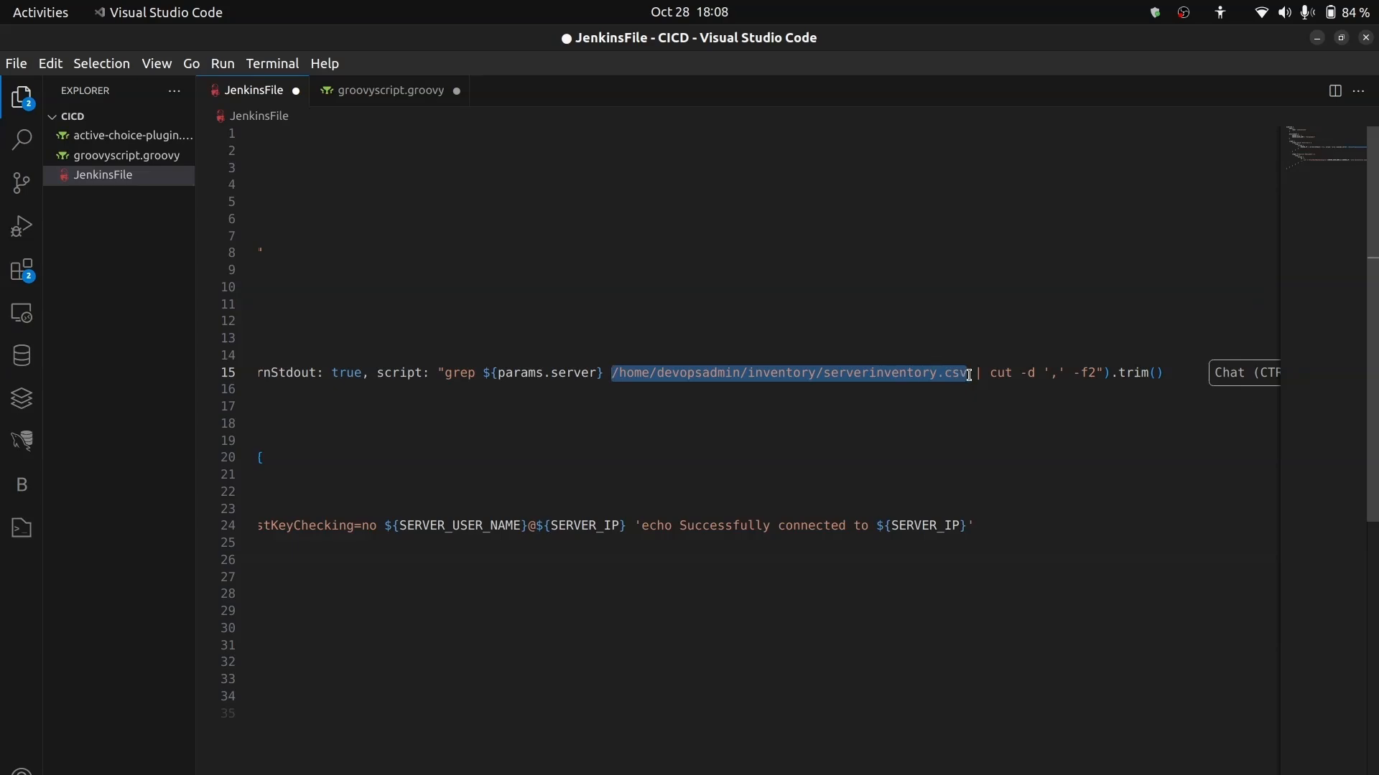
scroll(756, 438, "left", 2)
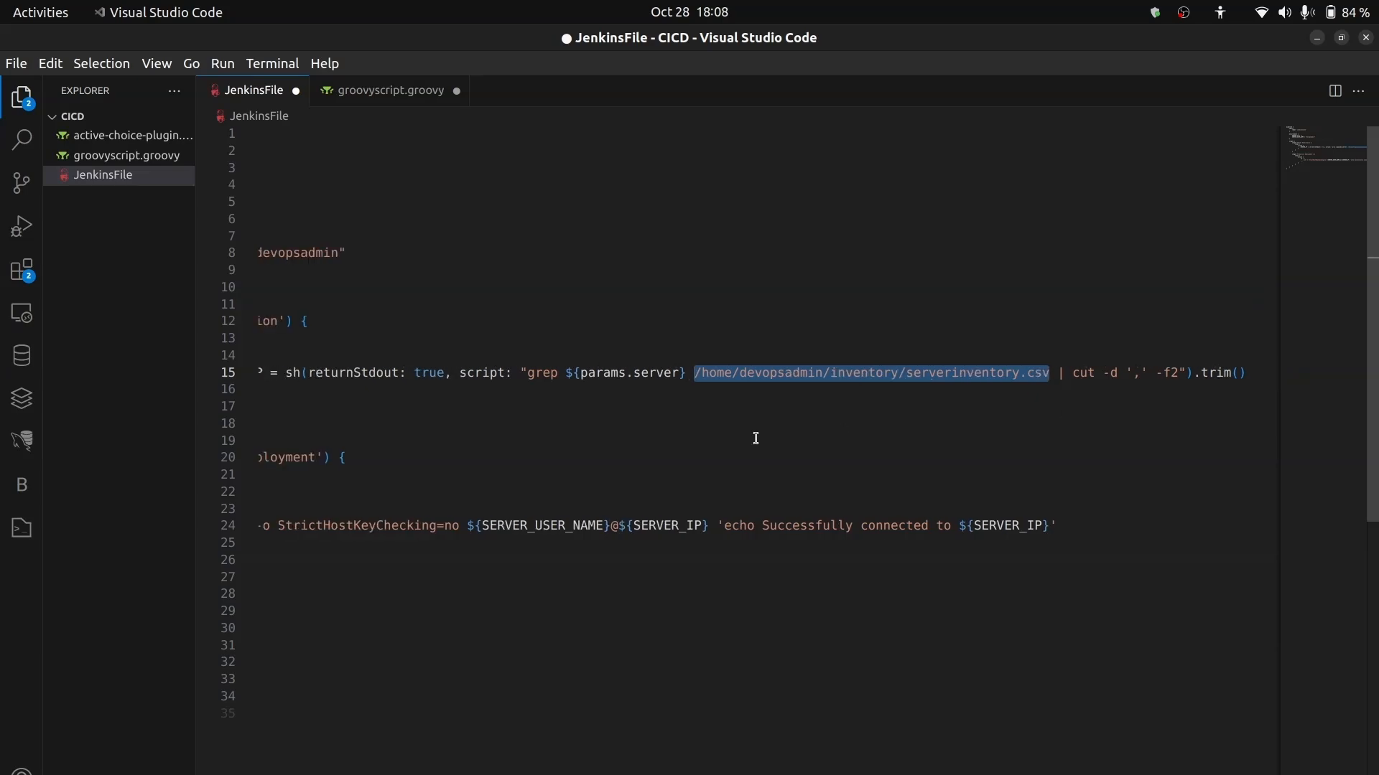
scroll(756, 438, "left", 3)
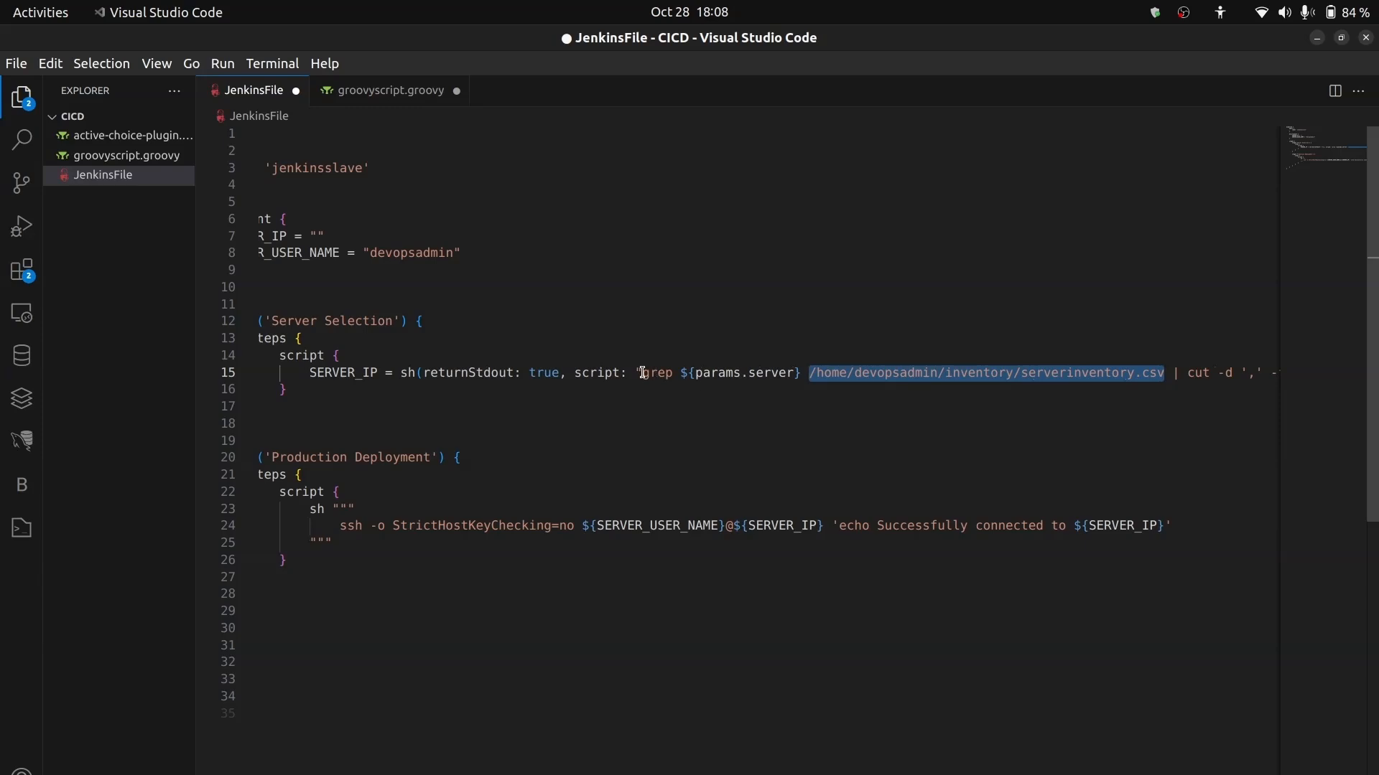
left_click_drag(643, 373, 1128, 374)
scroll(552, 365, "left", 3)
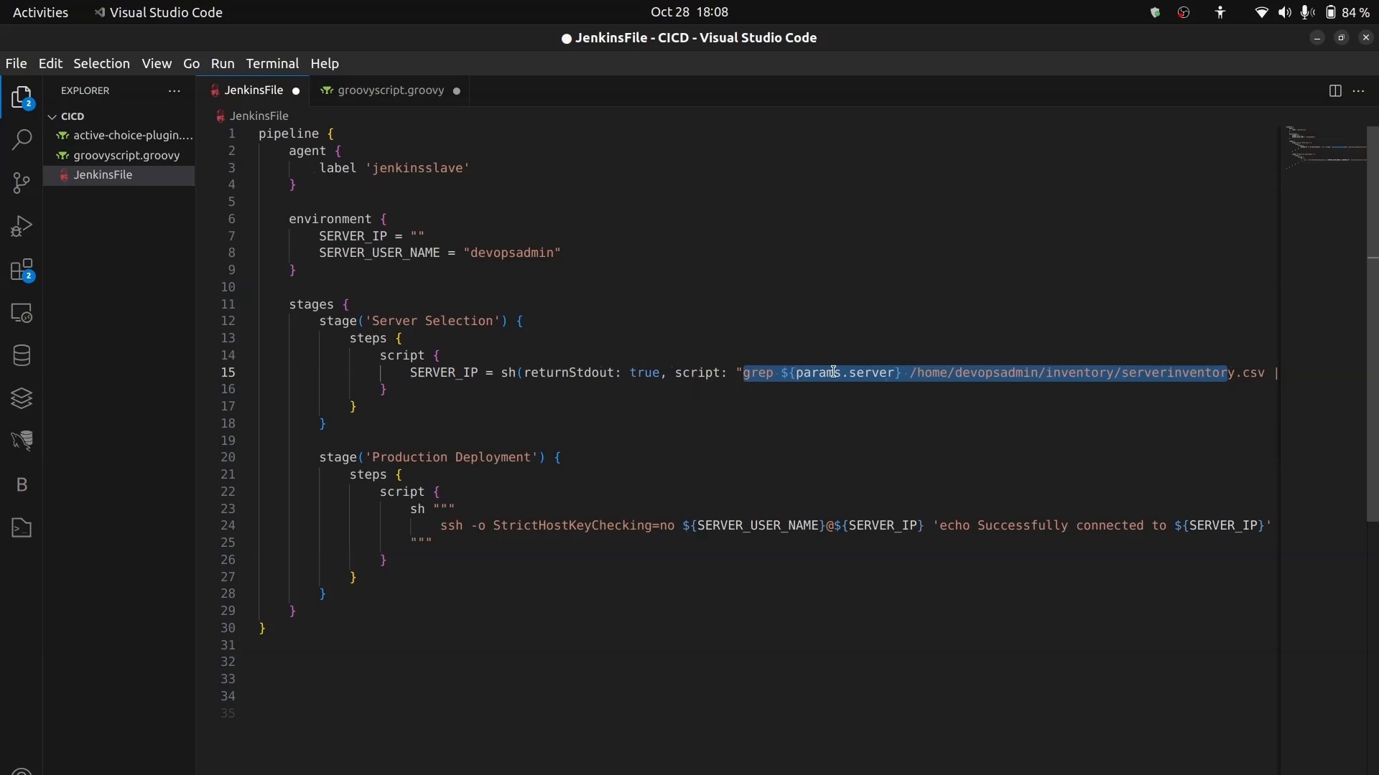
- Examine how the SERVER_IP command uses params.server in grep and the -f2 option of cut
left_click(862, 372)
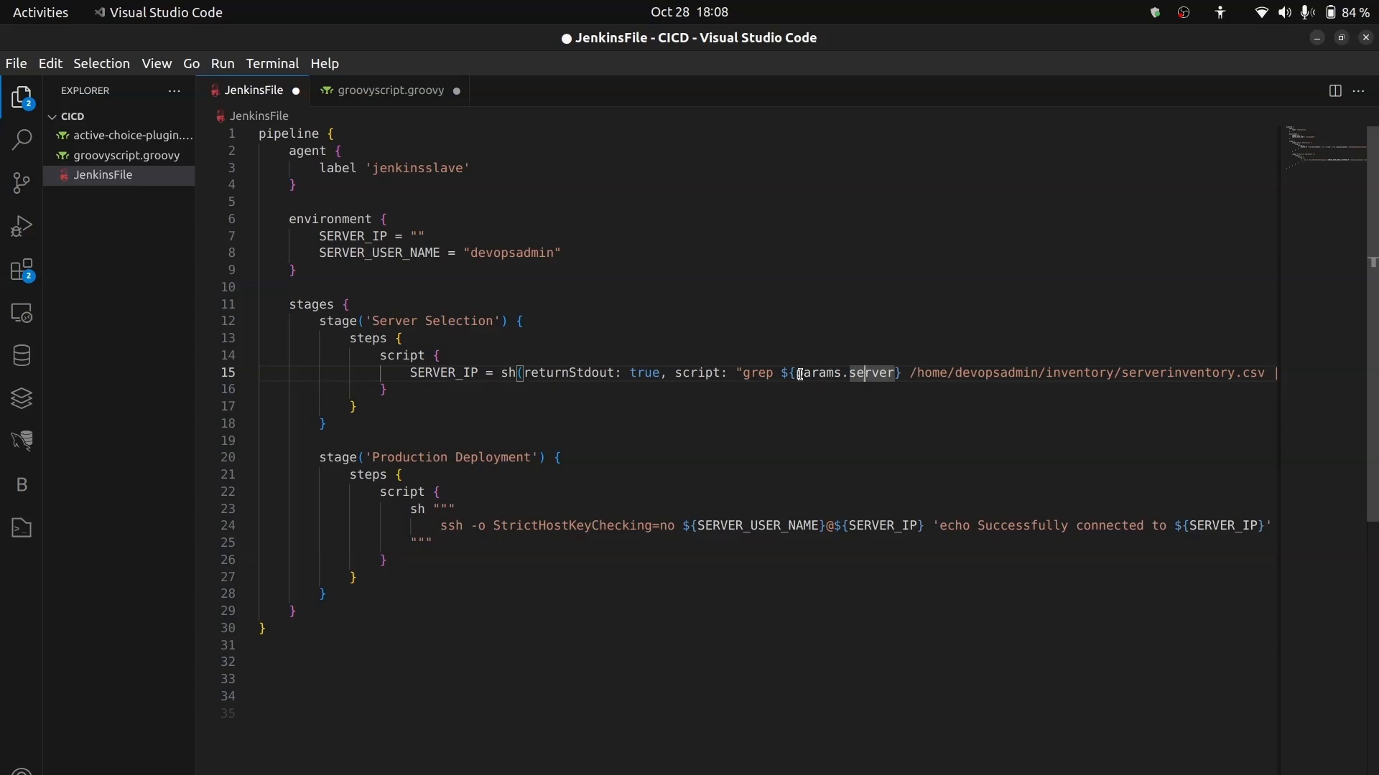
left_click_drag(797, 373, 893, 376)
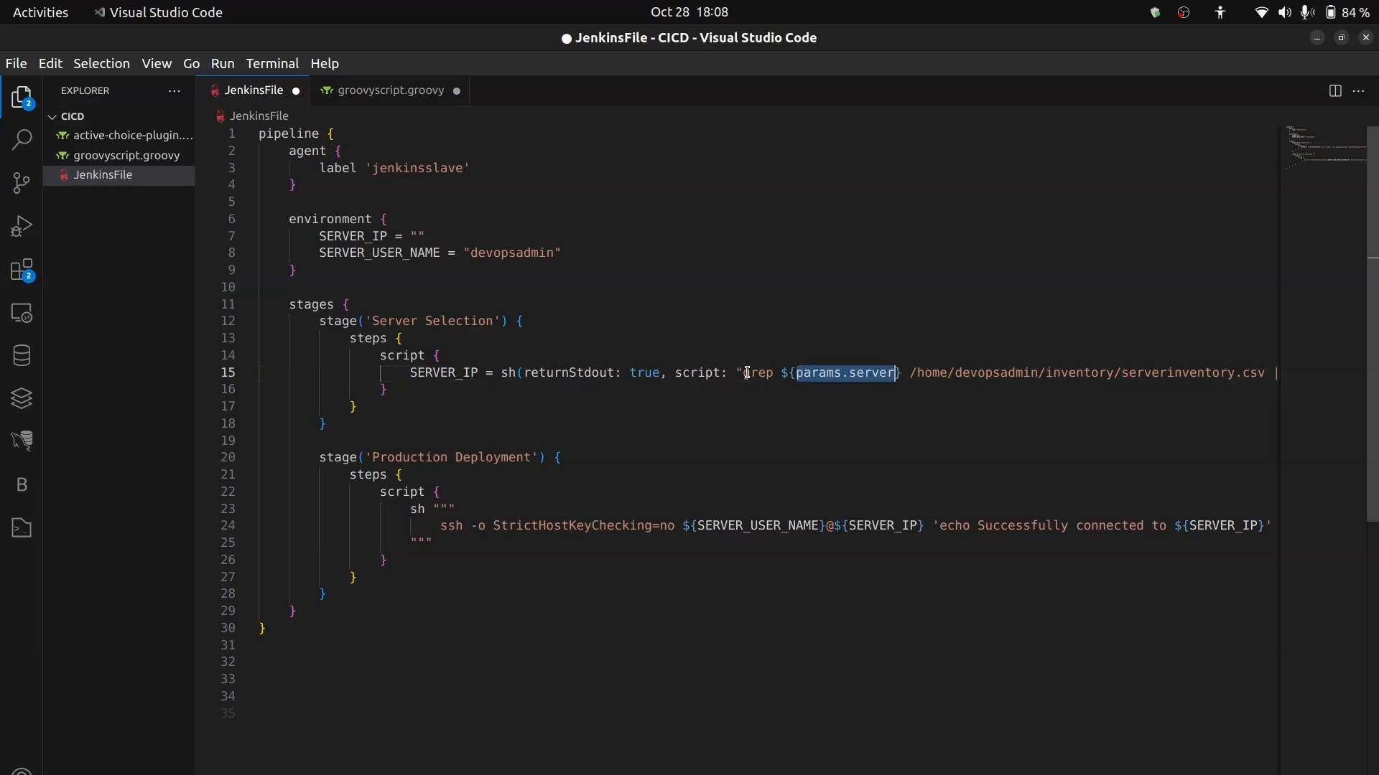
scroll(1011, 407, "right", 2)
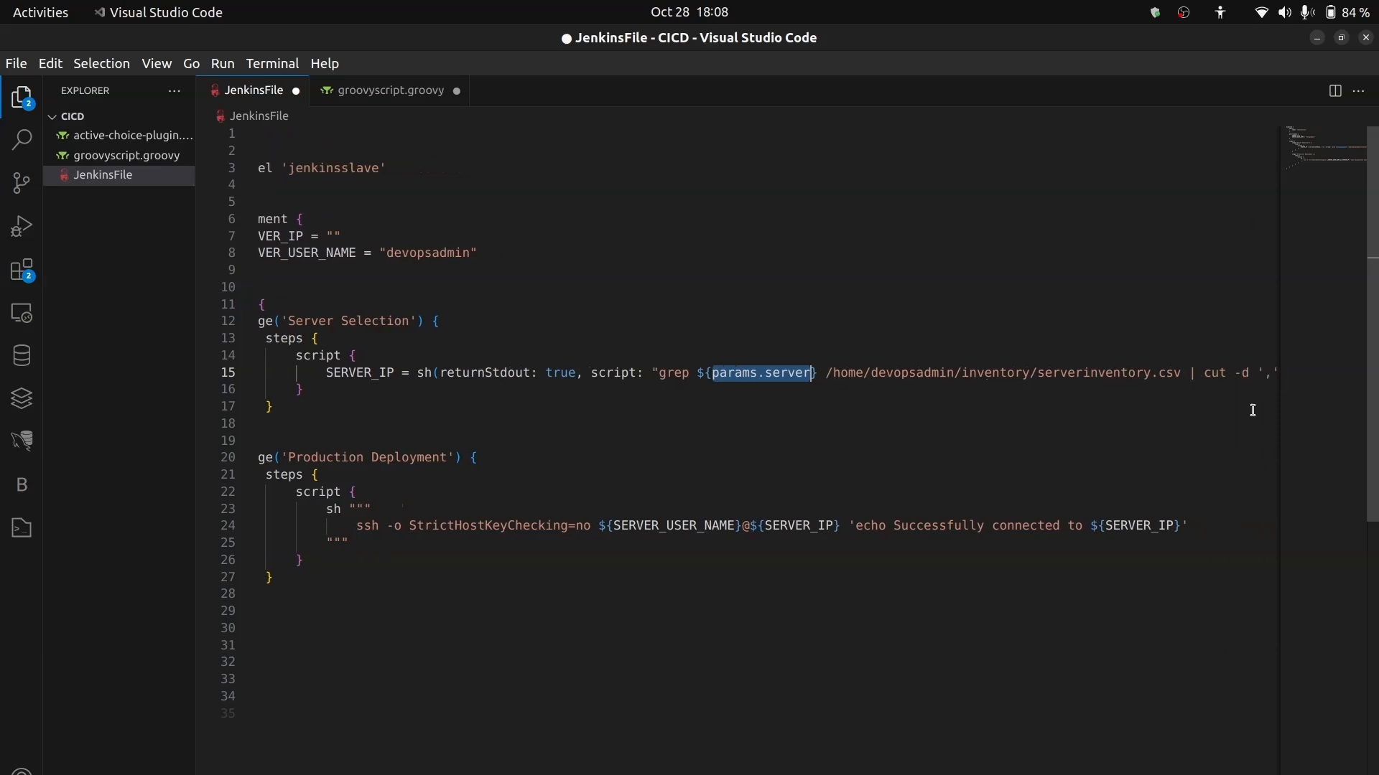
scroll(1260, 415, "right", 4)
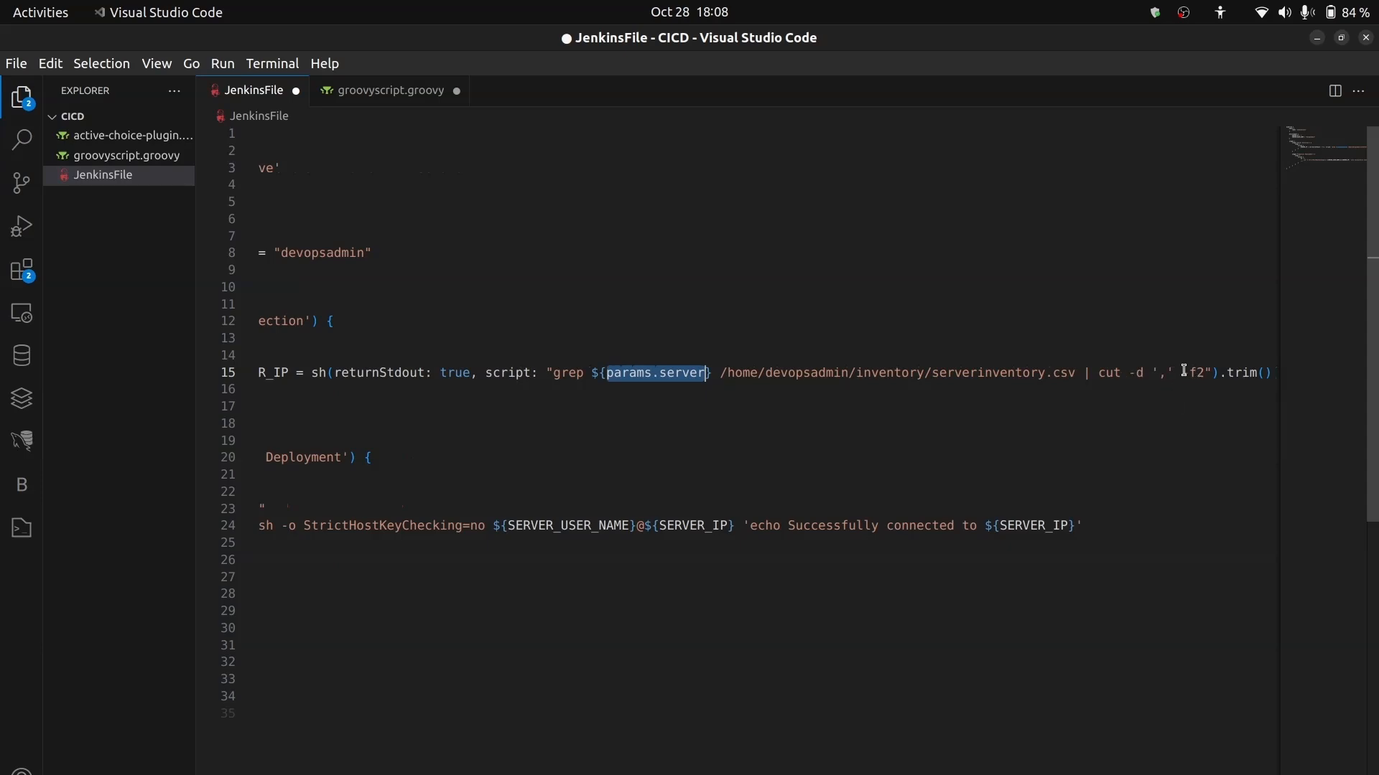
left_click_drag(1182, 372, 1206, 373)
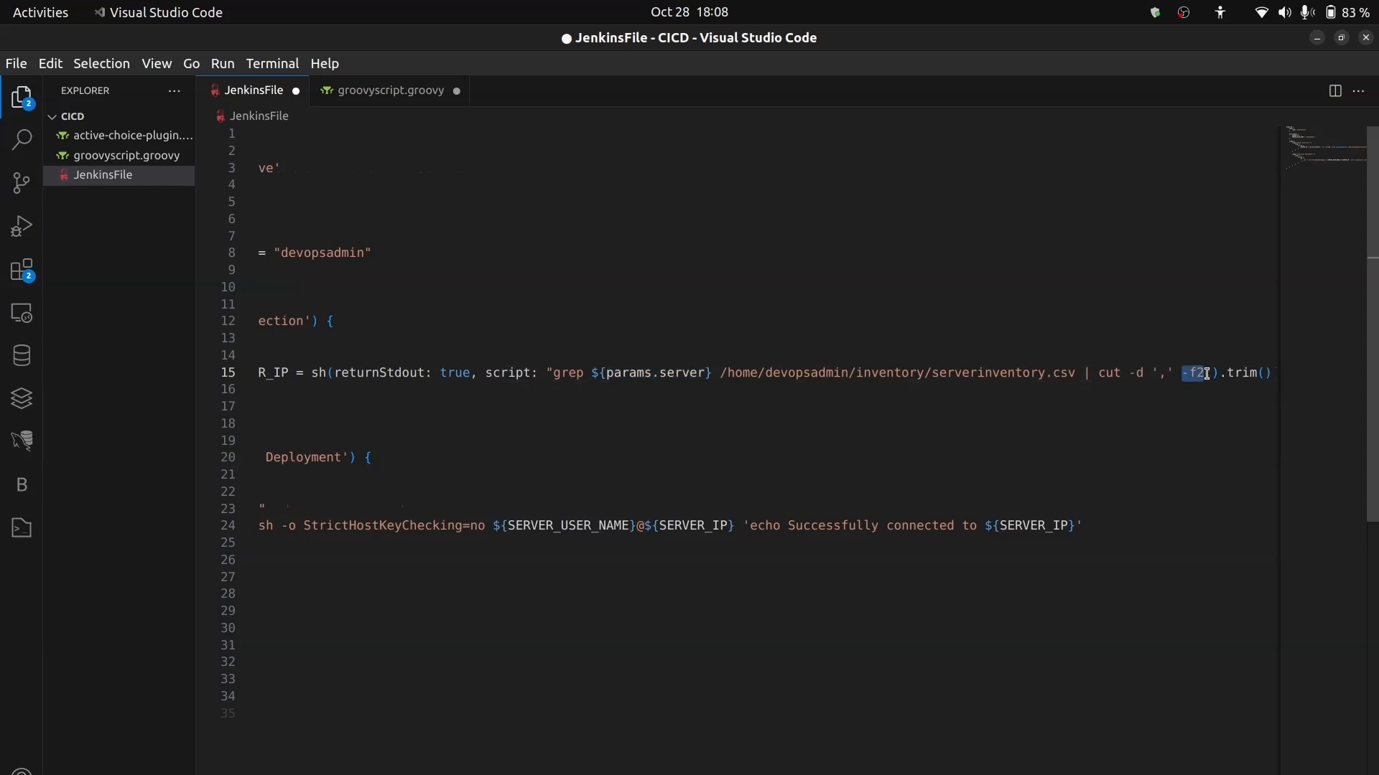
scroll(1058, 397, "left", 5)
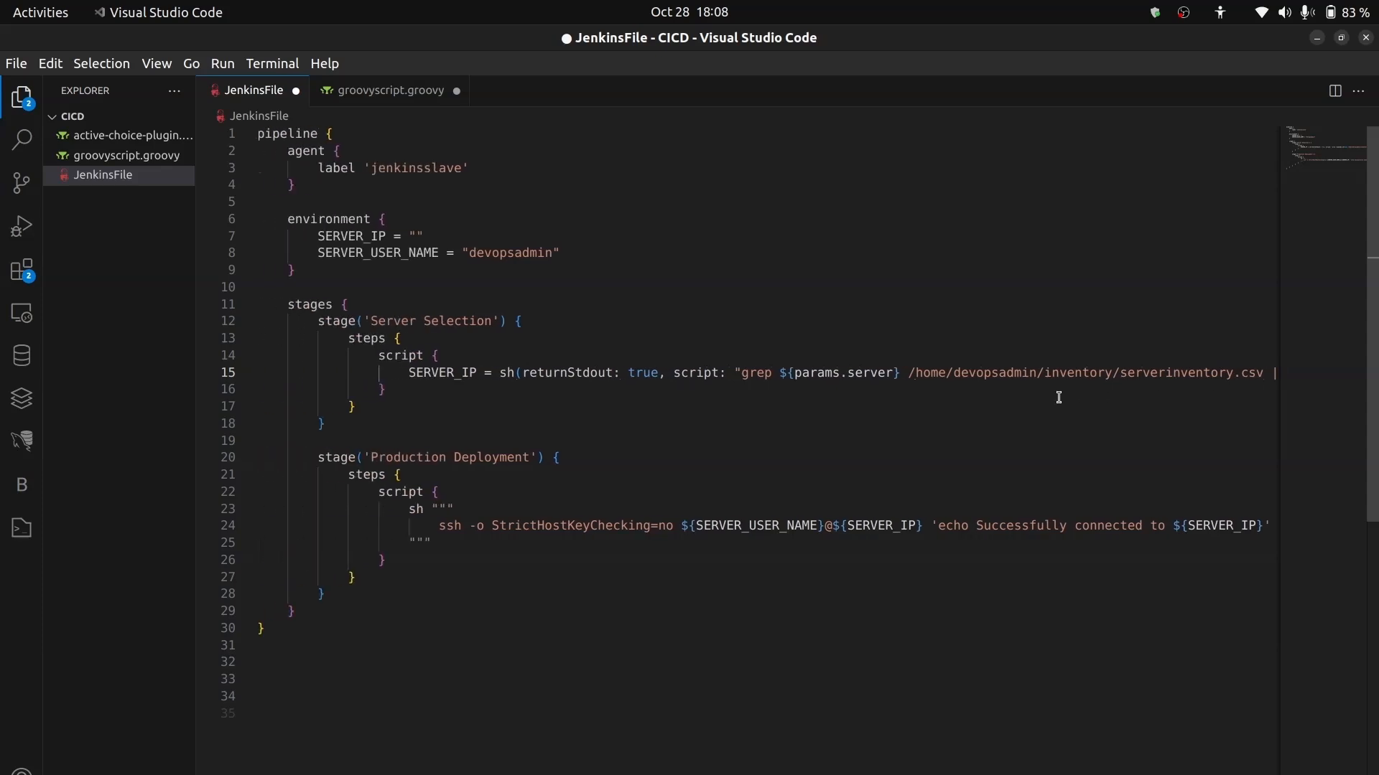
scroll(1058, 397, "right", 3)
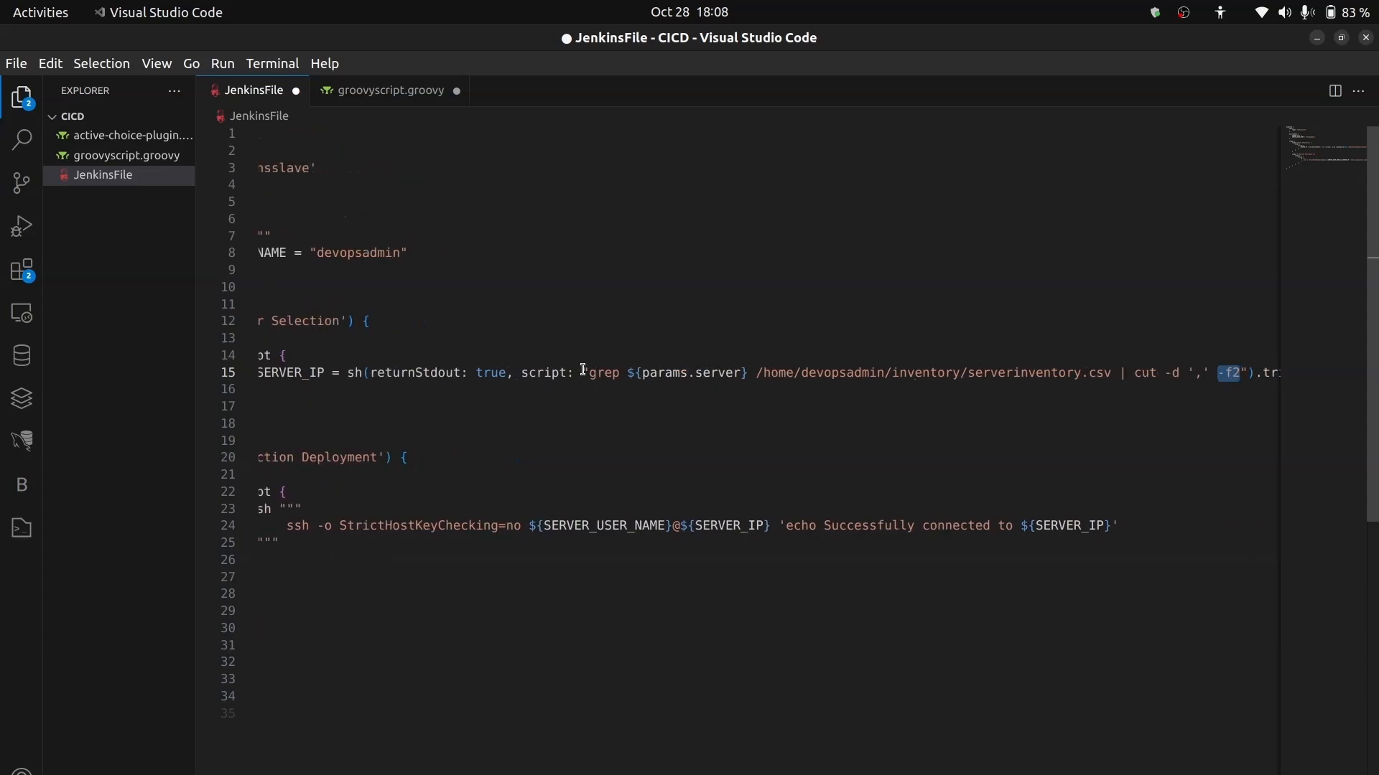
- Copy the grep and cut command from the SERVER_IP assignment, switch to Termius, and paste it at the terminal prompt
left_click_drag(590, 373, 1211, 373)
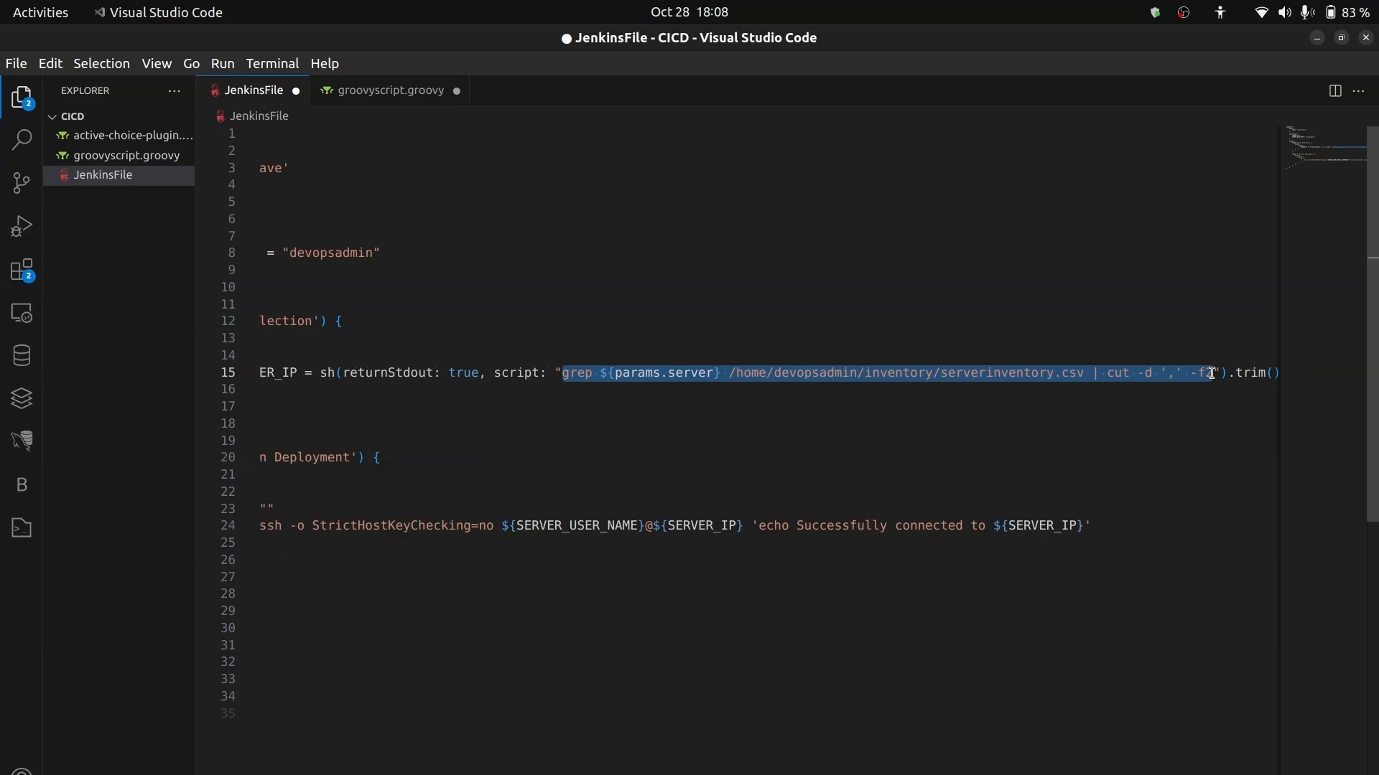
key("alt+Tab")
key("Return")
key("Return")
key("Return")
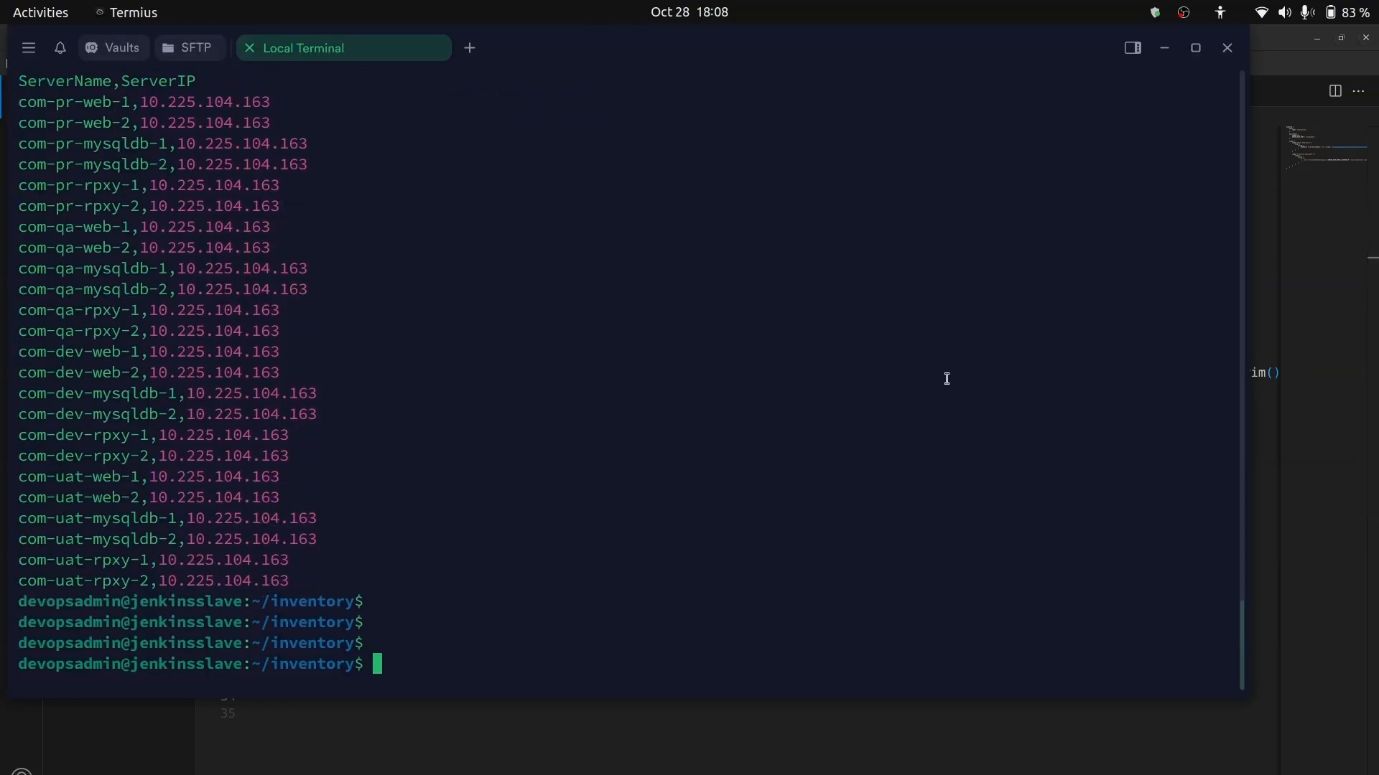
type("grep ${params.server} /home/devopsadmin/inventory/serverinventory.csv | cut -d ',' -f2")
- Replace ${params.server} in the pasted command with com-uat-web-2 copied from the inventory listing, and run it
key("Left")
key("Left")
key("Left")
key("Left")
key("Left")
key("Left")
key("Left")
key("Left")
key("Left")
key("Left")
key("Left")
key("Left")
key("Left")
key("Left")
key("Left")
key("Left")
key("Left")
key("Left")
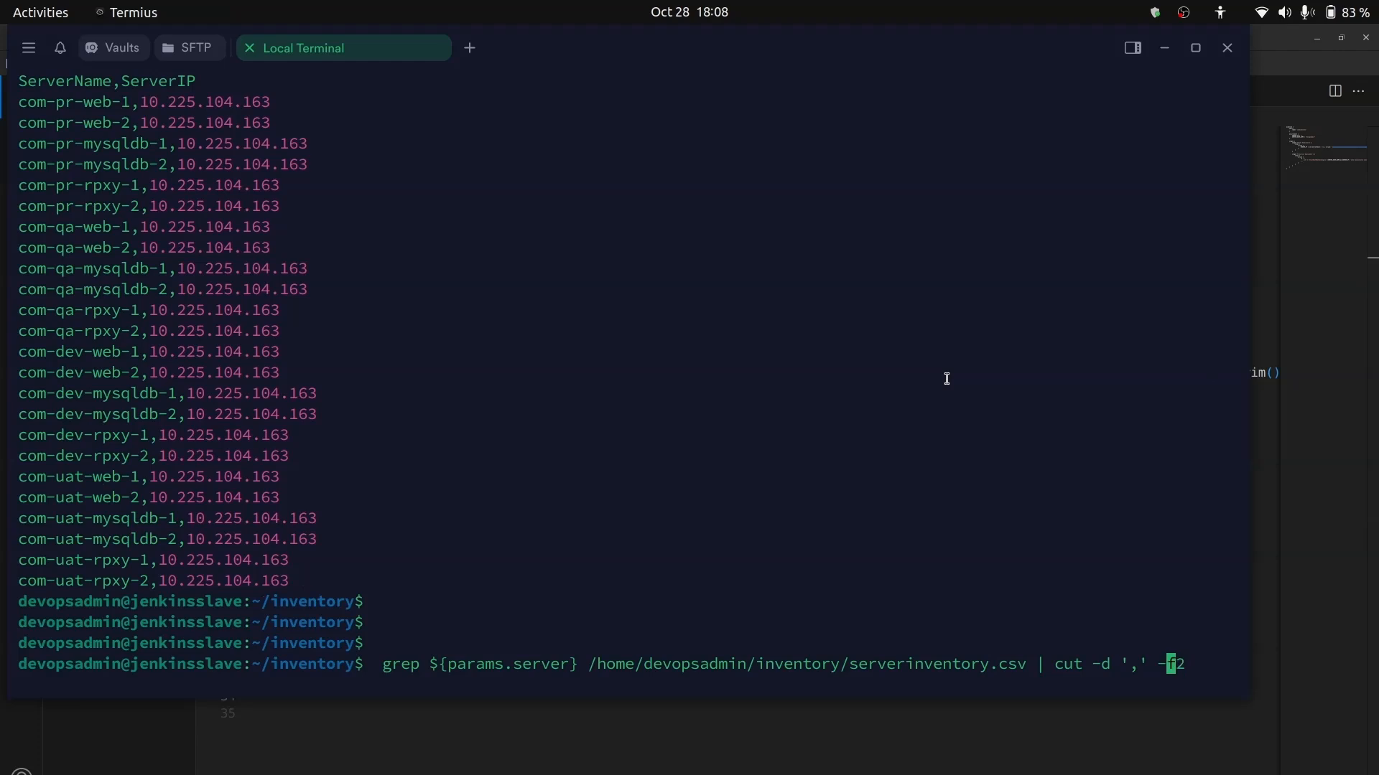
key("Left")
key("Left")
key("Left")
key("Left")
key("Left")
key("Left")
key("Left")
key("Left")
key("Left")
key("Left")
key("Left")
key("Left")
key("Left")
key("Left")
key("Left")
key("Left")
key("Left")
key("Left")
key("Left")
key("Left")
key("BackSpace")
key("BackSpace")
key("BackSpace")
key("BackSpace")
key("BackSpace")
key("BackSpace")
key("BackSpace")
key("BackSpace")
key("BackSpace")
key("BackSpace")
key("BackSpace")
key("BackSpace")
key("BackSpace")
key("BackSpace")
key("BackSpace")
key("BackSpace")
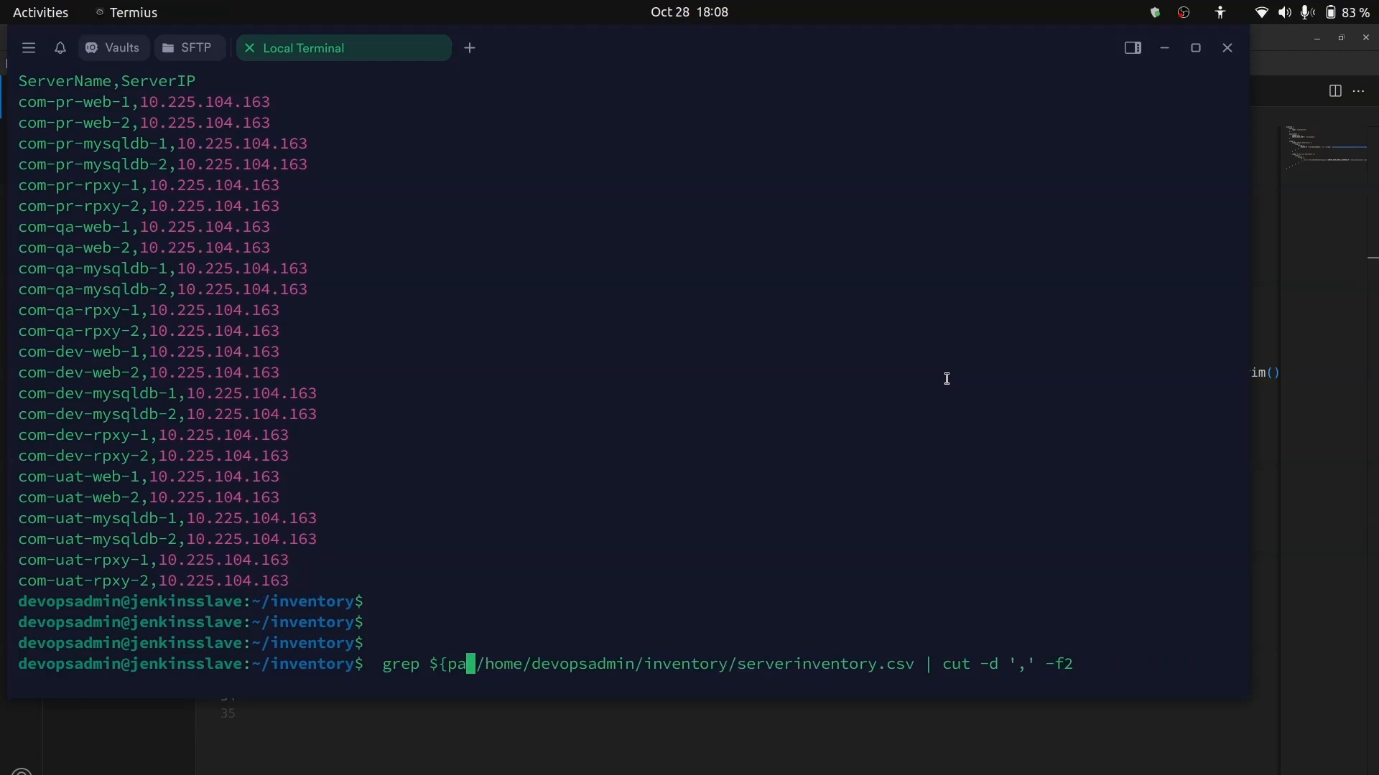
key("BackSpace")
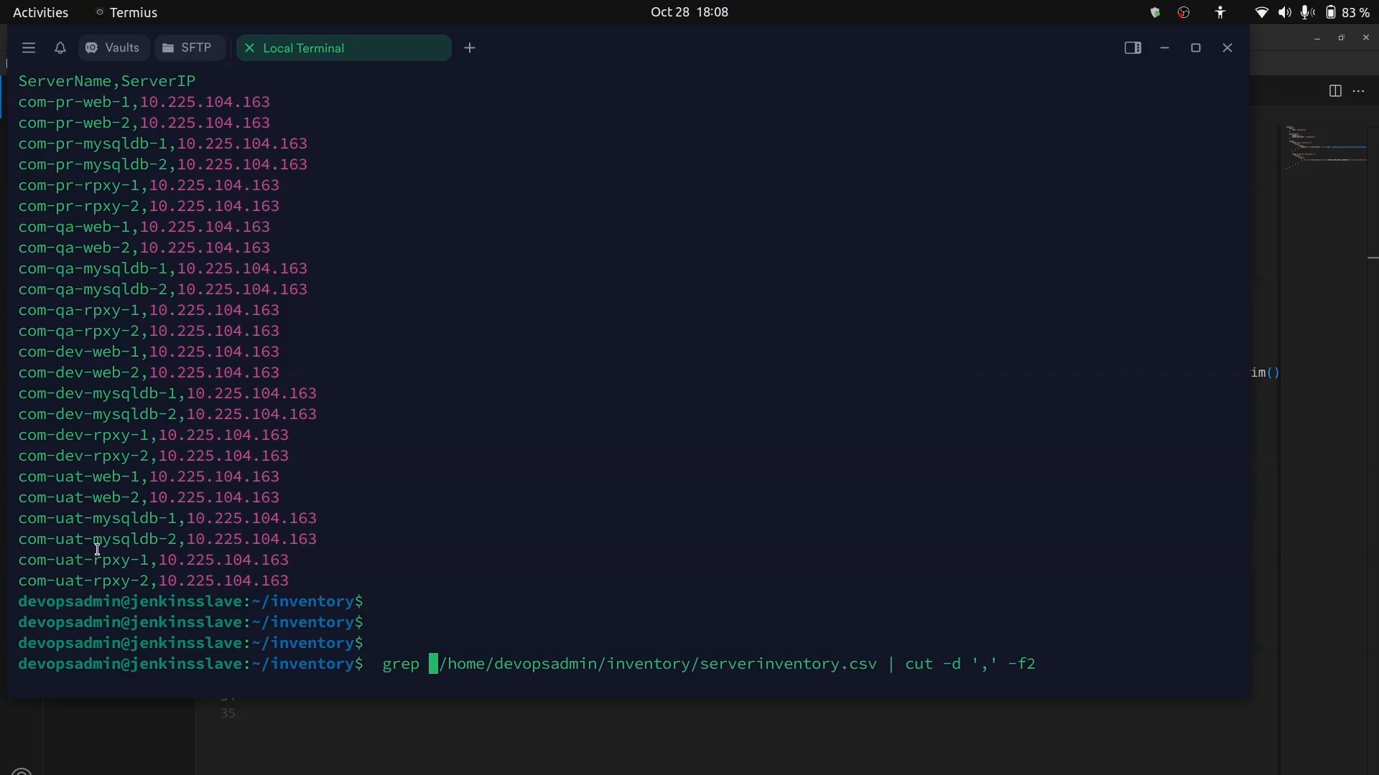
left_click_drag(139, 497, 10, 499)
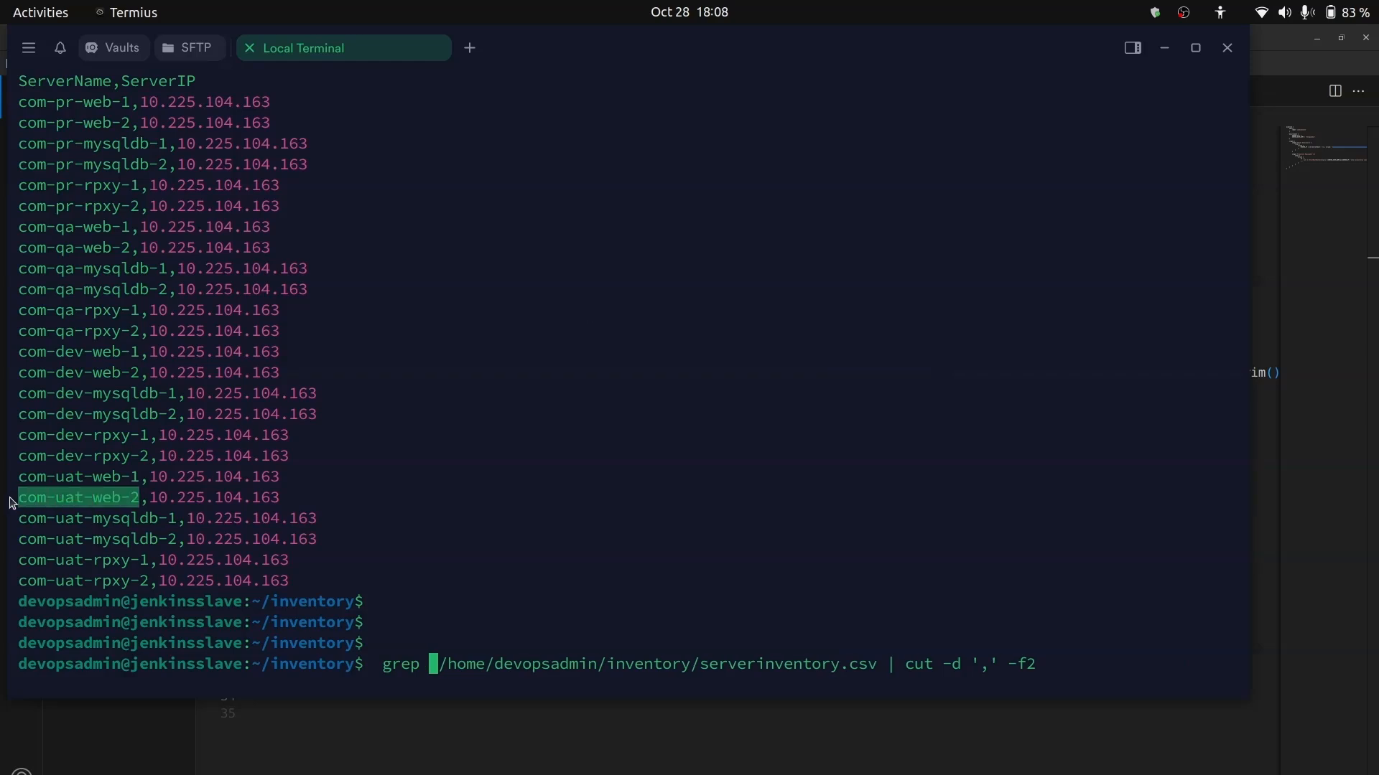
type("com-uat-web-2")
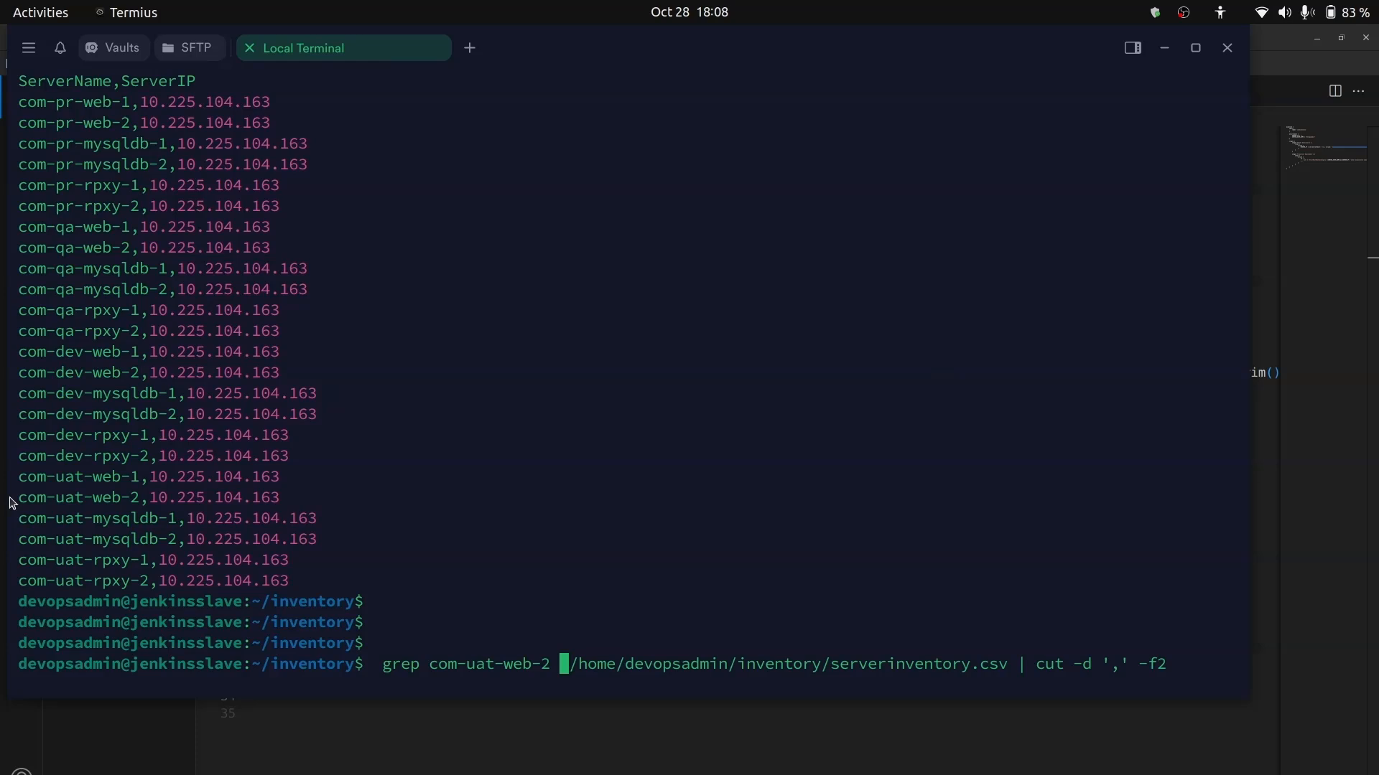
key("Return")
key("Return")
key("Return")
key("Return")
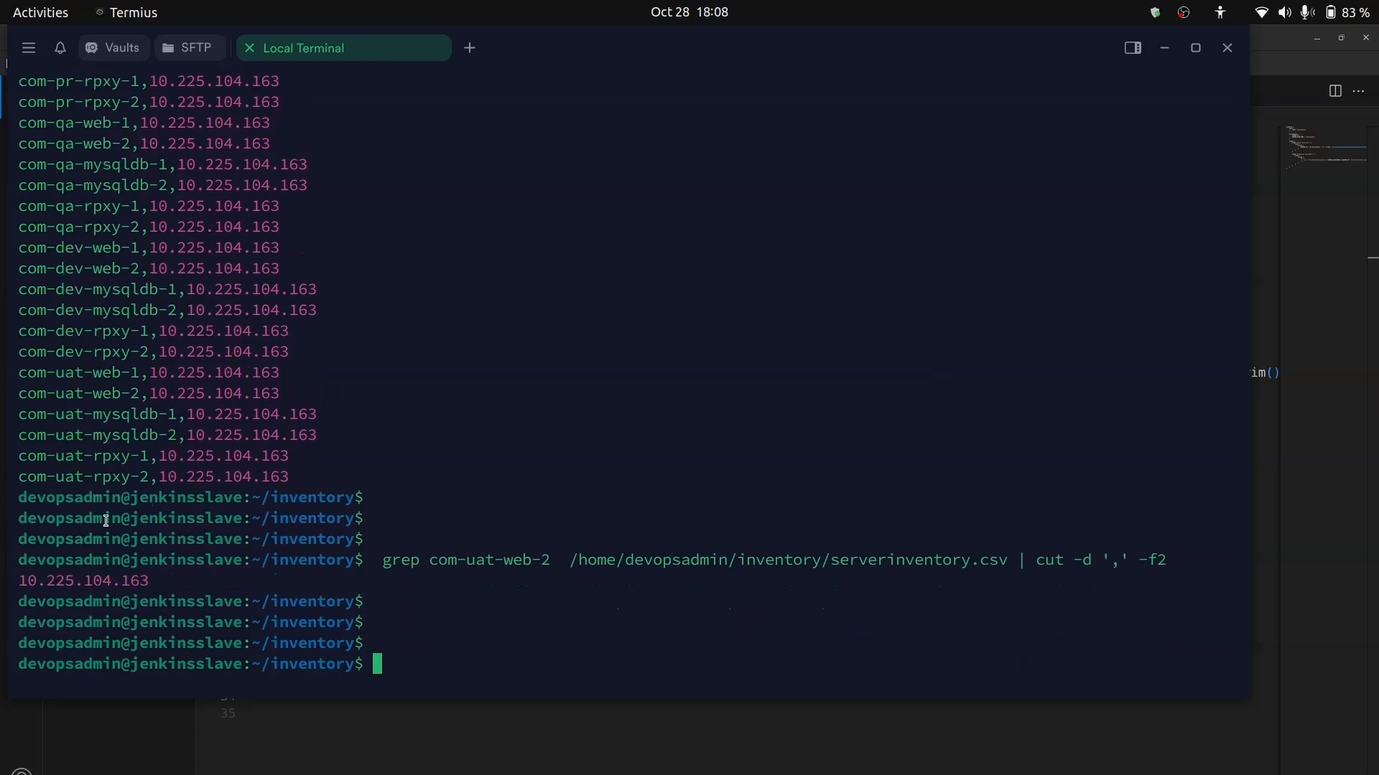
- Run only the grep com-uat-web-2 /home/devopsadmin/inventory/serverinventory.csv part of the command, without the cut pipe
left_click_drag(431, 562, 547, 560)
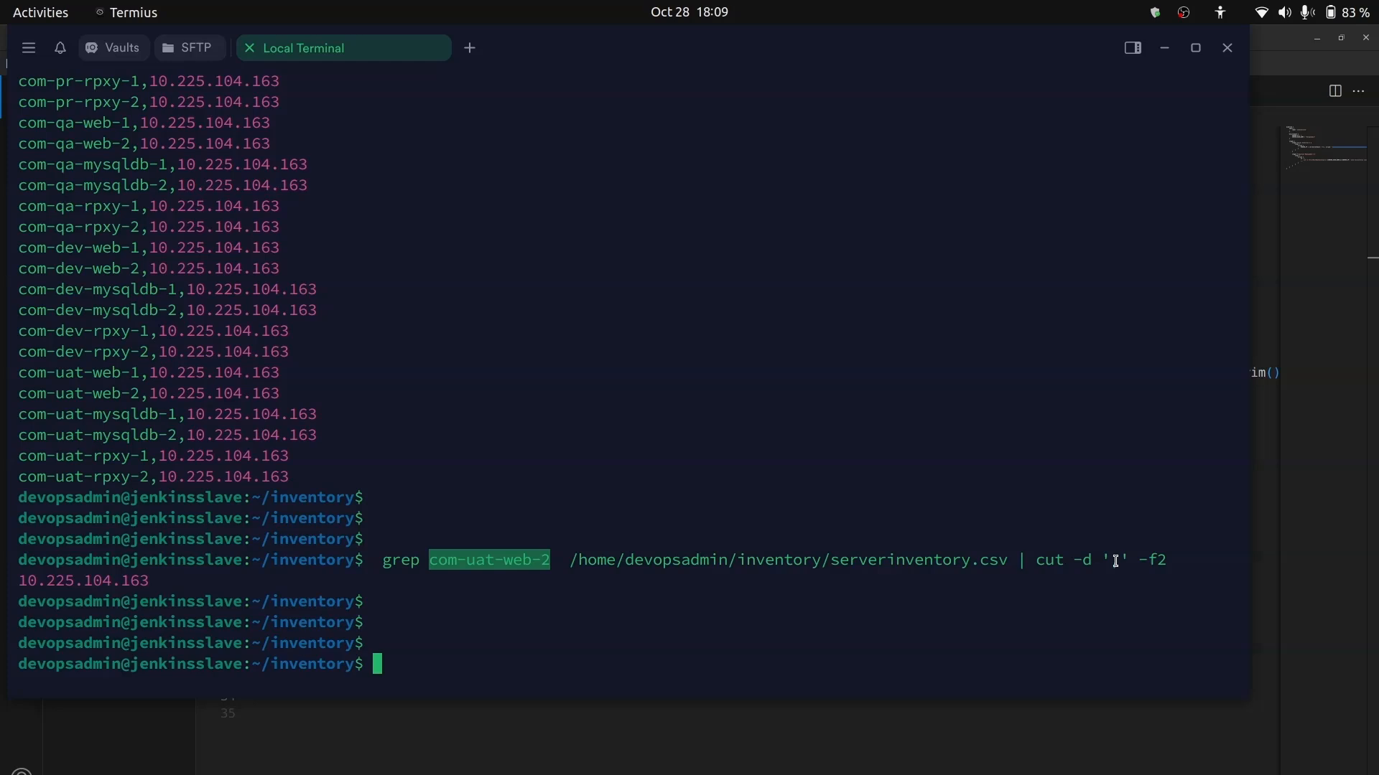
key("Return")
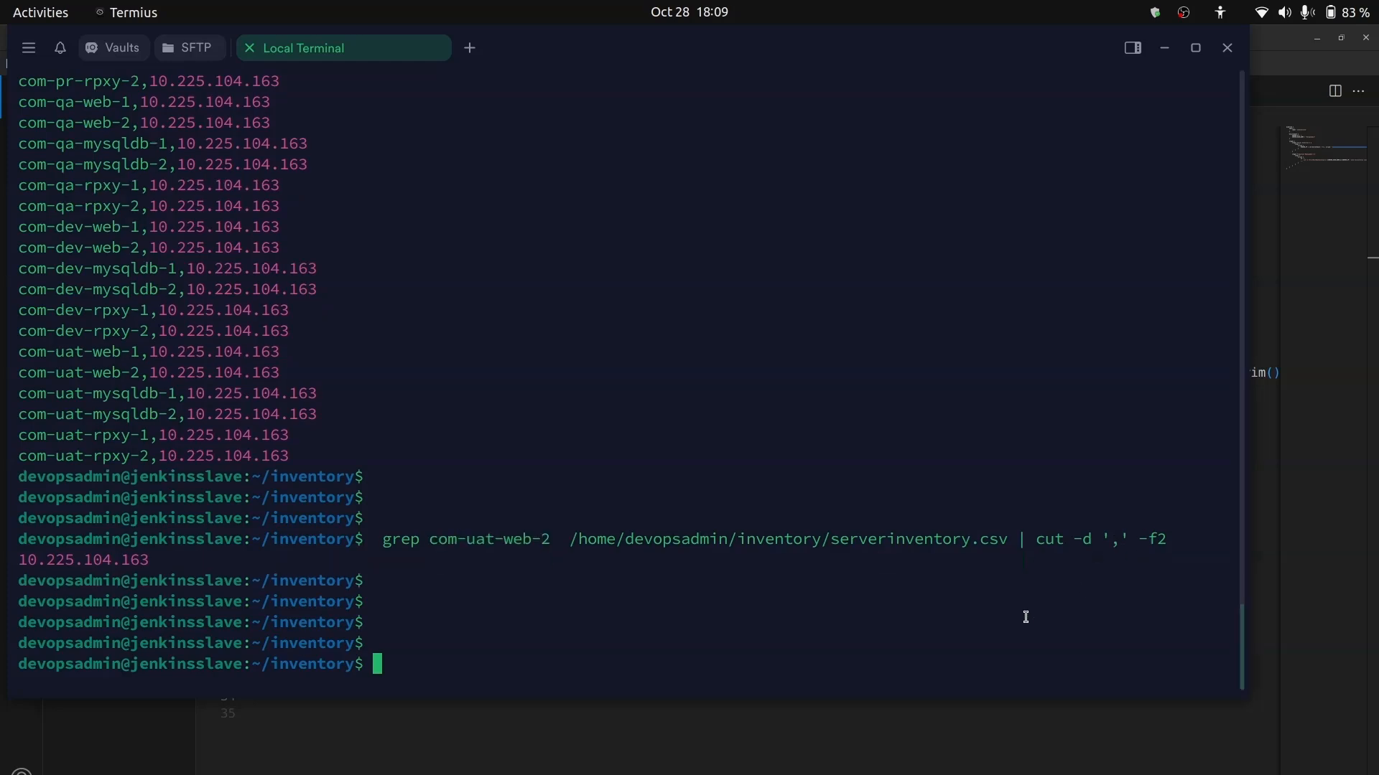
key("Up")
key("Down")
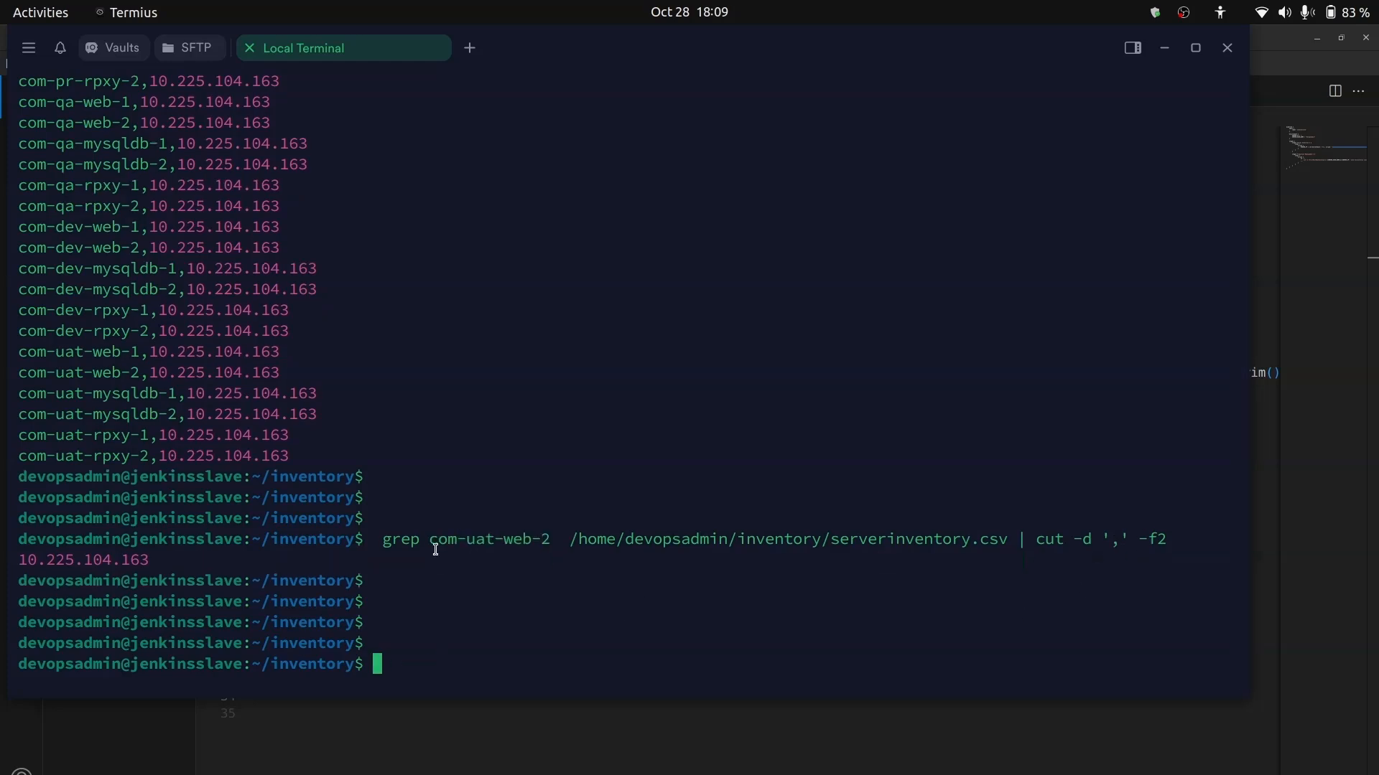
left_click_drag(386, 540, 1009, 541)
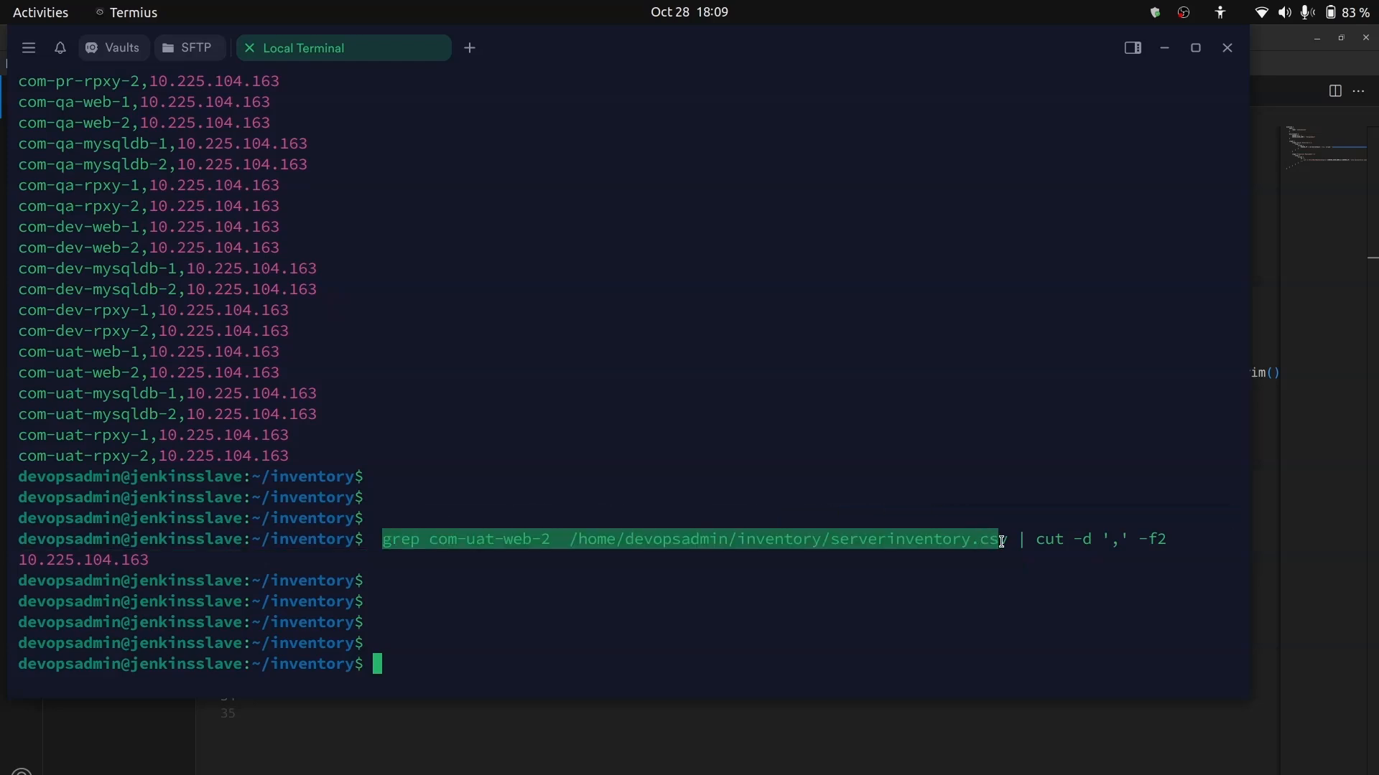
type("grep com-uat-web-2  /home/devopsadmin/inventory/serverinventory.csv")
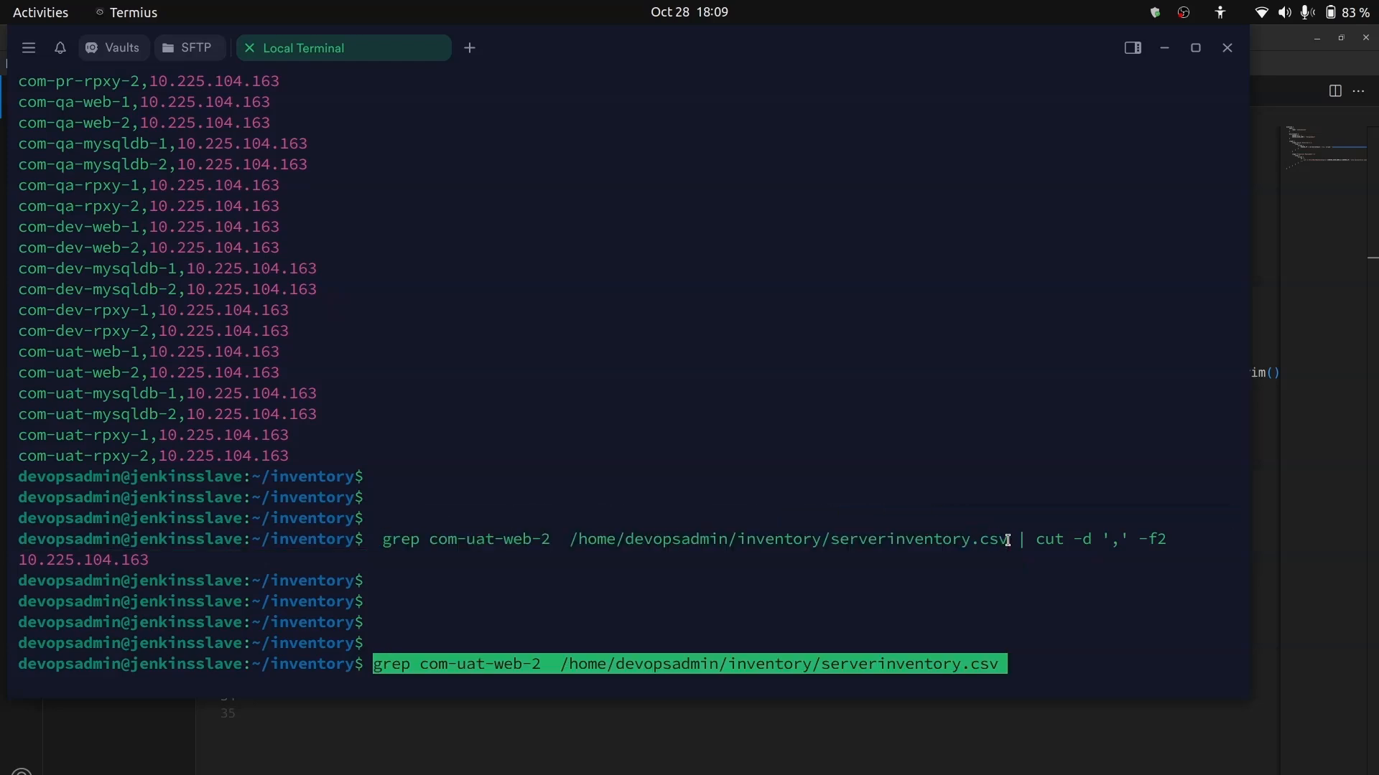
key("Return")
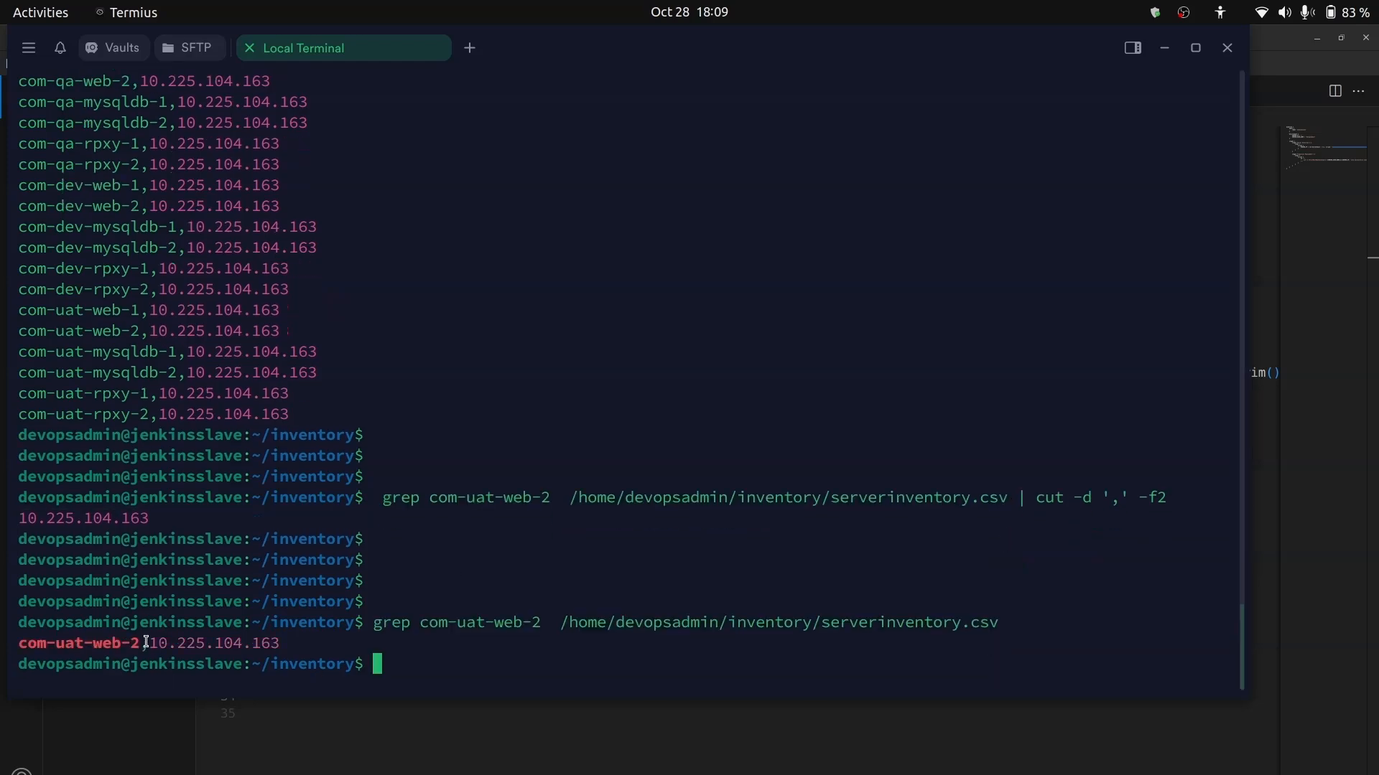
- Examine the server name and IP address fields in the grep output for com-uat-web-2
left_click_drag(152, 643, 280, 643)
left_click_drag(139, 641, 18, 642)
left_click(51, 642)
left_click_drag(17, 642, 277, 644)
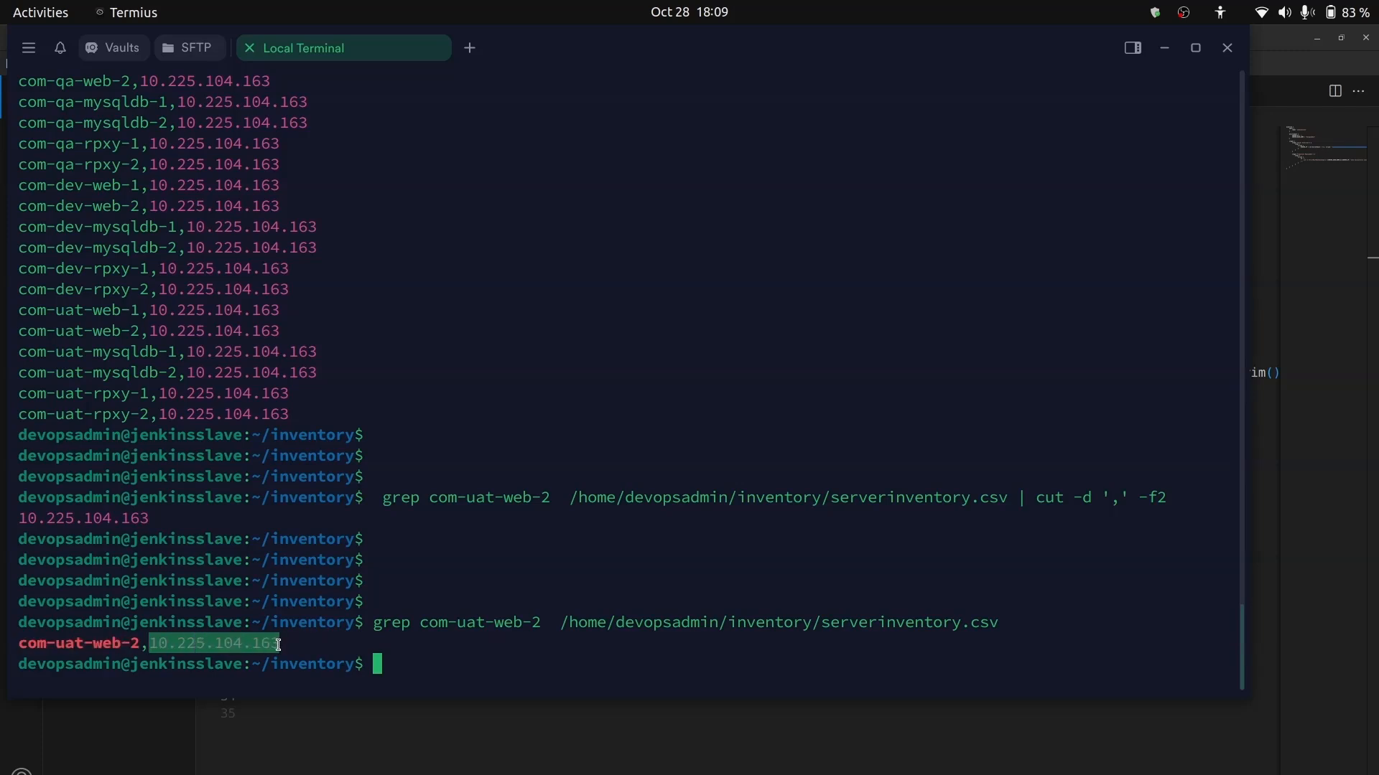
double_click(278, 644)
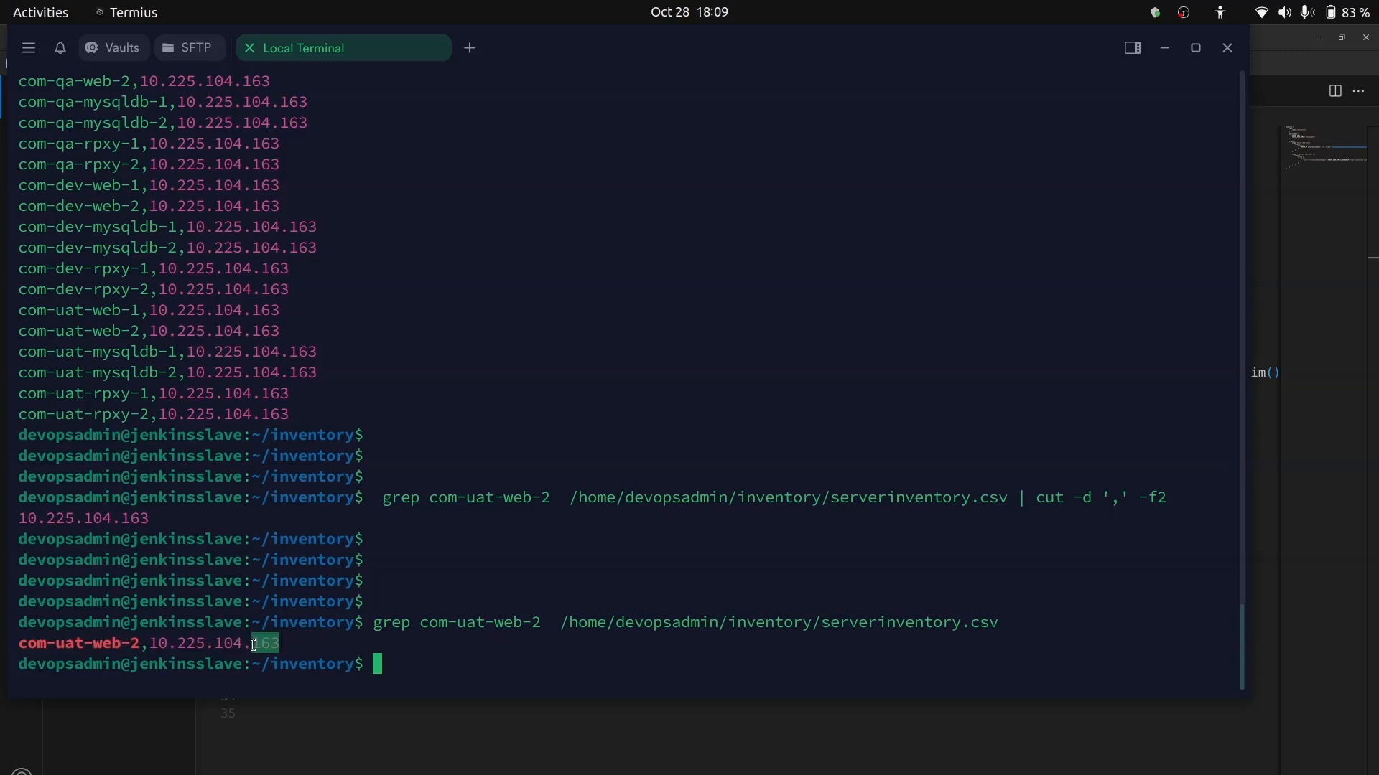
left_click_drag(155, 642, 283, 643)
key("alt+Tab")
- Switch to Visual Studio Code and compare the SERVER_IP variable in JenkinsFile with the grep command run in Termius
key("alt+Tab")
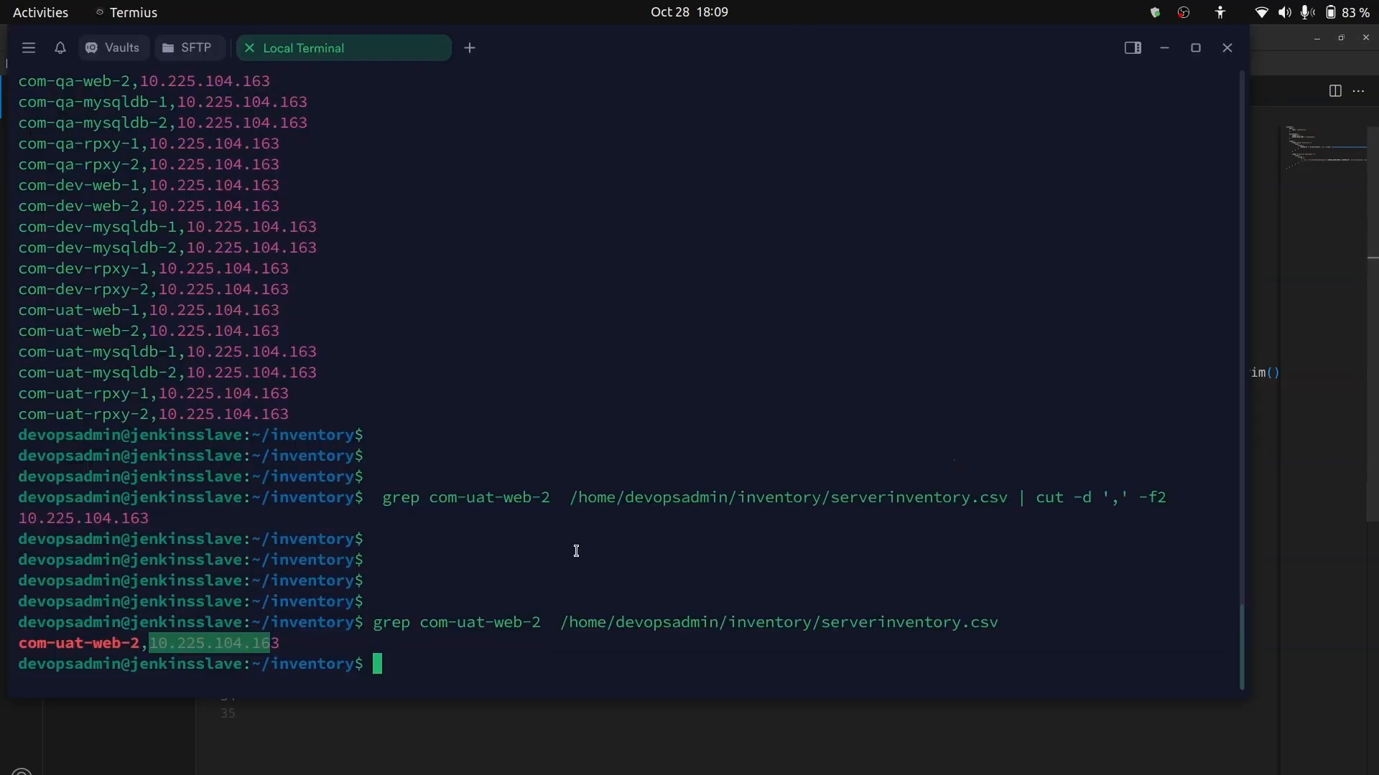
key("alt+Tab")
scroll(499, 462, "left", 1)
scroll(498, 462, "left", 3)
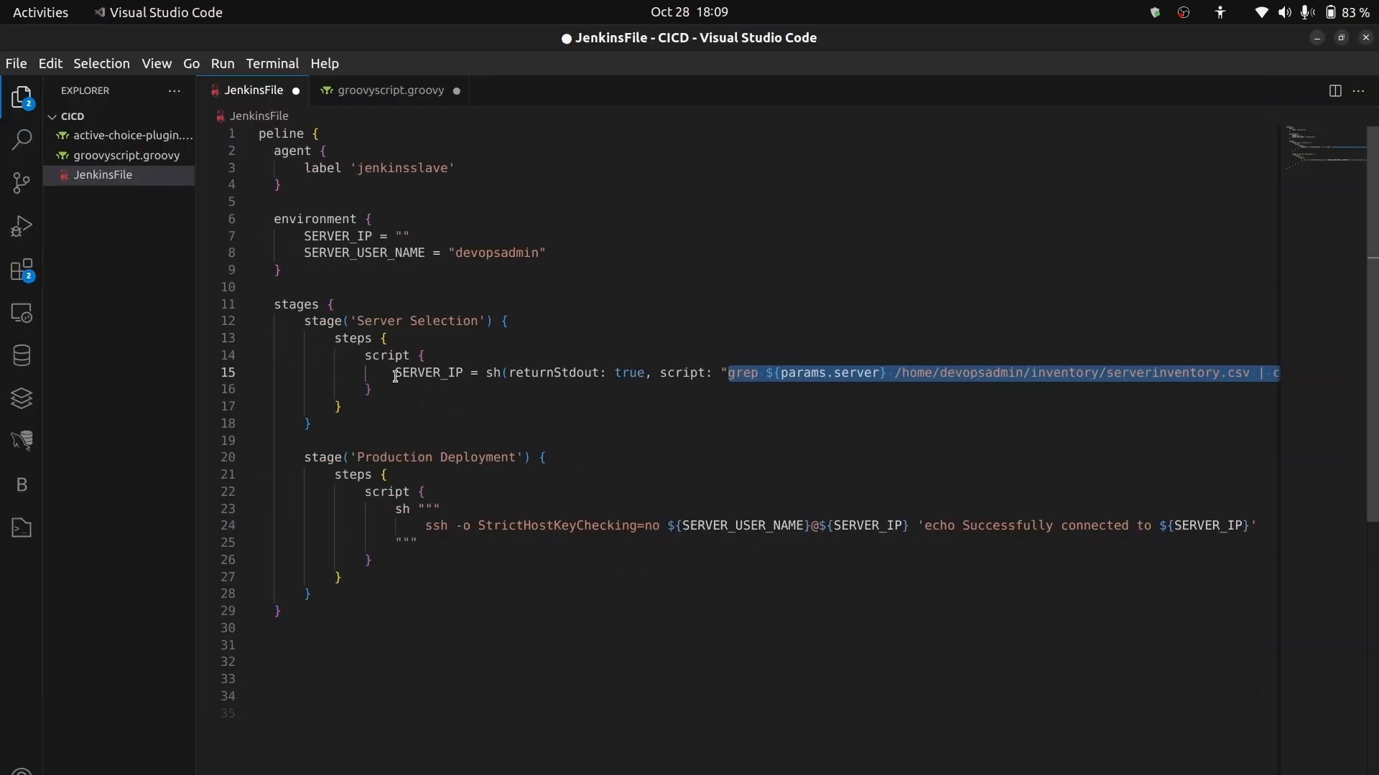
left_click_drag(395, 373, 466, 371)
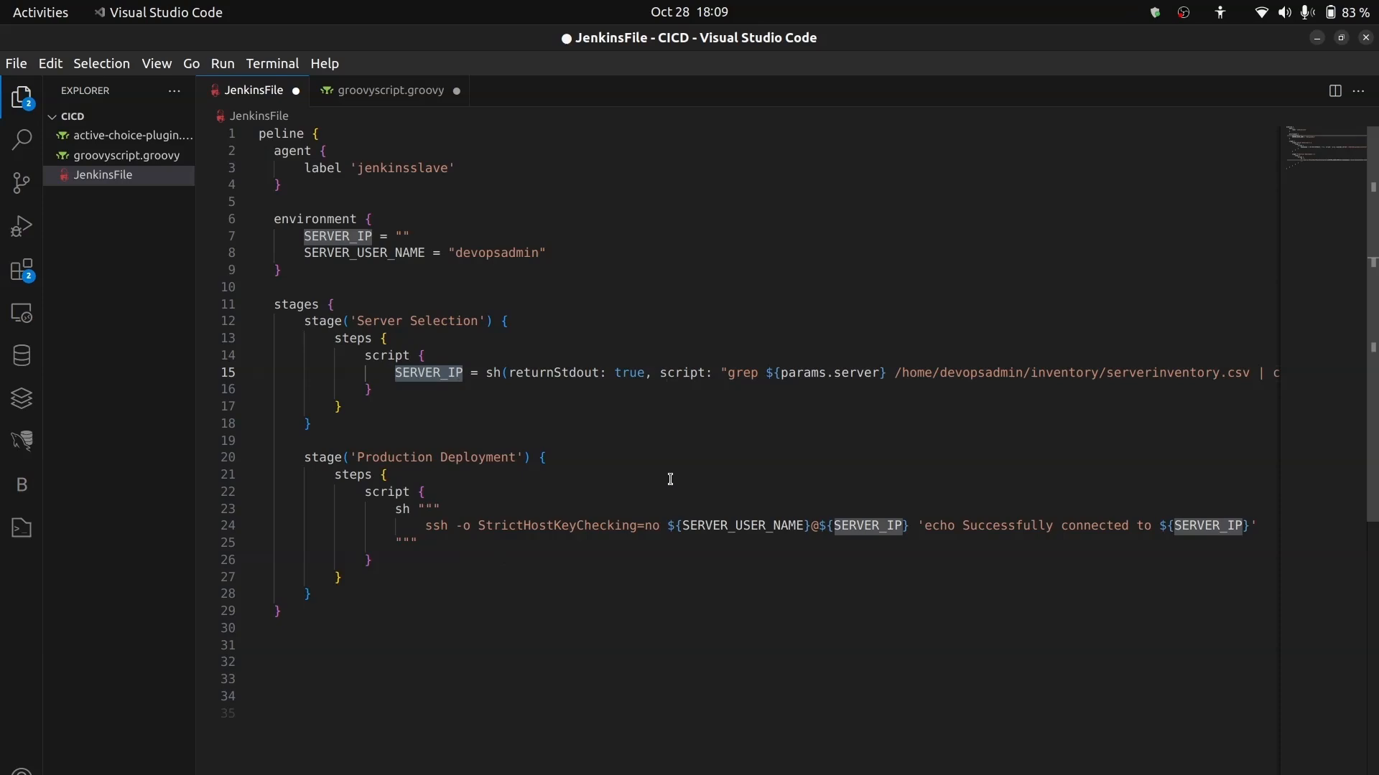
key("alt+Tab")
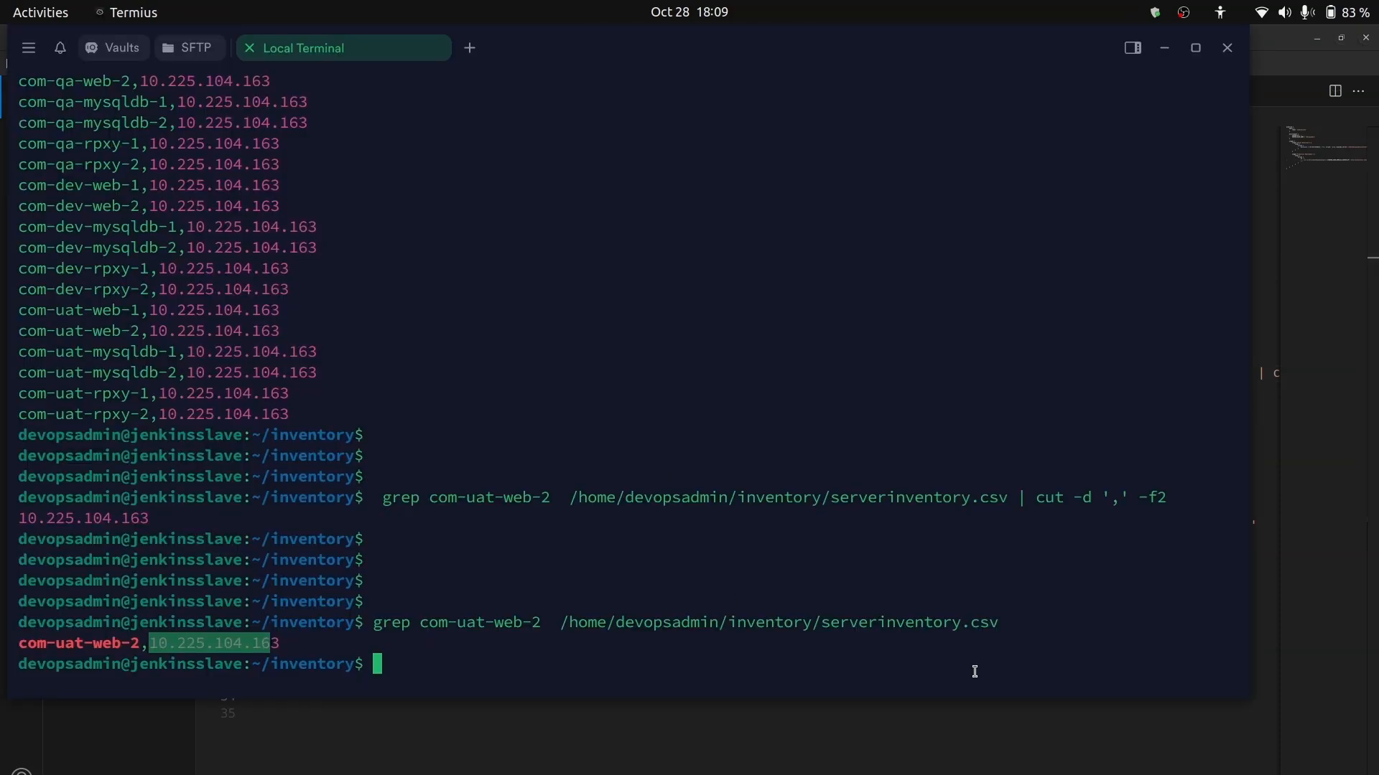
left_click_drag(1004, 627, 375, 622)
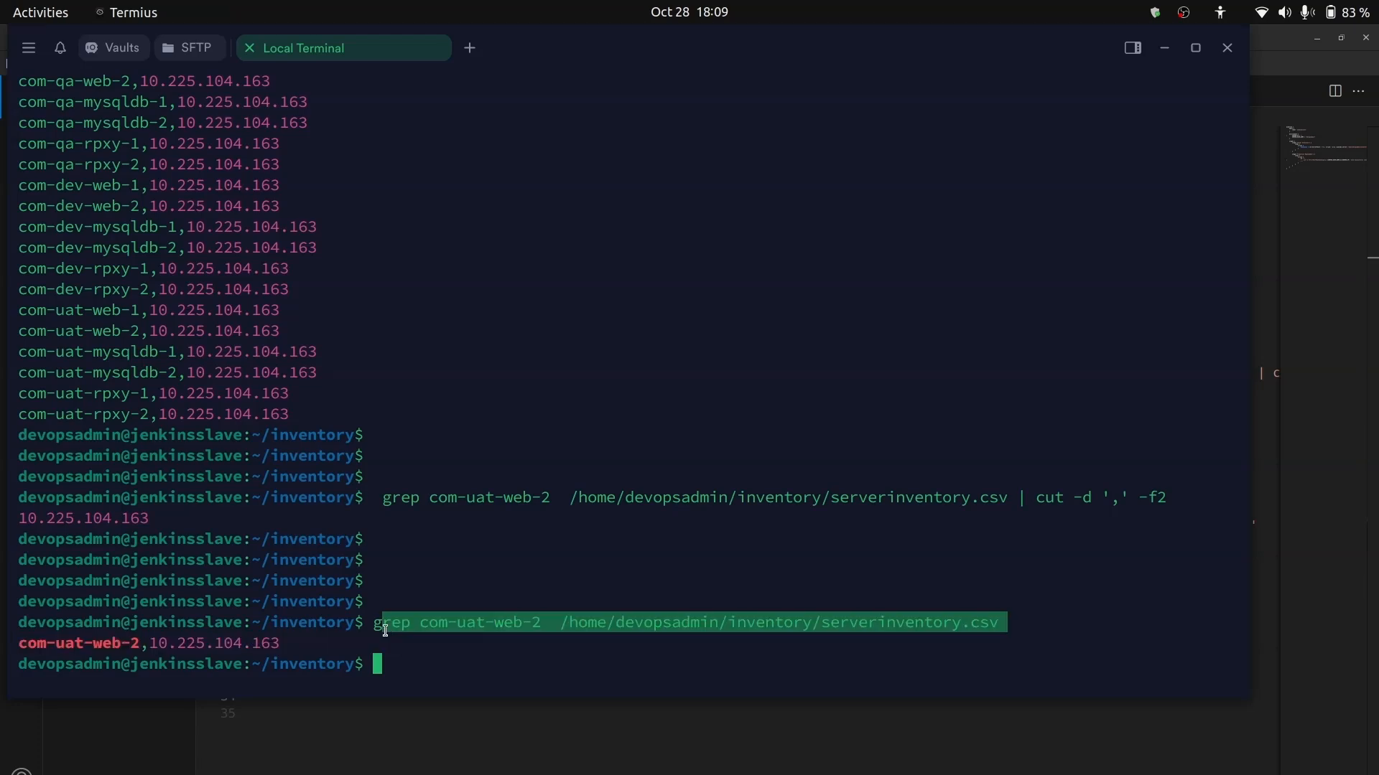
key("alt+Tab")
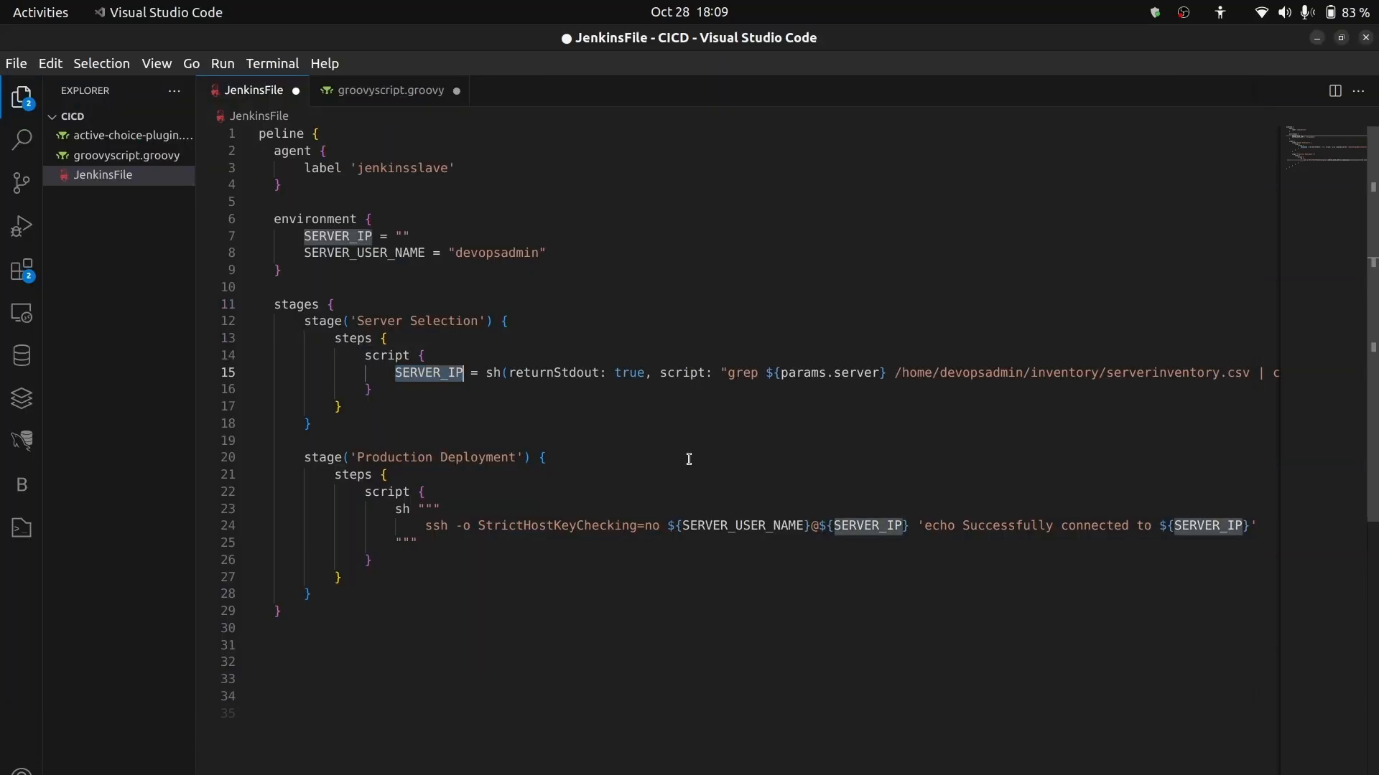
- Copy the full SERVER_IP assignment from JenkinsFile and paste it over the incomplete SERVER_IP line in the Jenkins pipeline script in Chrome
key("alt+Tab")
key("alt+Tab")
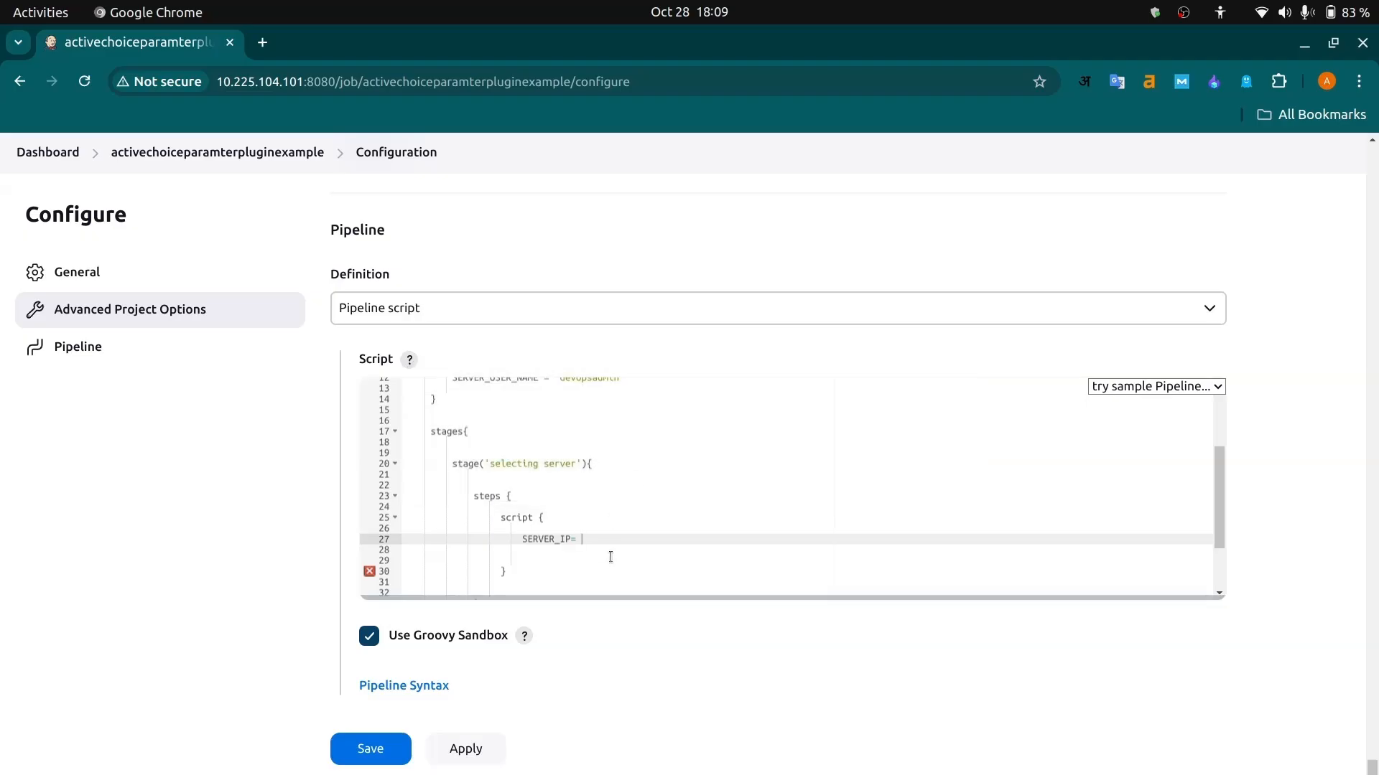
key("alt+Tab")
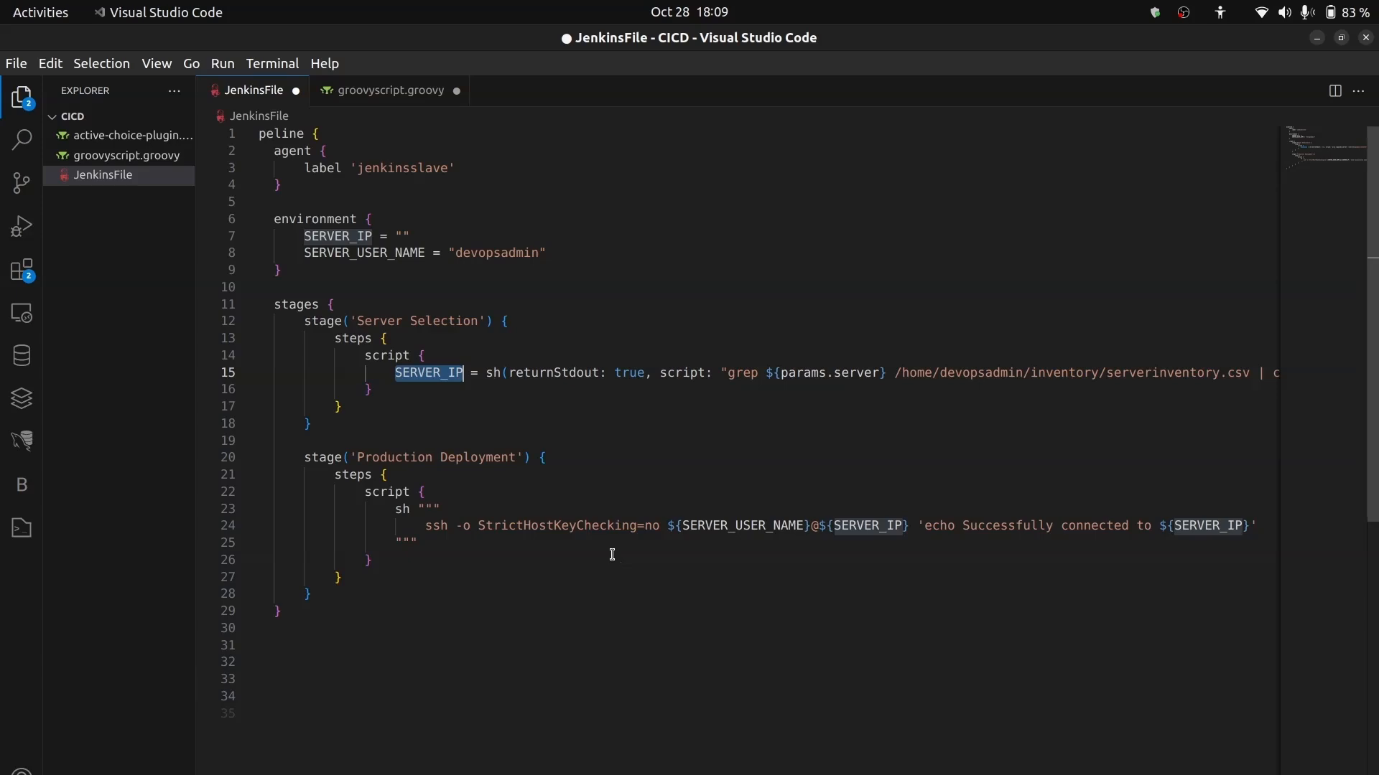
double_click(394, 374)
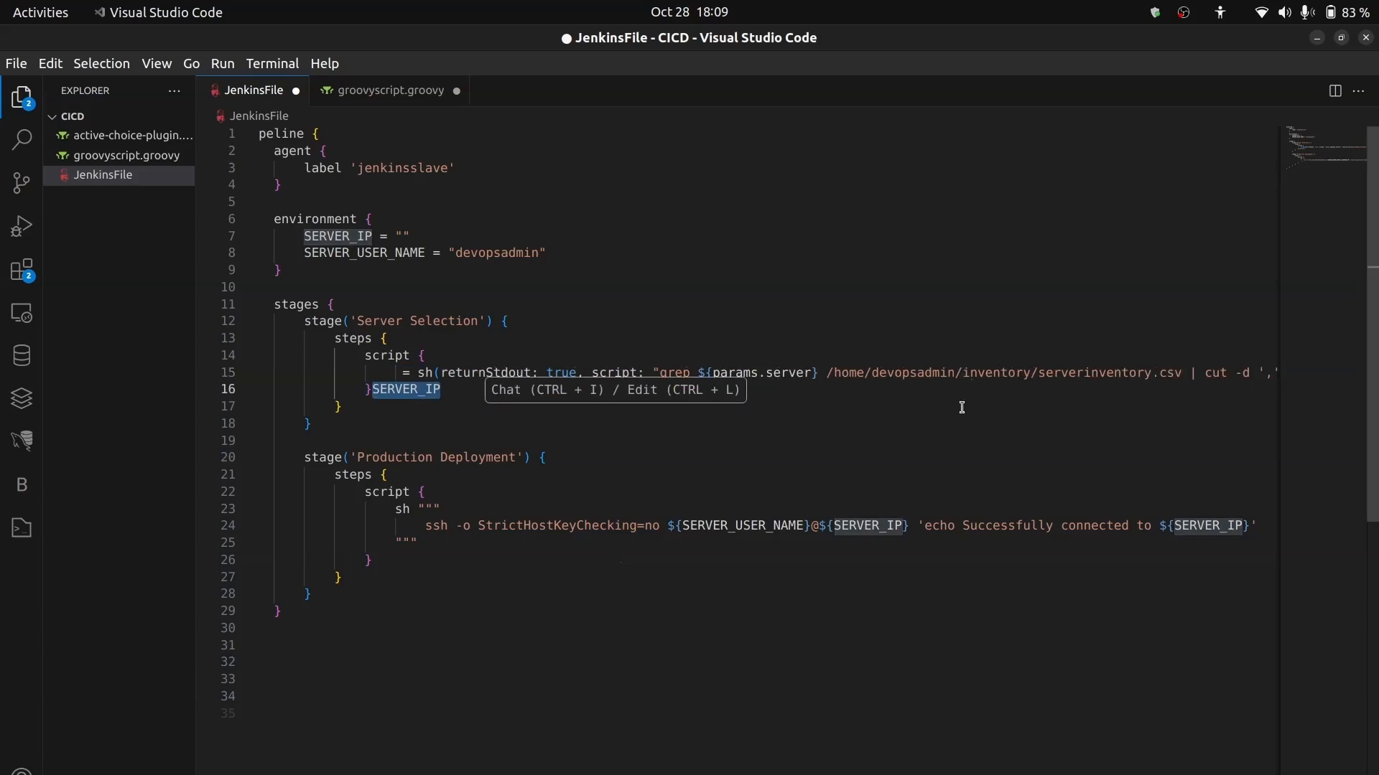
key("End")
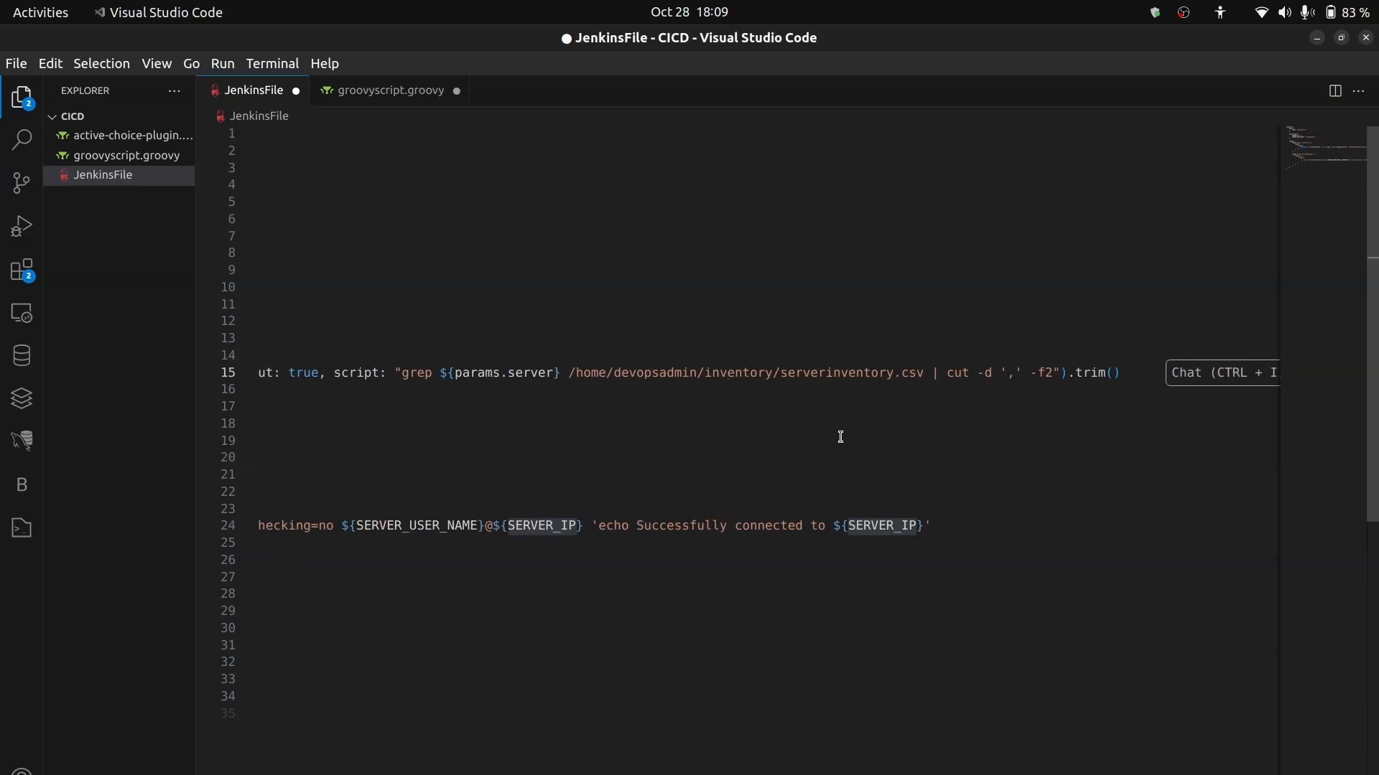
left_click_drag(1067, 373, 274, 375)
key("ctrl+c")
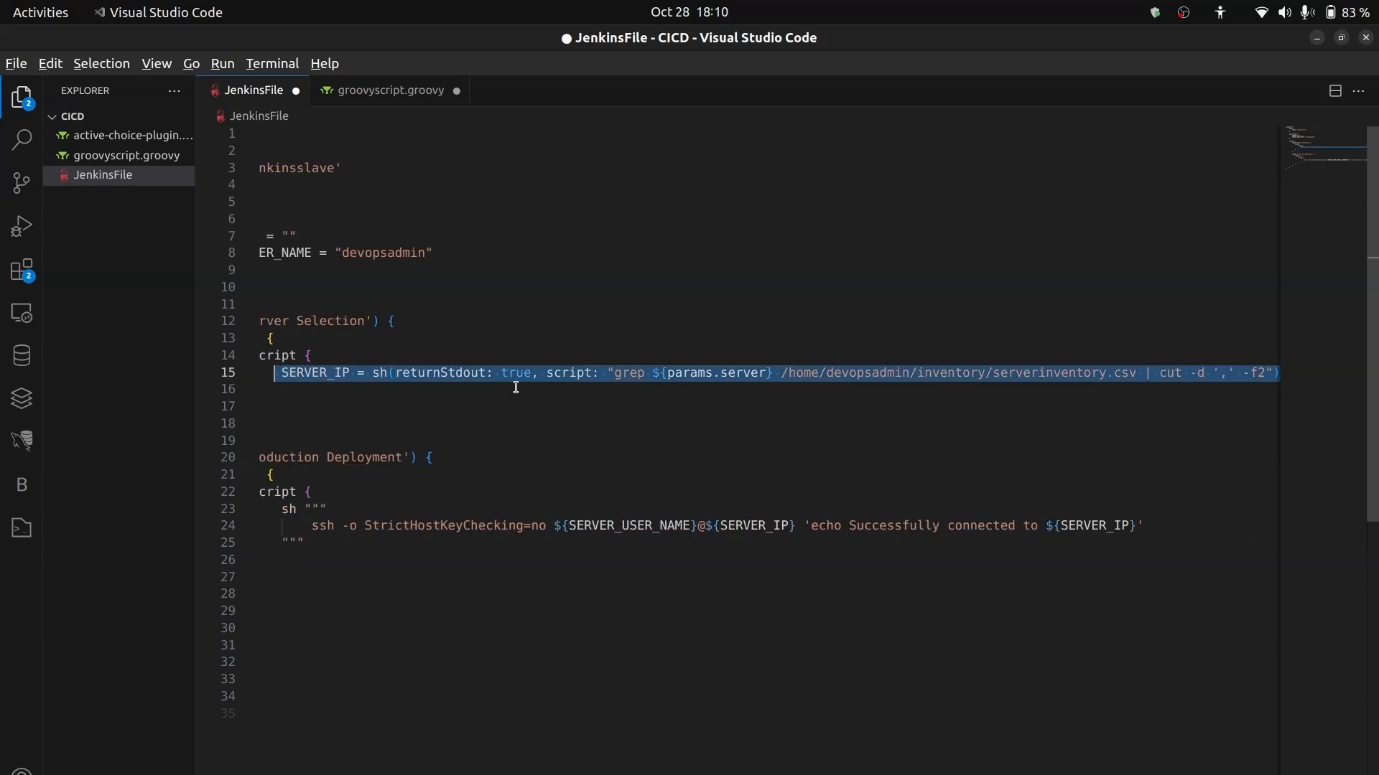
key("alt+Tab")
left_click_drag(614, 541, 516, 539)
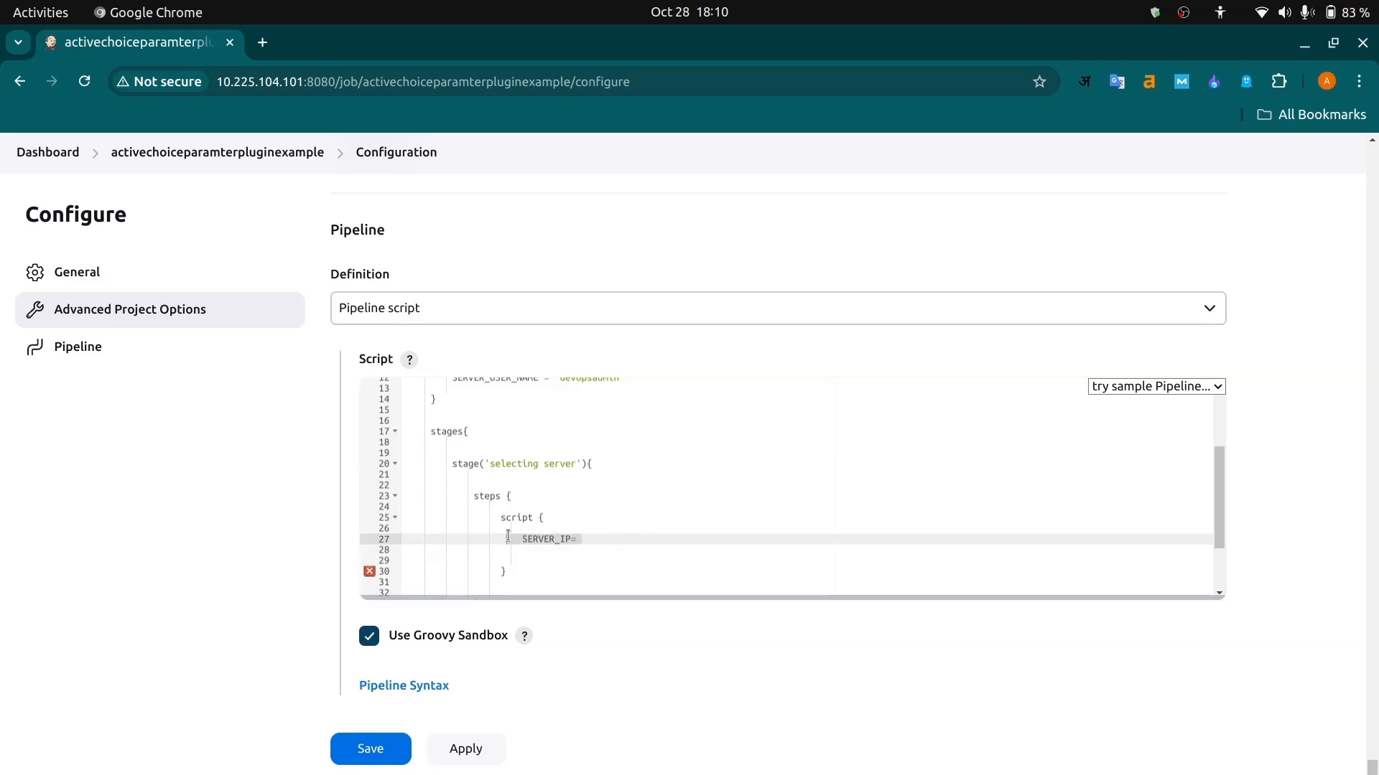
key("ctrl+v")
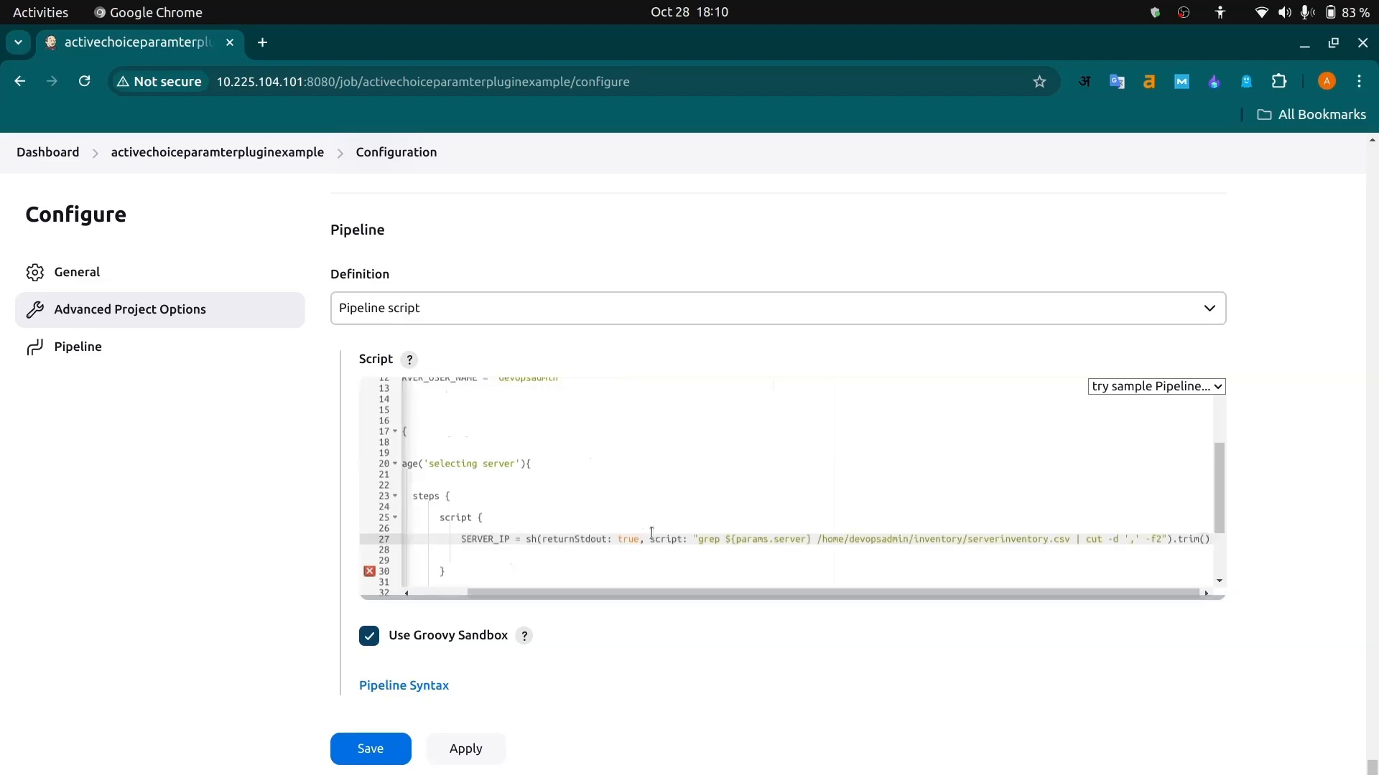
- Check the pasted SERVER_IP line and the error marker at the script block's closing brace, dismissing the web page save dialog
scroll(514, 539, "up", 2)
scroll(515, 539, "left", 2)
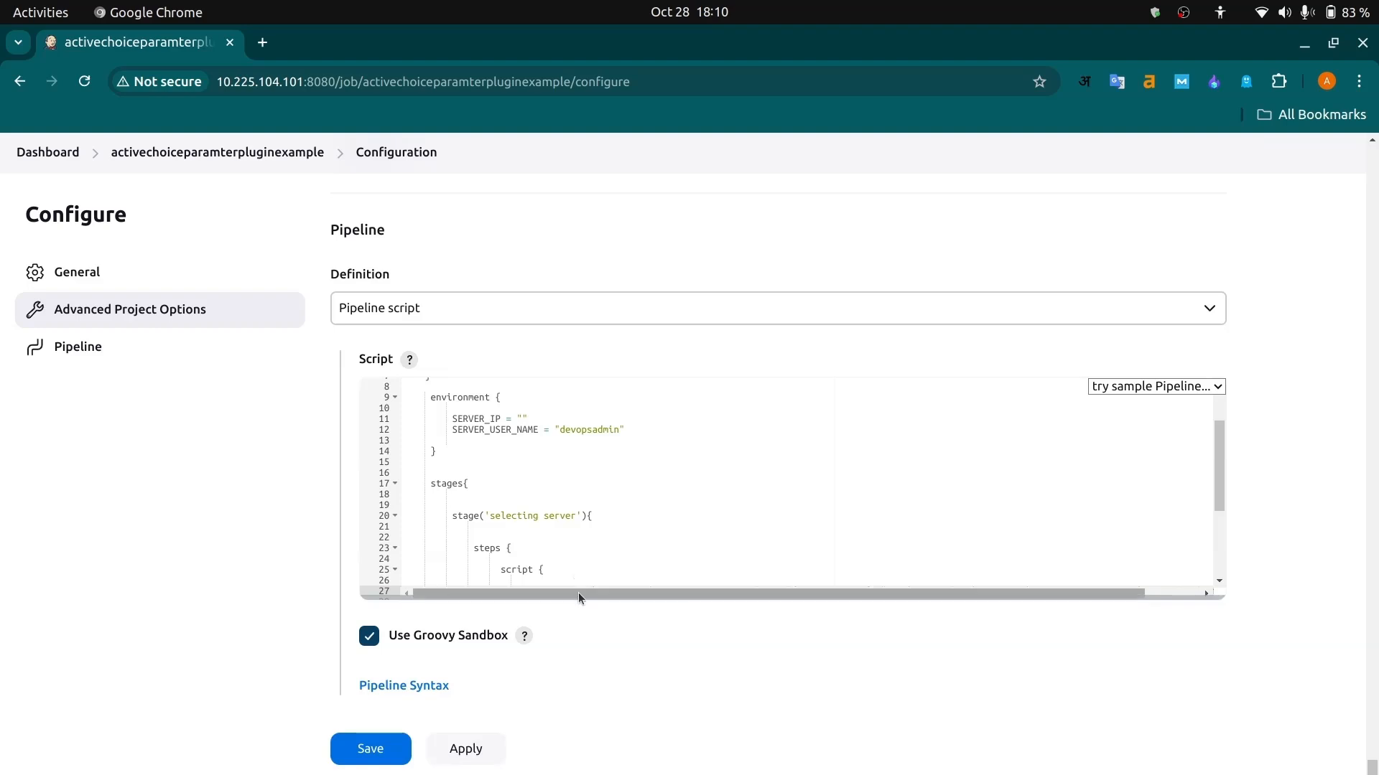
scroll(591, 540, "down", 3)
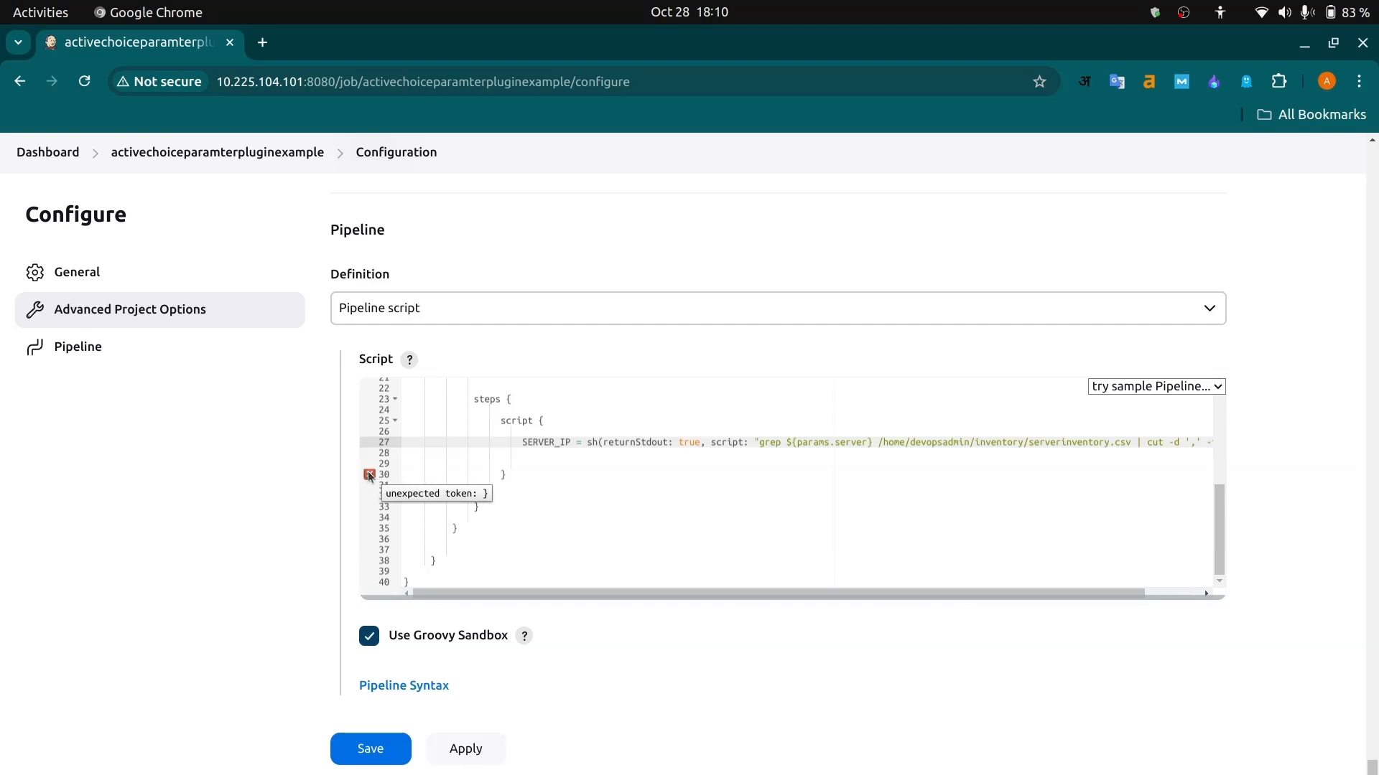
left_click(514, 468)
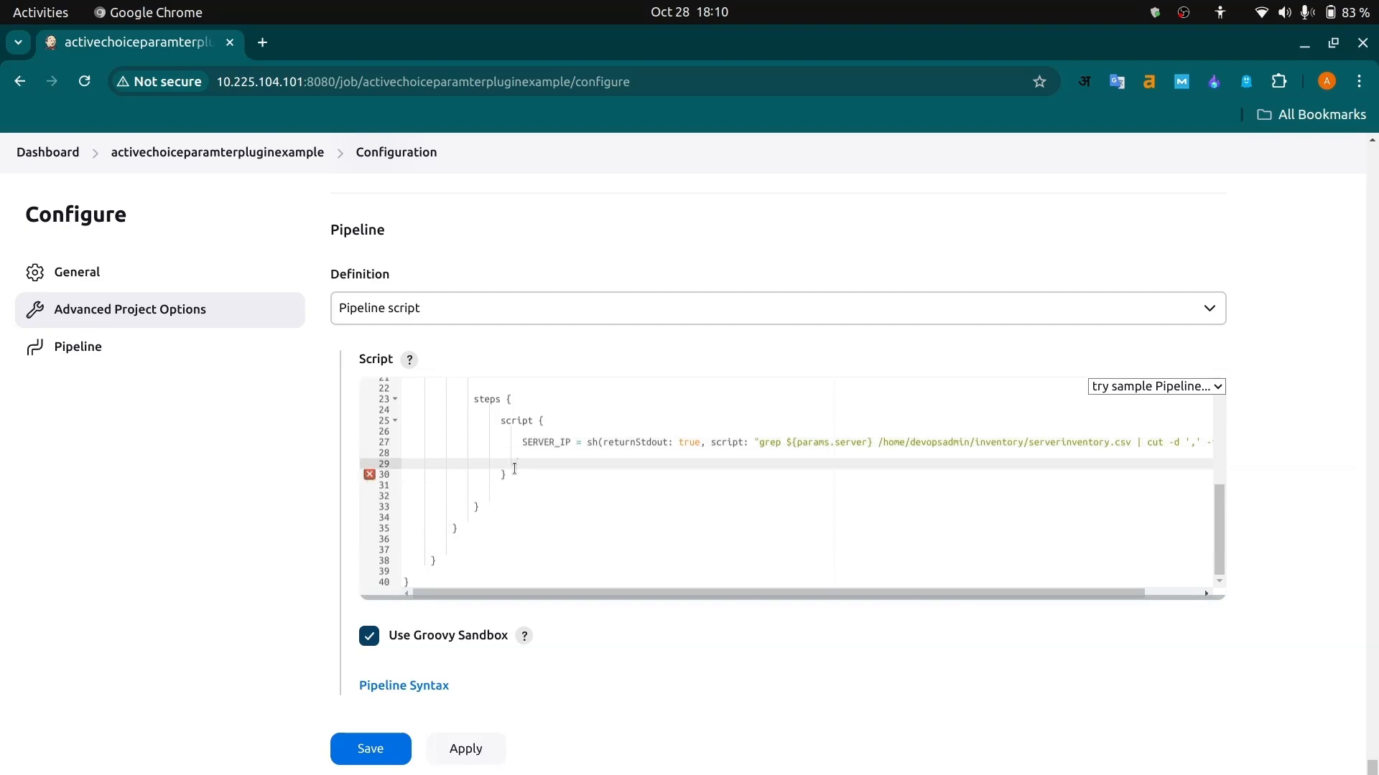
key("ctrl+s")
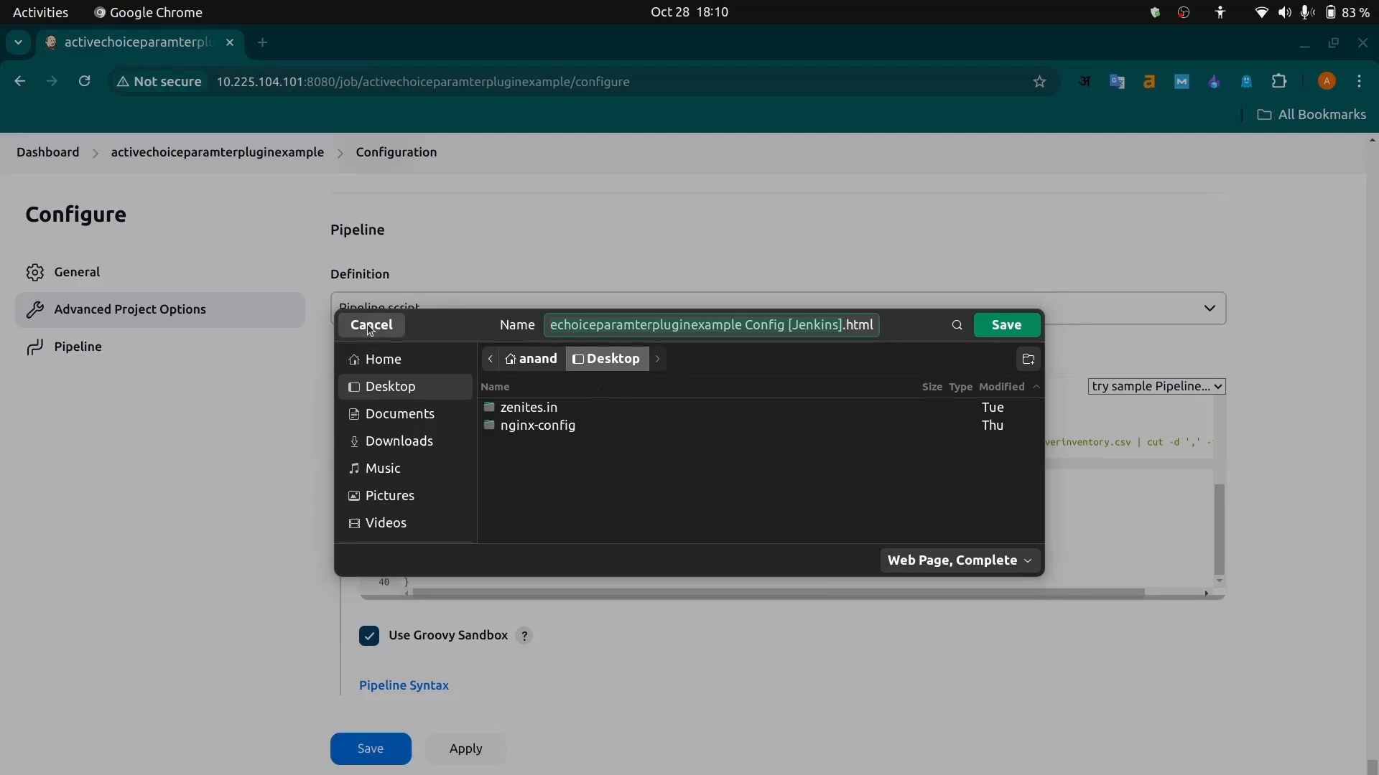
left_click(394, 324)
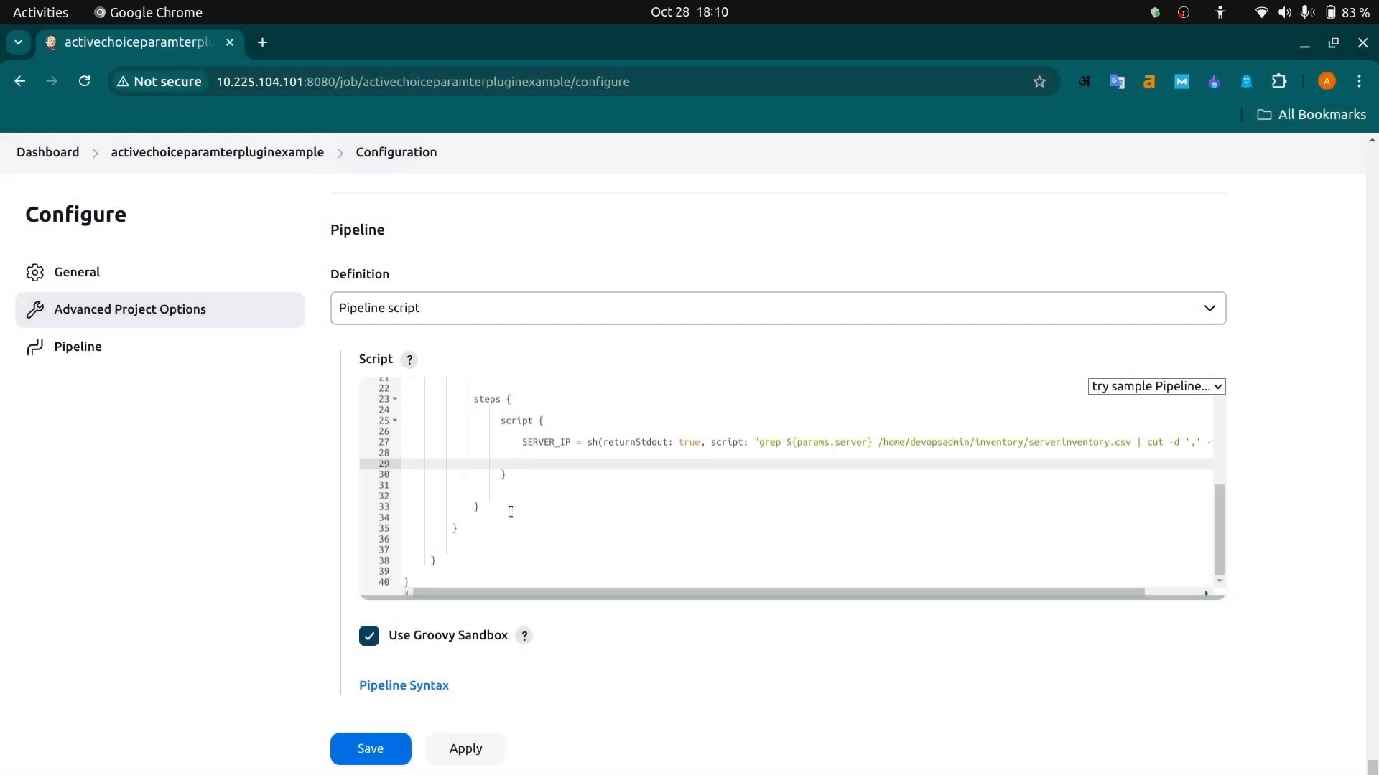
- Add blank lines below the first stage's closing brace in the Jenkins pipeline script
left_click(463, 540)
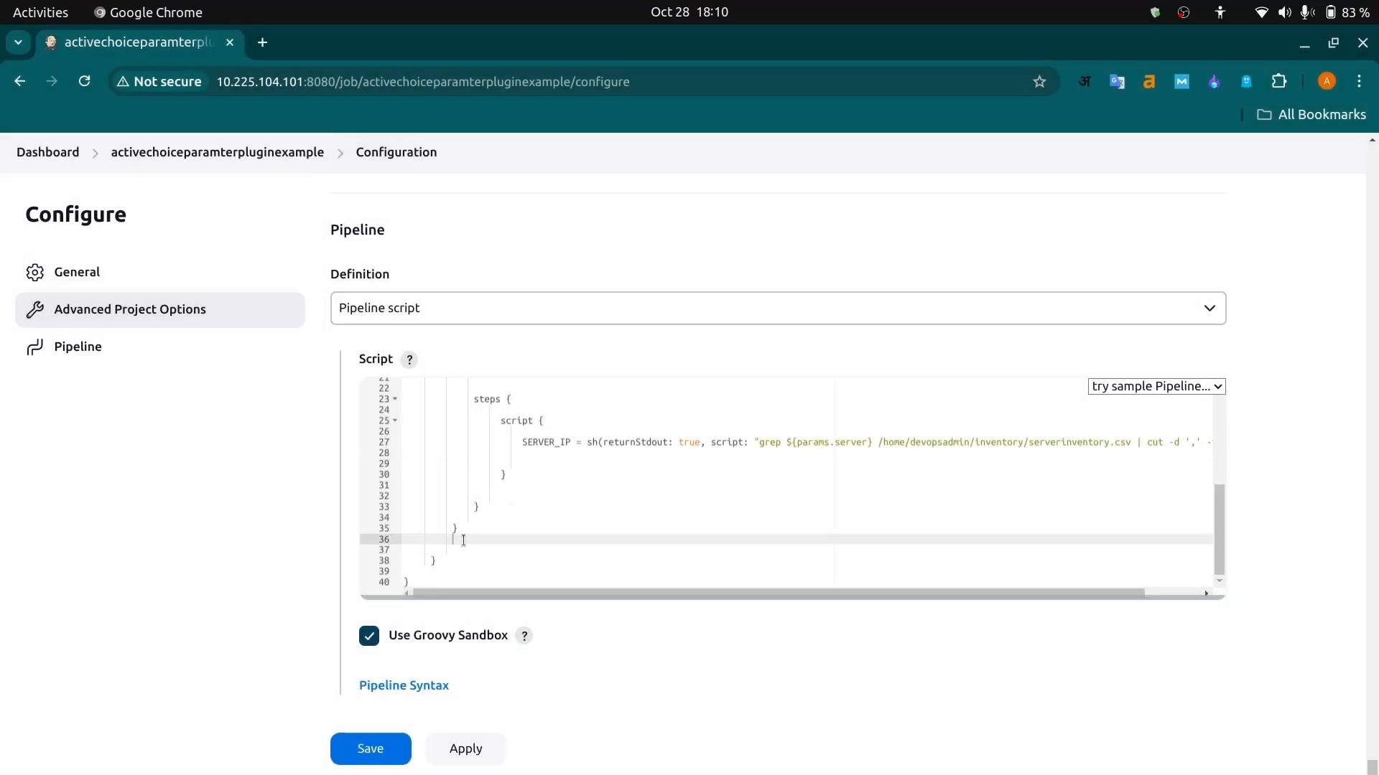
key("Return")
key("Return")
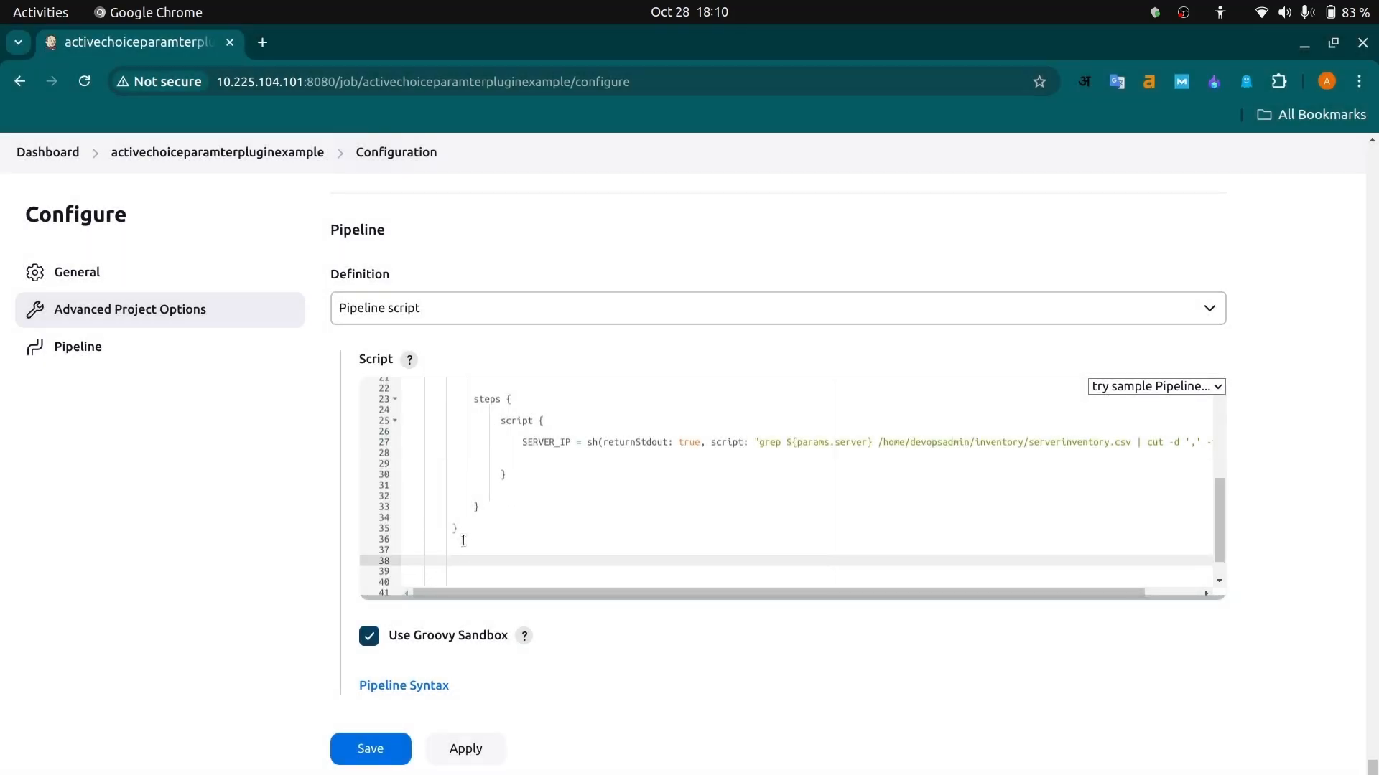
- Switch to Visual Studio Code and examine the SERVER_IP declaration in the environment block and its sh assignment in the Server Selection stage of JenkinsFile
key("alt+Tab")
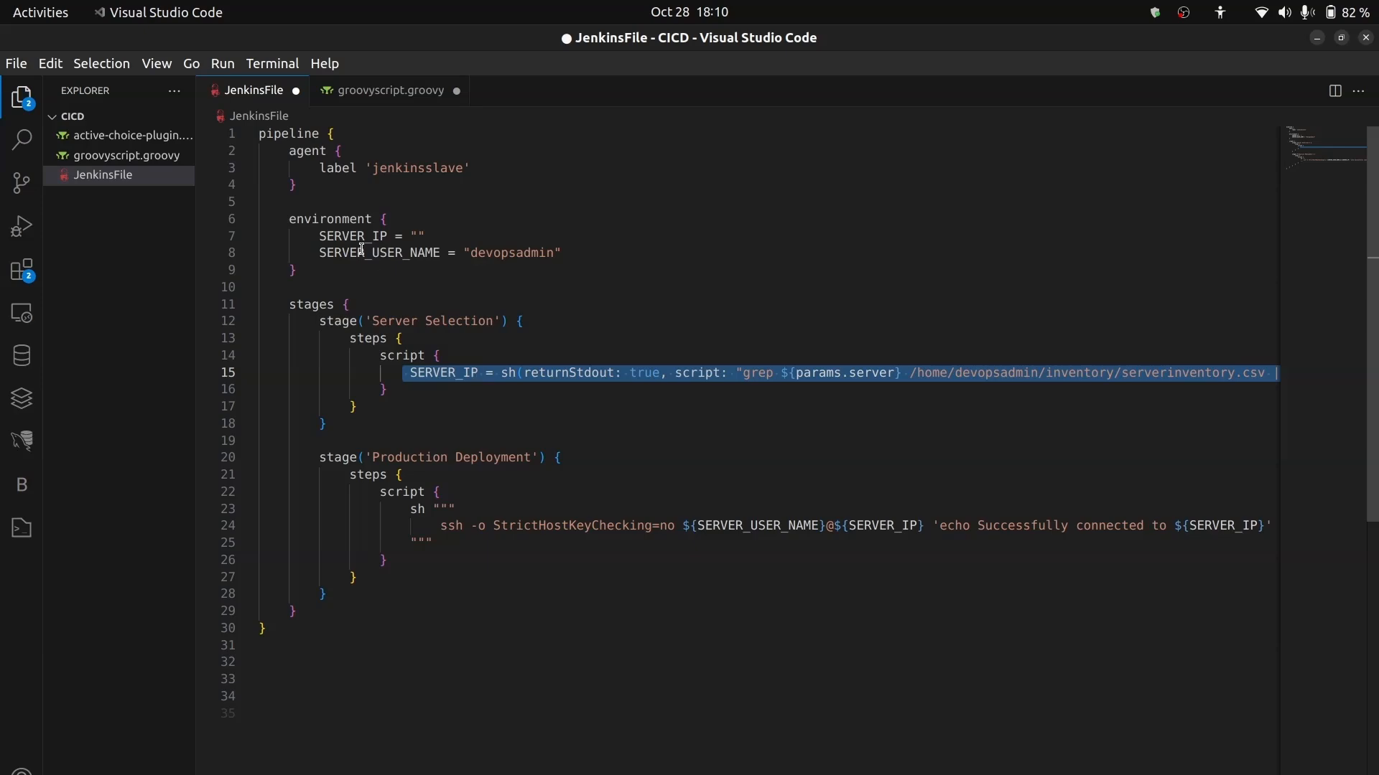
left_click(325, 234)
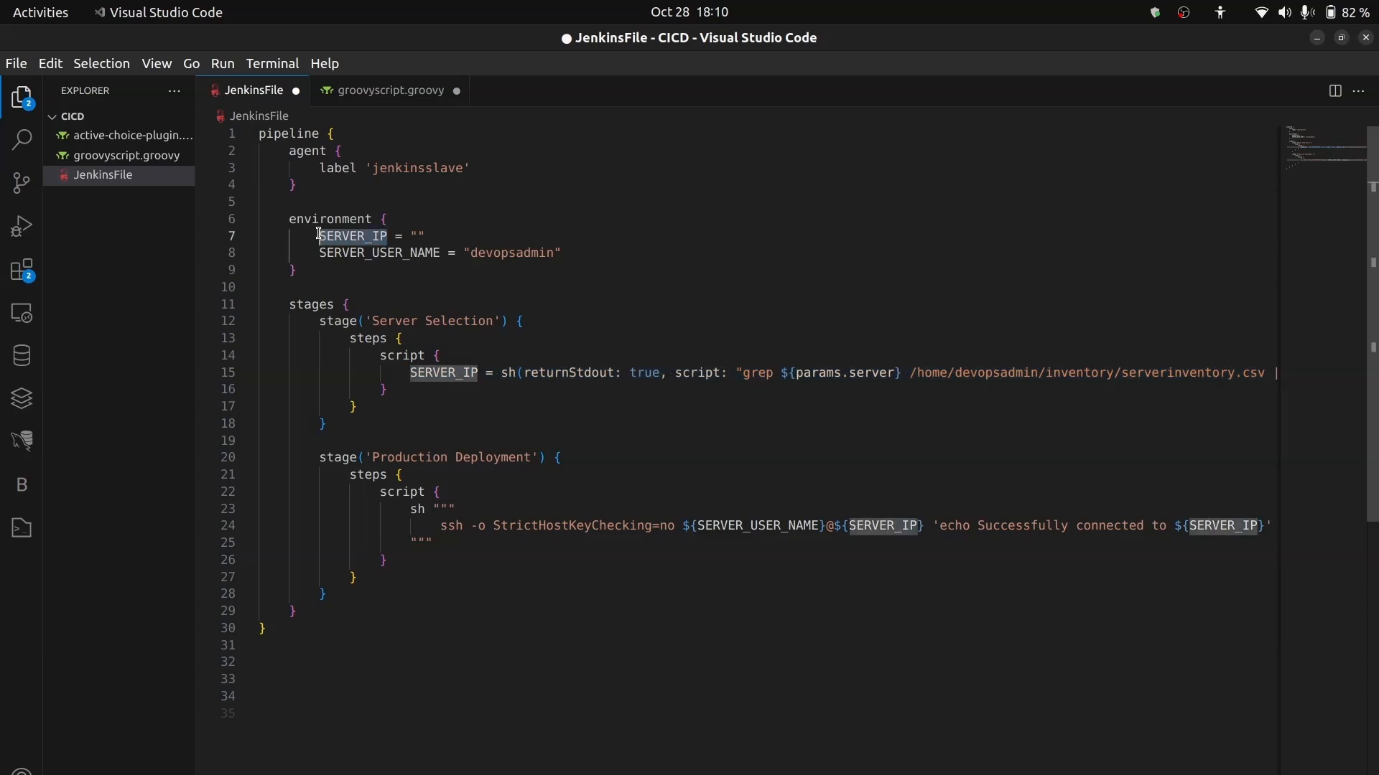
double_click(418, 235)
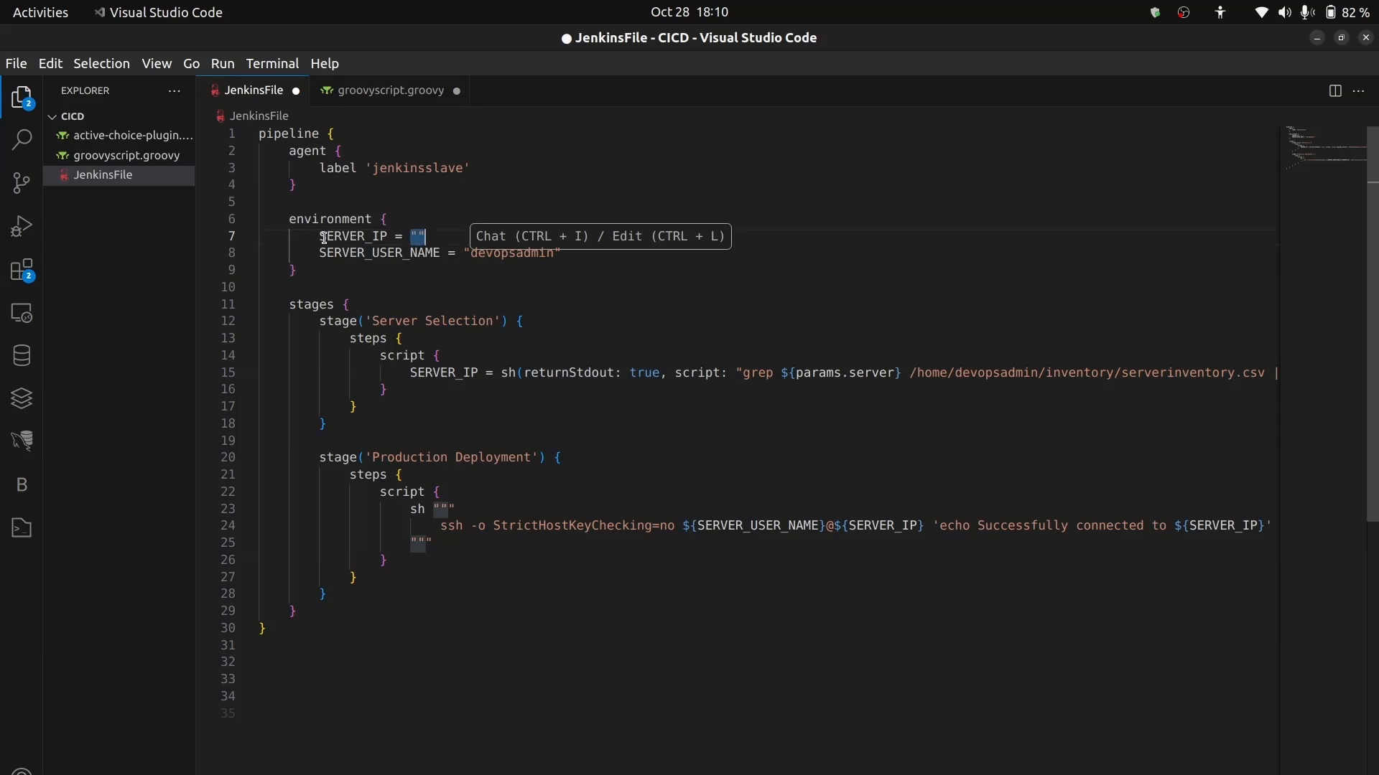
left_click_drag(496, 373, 1273, 373)
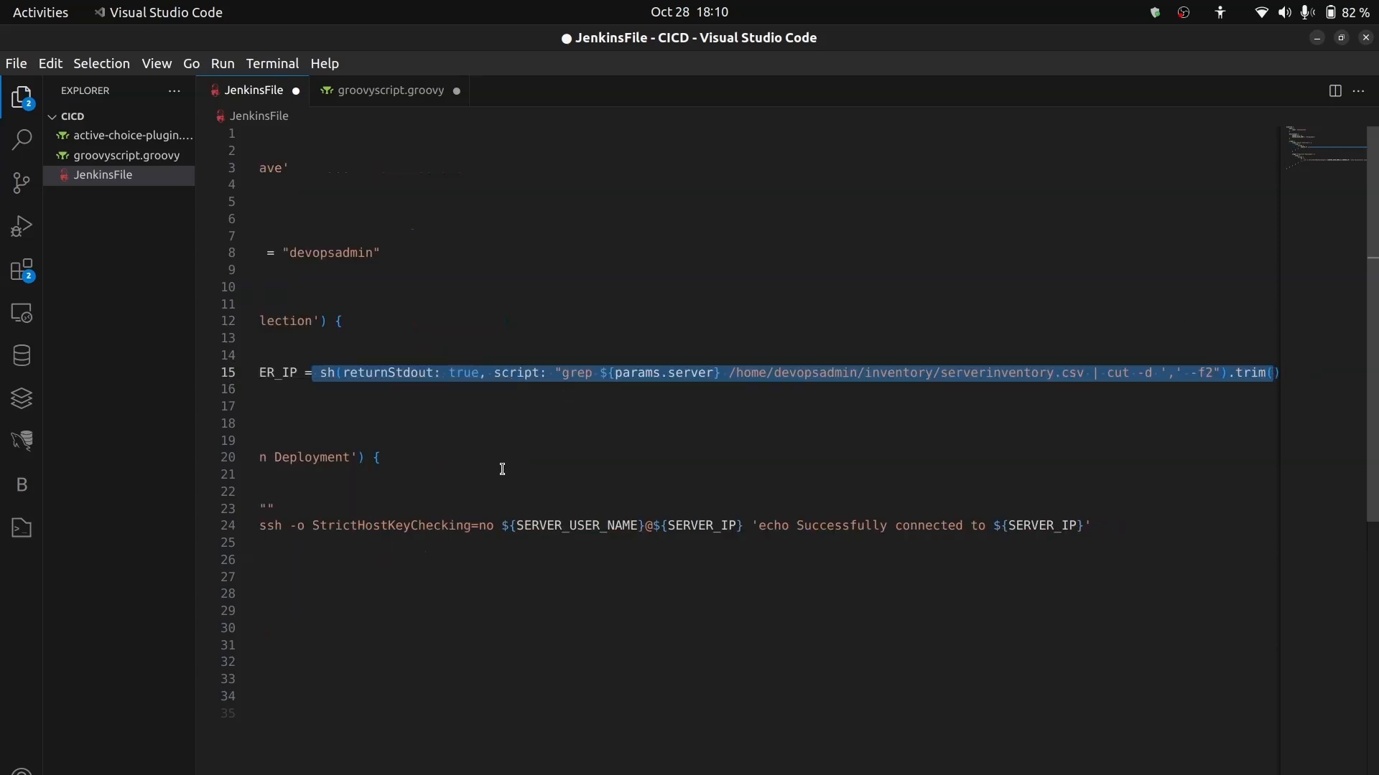
scroll(503, 470, "left", 3)
scroll(502, 470, "down", 8)
scroll(428, 409, "left", 2)
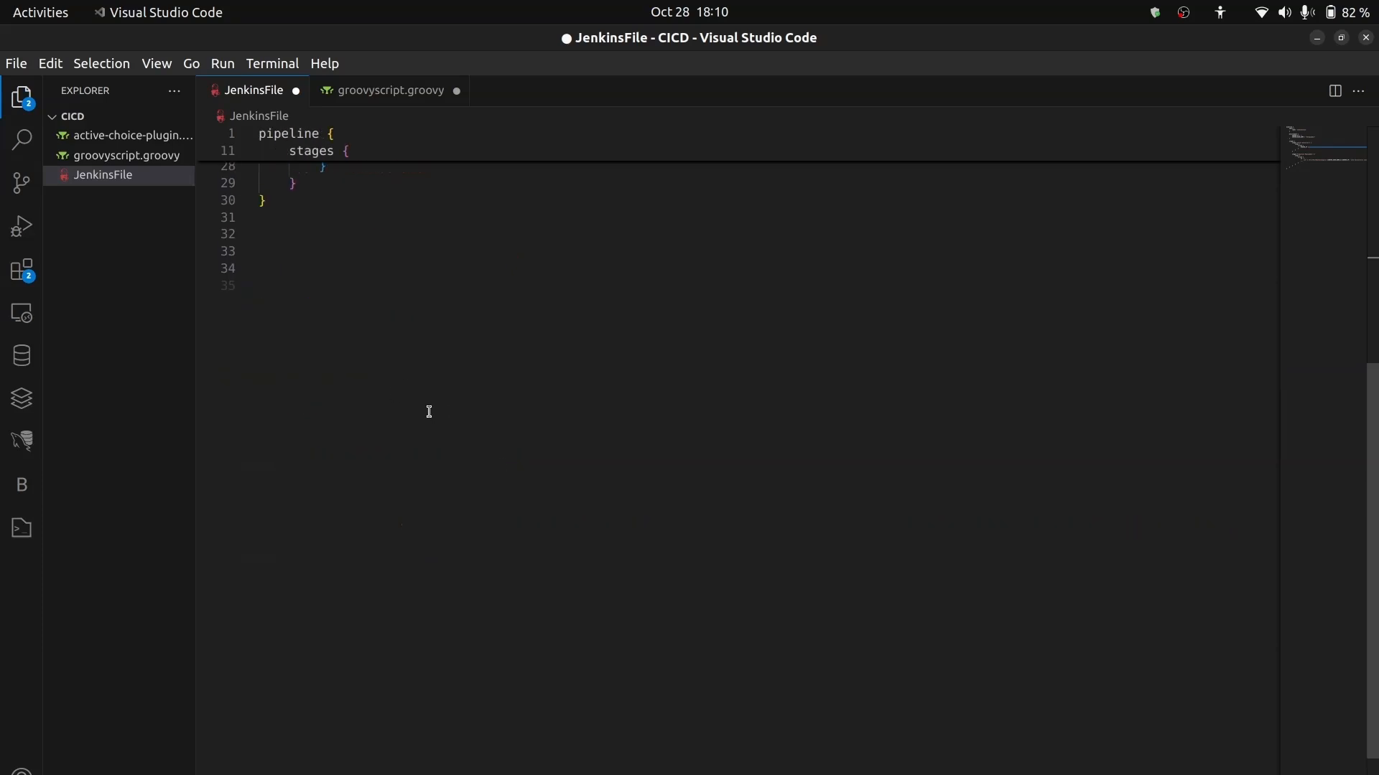
scroll(574, 716, "up", 8)
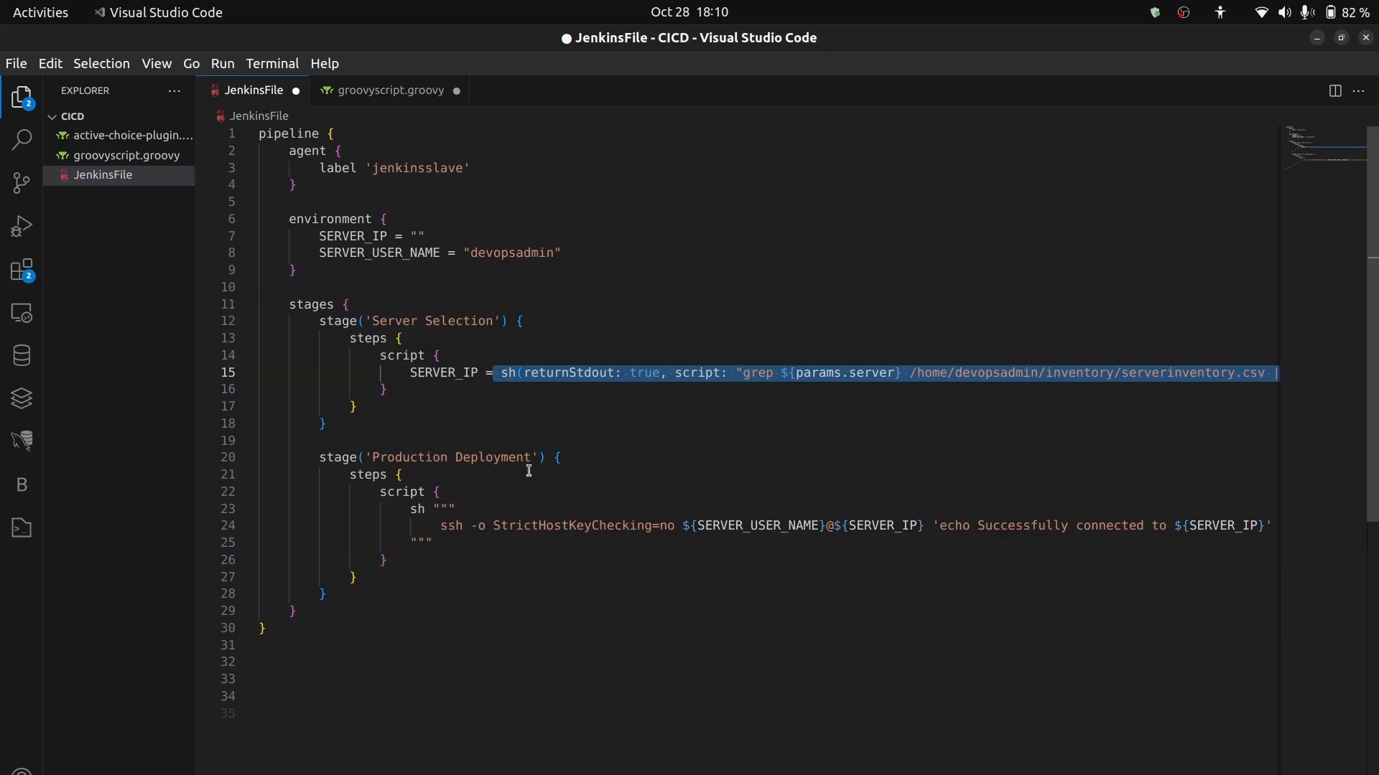
- Copy the whole Production Deployment stage from JenkinsFile and paste it below the first stage in the Jenkins pipeline script in Chrome
left_click(558, 457)
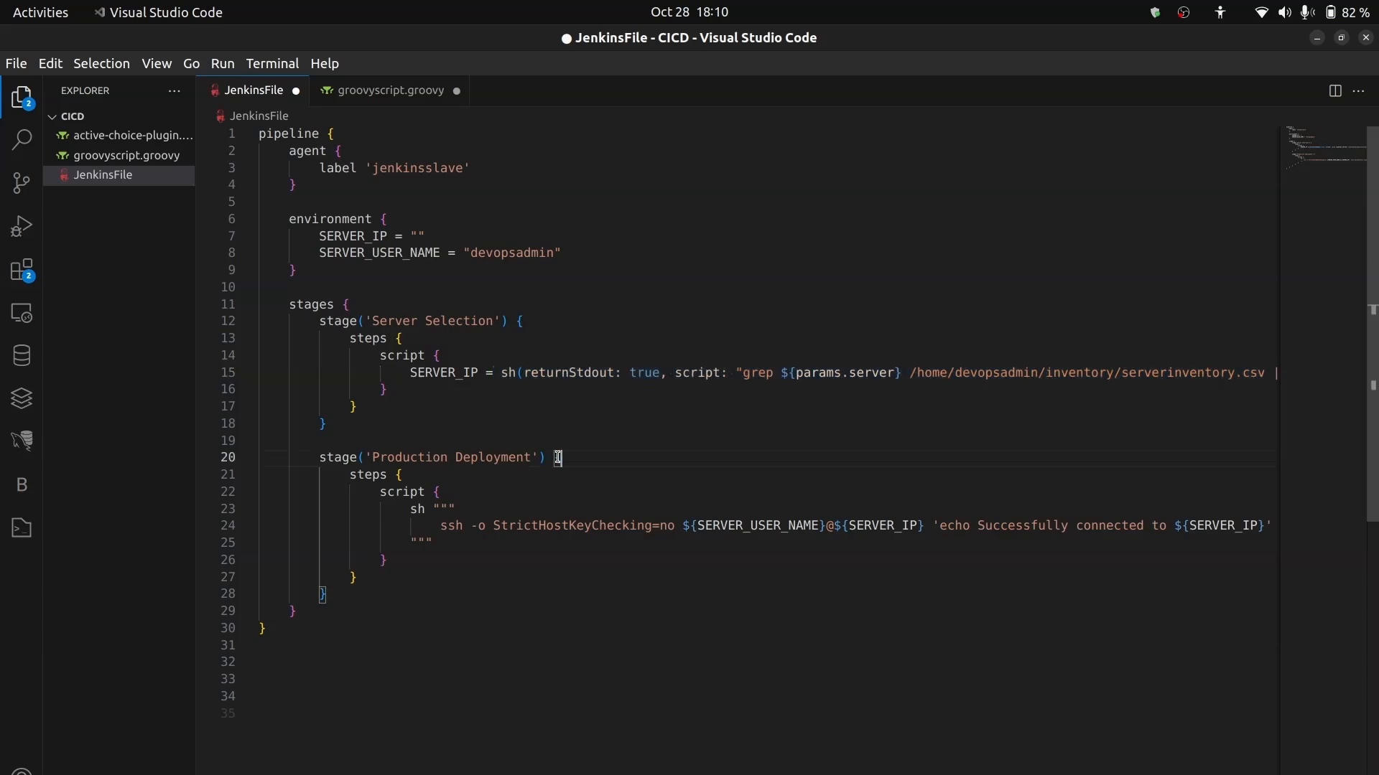
left_click_drag(328, 595, 200, 448)
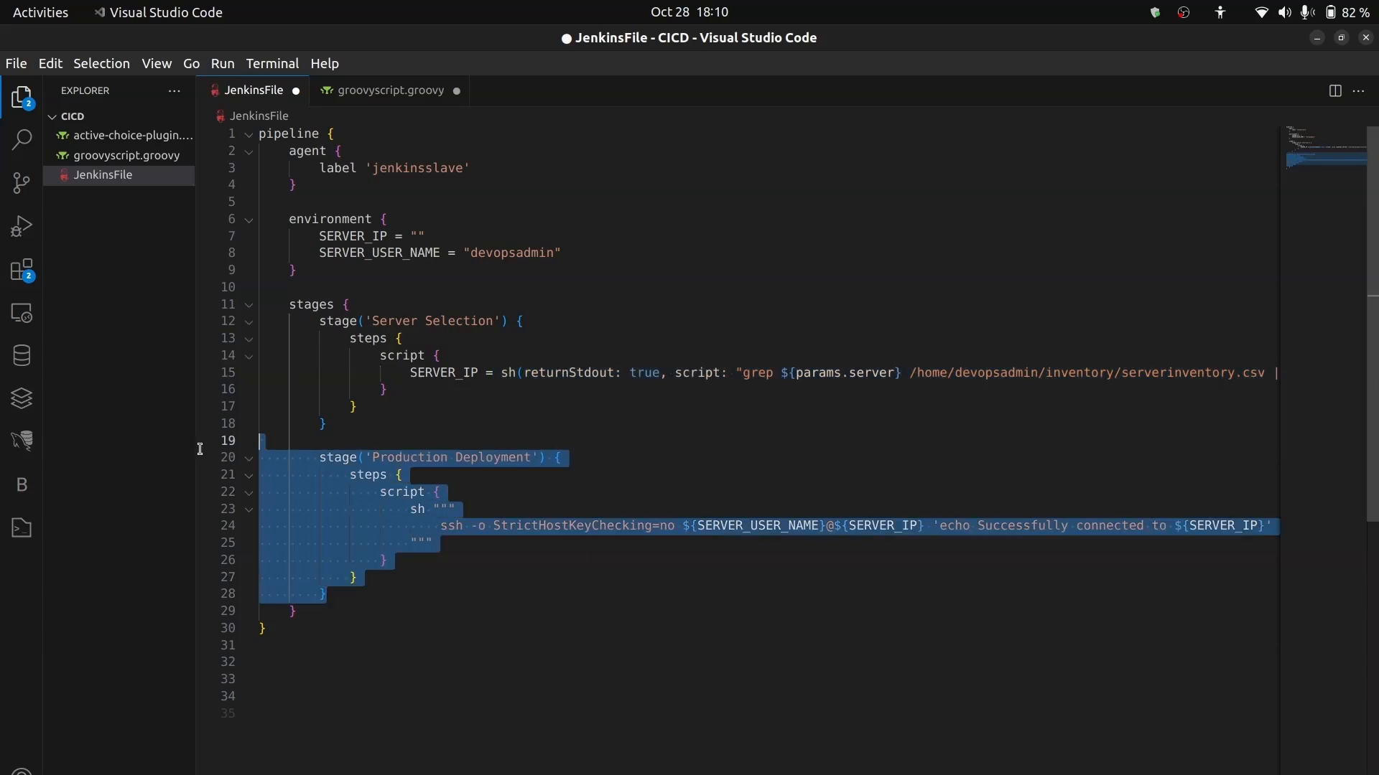
key("alt+Tab")
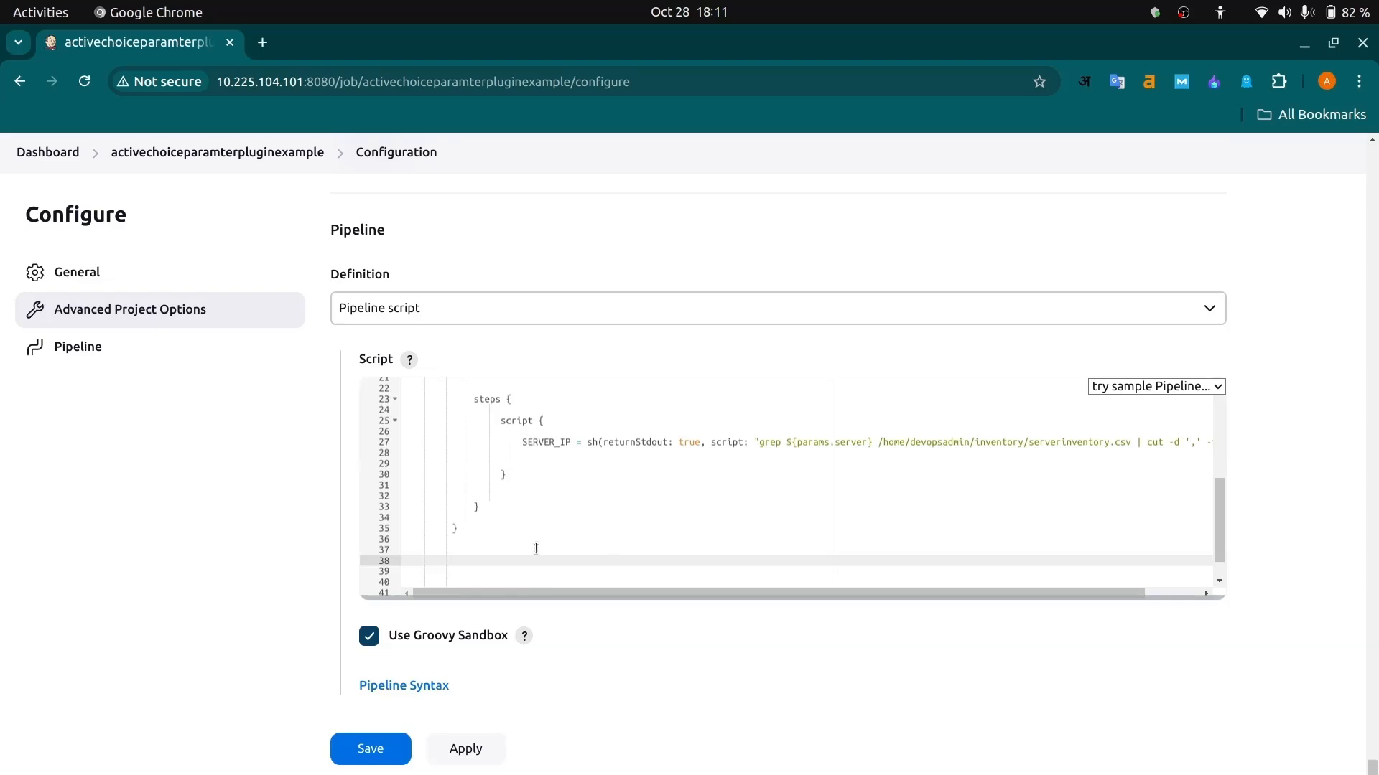
left_click(498, 550)
key("ctrl+v")
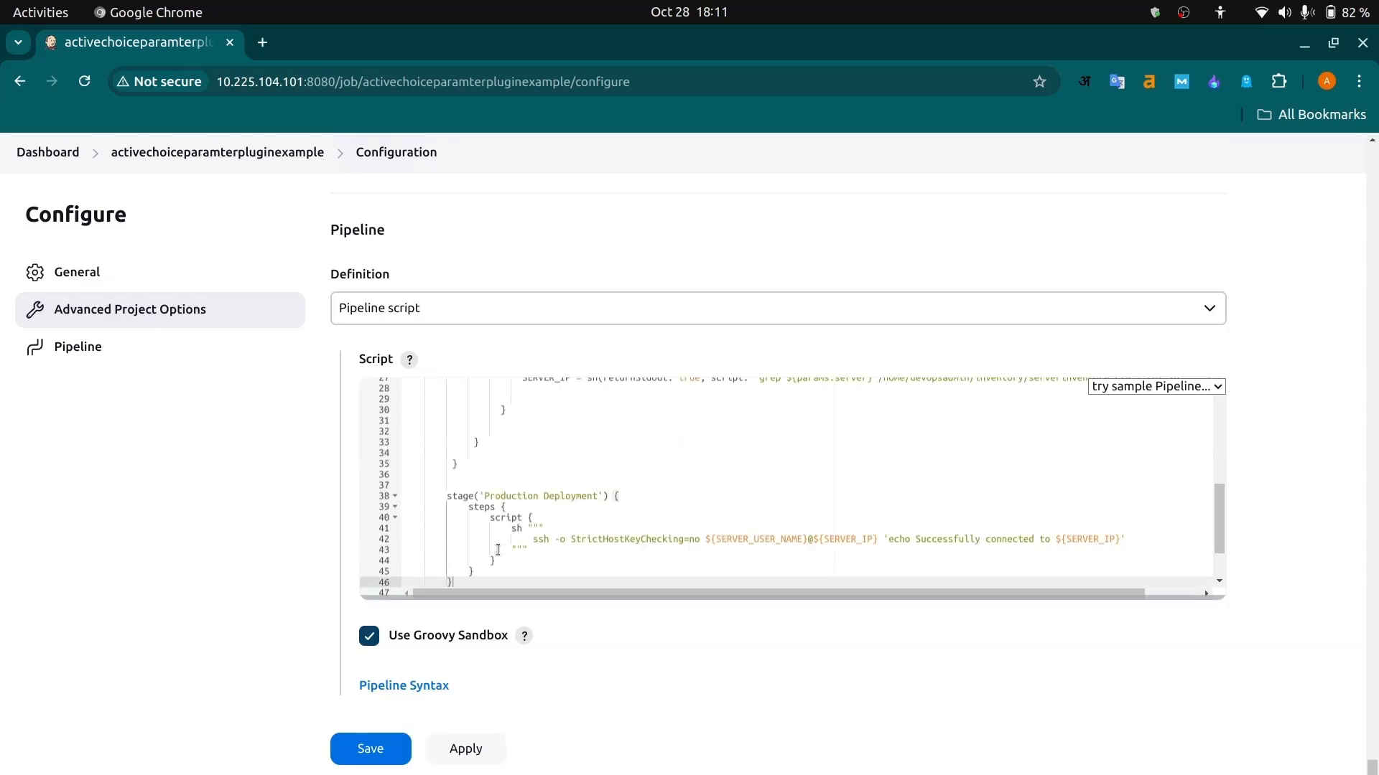
scroll(618, 537, "up", 5)
- Switch to Visual Studio Code and examine the ssh command in the Production Deployment stage, including its user name, server IP and echo message
key("alt+Tab")
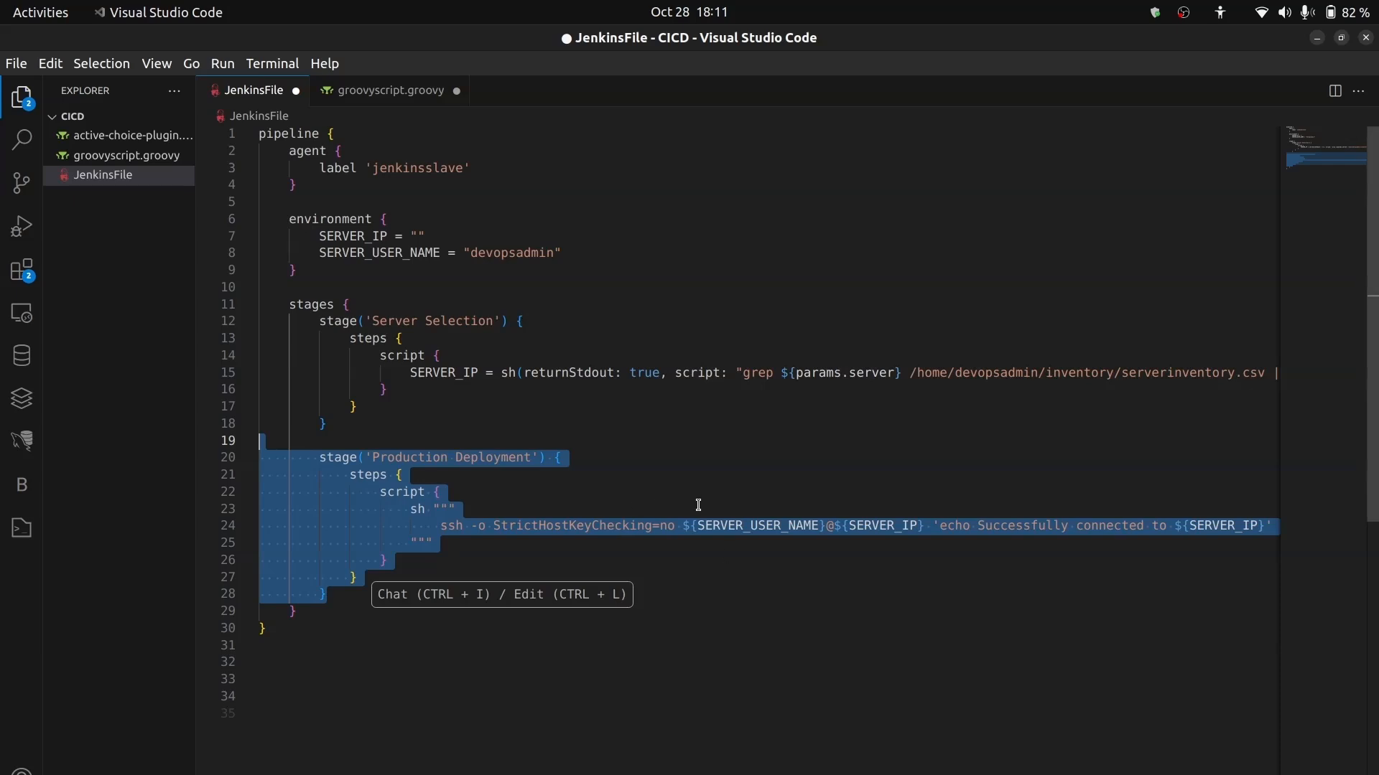
scroll(772, 618, "right", 3)
scroll(772, 618, "down", 1)
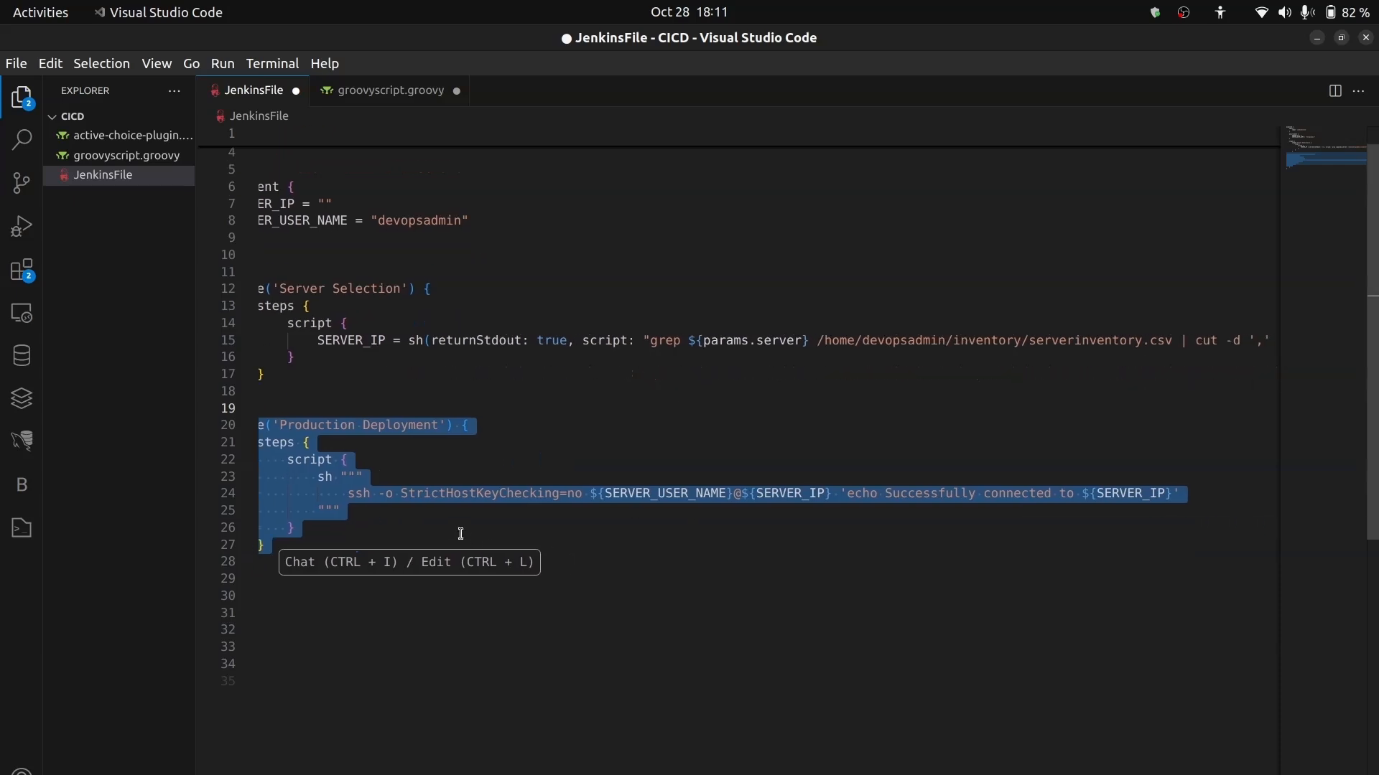
left_click(377, 529)
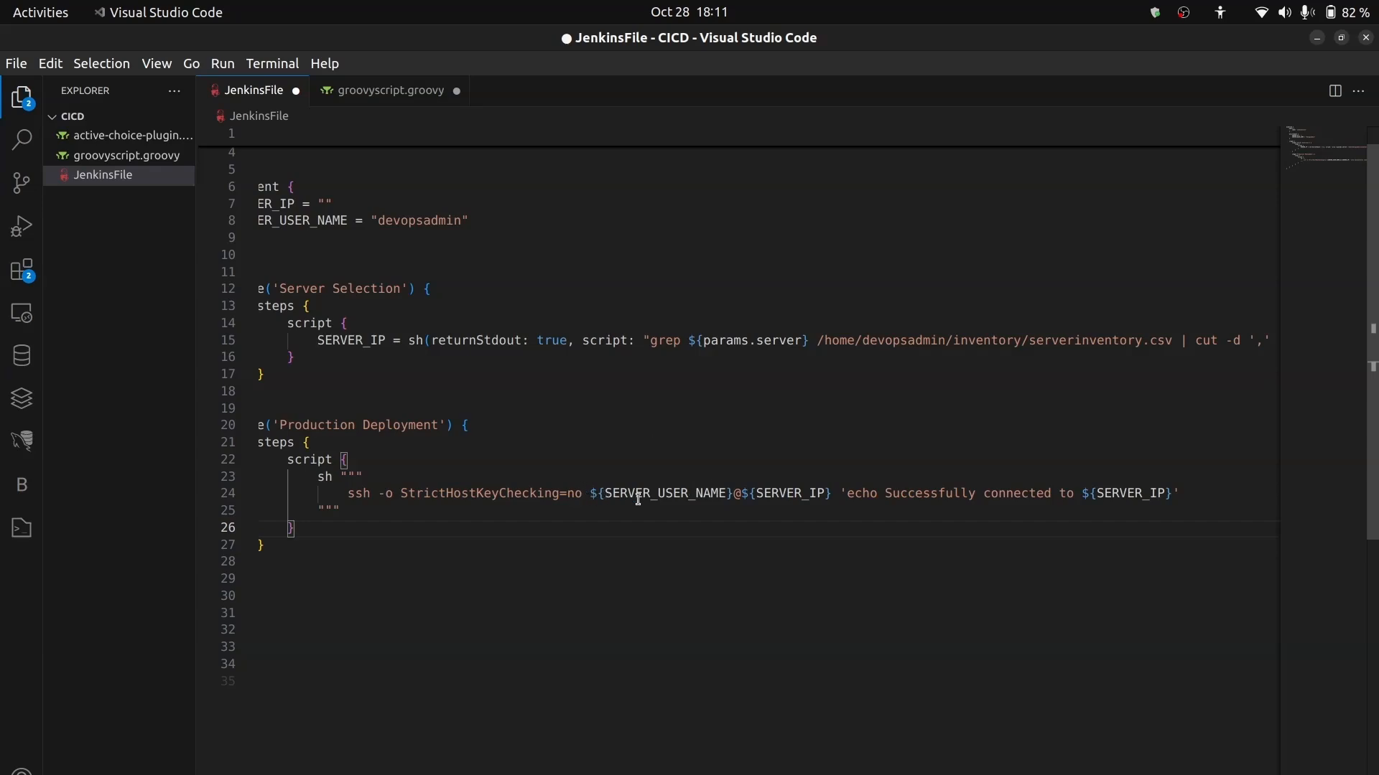
scroll(453, 440, "left", 2)
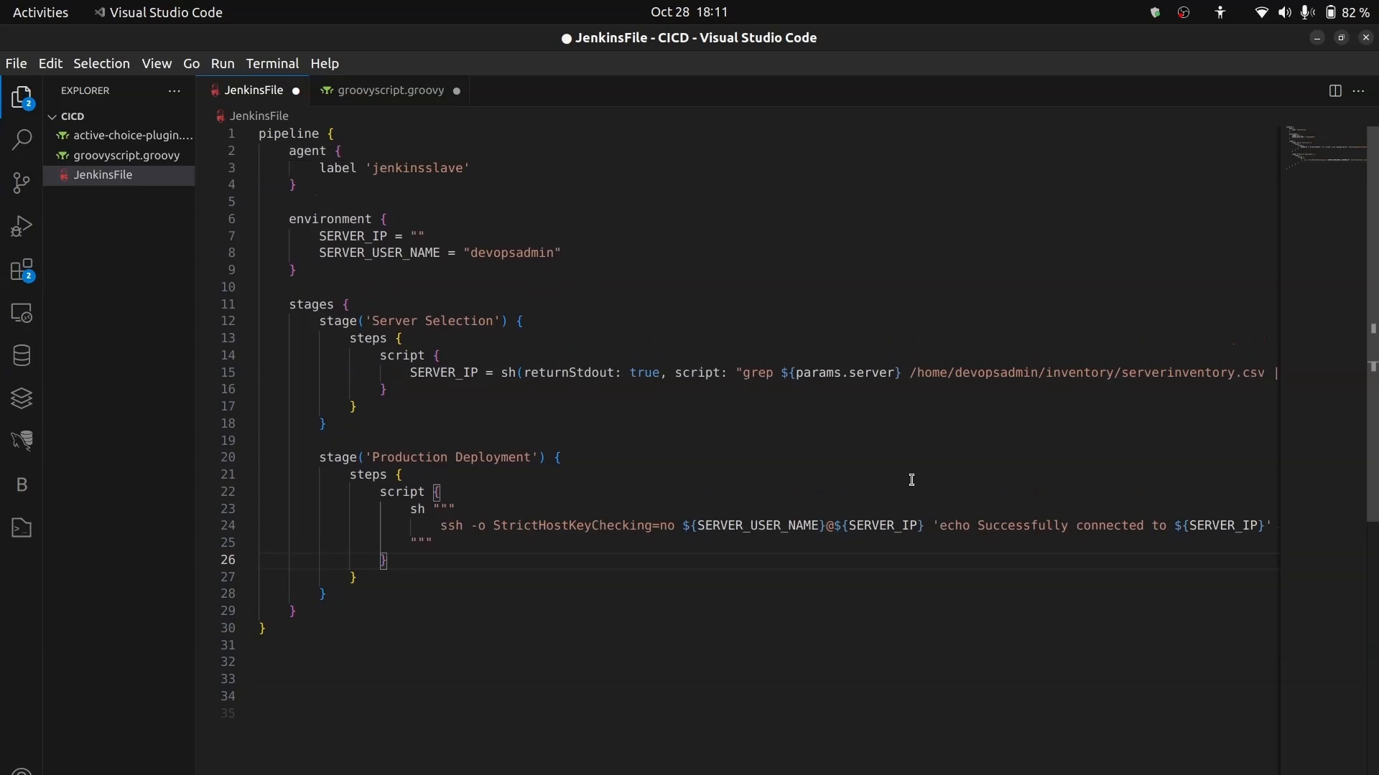
scroll(911, 480, "right", 3)
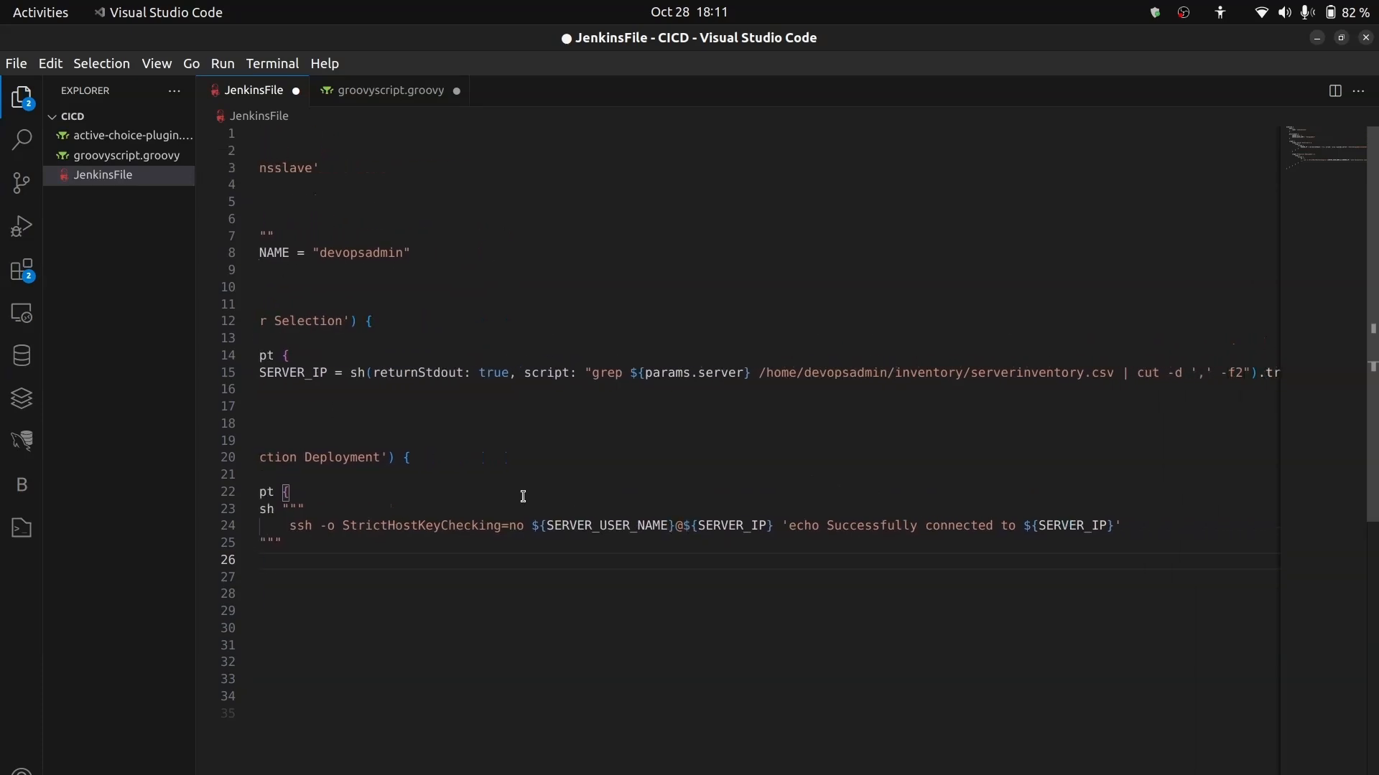
scroll(523, 496, "left", 3)
scroll(1118, 416, "right", 4)
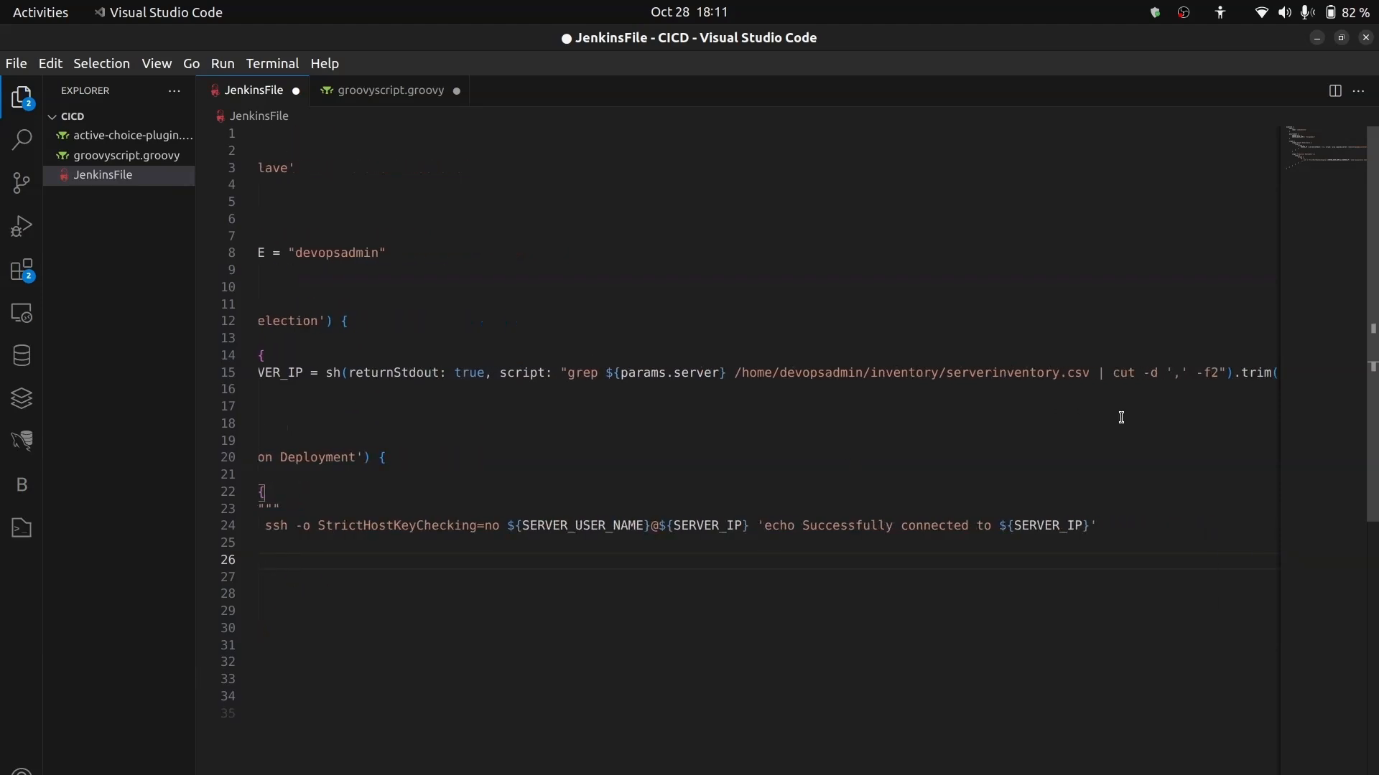
scroll(1118, 416, "left", 3)
scroll(1076, 438, "right", 1)
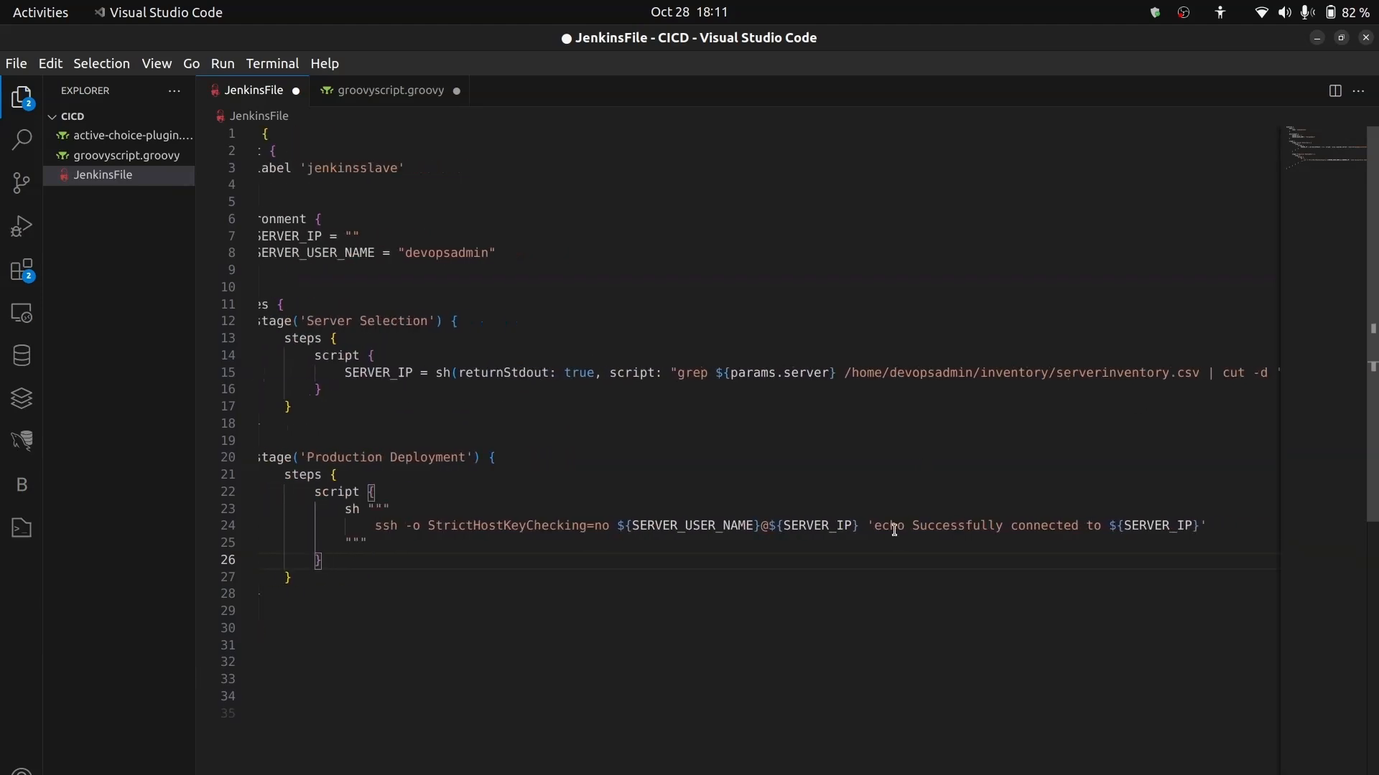
scroll(498, 549, "left", 1)
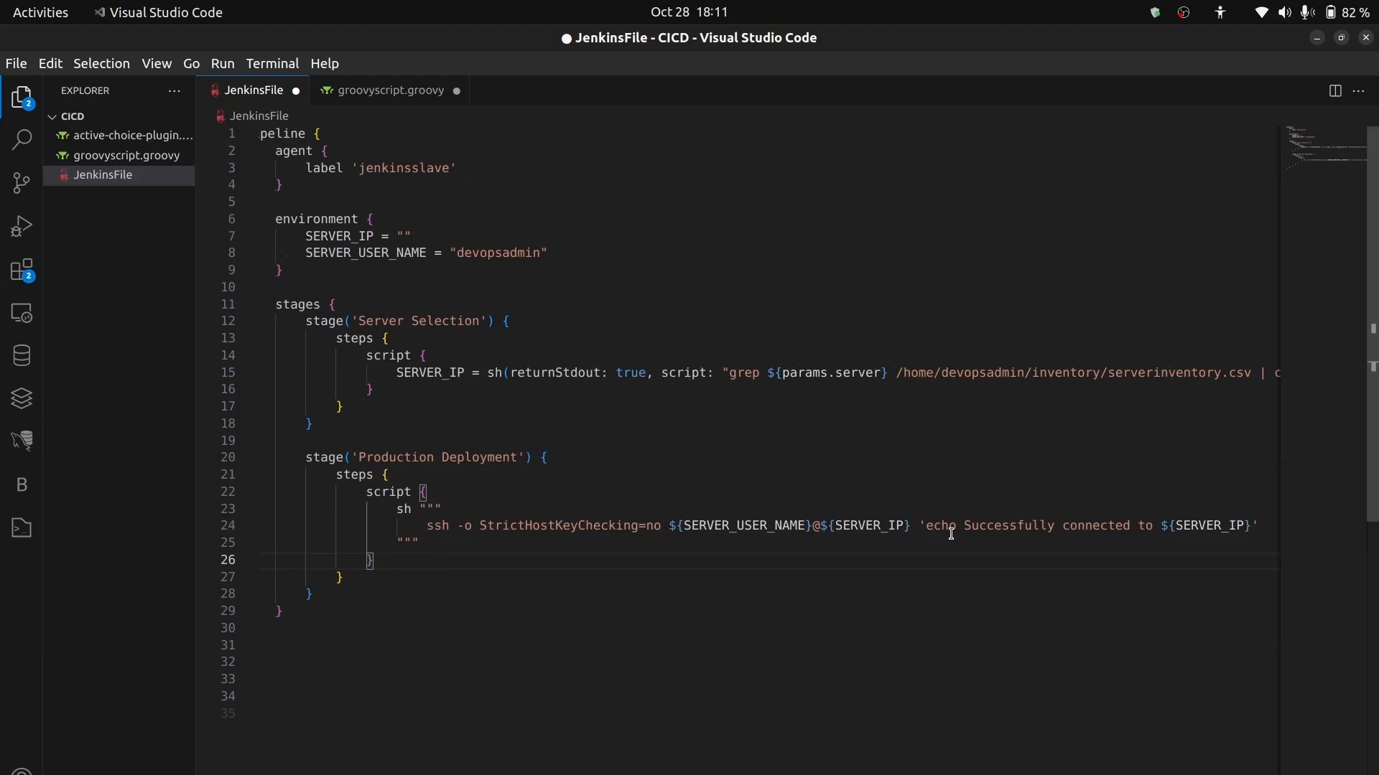
scroll(1151, 558, "right", 2)
scroll(1152, 558, "left", 2)
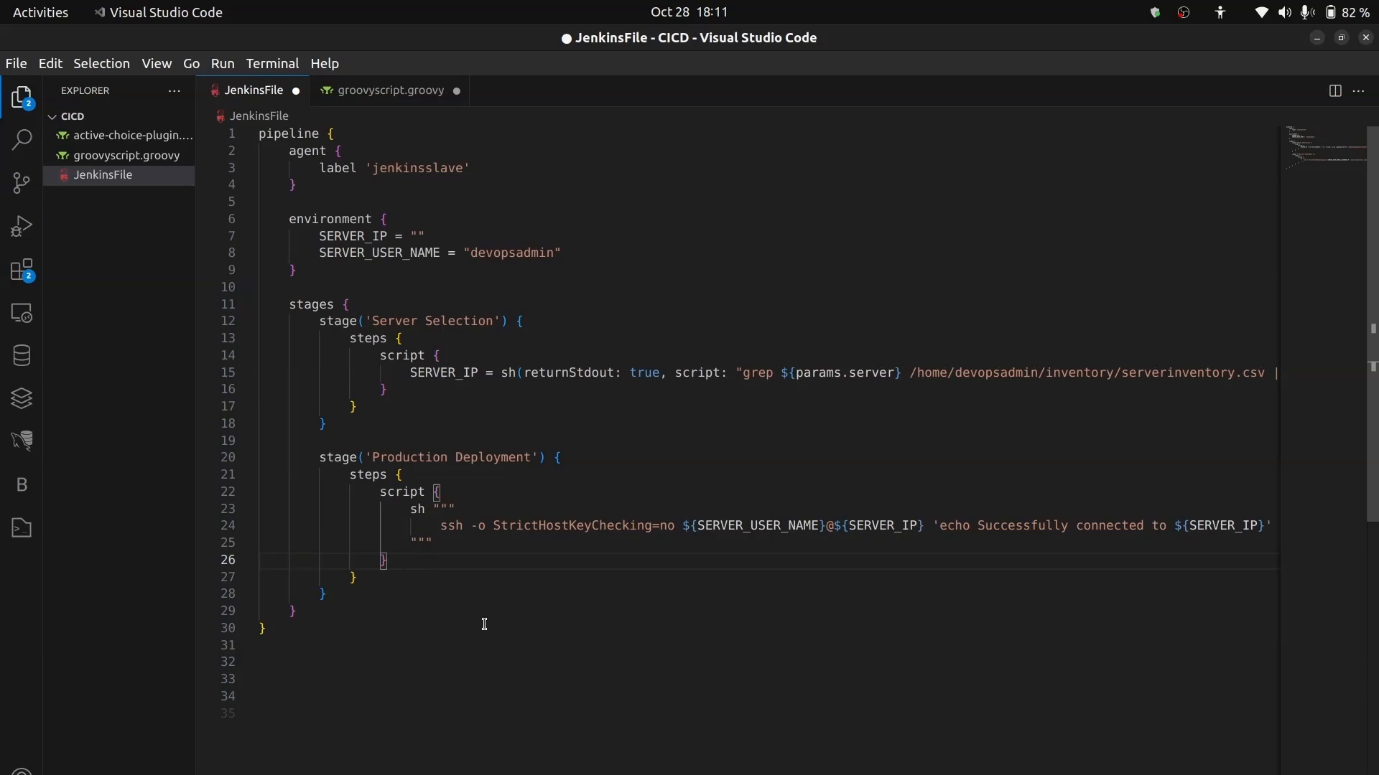
- Switch to Chrome, check the pasted Production Deployment stage through the script's end, and save the pipeline configuration
key("alt+Tab")
scroll(662, 503, "down", 5)
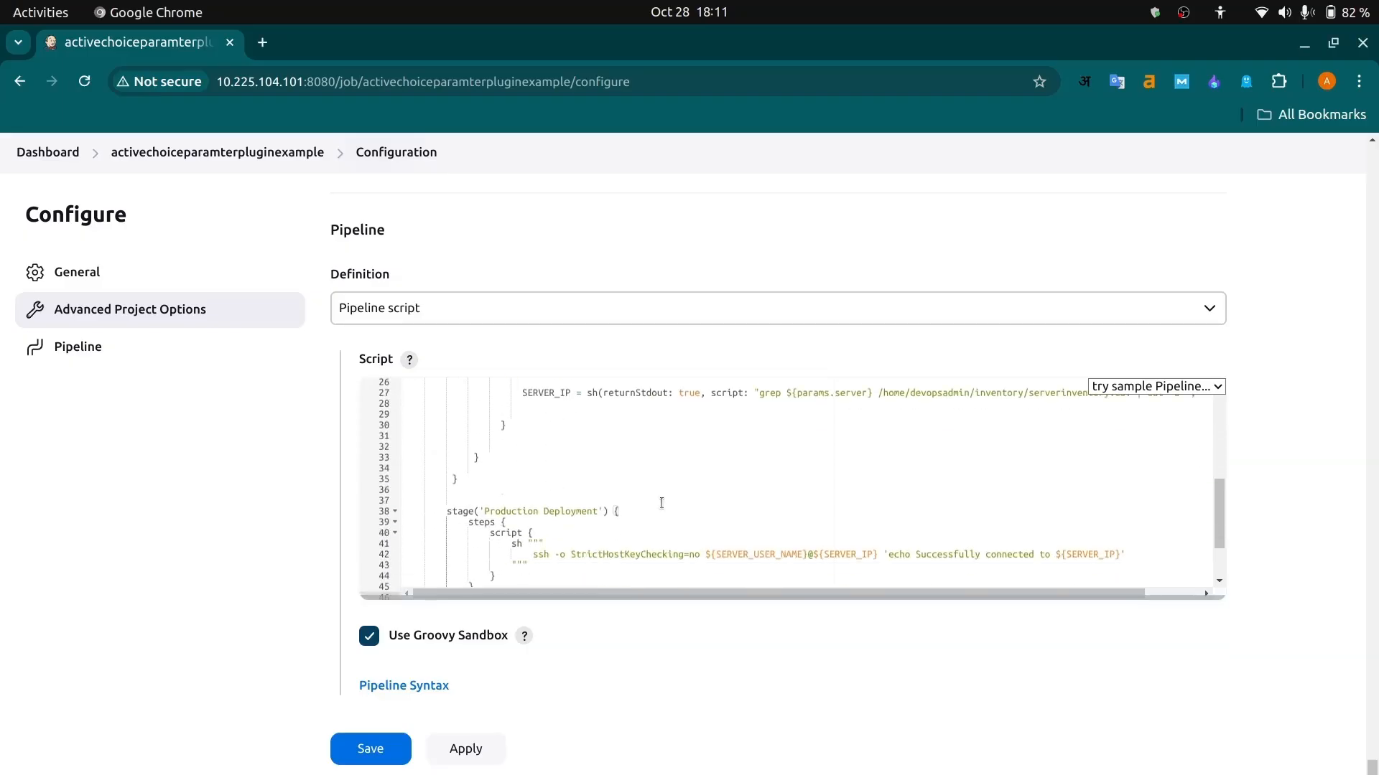
scroll(610, 531, "right", 2)
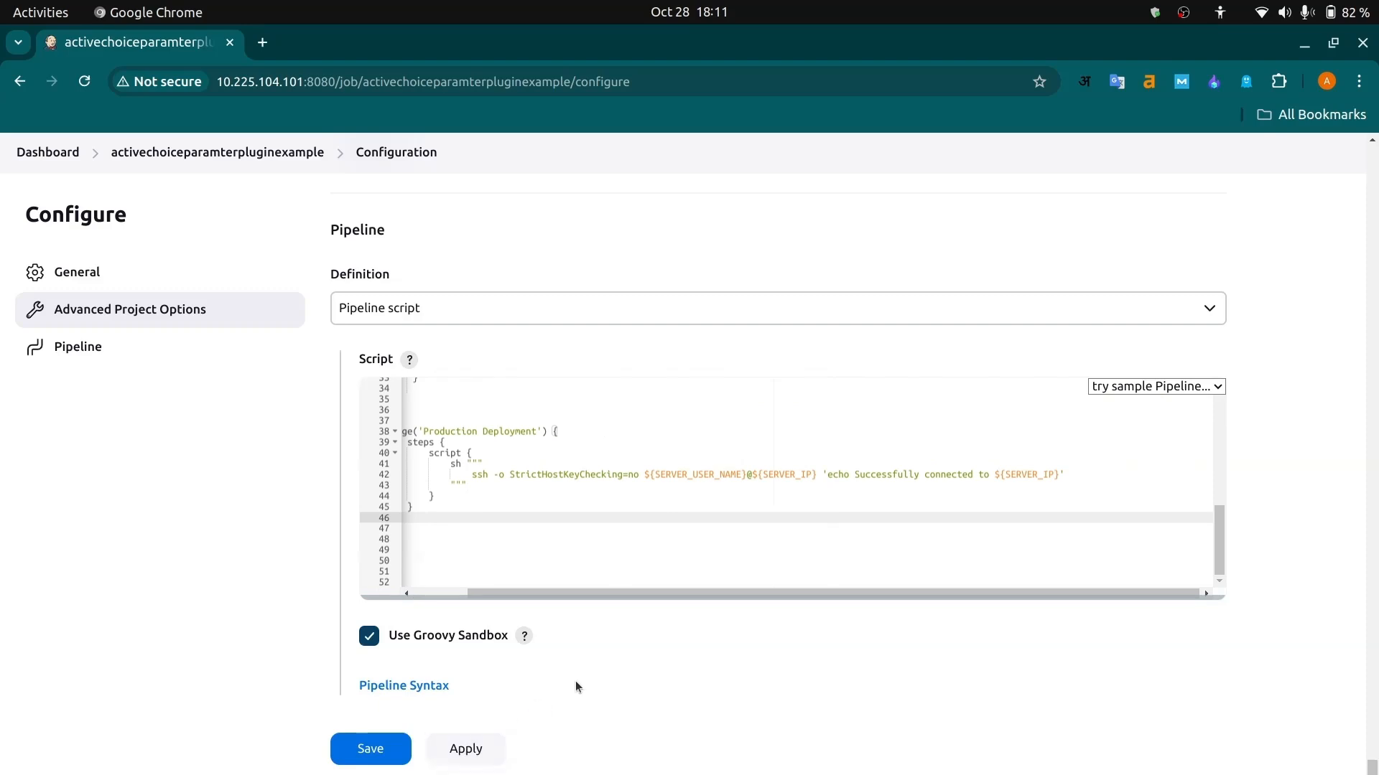
left_click(369, 748)
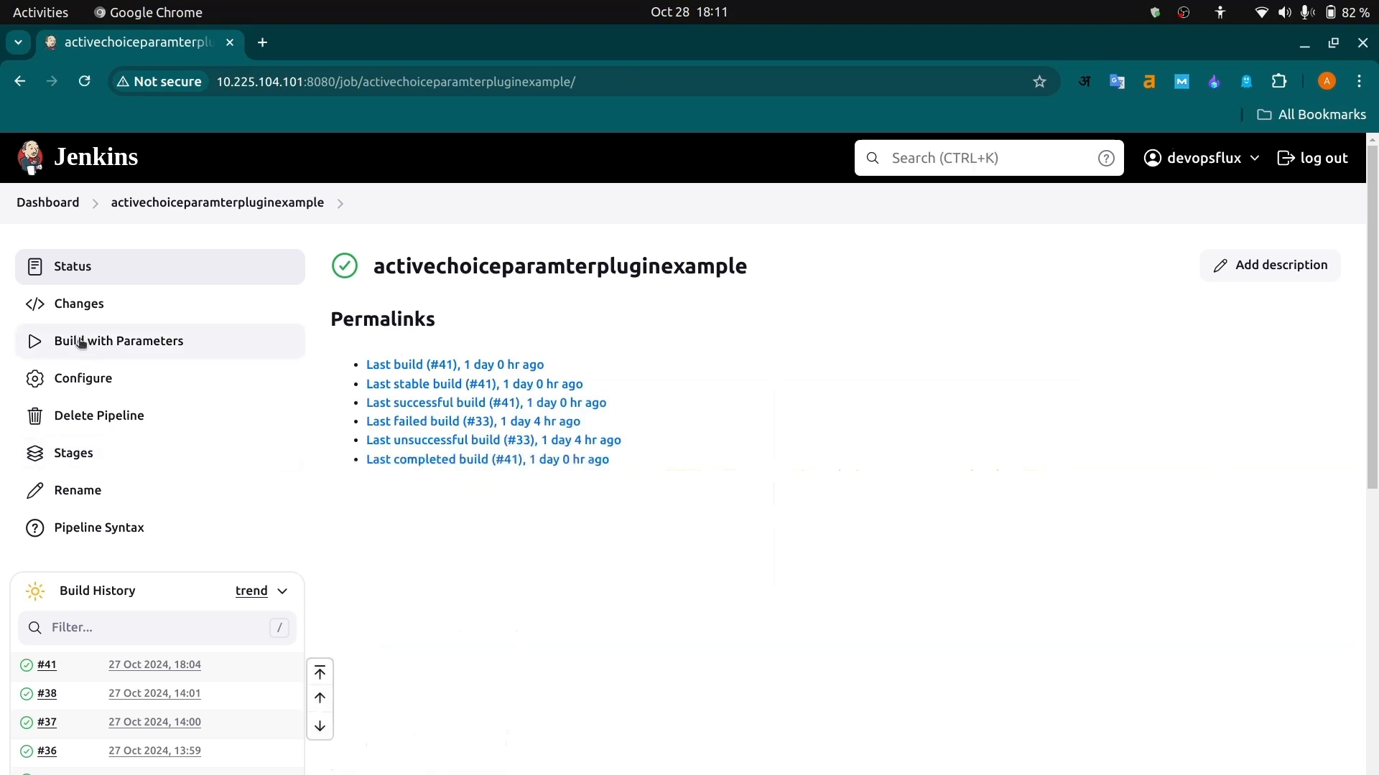
- Run a parameterized build for the dev environment with project devopsflux-dev-project-2 and server com-dev-rpxy-2
left_click(67, 346)
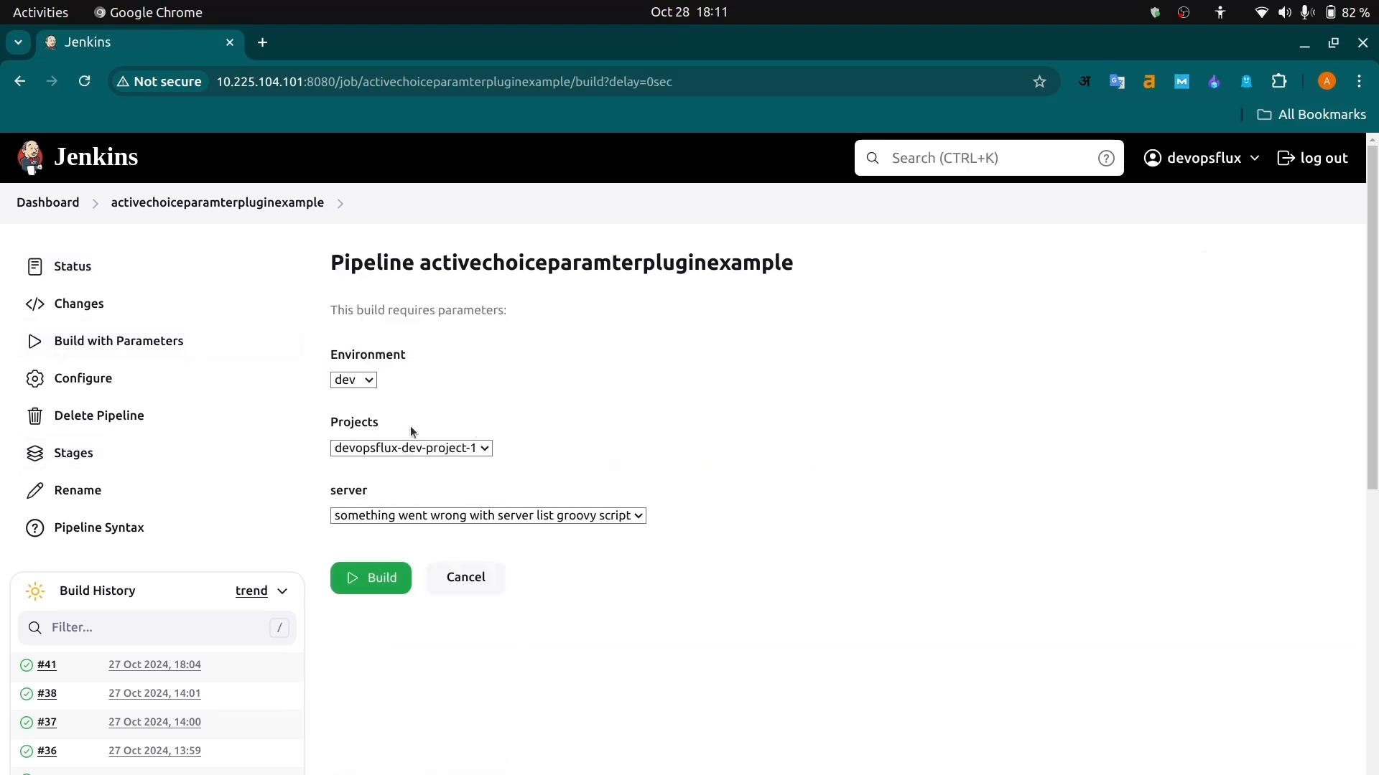
left_click(411, 448)
left_click(397, 489)
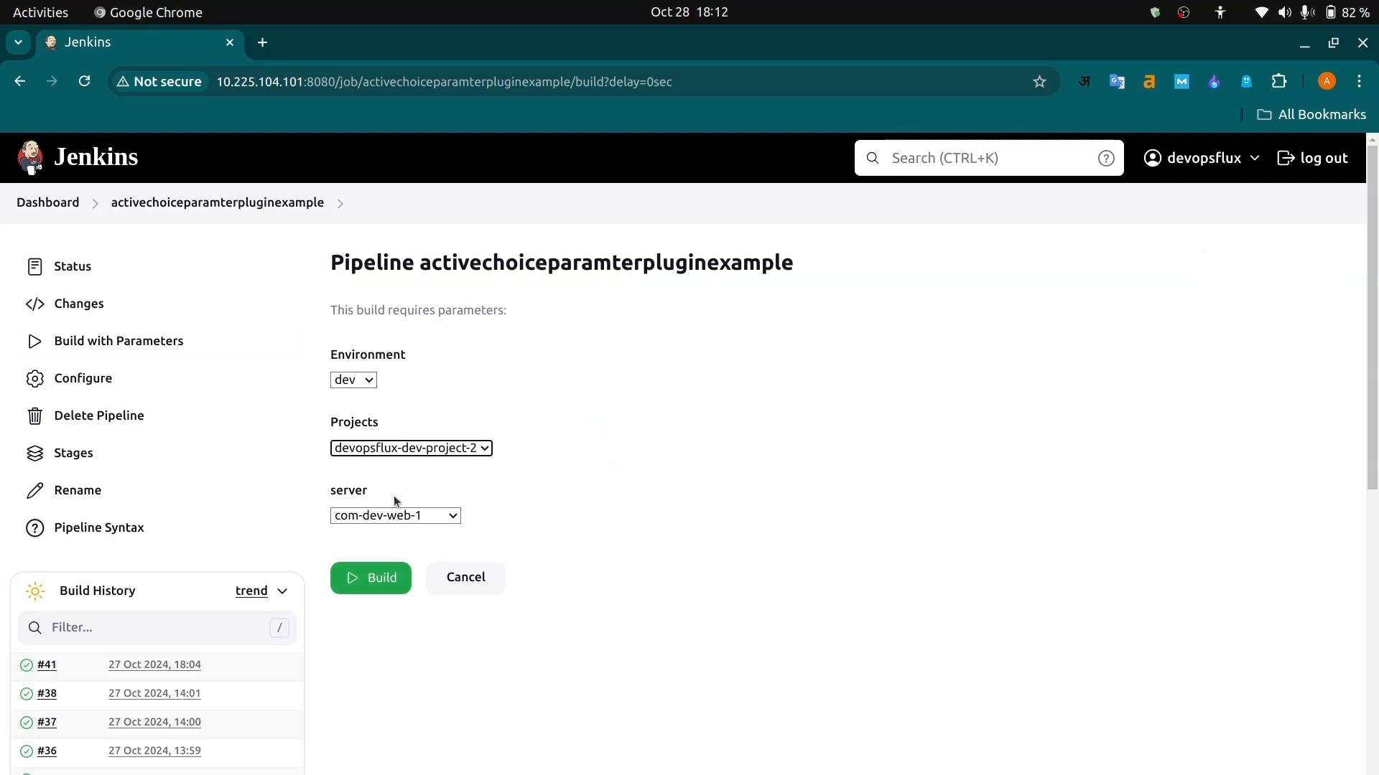
left_click(369, 518)
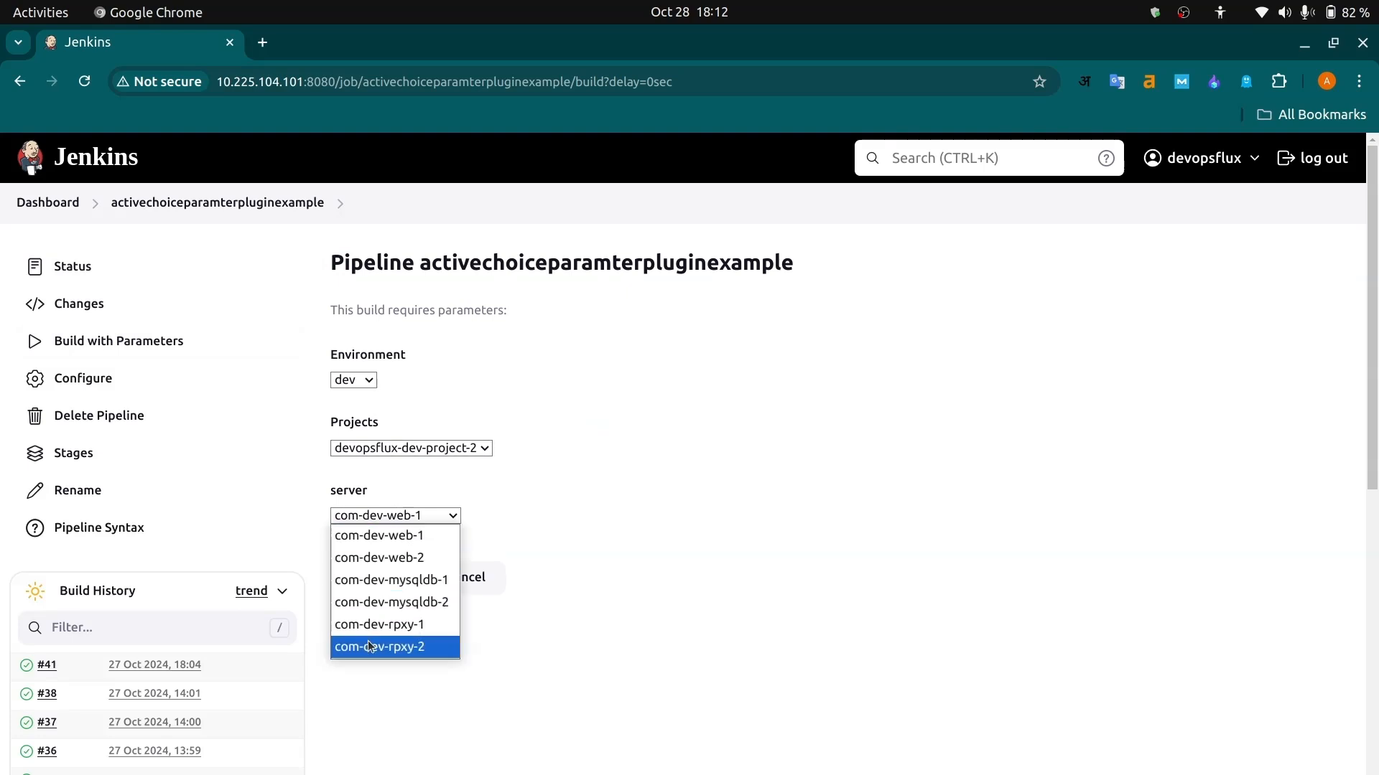
left_click(369, 646)
left_click(382, 578)
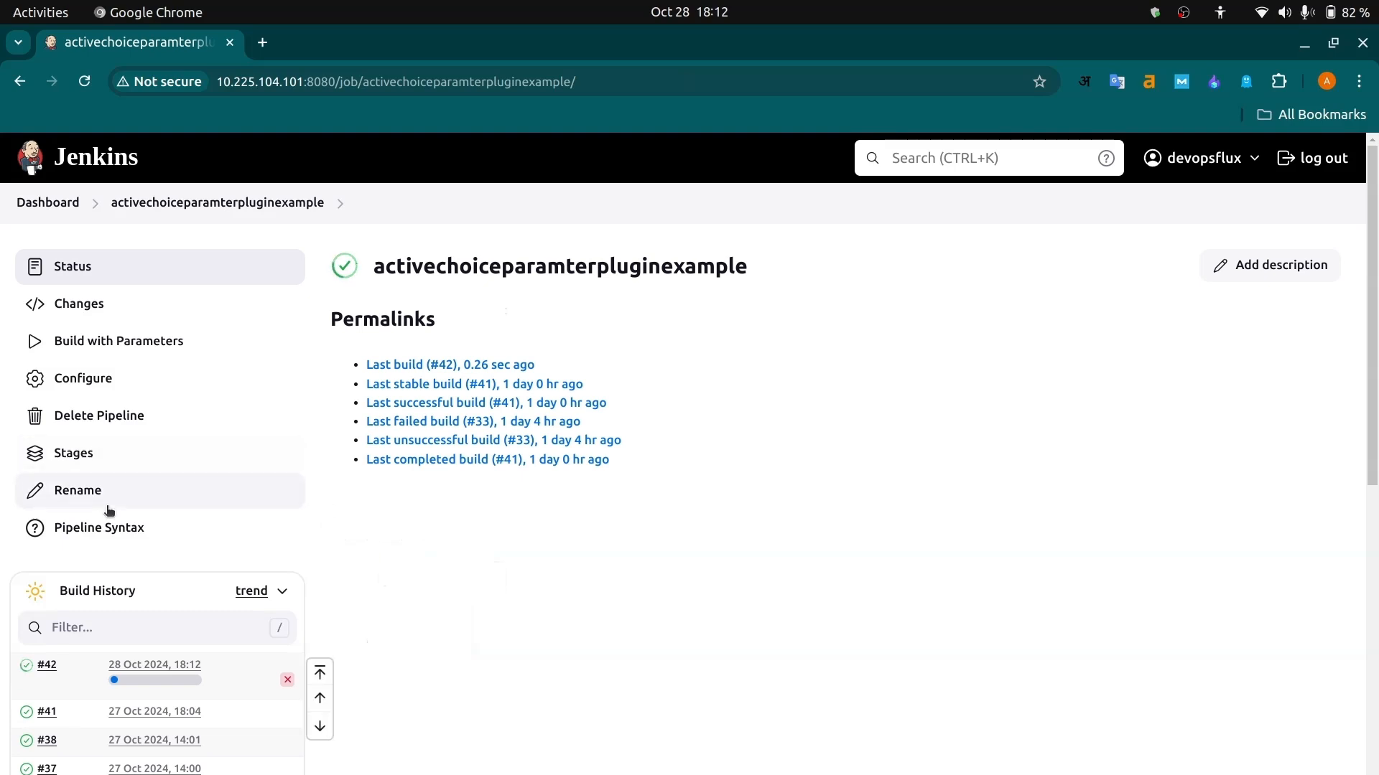
- Open the new build's console output and examine the ssh command and connection message of the Production Deployment stage
left_click(27, 668)
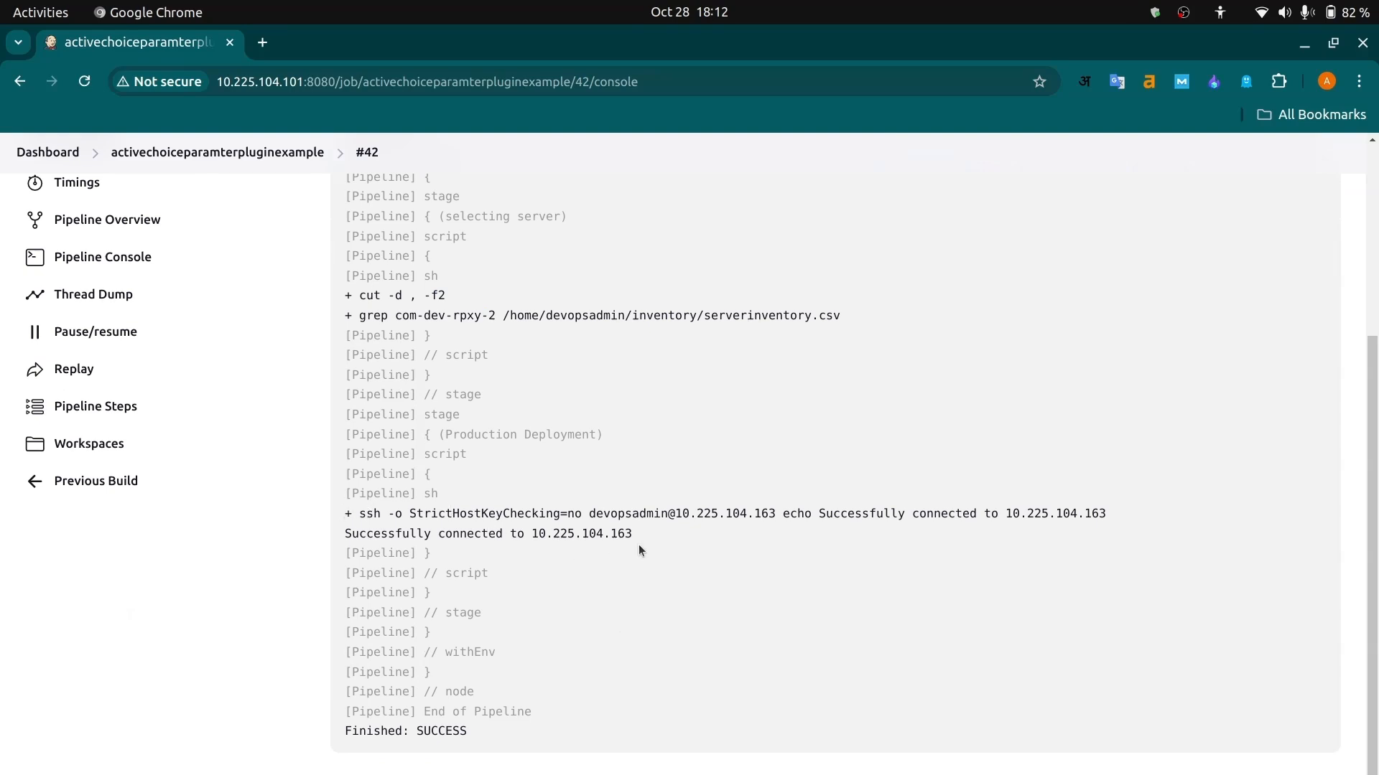
left_click_drag(648, 545, 340, 515)
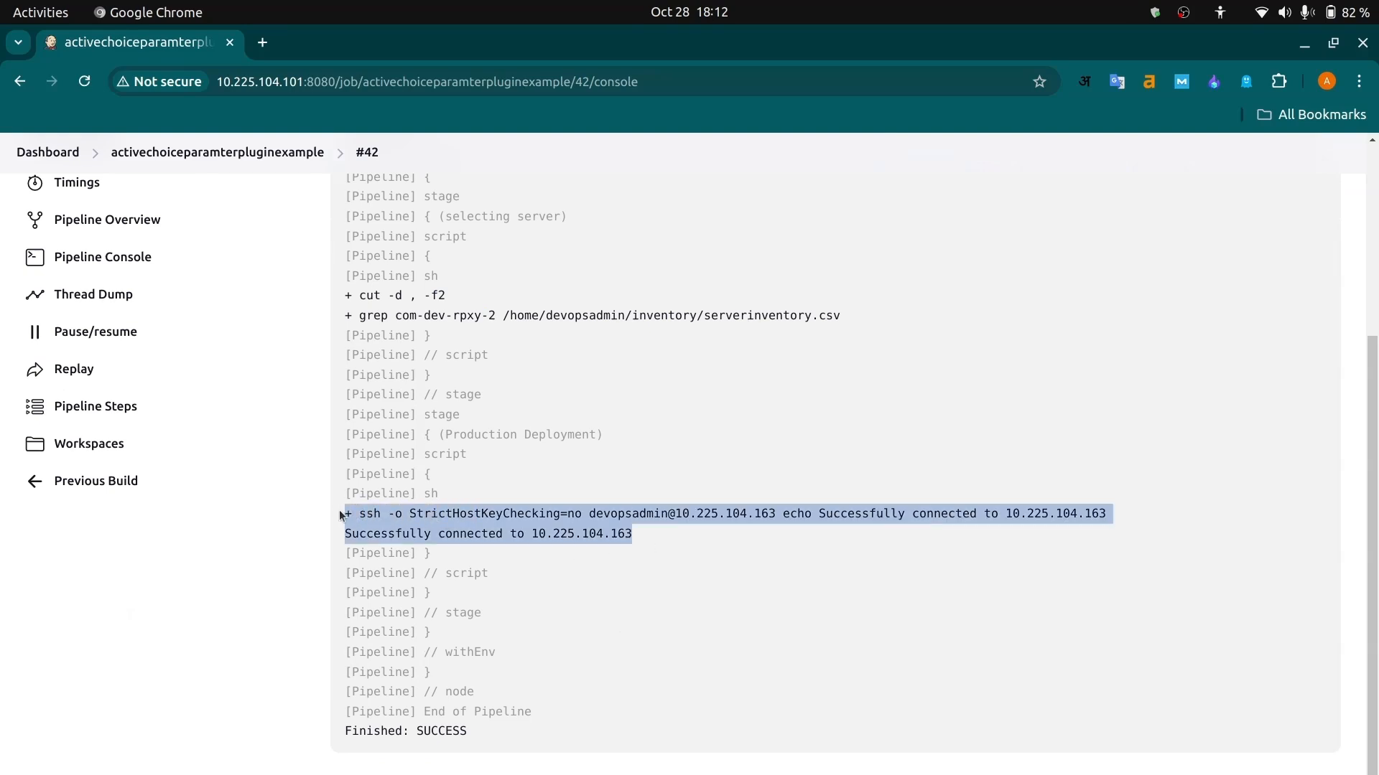
left_click(644, 545)
left_click_drag(636, 537, 565, 511)
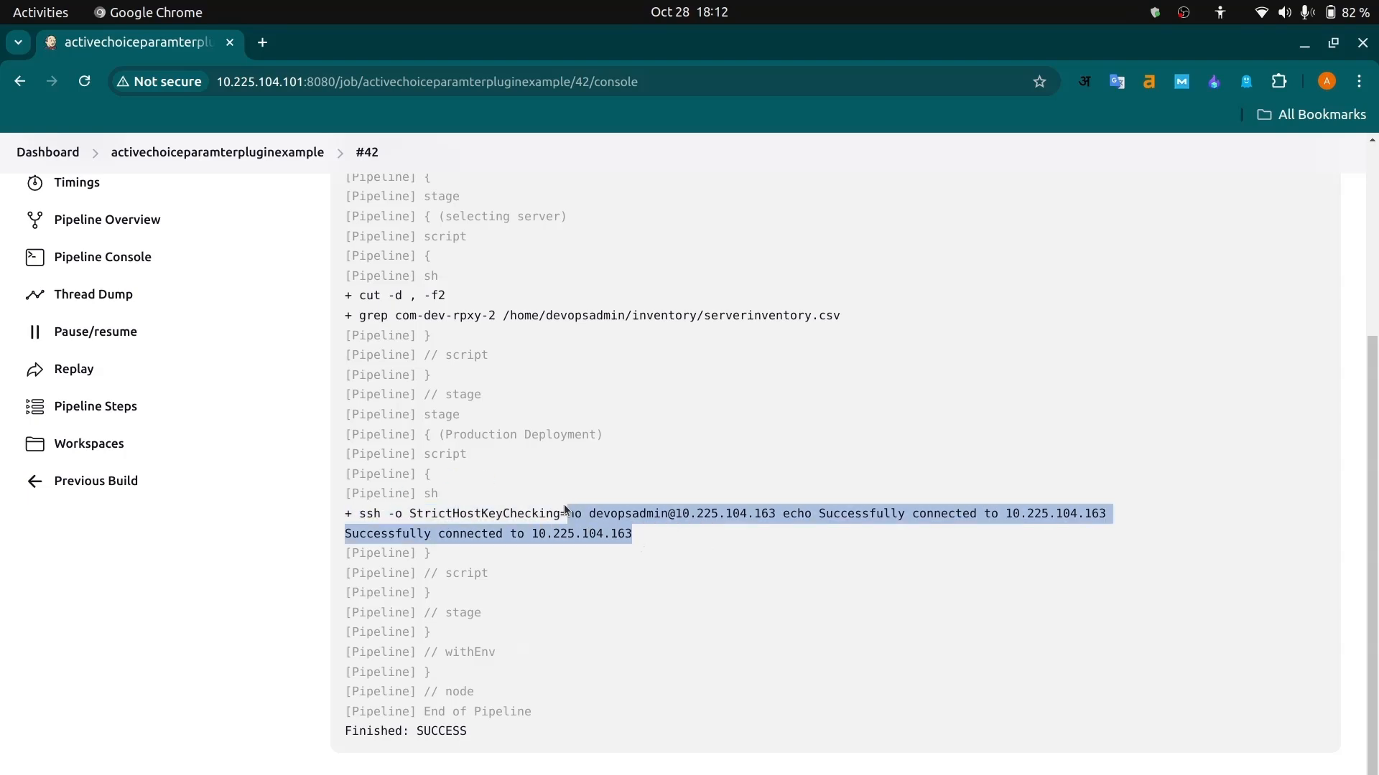
scroll(517, 412, "up", 5)
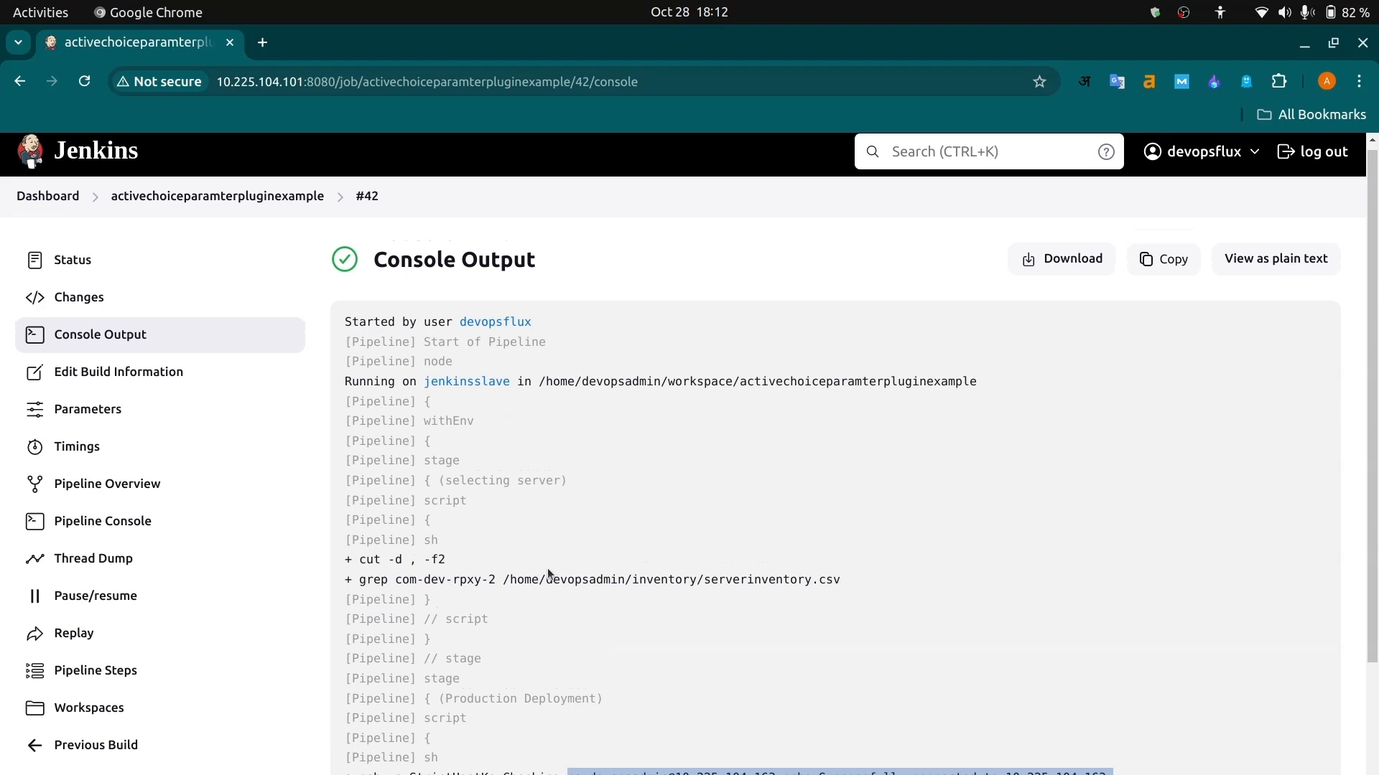